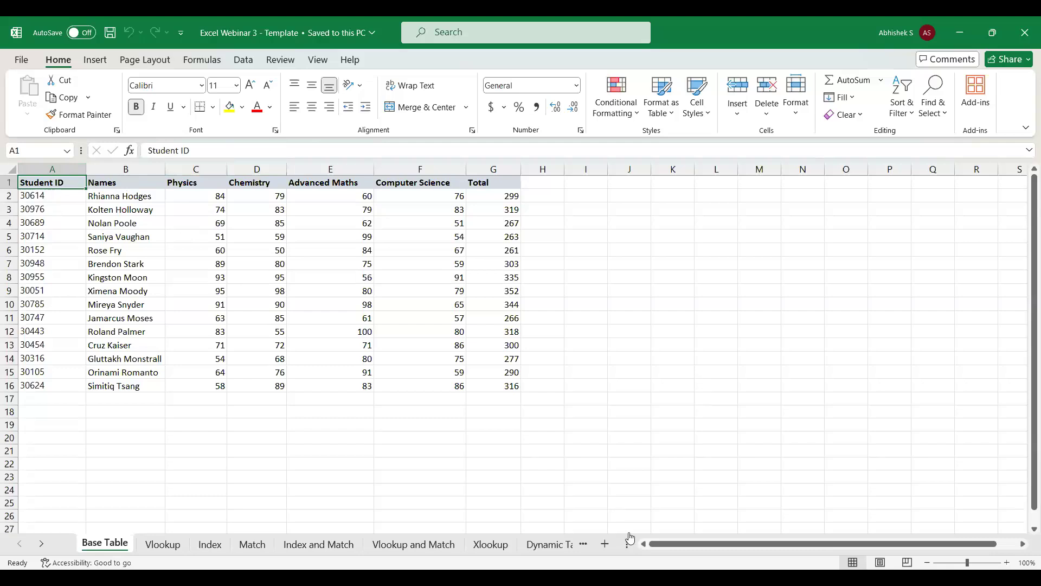
# Show all sheet names and compare the Student ID data on the Base Table and Vlookup sheets.
pyautogui.moveTo(628, 545); pyautogui.dragTo(696, 545)
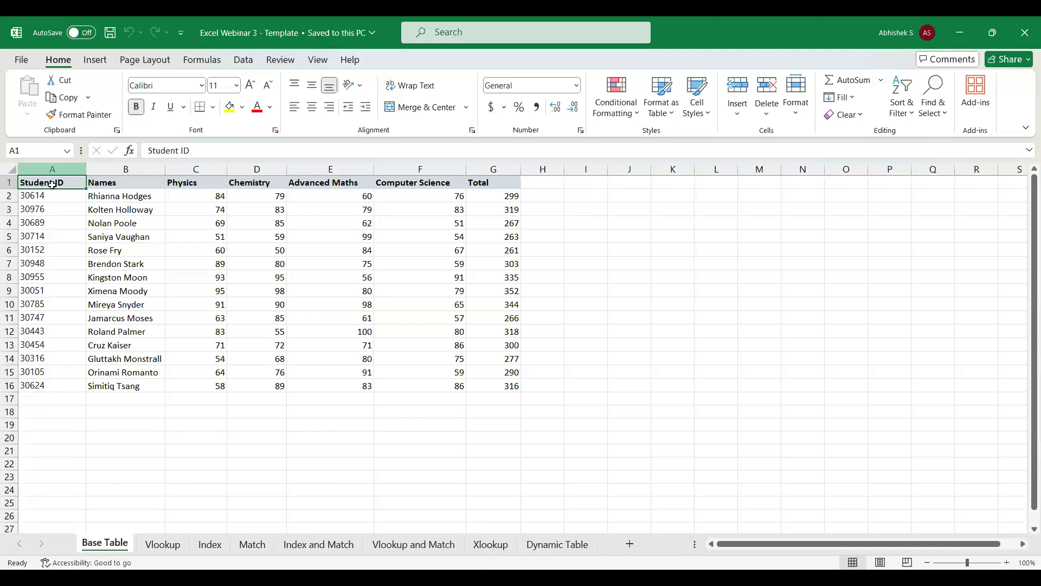
pyautogui.click(164, 545)
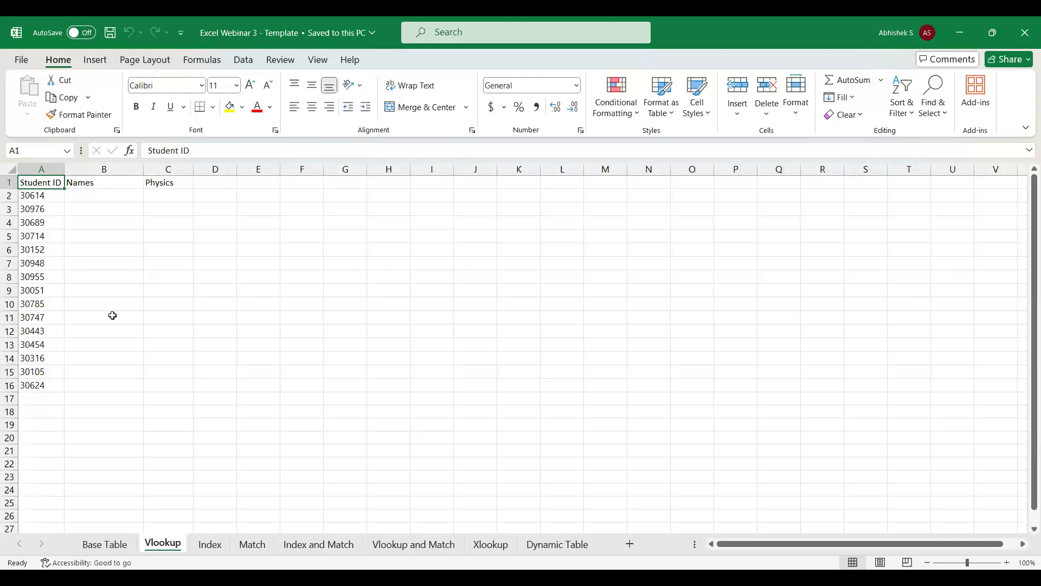
pyautogui.click(94, 195)
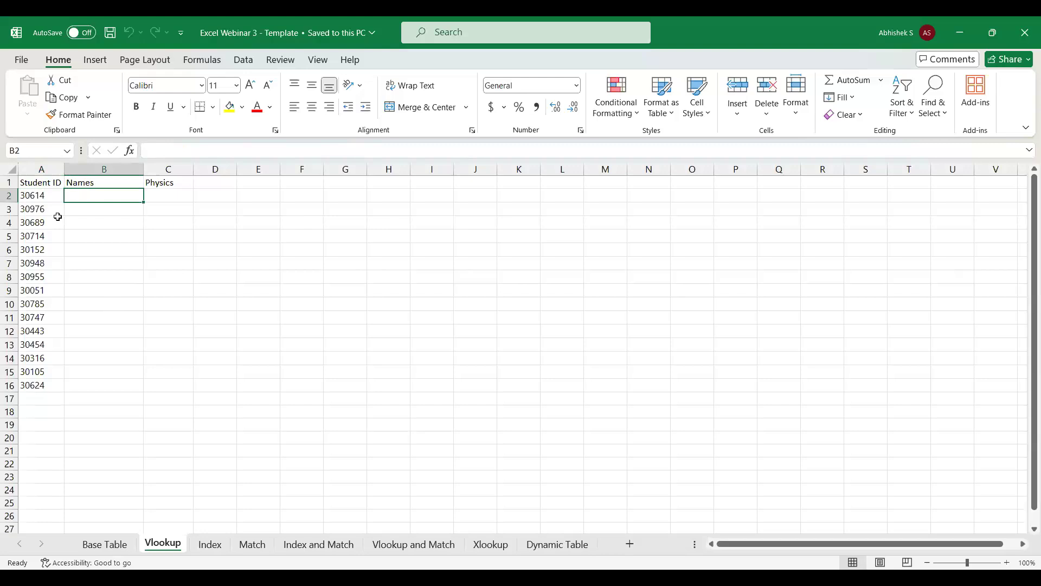
pyautogui.click(101, 551)
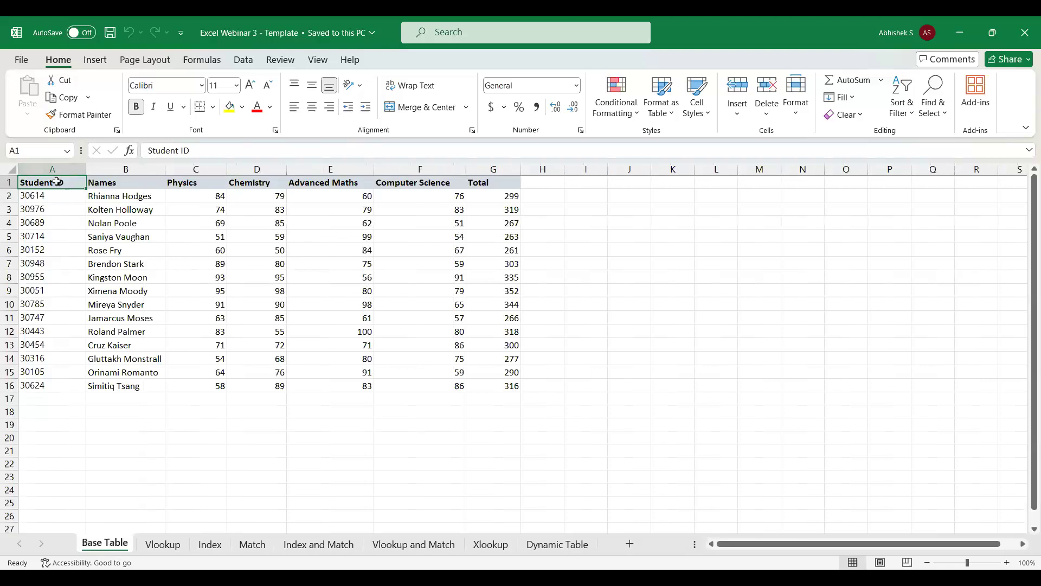
pyautogui.click(161, 544)
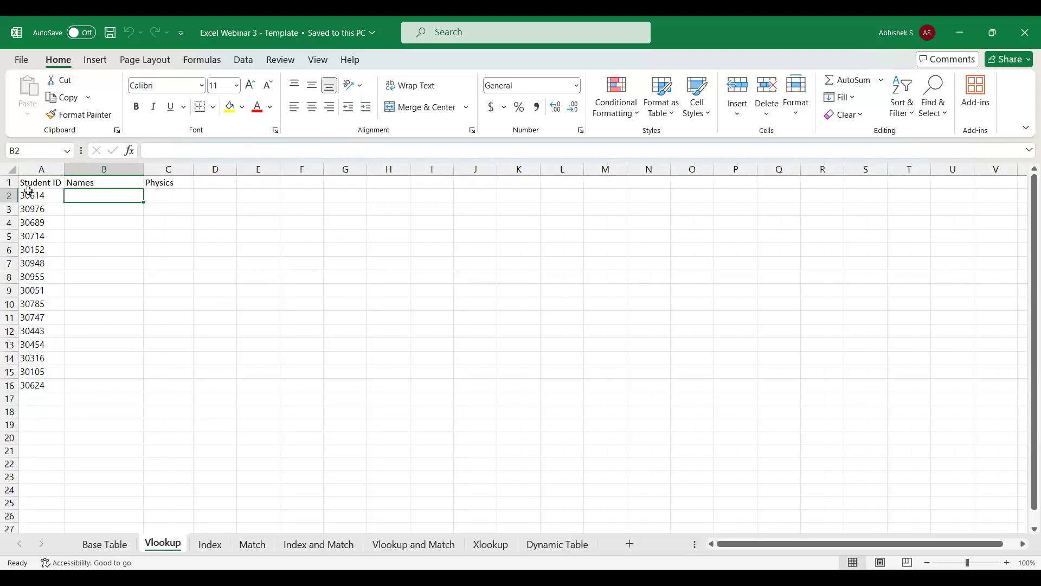
pyautogui.click(48, 181)
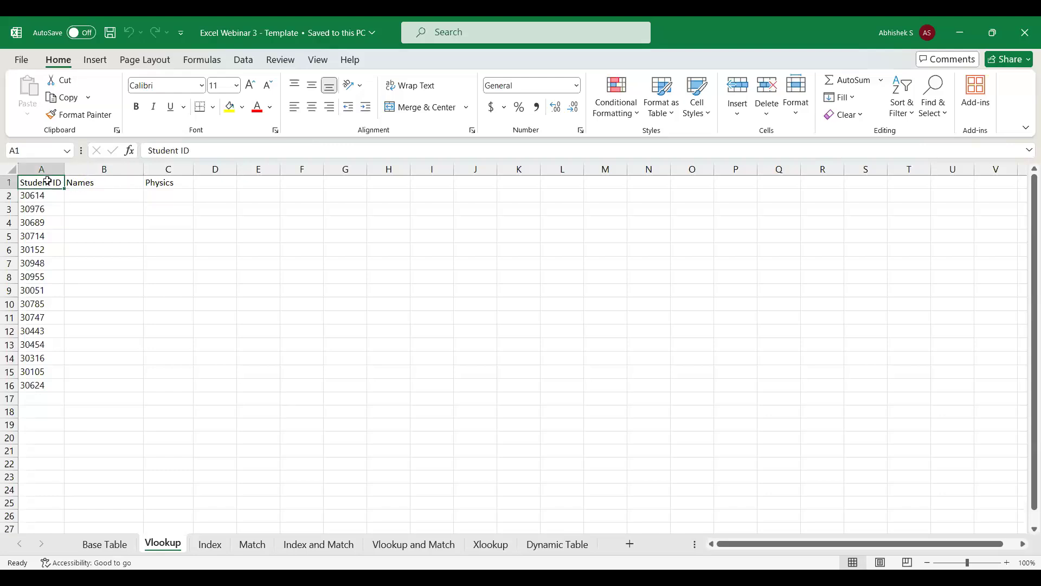
pyautogui.click(108, 547)
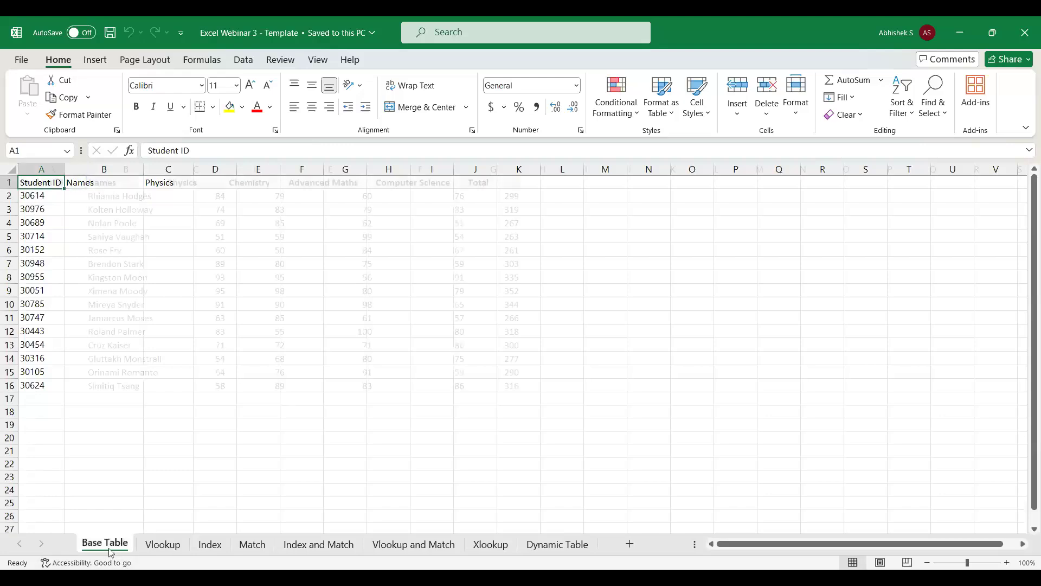
# Bold the Names and Physics headers in B1:C1 of the Vlookup sheet.
pyautogui.click(162, 545)
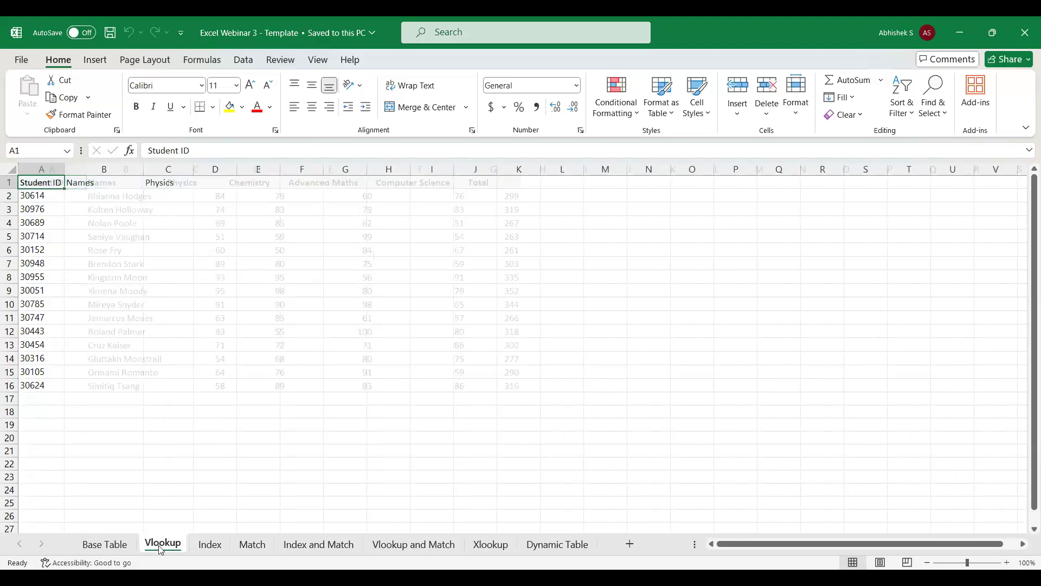
pyautogui.press('Down')
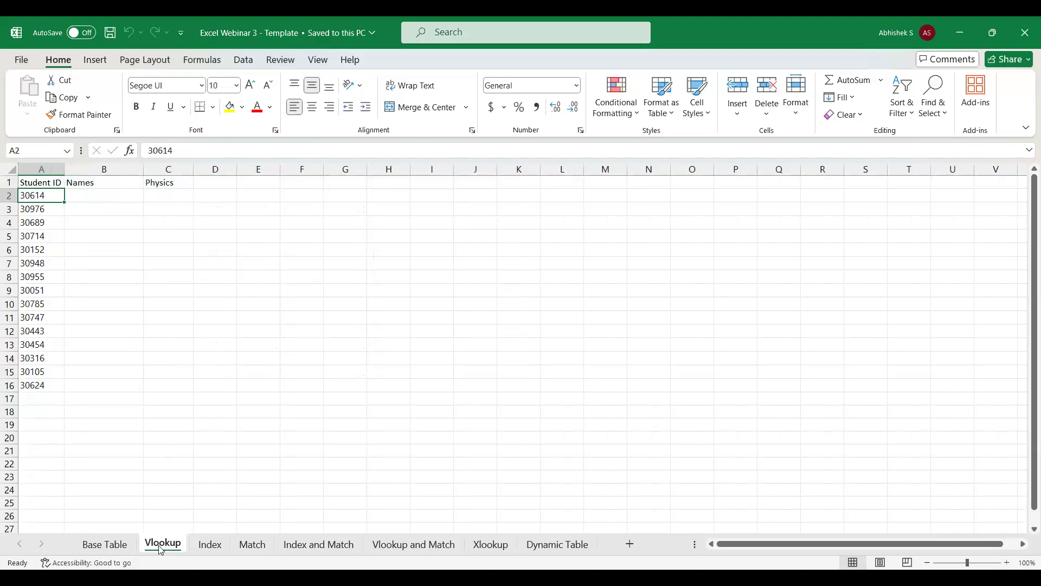
pyautogui.press('Up')
pyautogui.press('Right')
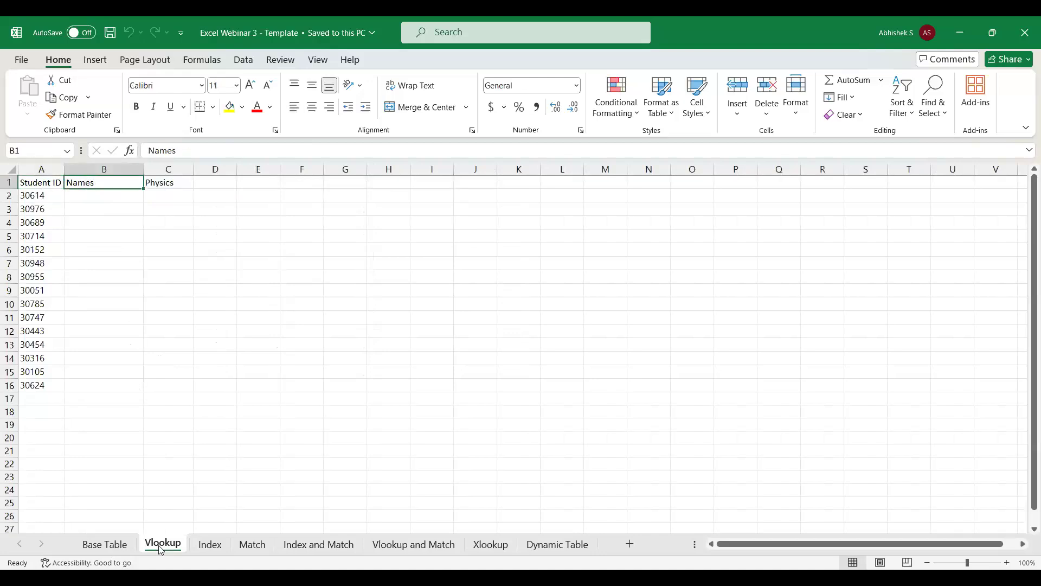
pyautogui.hotkey('shift', 'Right')
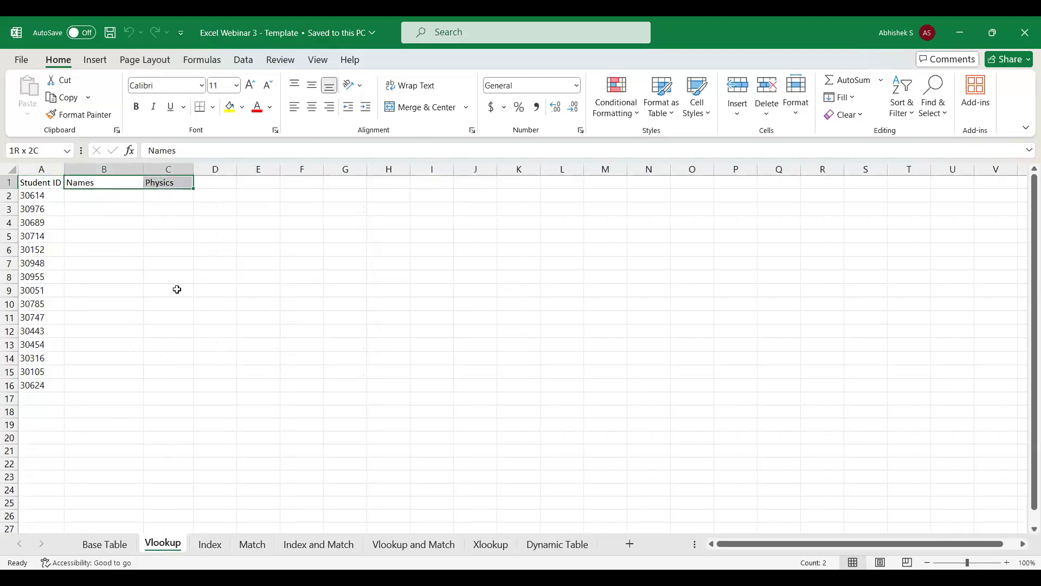
pyautogui.click(136, 106)
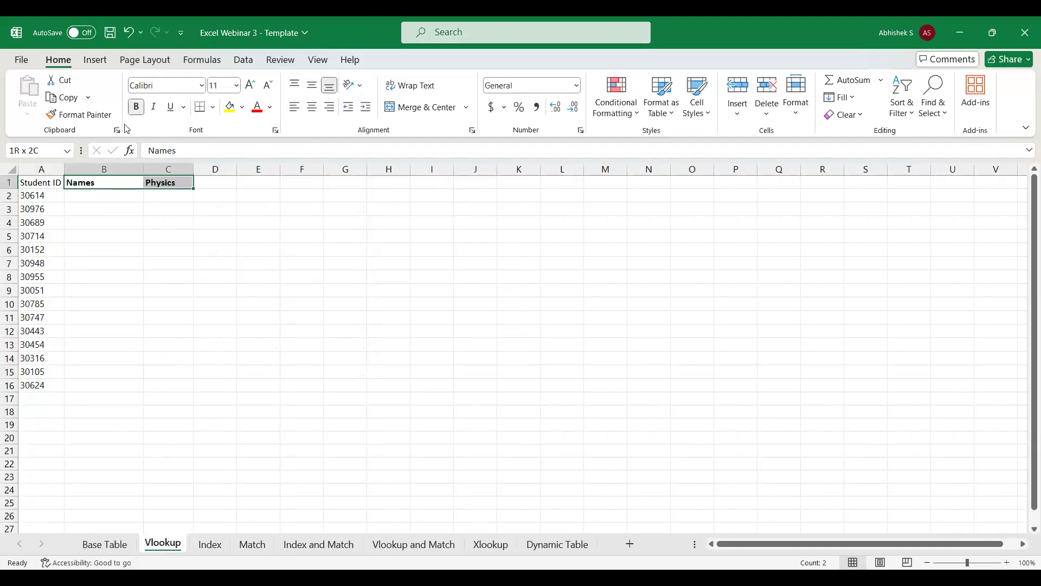
# Start a VLOOKUP formula in cell B2 of the Vlookup sheet with A2 as the lookup value.
pyautogui.click(43, 193)
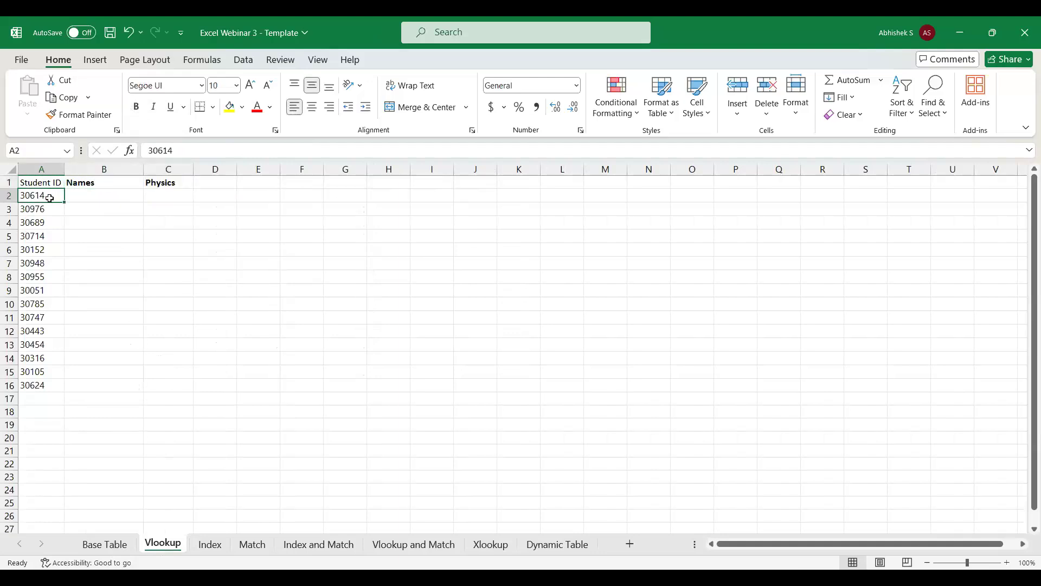
pyautogui.click(87, 543)
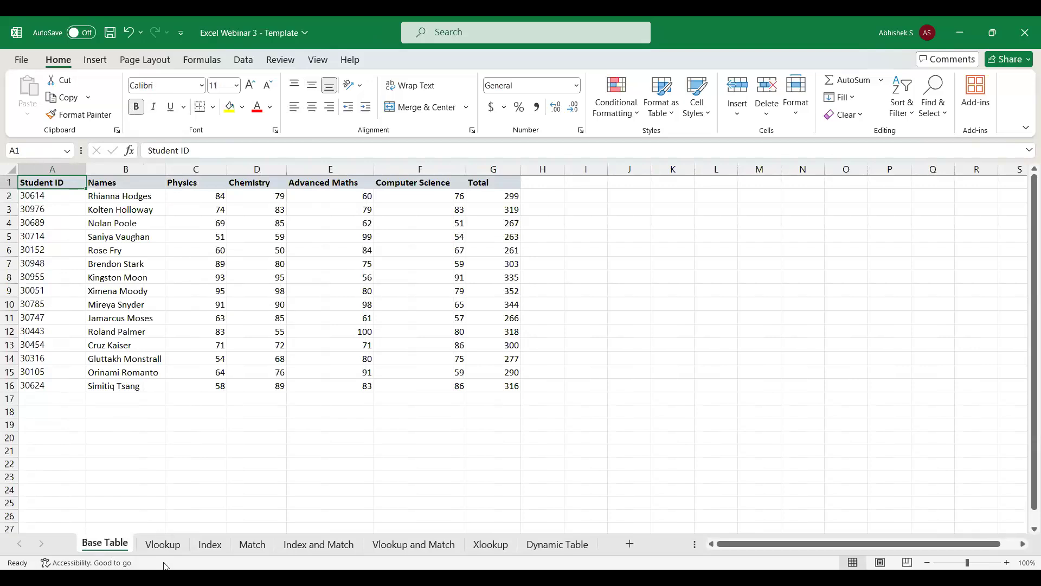
pyautogui.click(163, 544)
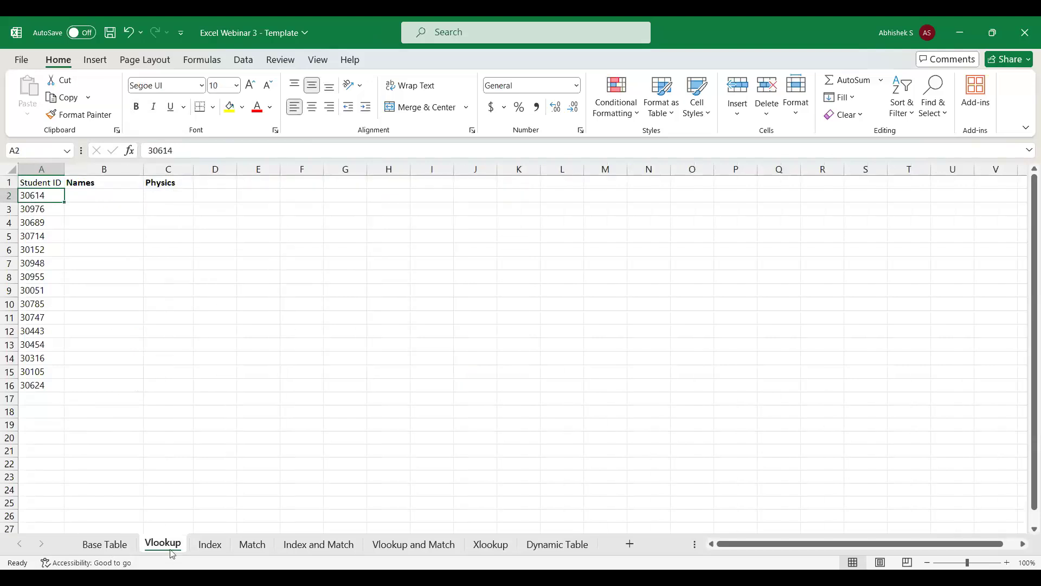
pyautogui.press('Right')
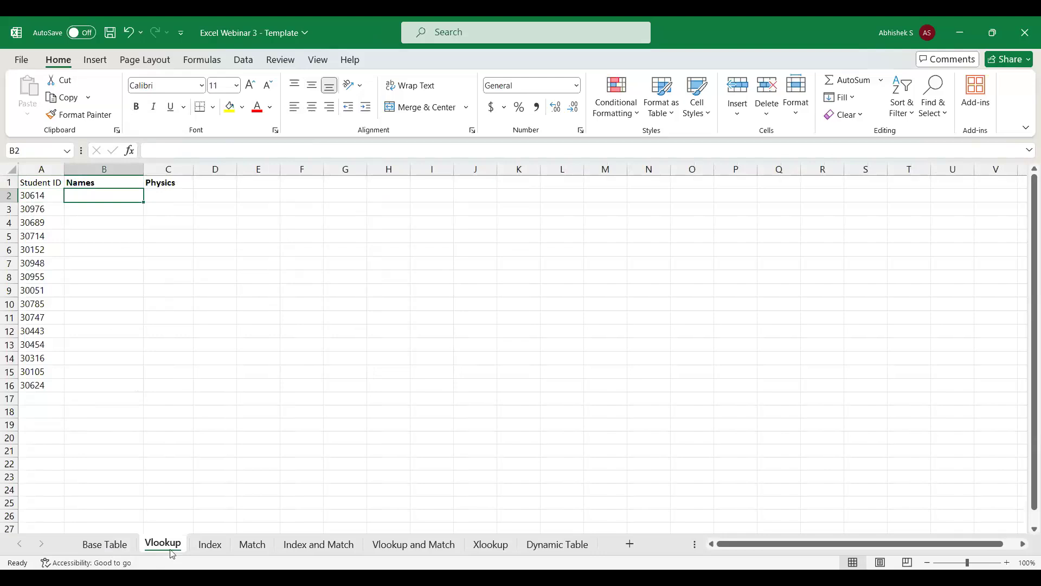
pyautogui.write('=vlo')
pyautogui.press('Tab')
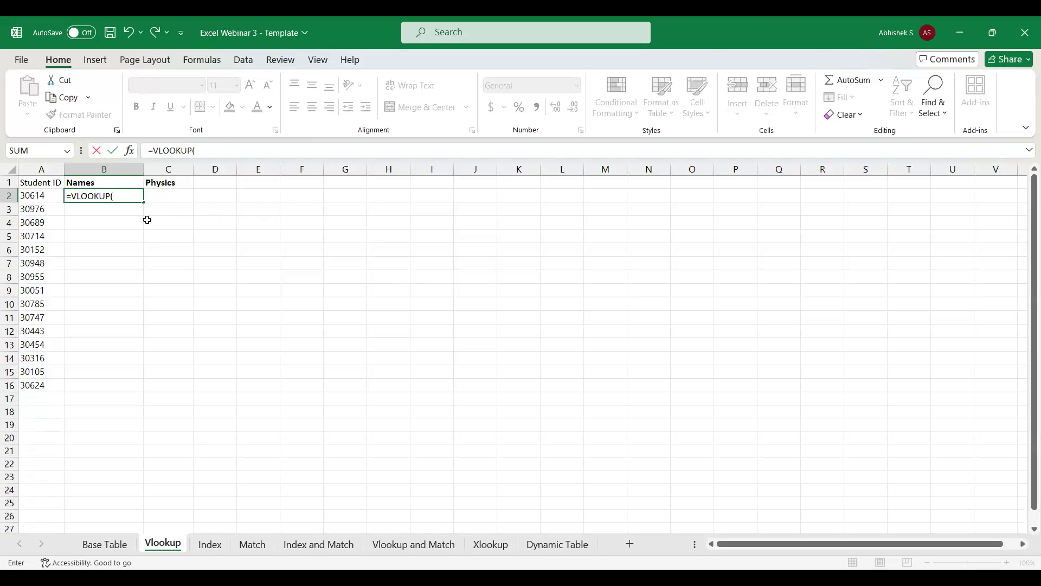
pyautogui.click(51, 197)
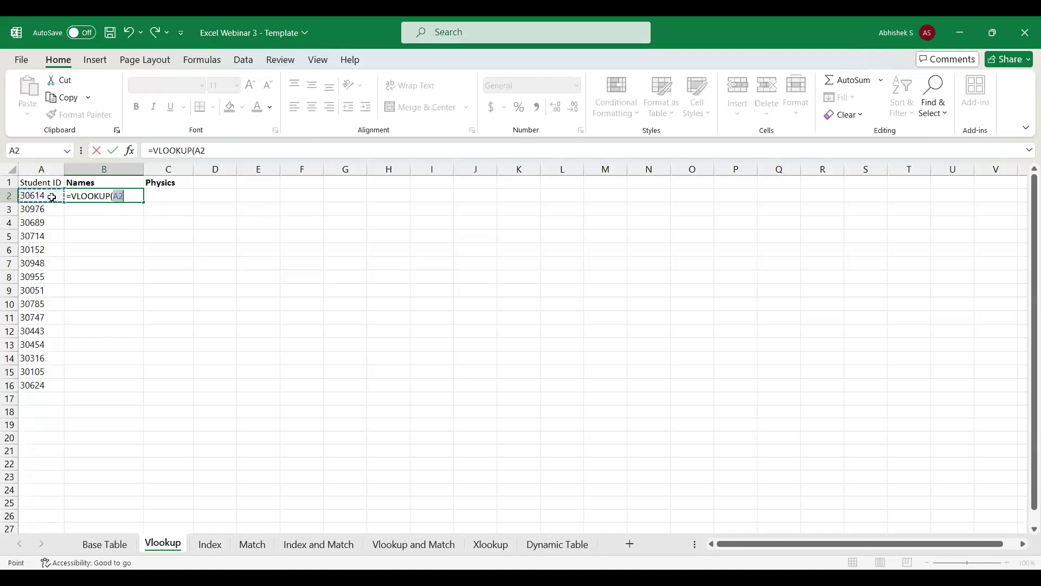
pyautogui.write(',')
# Set the VLOOKUP formula's table array to columns A:B of the Base Table sheet.
pyautogui.click(103, 547)
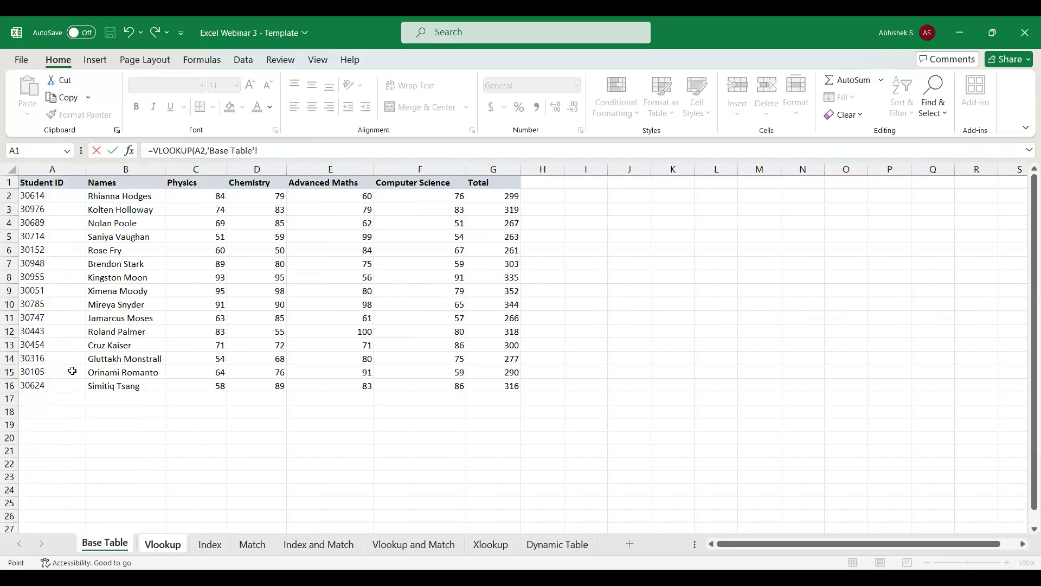
pyautogui.click(46, 165)
pyautogui.click(47, 169)
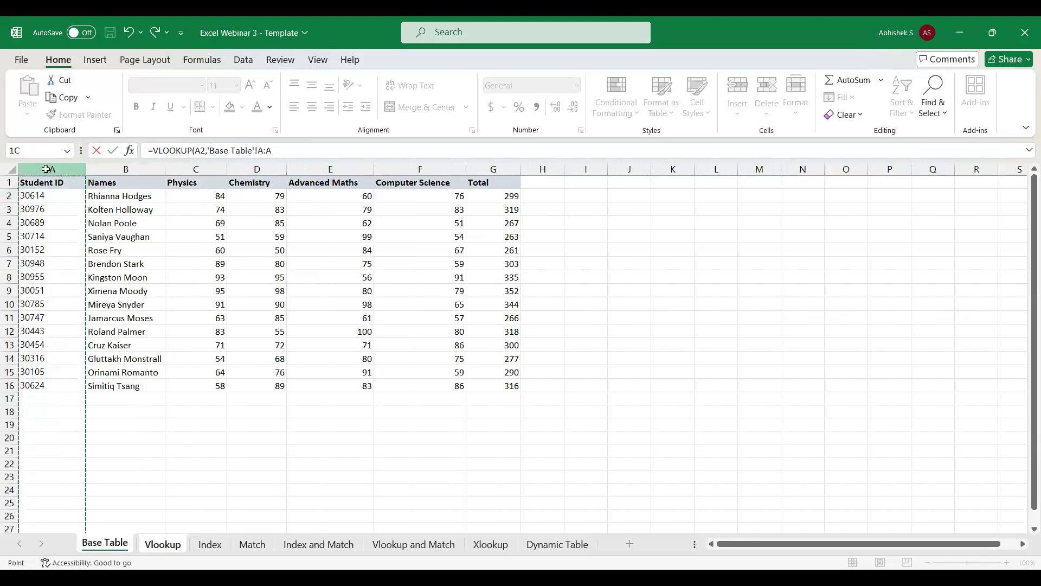
pyautogui.moveTo(45, 169); pyautogui.dragTo(113, 177)
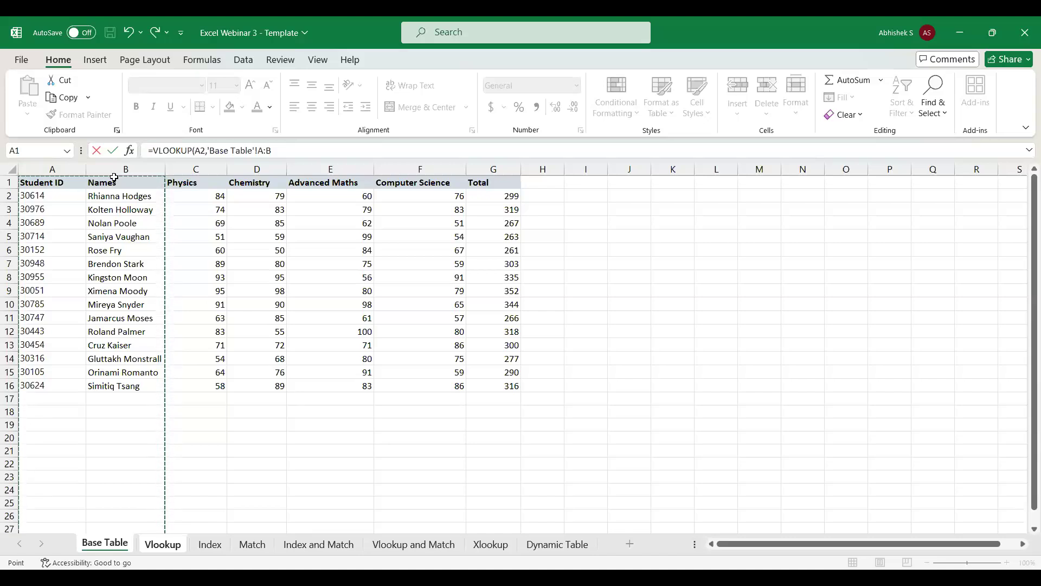
pyautogui.write(',2')
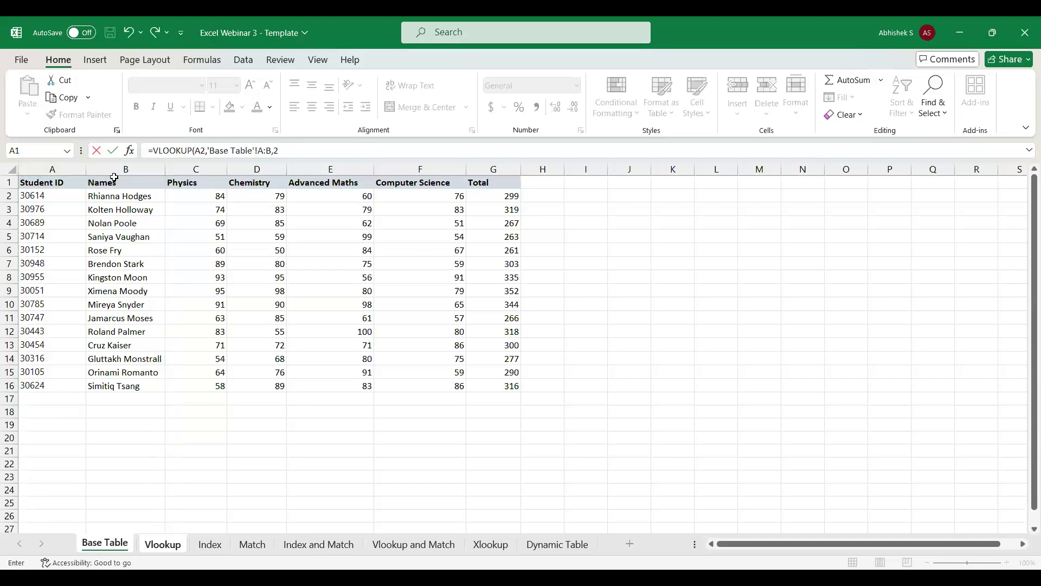
pyautogui.press('BackSpace')
pyautogui.press('BackSpace')
pyautogui.press('BackSpace')
pyautogui.press('BackSpace')
pyautogui.press('BackSpace')
pyautogui.press('BackSpace')
pyautogui.press('BackSpace')
pyautogui.press('BackSpace')
pyautogui.press('BackSpace')
pyautogui.press('BackSpace')
pyautogui.press('BackSpace')
pyautogui.press('BackSpace')
pyautogui.press('BackSpace')
pyautogui.press('BackSpace')
pyautogui.press('BackSpace')
pyautogui.moveTo(114, 169)
pyautogui.mouseDown()
pyautogui.moveTo(67, 169)
pyautogui.moveTo(96, 171)
pyautogui.mouseUp()
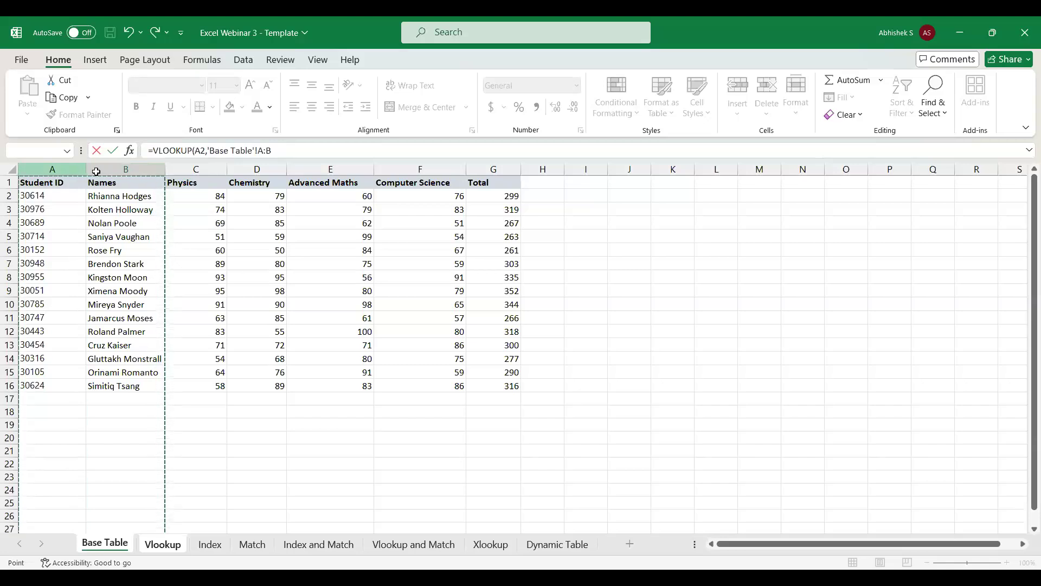
# Complete the VLOOKUP formula with column index 2 and range lookup 0 for an exact match.
pyautogui.click(288, 151)
pyautogui.write(',2')
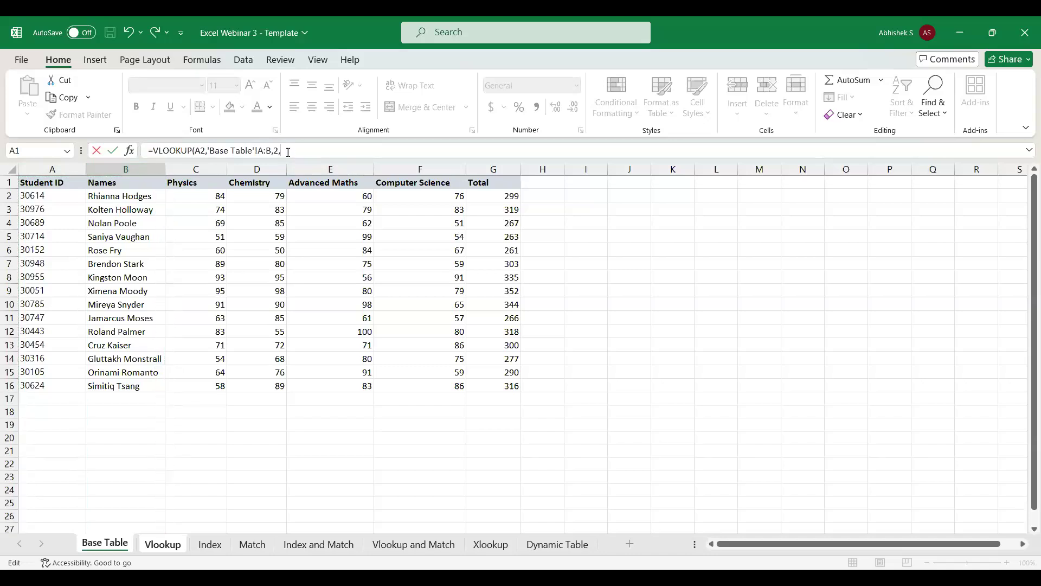
pyautogui.write(',0)')
pyautogui.press('Return')
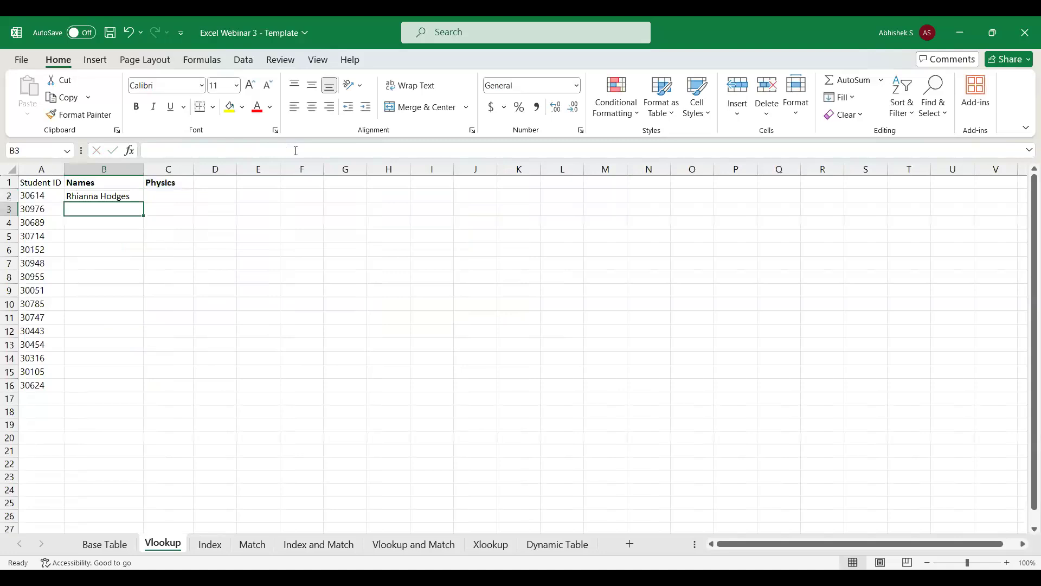
# Try filling the VLOOKUP formula from B2 down to B16 twice, undoing each fill.
pyautogui.click(123, 194)
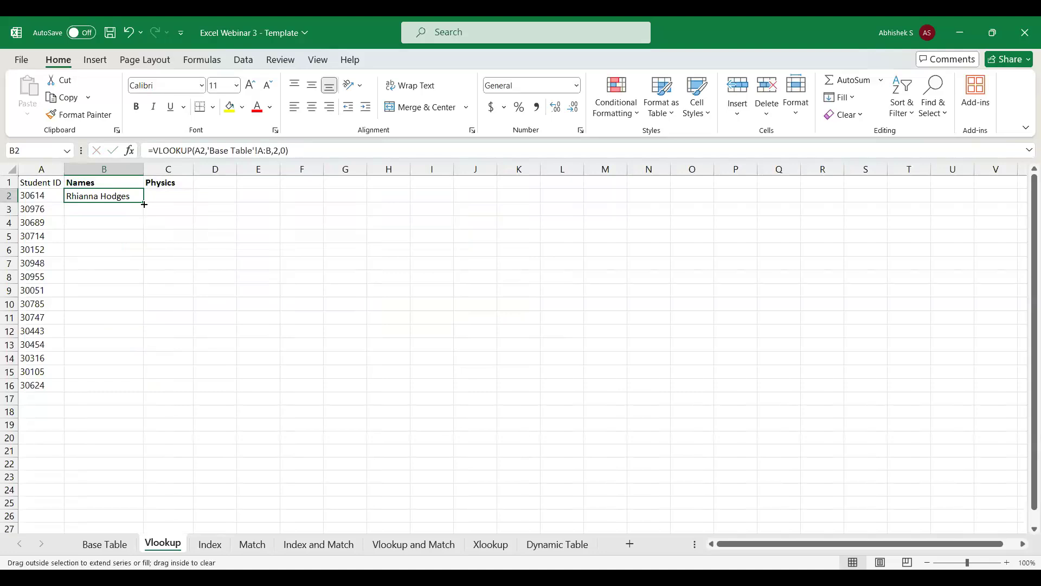
pyautogui.doubleClick(144, 204)
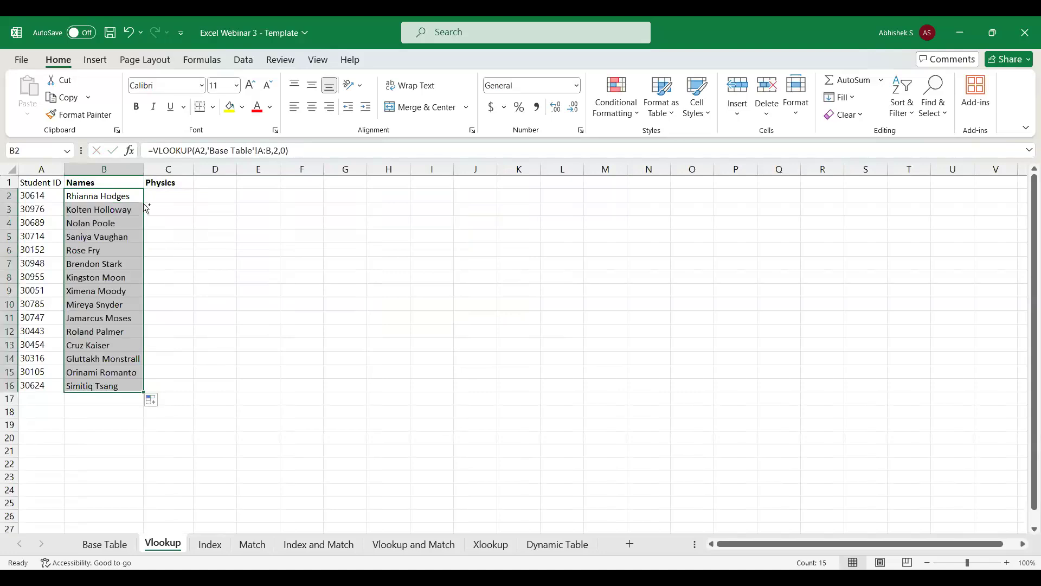
pyautogui.hotkey('ctrl', 'z')
pyautogui.press('Left')
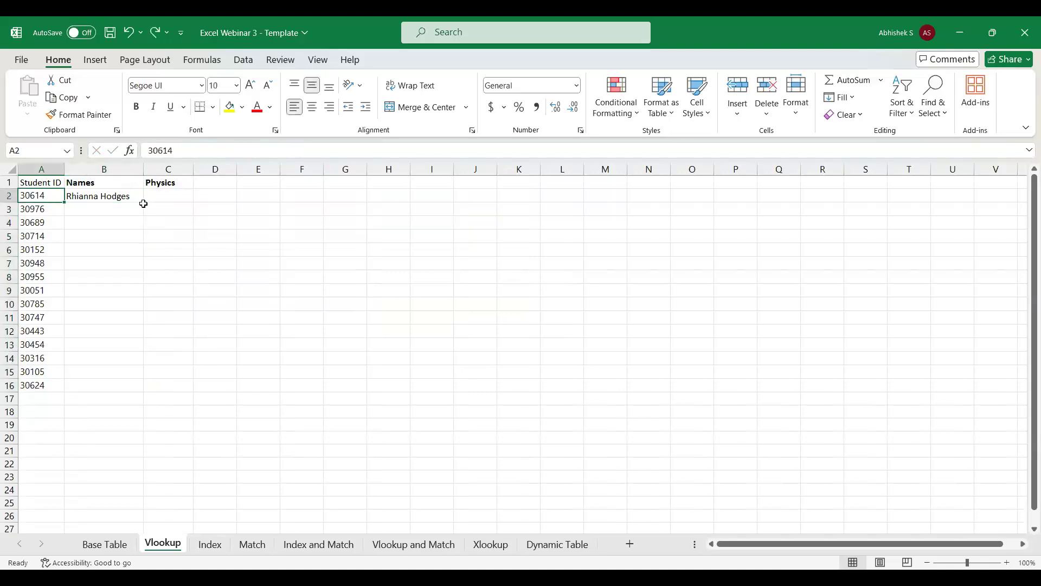
pyautogui.hotkey('ctrl', 'Down')
pyautogui.press('Right')
pyautogui.click(143, 206)
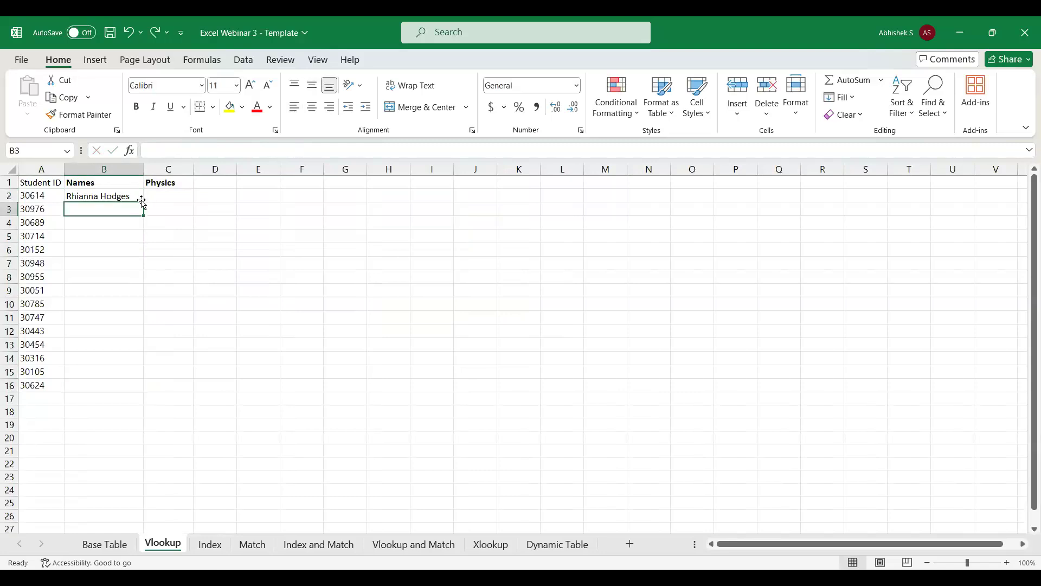
pyautogui.click(140, 196)
pyautogui.moveTo(143, 202); pyautogui.dragTo(138, 389)
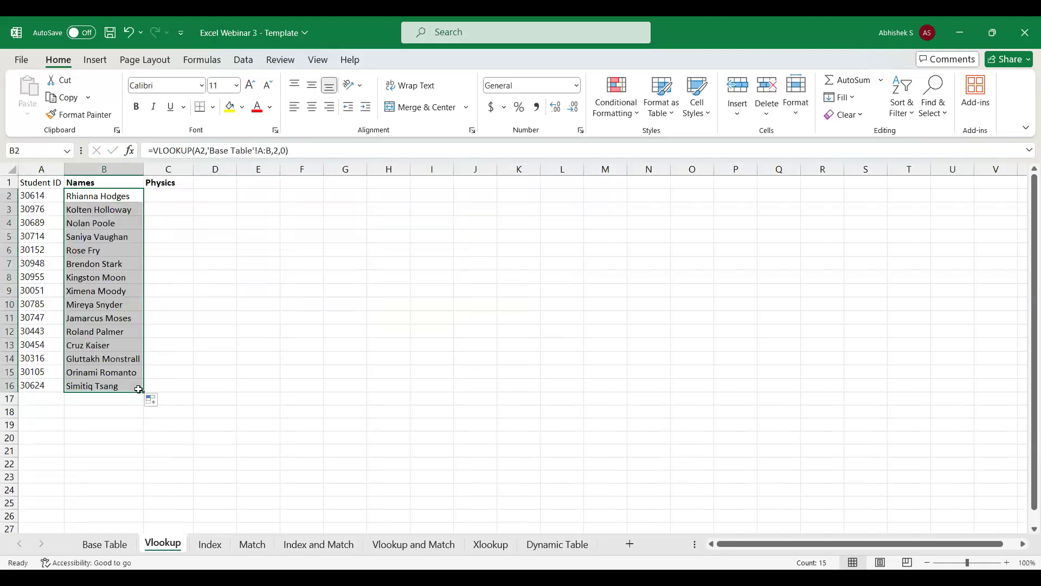
pyautogui.hotkey('ctrl', 'z')
# Fill the VLOOKUP formula in B2 down through B16 in the Names column.
pyautogui.press('Left')
pyautogui.hotkey('ctrl', 'Down')
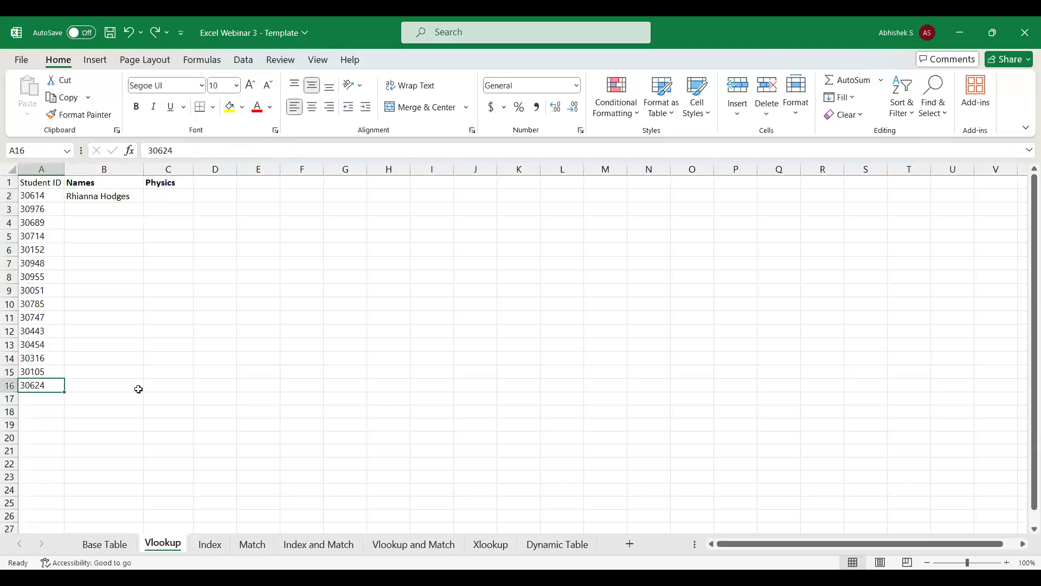
pyautogui.press('Right')
pyautogui.hotkey('ctrl', 'shift', 'Up')
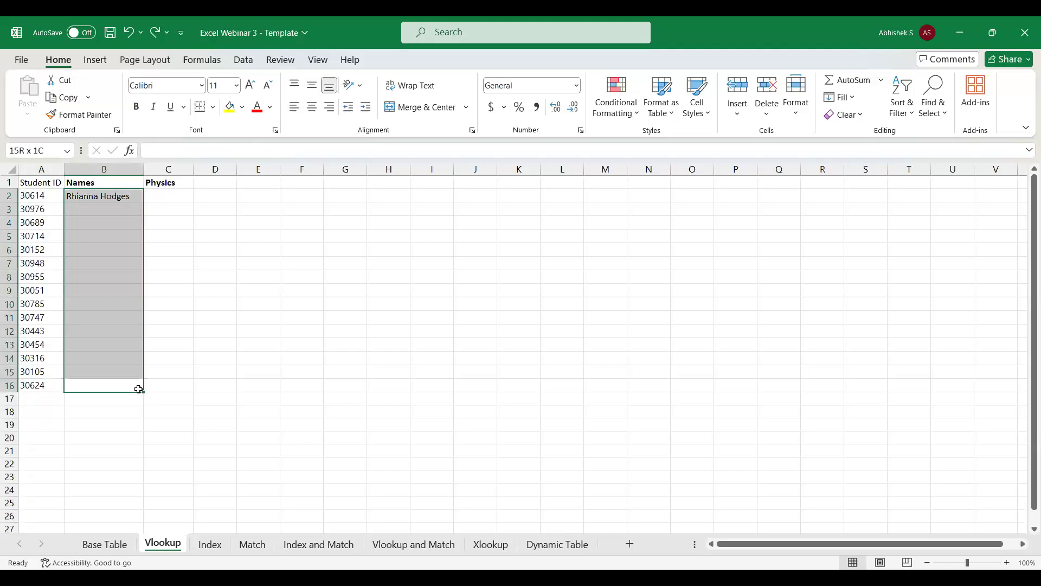
pyautogui.hotkey('ctrl', 'd')
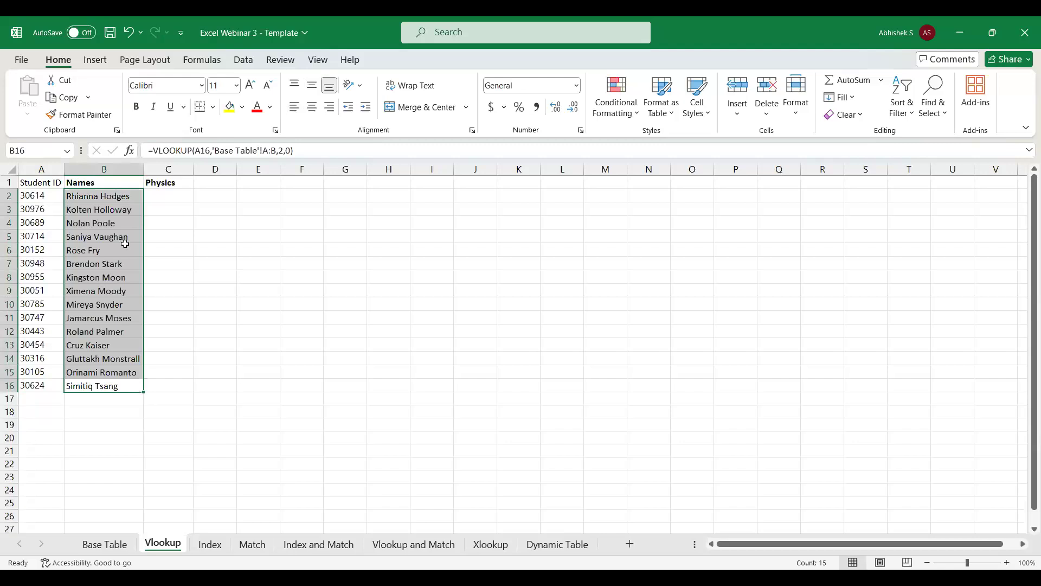
# Start a VLOOKUP formula in C2 of the Physics column with A2 as the lookup value.
pyautogui.click(157, 196)
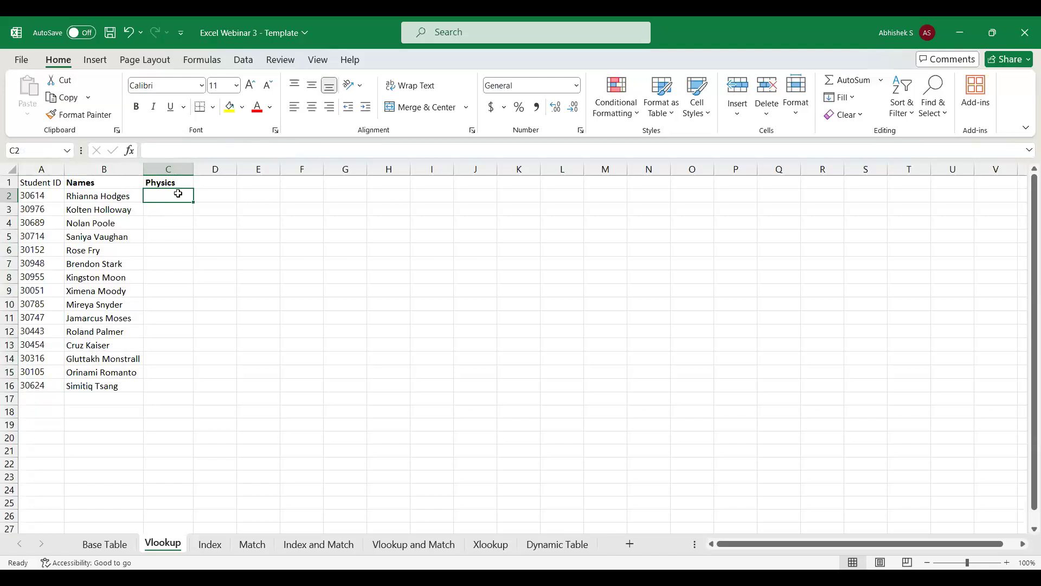
pyautogui.write('=')
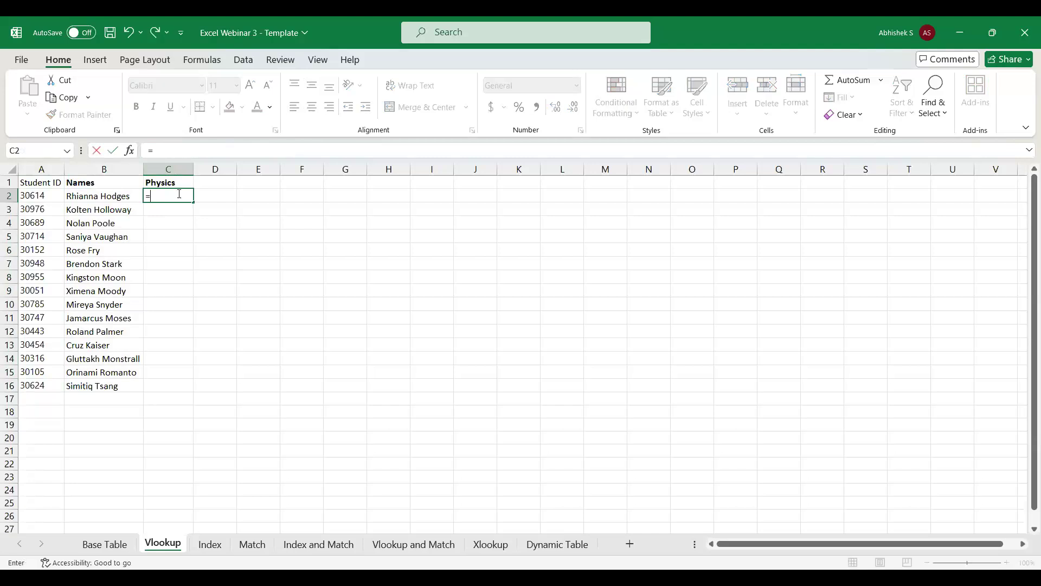
pyautogui.write('vlo')
pyautogui.press('Tab')
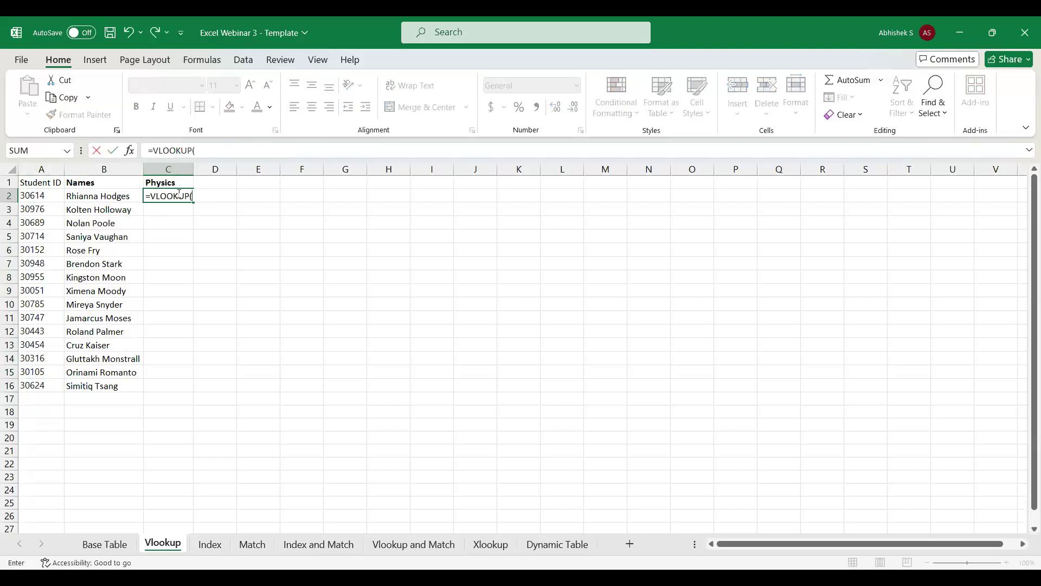
pyautogui.click(32, 196)
pyautogui.write(',')
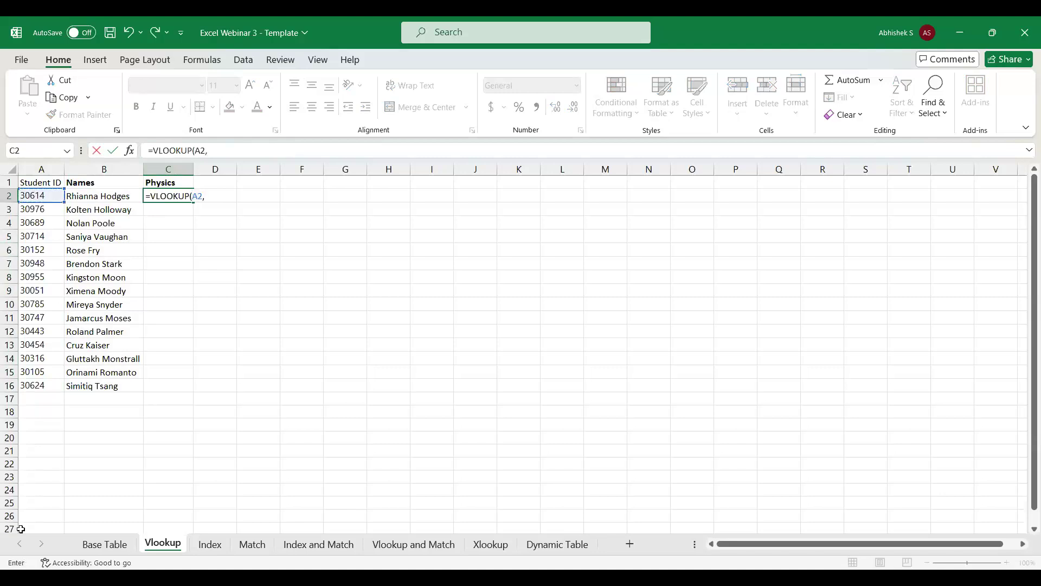
# Complete the Physics VLOOKUP with columns A:C of the Base Table sheet as table array, column index 3 and range lookup 0.
pyautogui.click(103, 547)
pyautogui.moveTo(54, 168); pyautogui.dragTo(190, 172)
pyautogui.write(',3,0')
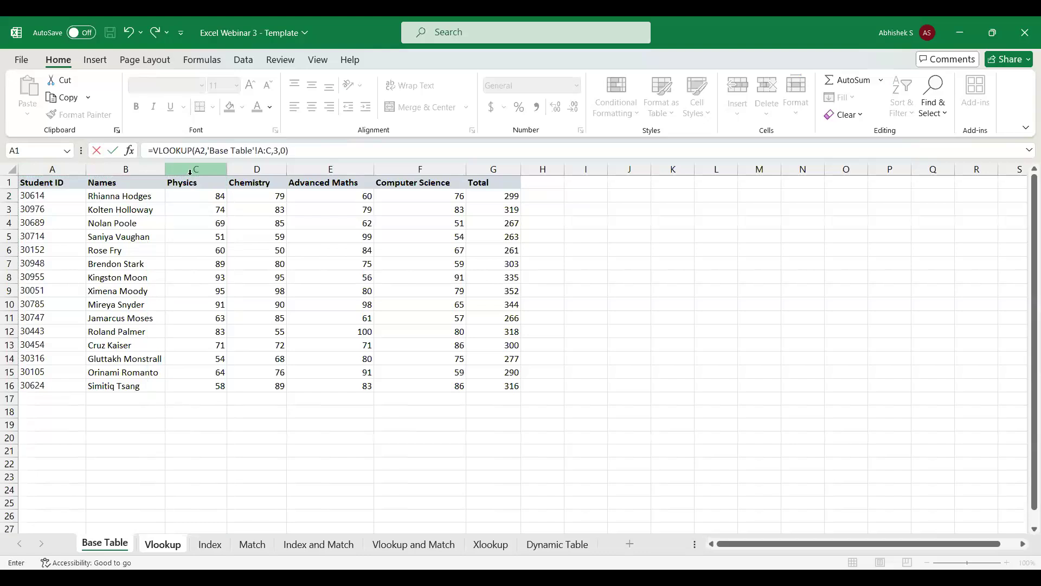
pyautogui.click(298, 153)
pyautogui.press('Return')
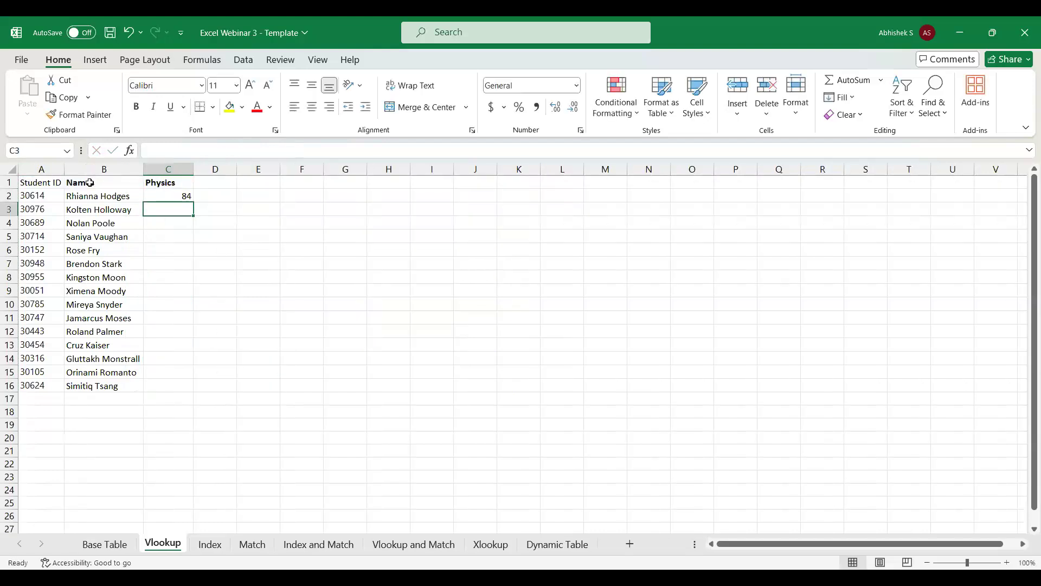
# Compare the first student's looked-up Physics mark with the source value in the Base Table sheet.
pyautogui.click(81, 196)
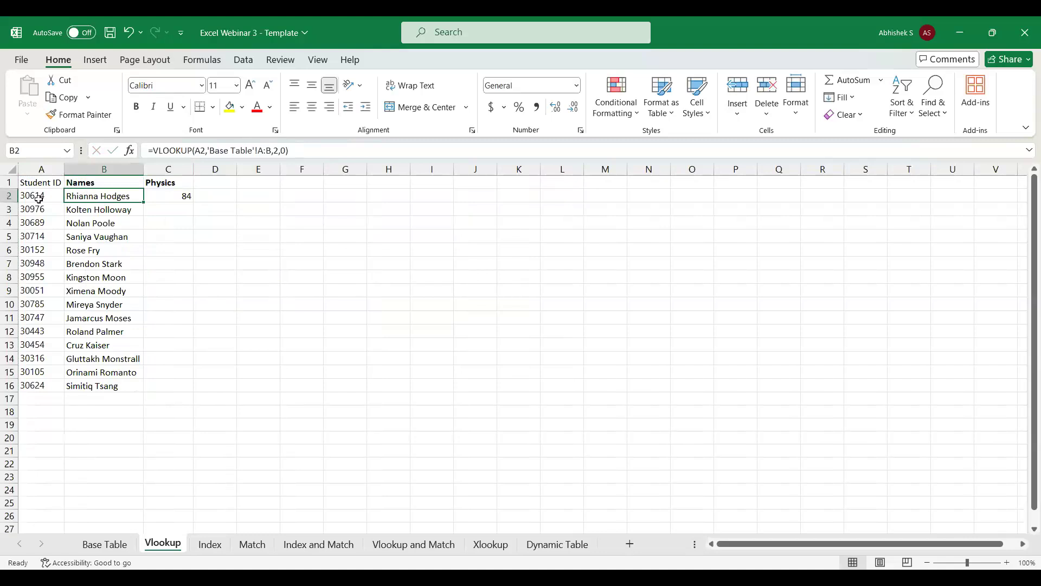
pyautogui.click(96, 545)
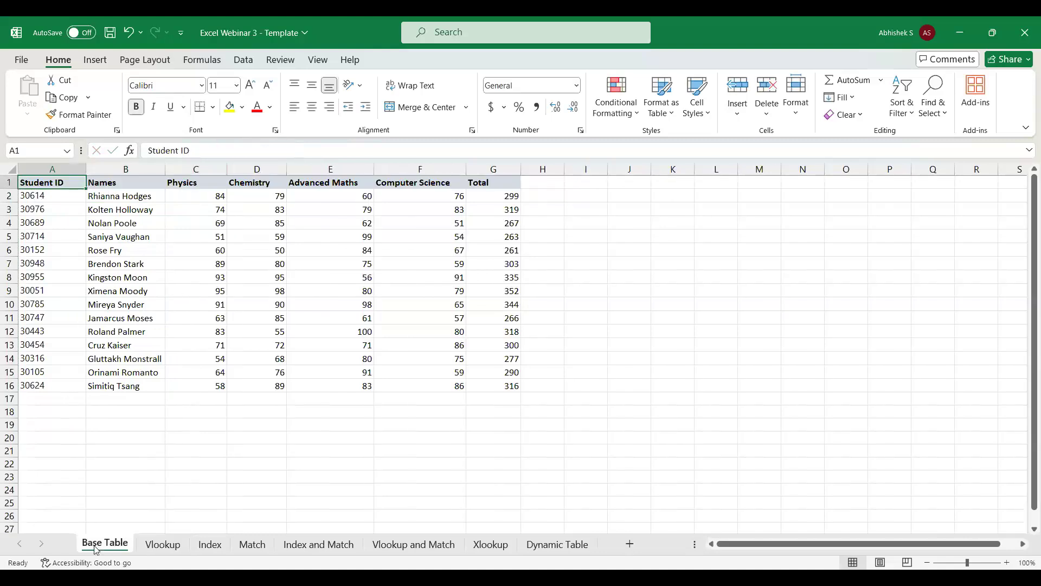
pyautogui.click(198, 202)
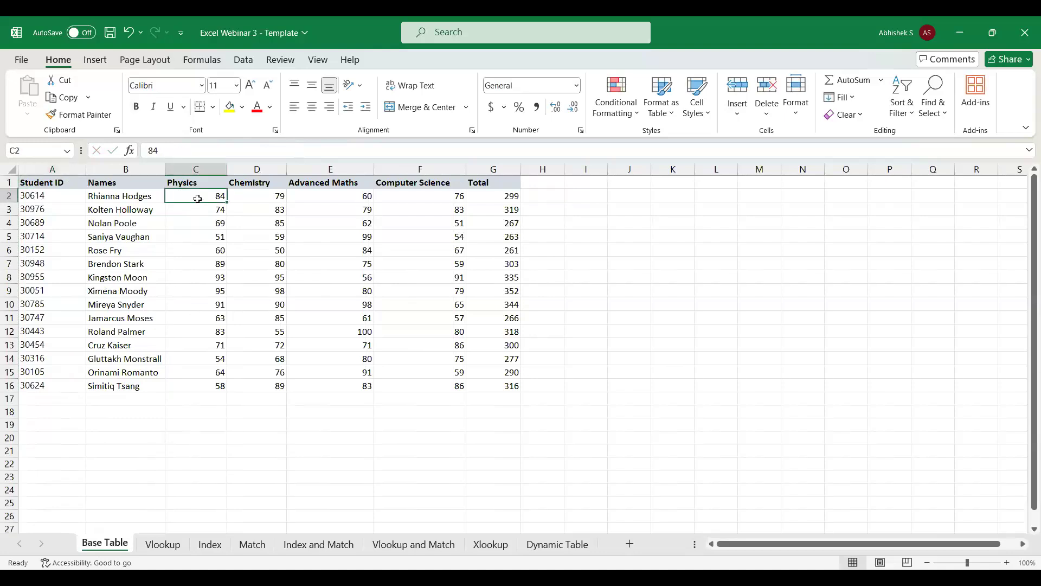
# Fill the VLOOKUP formula from C2 down through C16 in the Vlookup sheet's Physics column.
pyautogui.click(157, 548)
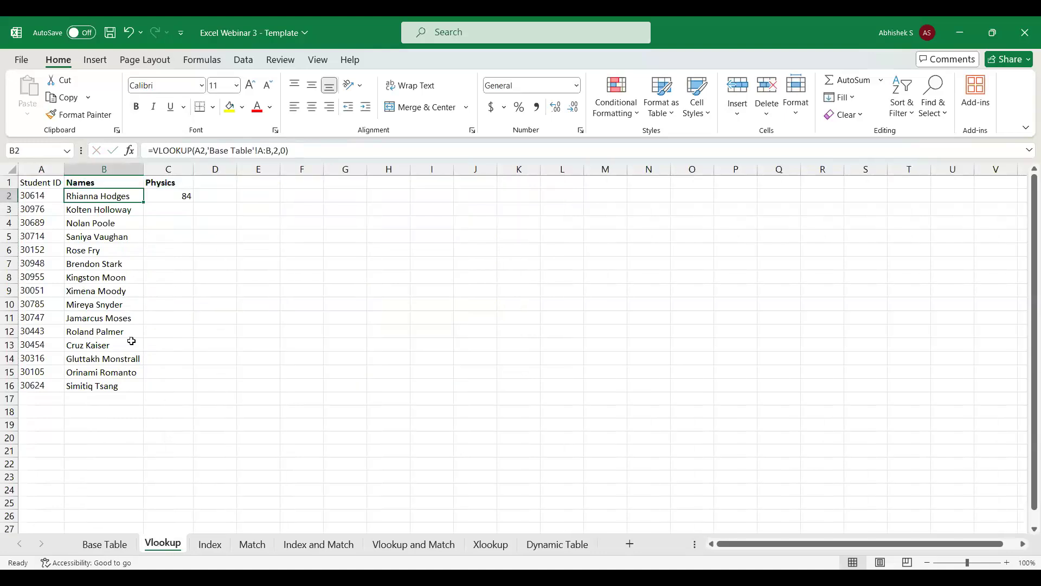
pyautogui.click(182, 194)
pyautogui.press('Left')
pyautogui.press('Right')
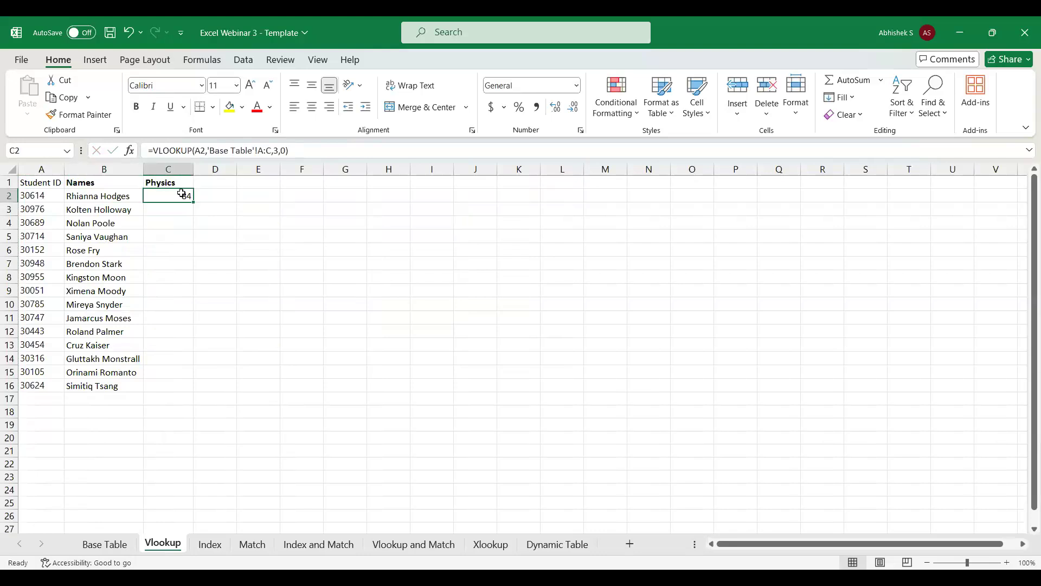
pyautogui.press('Left')
pyautogui.press('Right')
pyautogui.press('Down')
pyautogui.press('Up')
pyautogui.press('Left')
pyautogui.hotkey('ctrl', 'Down')
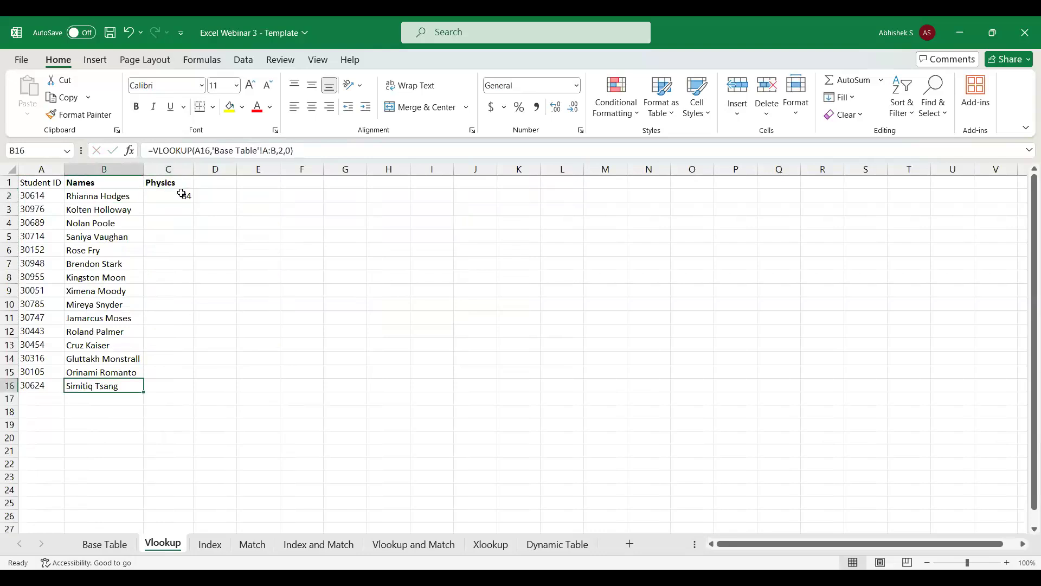
pyautogui.press('Right')
pyautogui.hotkey('ctrl', 'shift', 'Up')
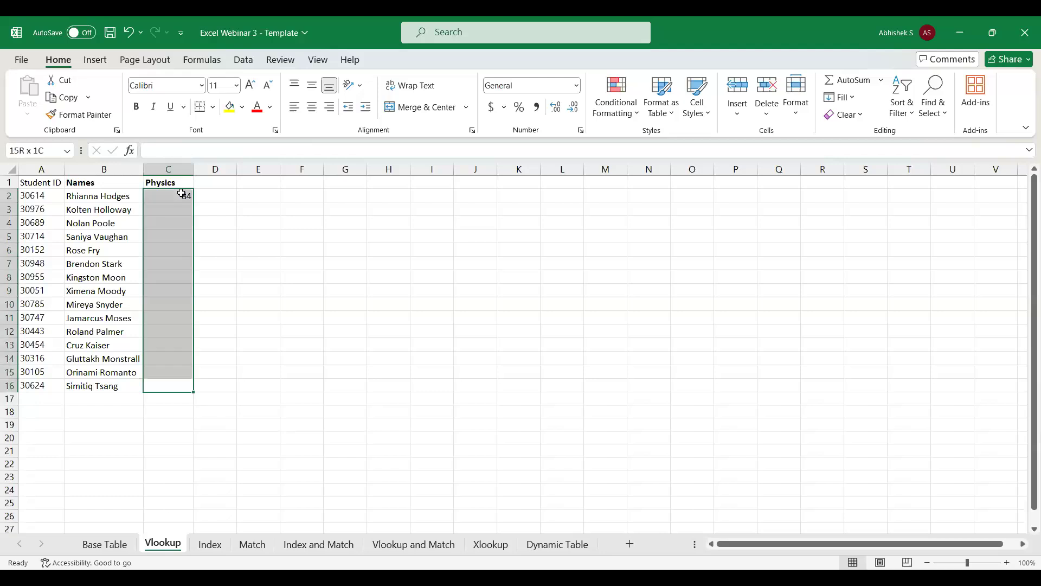
pyautogui.hotkey('ctrl', 'd')
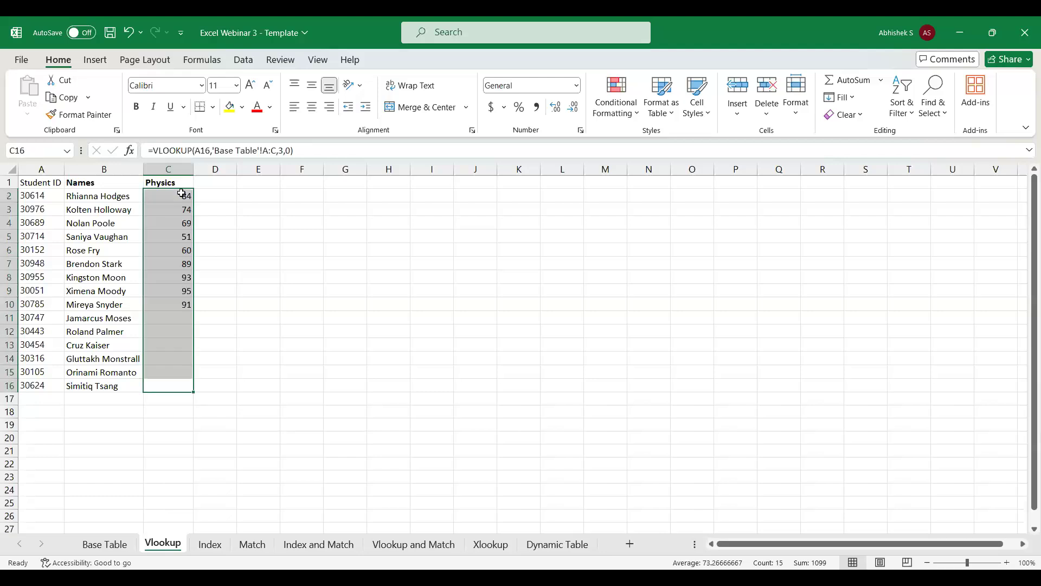
# Make the Student ID header in A1 bold.
pyautogui.click(34, 180)
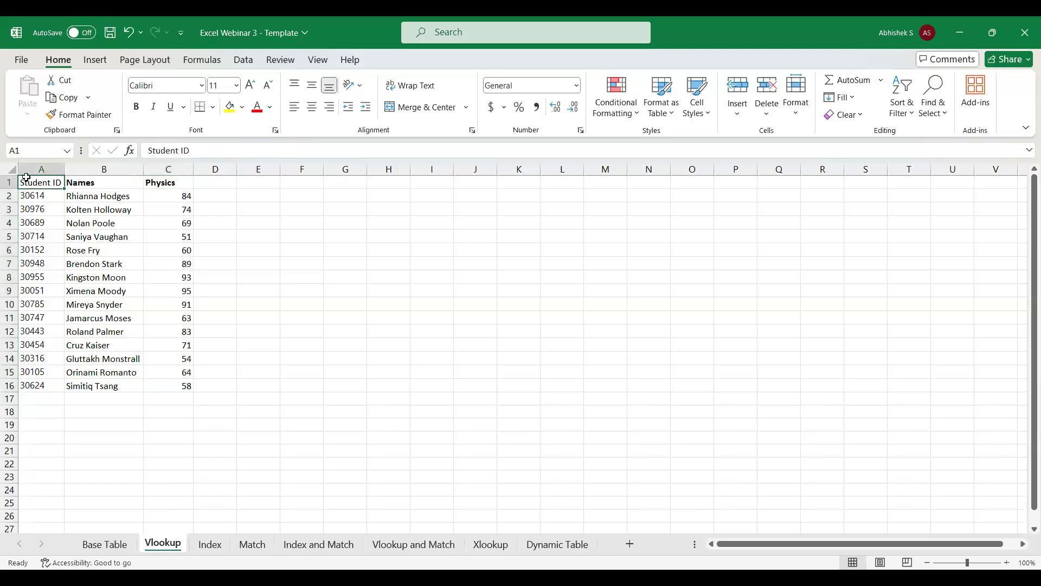
pyautogui.click(138, 111)
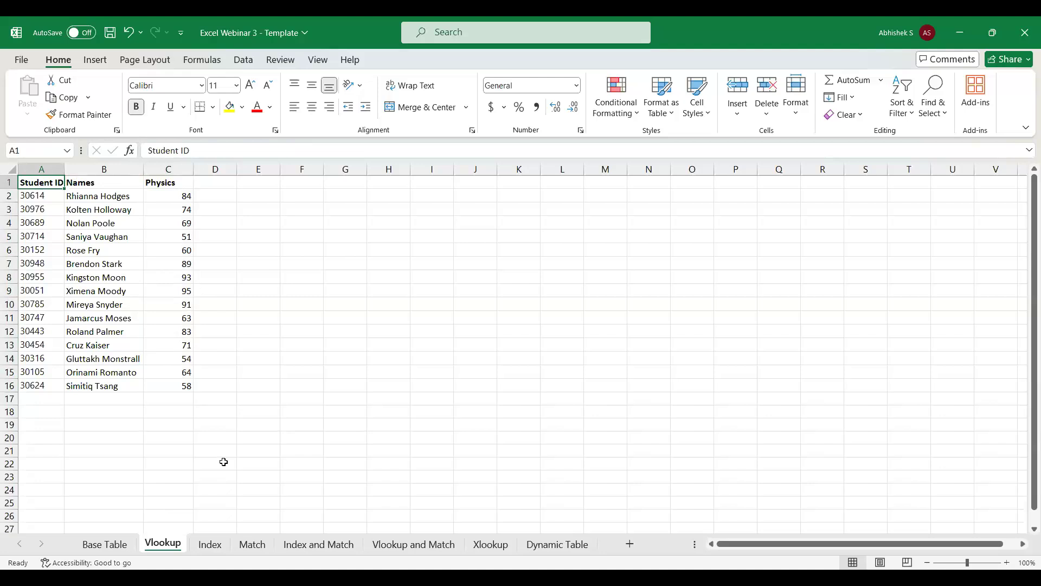
# Start an INDEX formula in B2 under Names on the Index sheet.
pyautogui.click(207, 549)
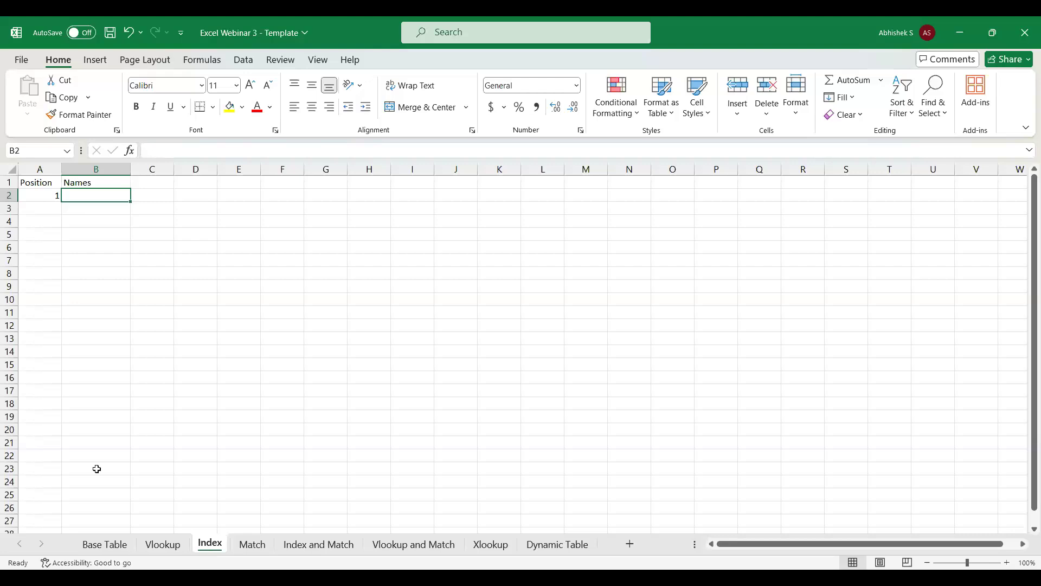
pyautogui.click(31, 194)
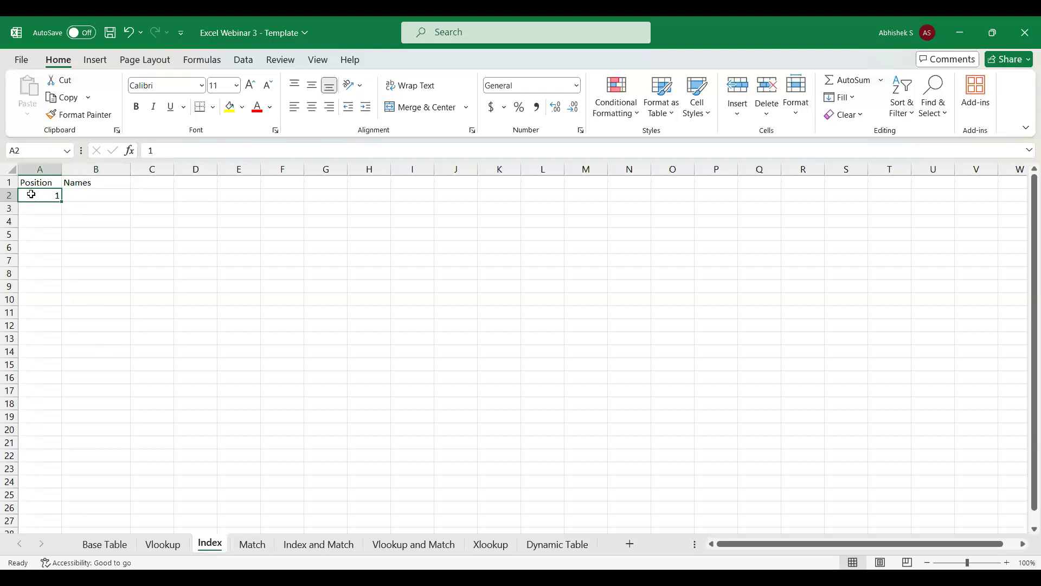
pyautogui.click(54, 182)
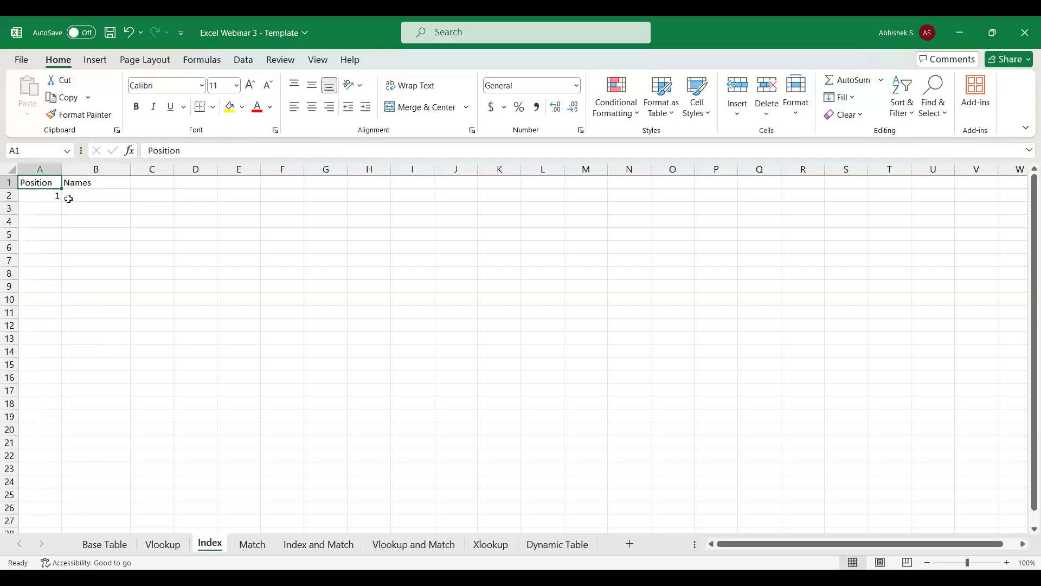
pyautogui.click(77, 193)
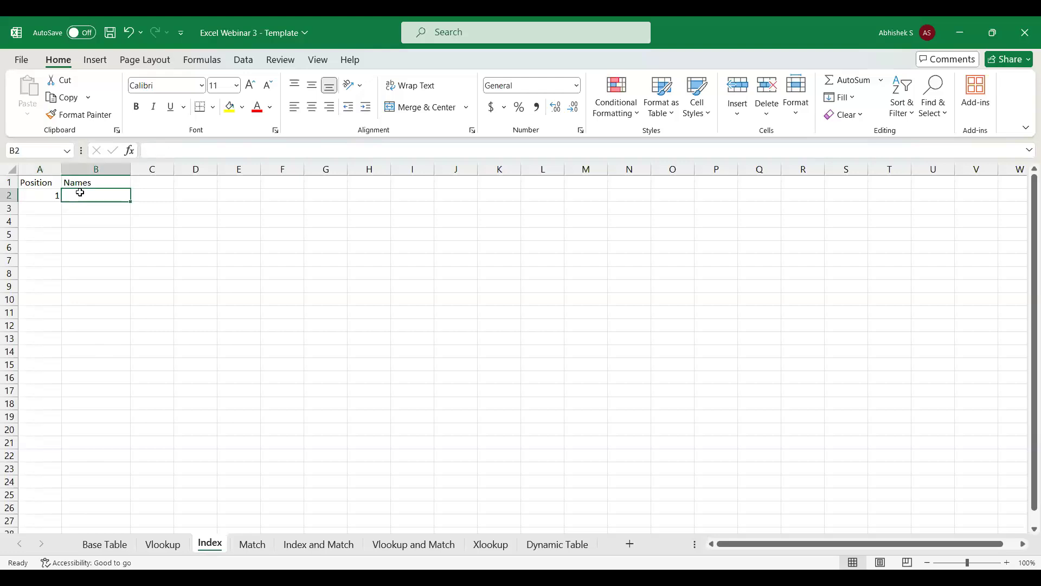
pyautogui.write('=')
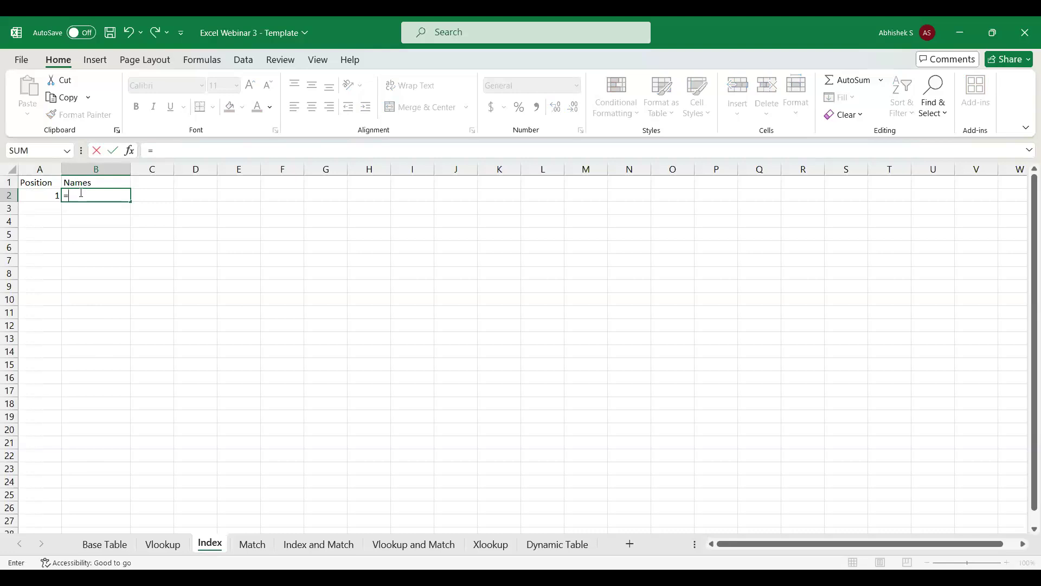
pyautogui.write('inde')
pyautogui.press('Tab')
# Set the INDEX array to the Base Table sheet's student IDs as the absolute range $A$2:$A$16.
pyautogui.click(104, 549)
pyautogui.click(48, 195)
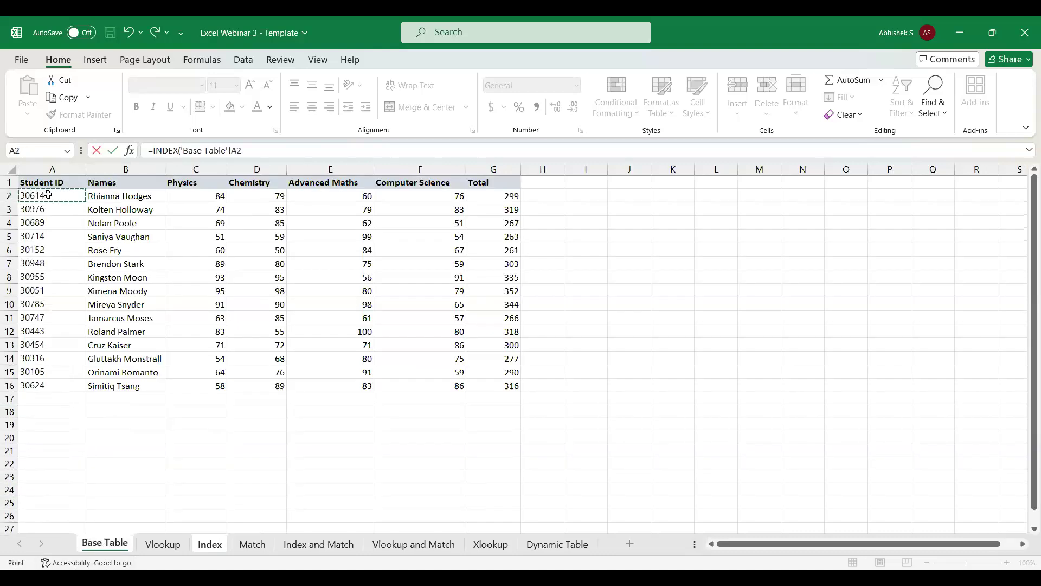
pyautogui.hotkey('ctrl', 'shift', 'Down')
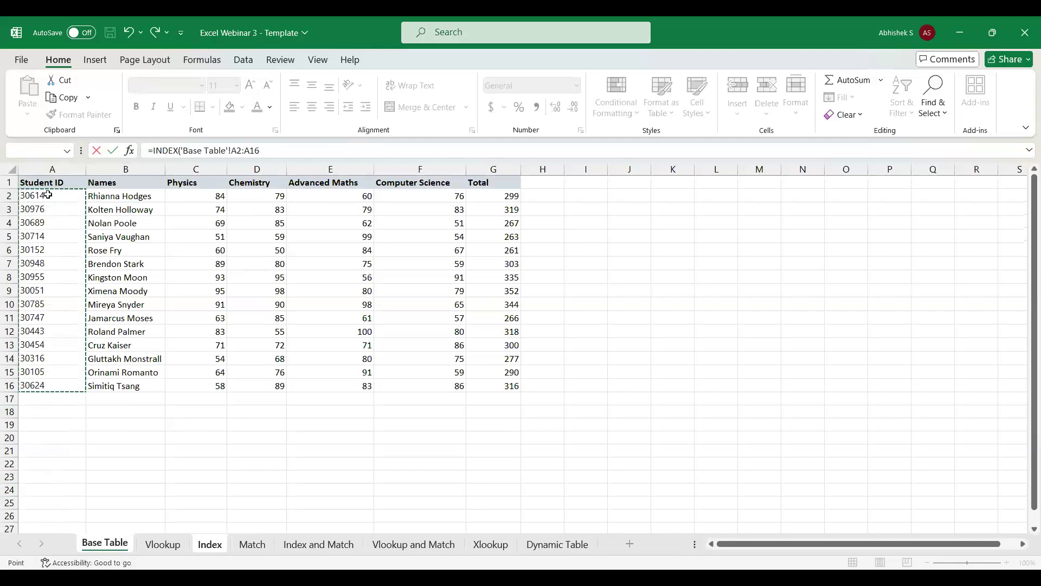
pyautogui.press('F4')
pyautogui.write(',')
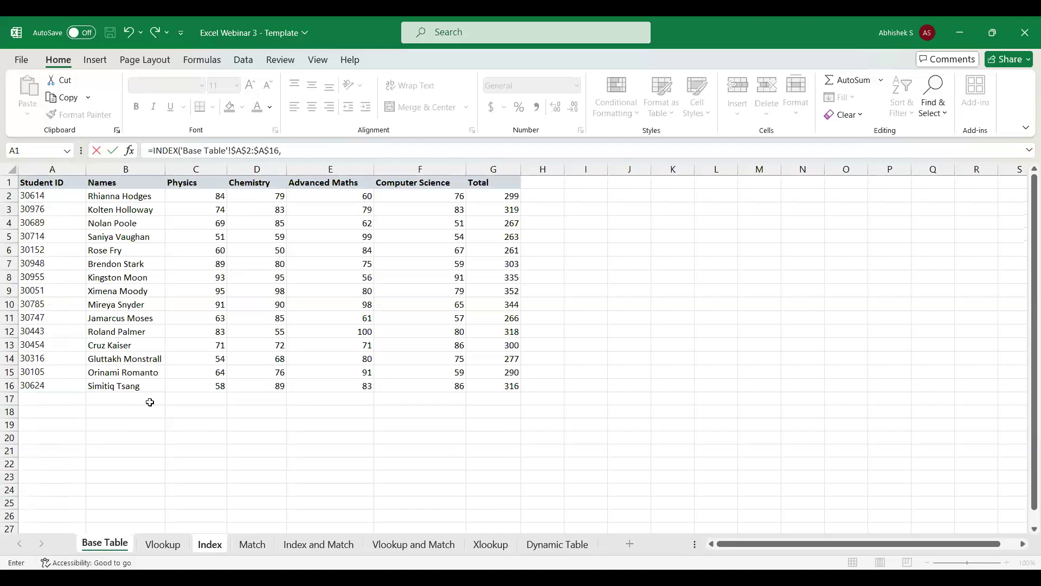
# Complete the INDEX formula with the position in A2 of the Index sheet as its row number.
pyautogui.click(164, 548)
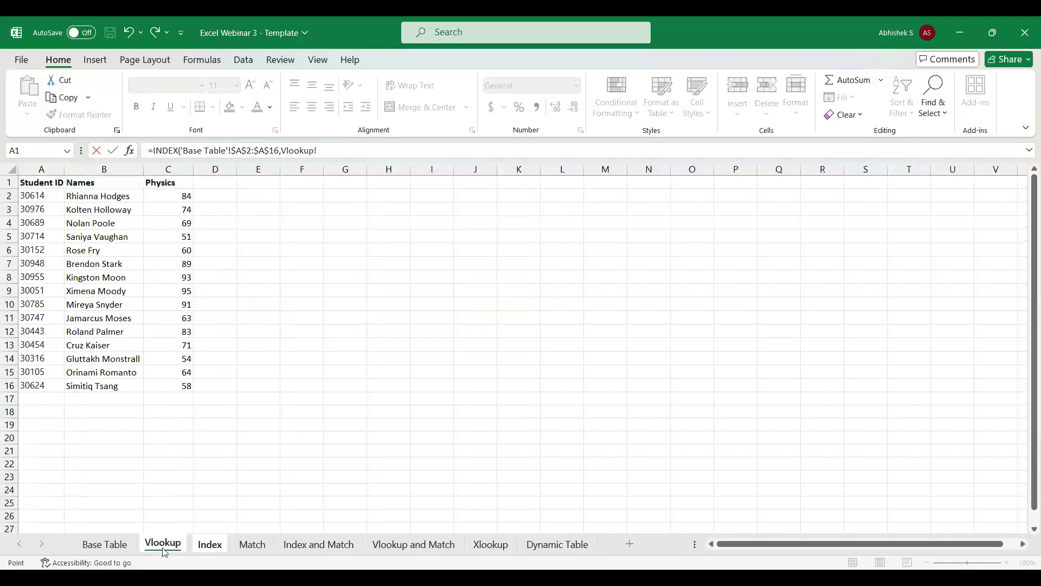
pyautogui.click(206, 542)
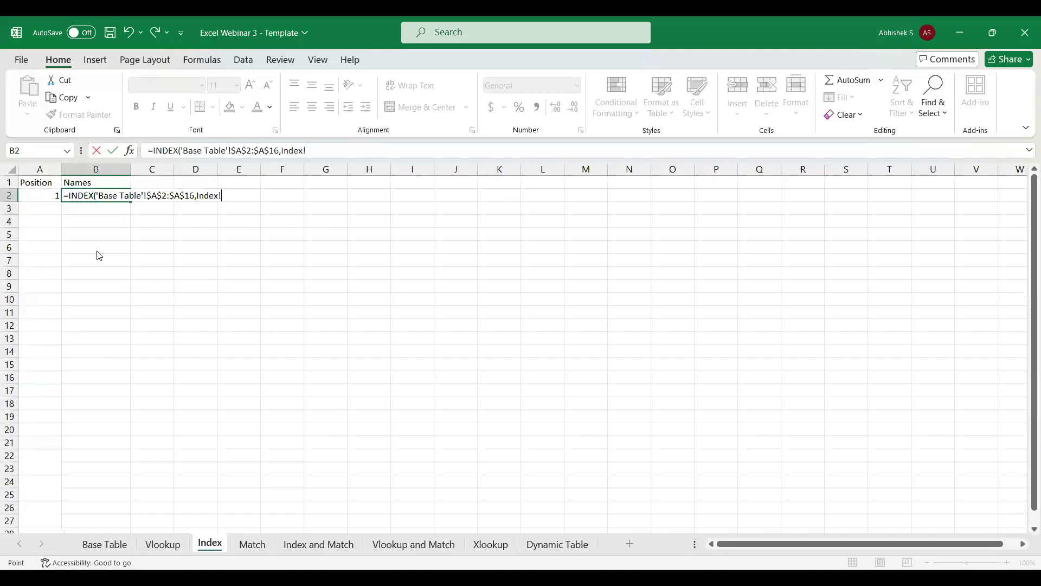
pyautogui.click(50, 193)
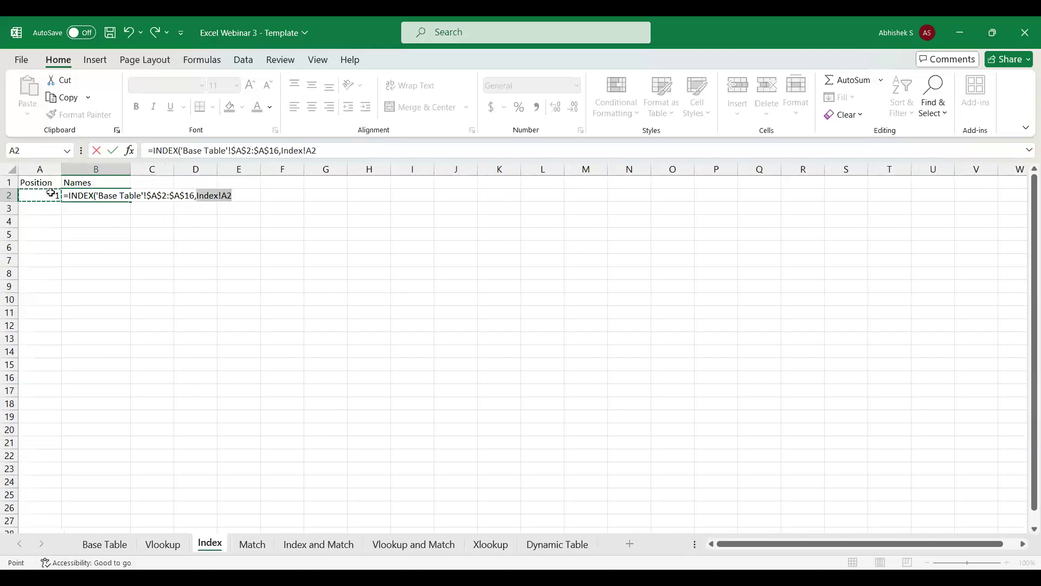
pyautogui.write(')')
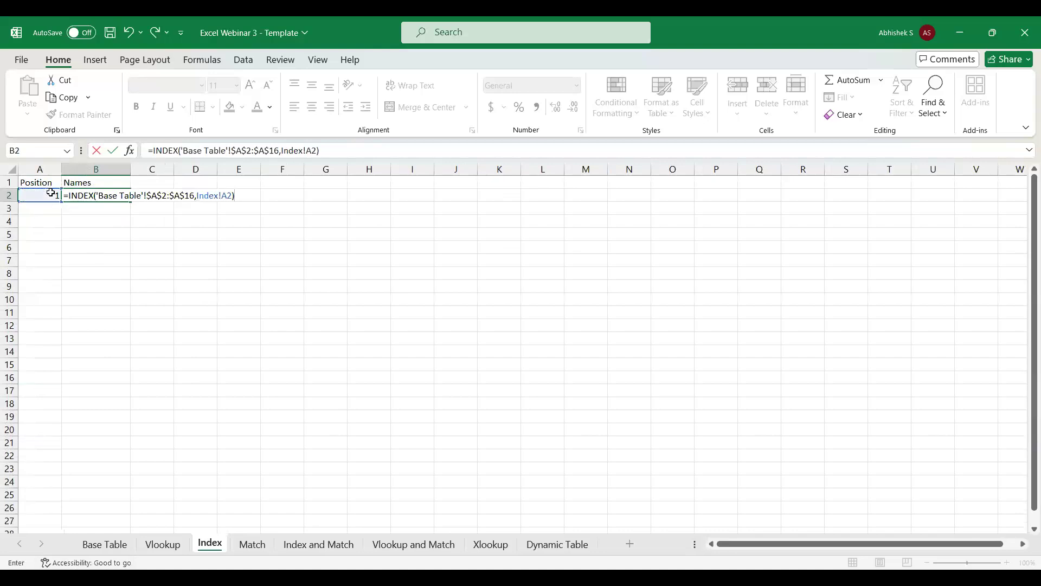
pyautogui.press('Return')
pyautogui.press('Up')
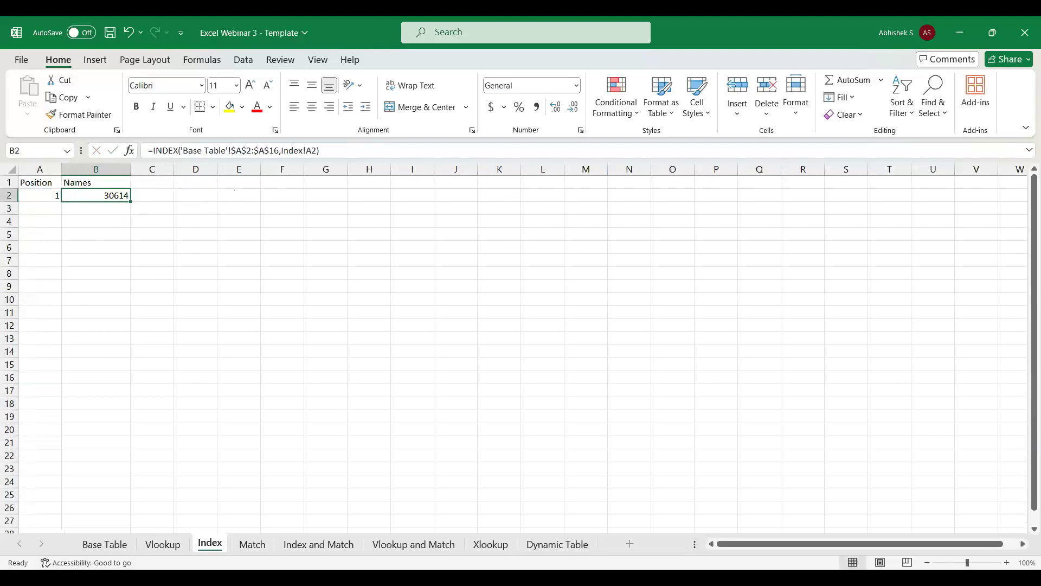
# Examine the Student ID range A2:A16 in the Base Table sheet that the INDEX formula uses.
pyautogui.click(99, 544)
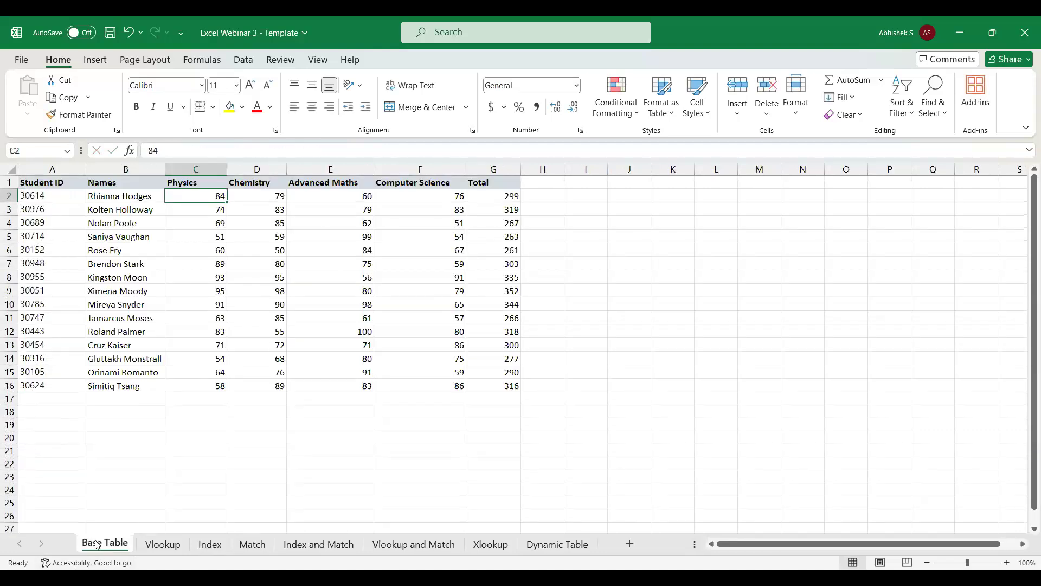
pyautogui.click(42, 196)
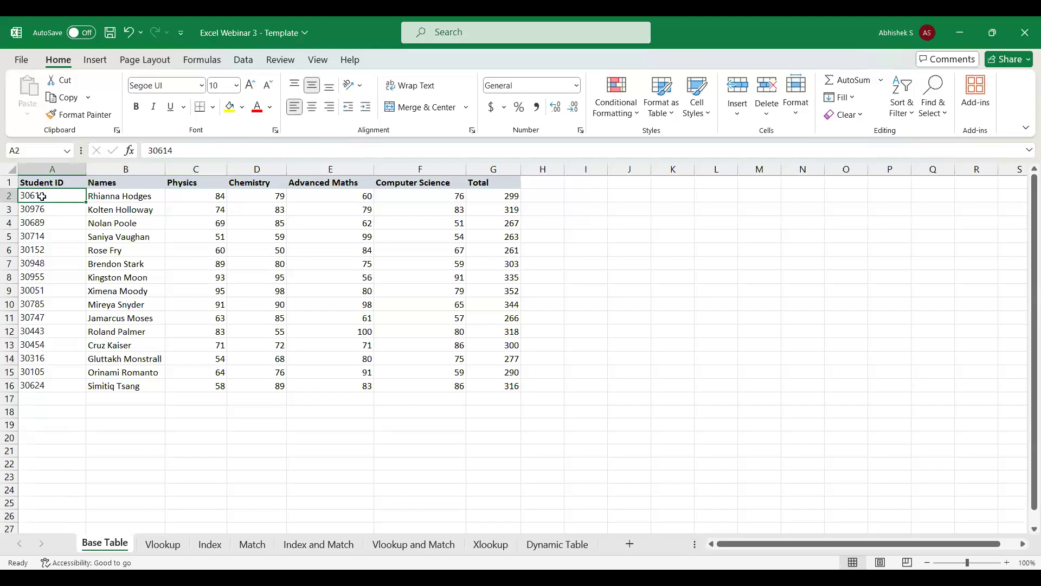
pyautogui.hotkey('ctrl', 'shift', 'Down')
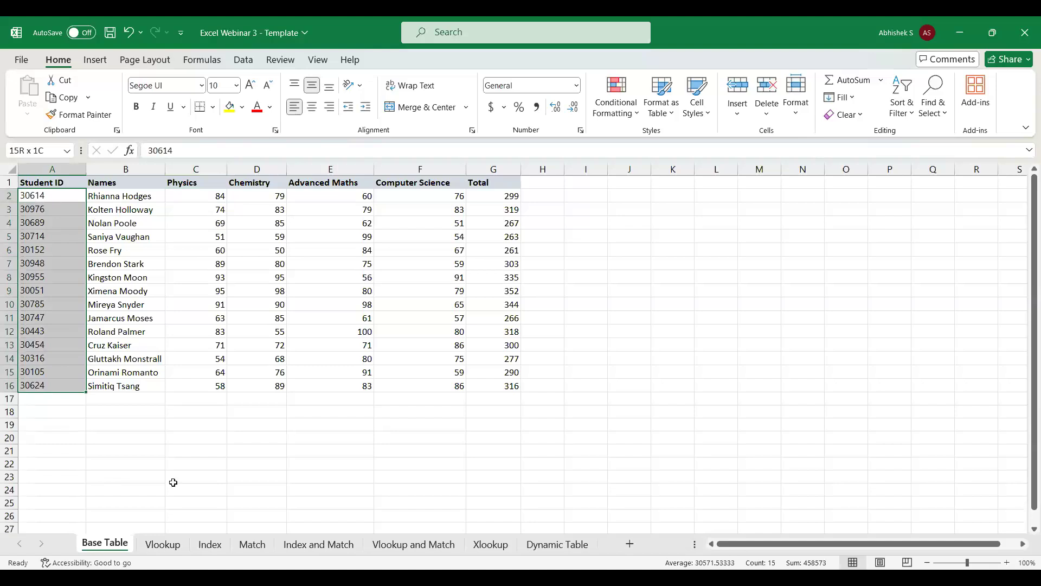
# Set the position in A2 of the Index sheet to 13.
pyautogui.click(218, 551)
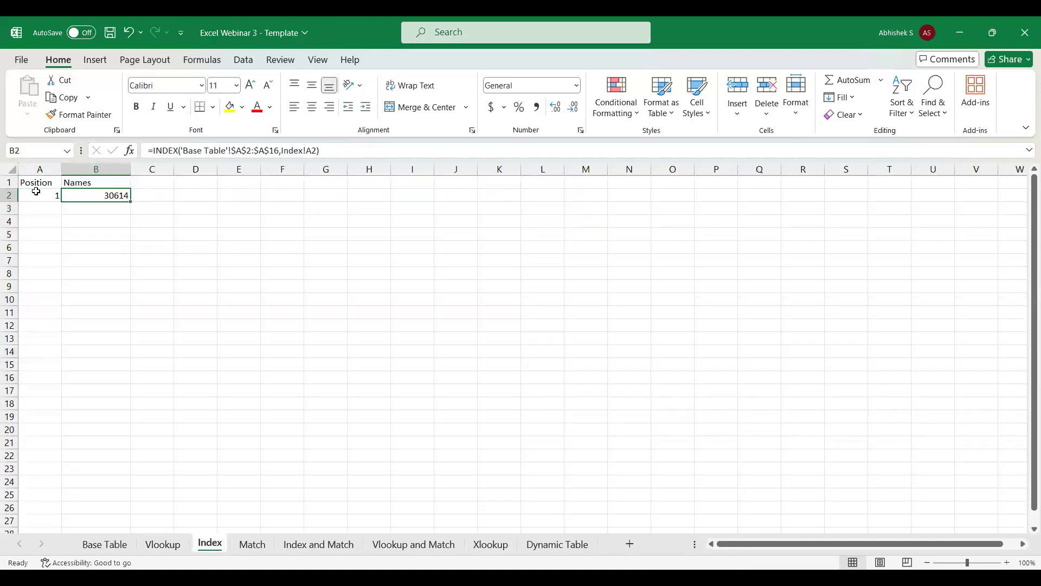
pyautogui.click(35, 192)
pyautogui.write('13')
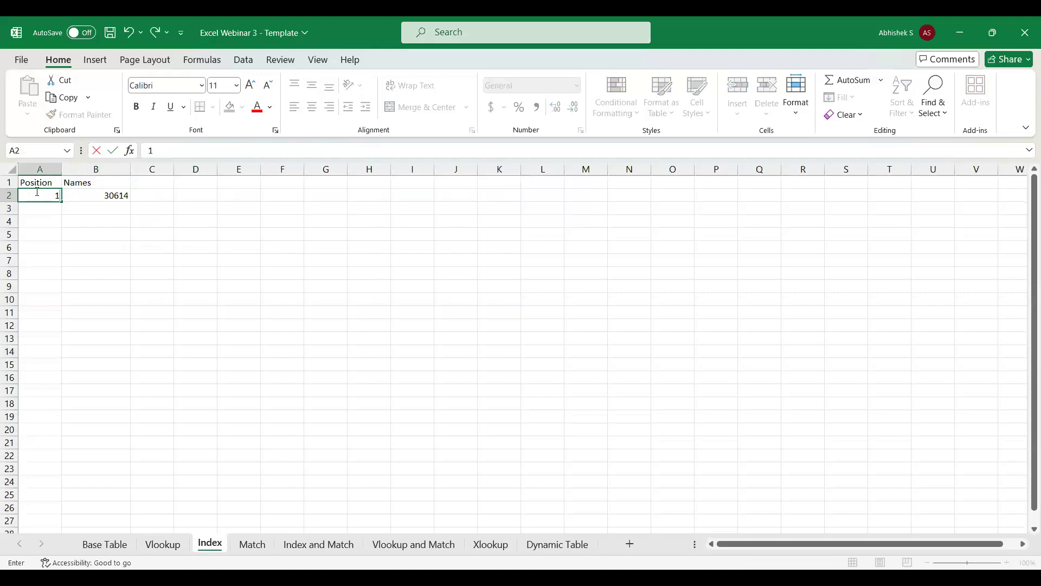
pyautogui.press('Return')
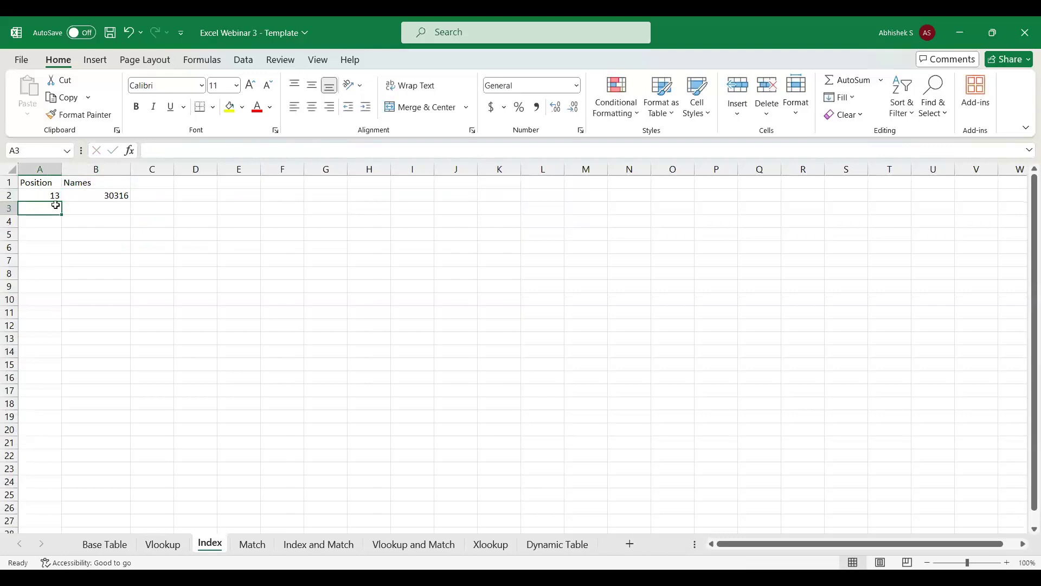
# Change the INDEX array in B2 to the Base Table's Names range $B$2:$B$16, and autofit column B.
pyautogui.click(111, 194)
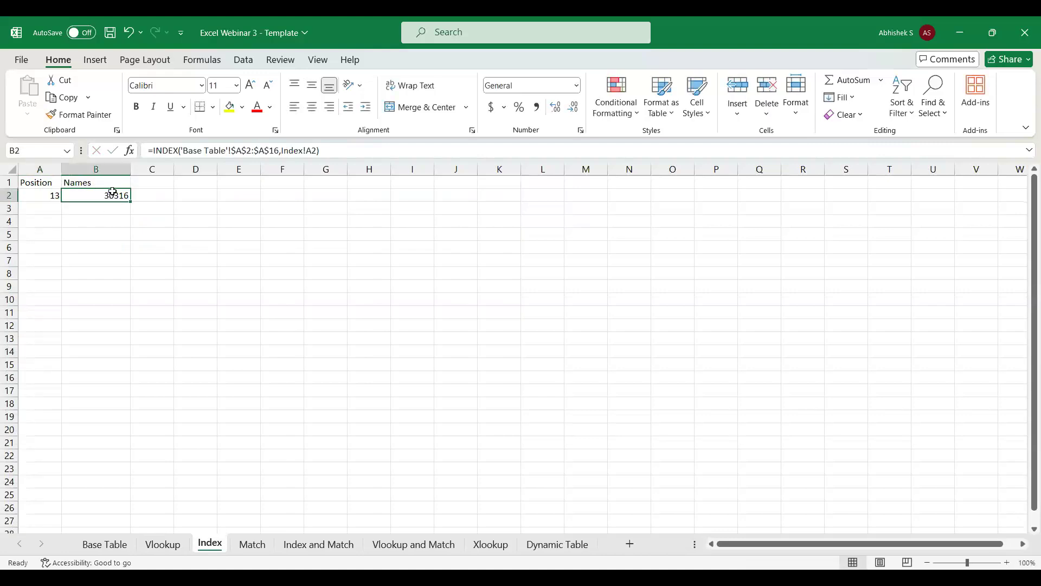
pyautogui.click(241, 150)
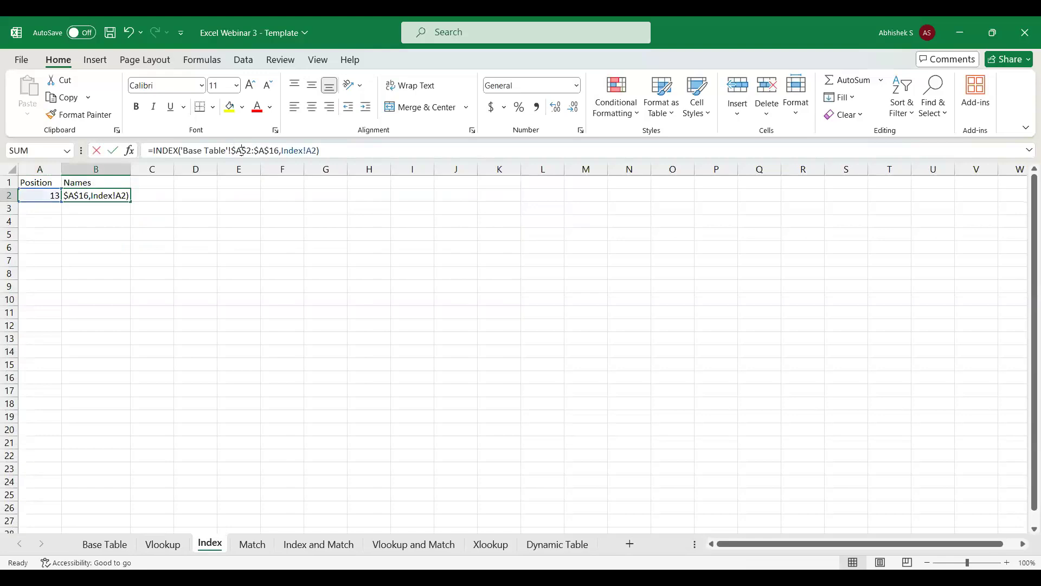
pyautogui.press('BackSpace')
pyautogui.write('B')
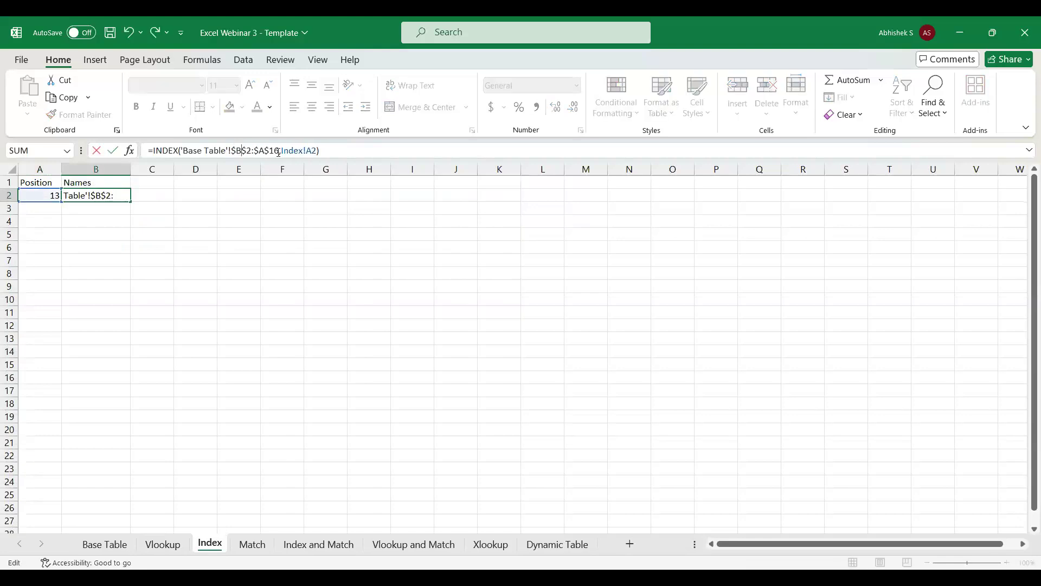
pyautogui.click(266, 151)
pyautogui.press('BackSpace')
pyautogui.write('B')
pyautogui.press('Return')
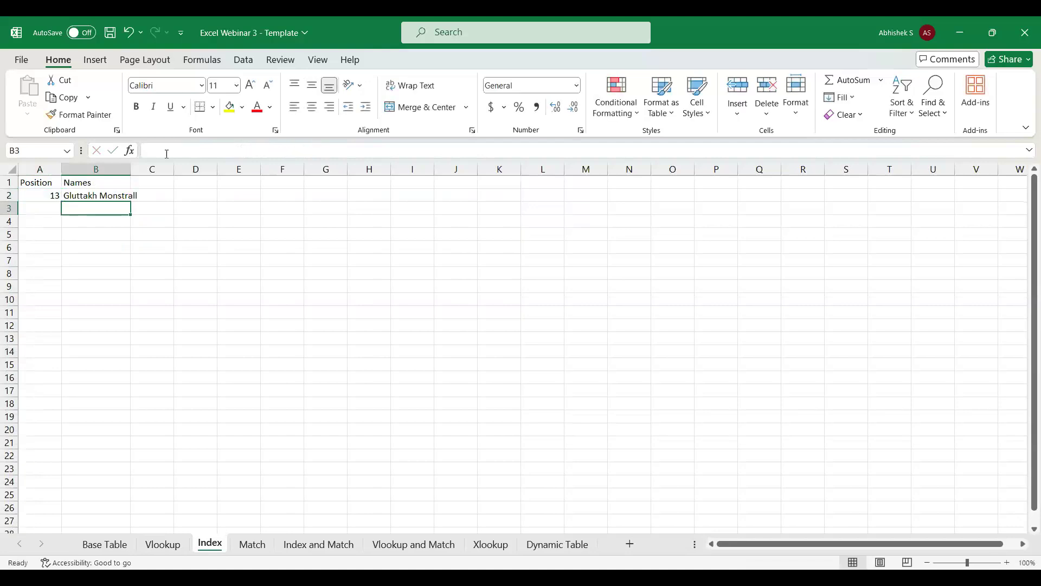
pyautogui.doubleClick(127, 172)
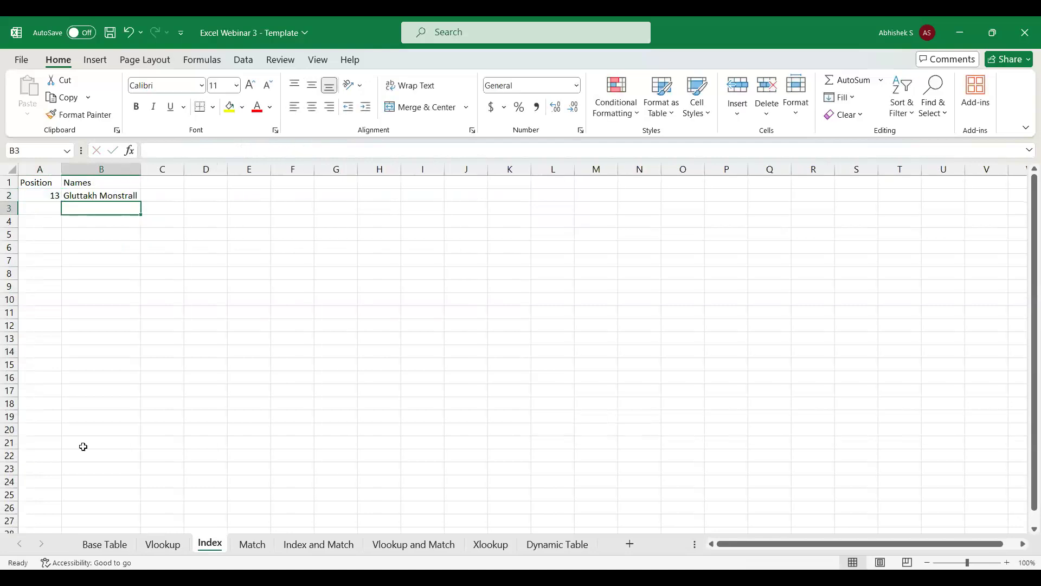
# Check the 13th entry in the Base Table sheet by selecting the student IDs from row 14 up to row 2.
pyautogui.click(104, 545)
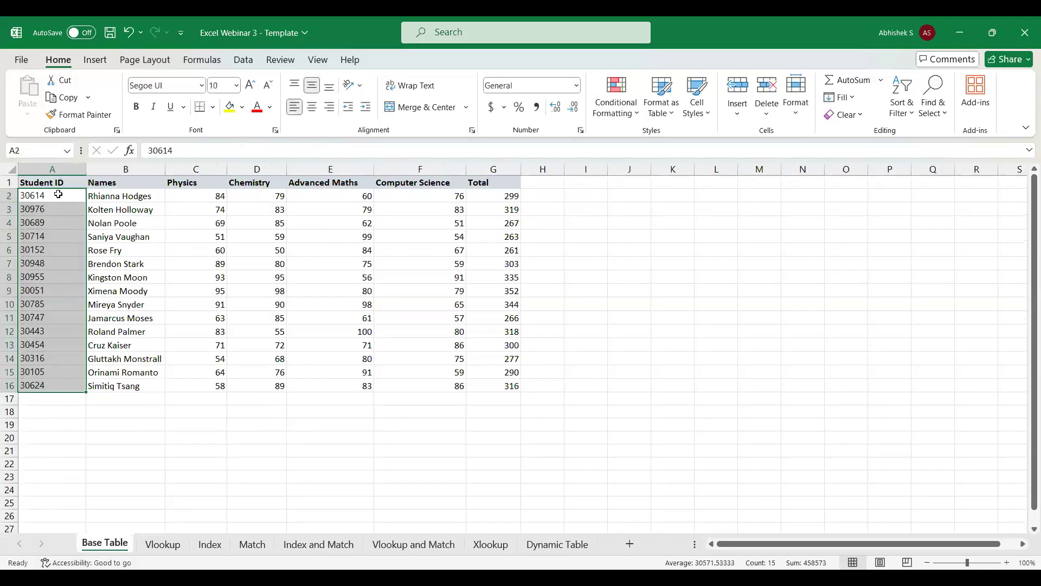
pyautogui.click(45, 360)
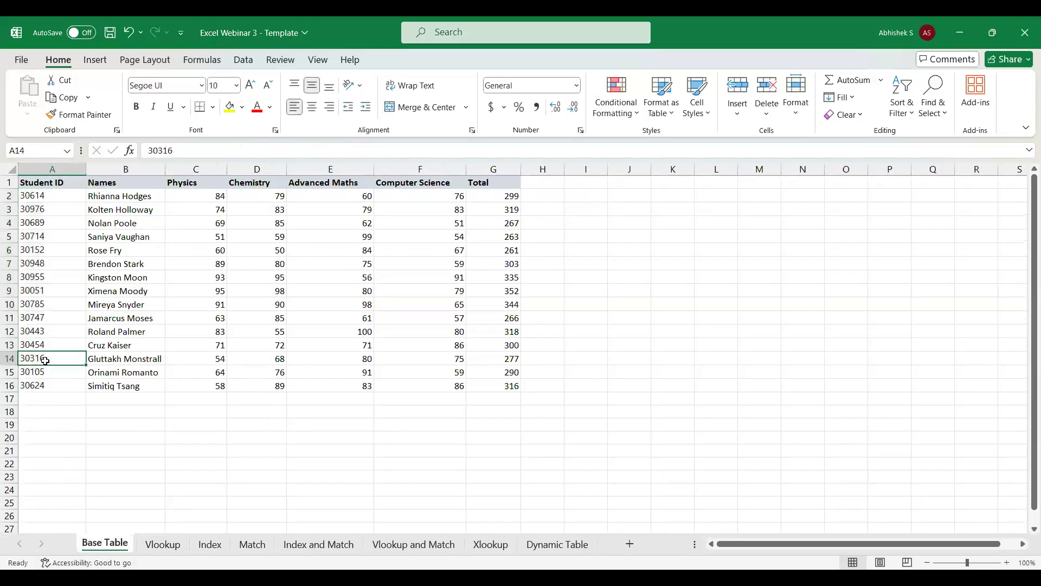
pyautogui.hotkey('ctrl', 'shift', 'Up')
pyautogui.hotkey('shift', 'Down')
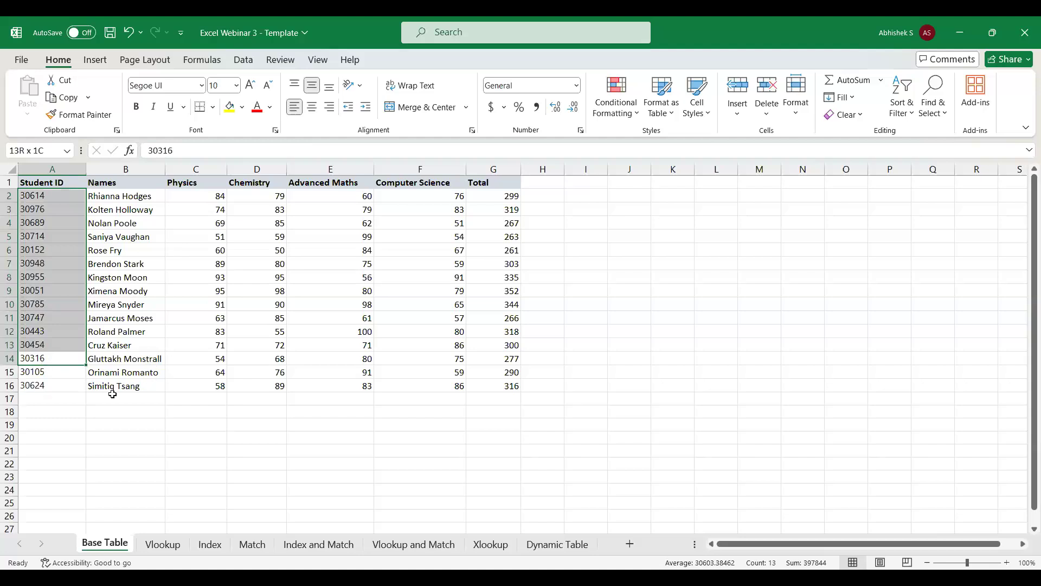
pyautogui.click(59, 382)
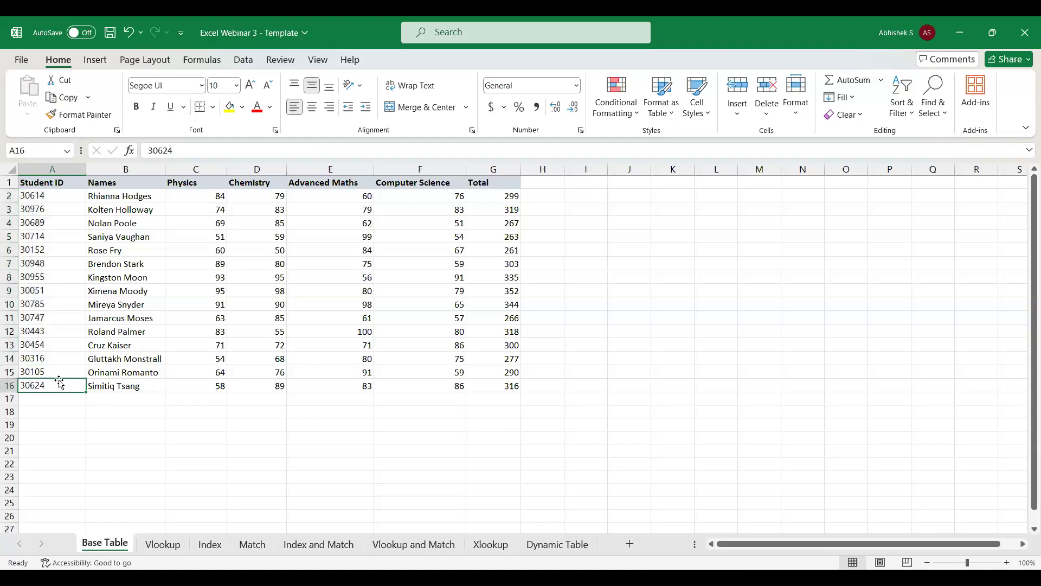
# Set the position in A2 of the Index sheet to 5.
pyautogui.click(210, 544)
pyautogui.click(32, 197)
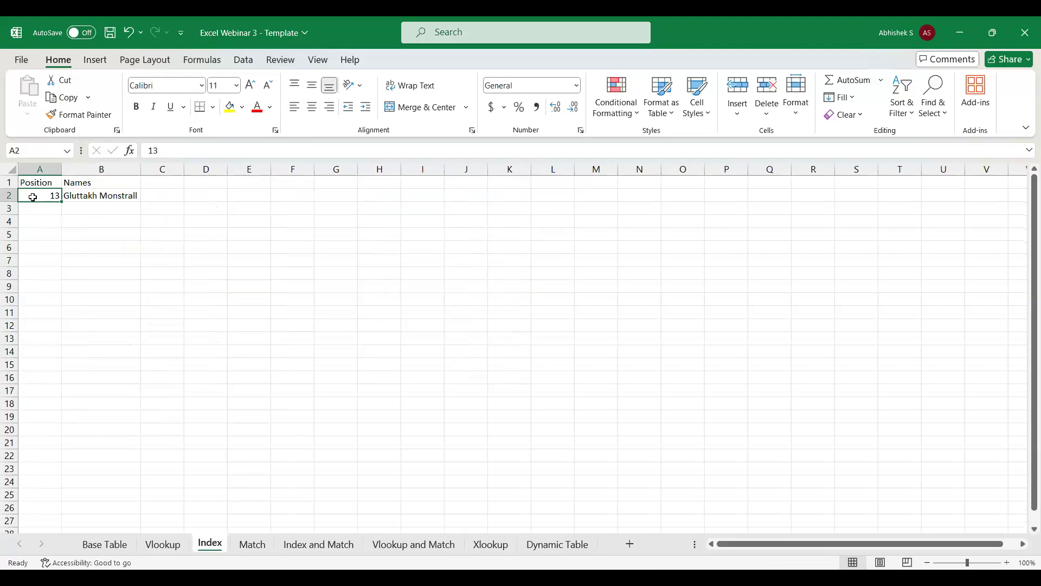
pyautogui.write('5')
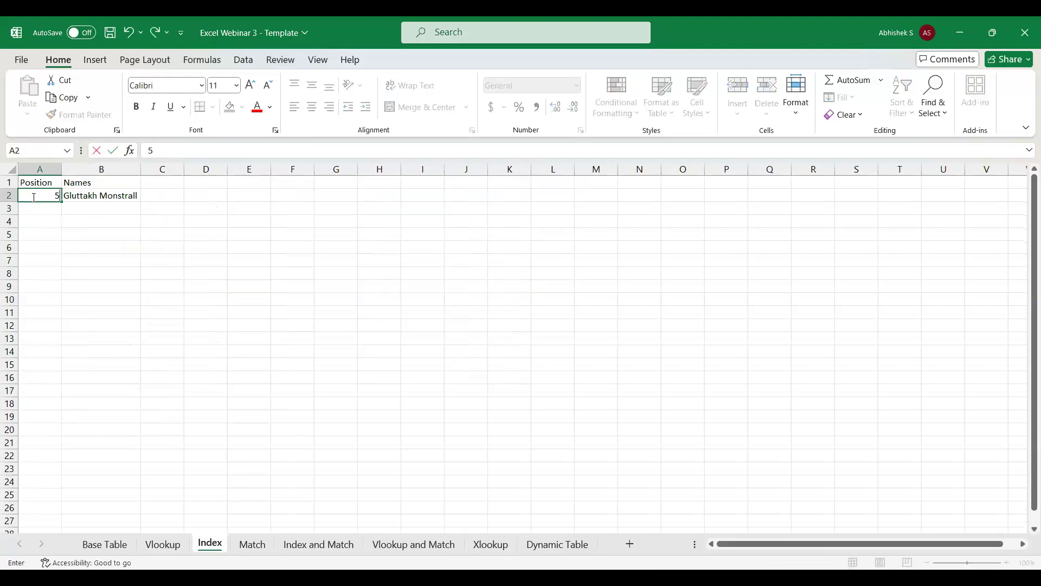
pyautogui.press('Return')
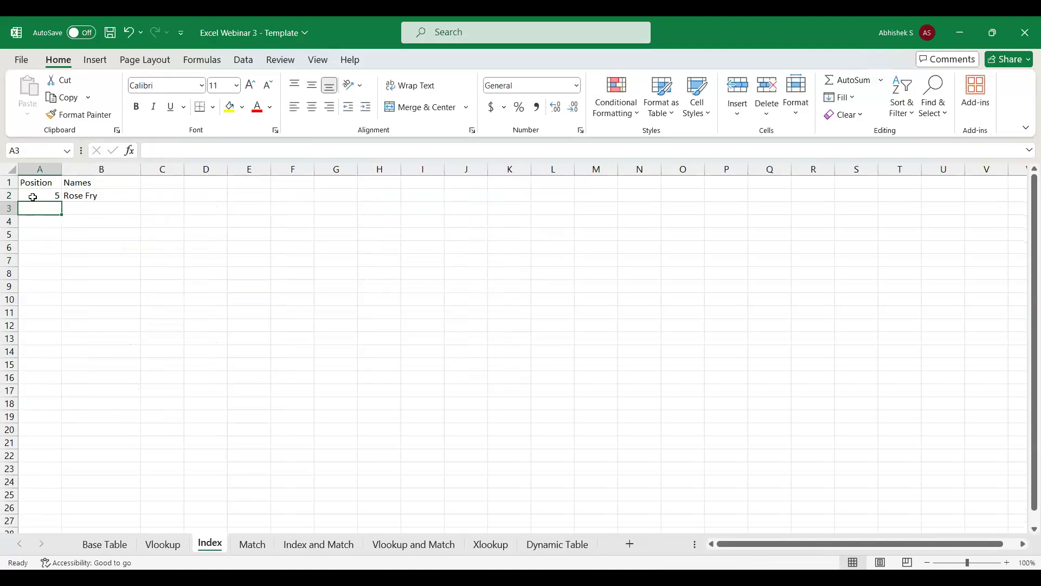
# Compare the fifth entry in the Base Table's Names column with the Index sheet's position and INDEX formula.
pyautogui.click(114, 542)
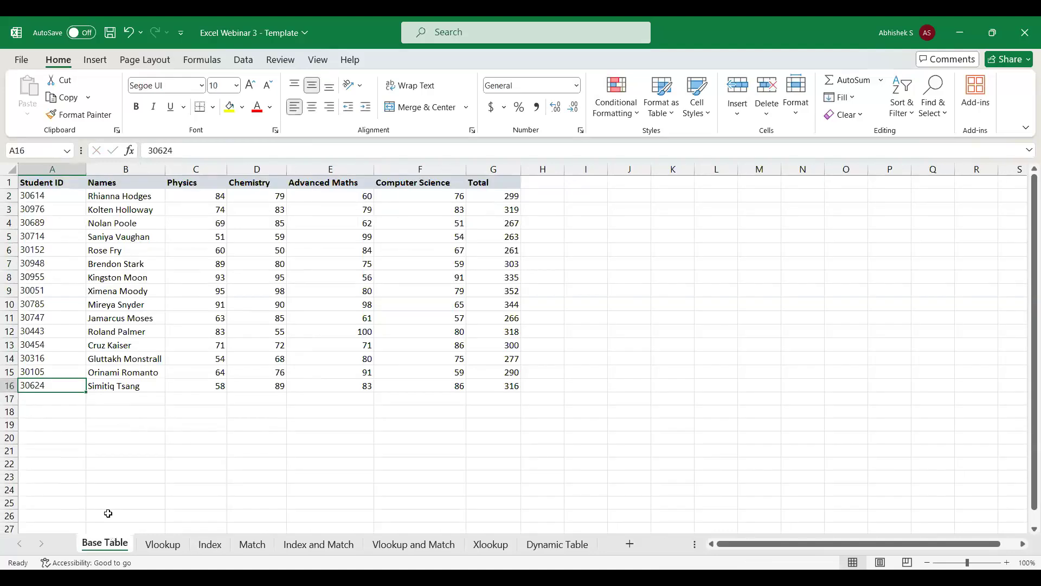
pyautogui.click(103, 252)
pyautogui.press('Left')
pyautogui.press('Right')
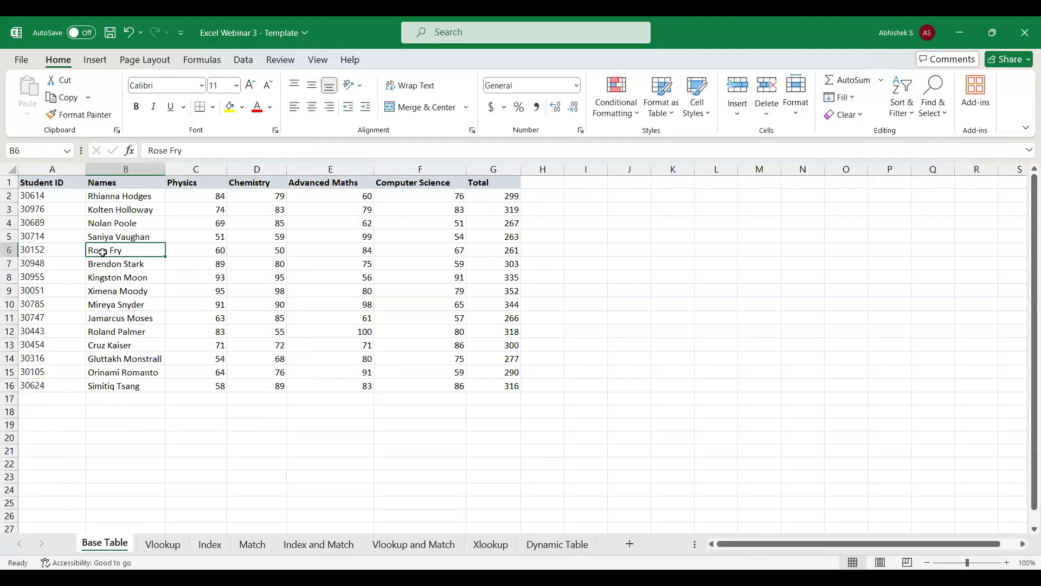
pyautogui.click(219, 550)
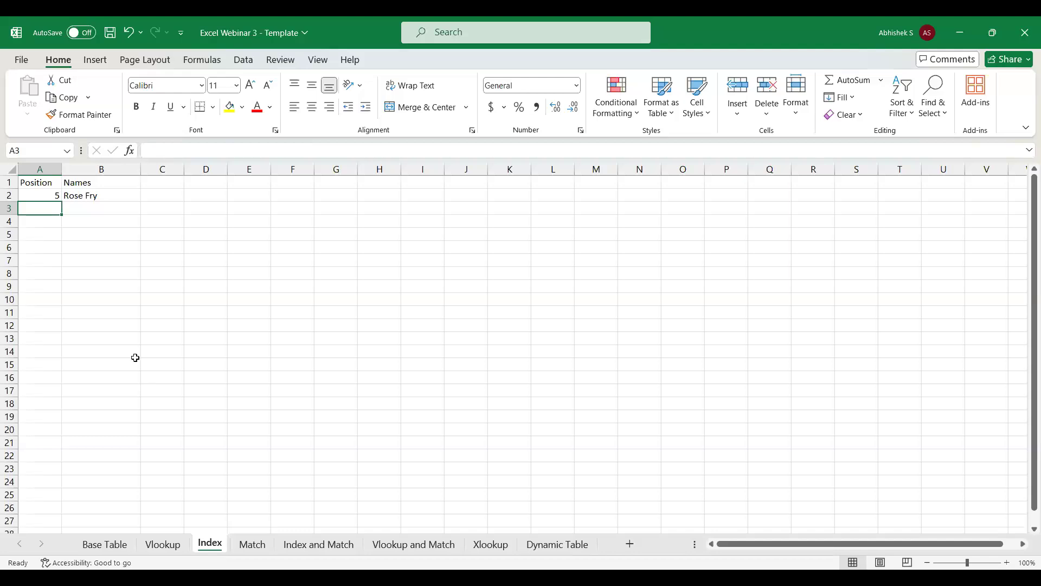
pyautogui.click(260, 546)
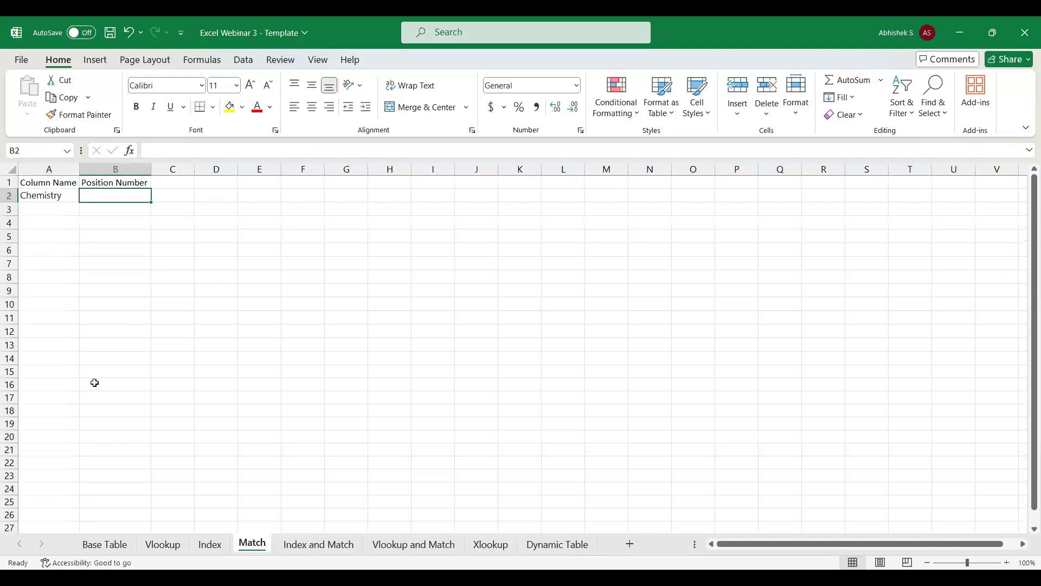
pyautogui.click(211, 544)
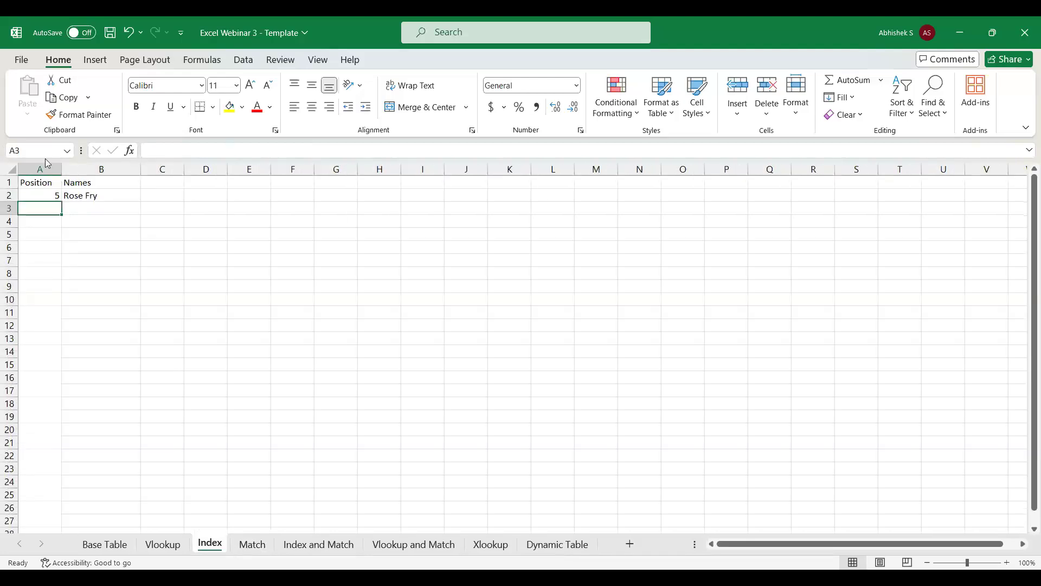
pyautogui.click(45, 195)
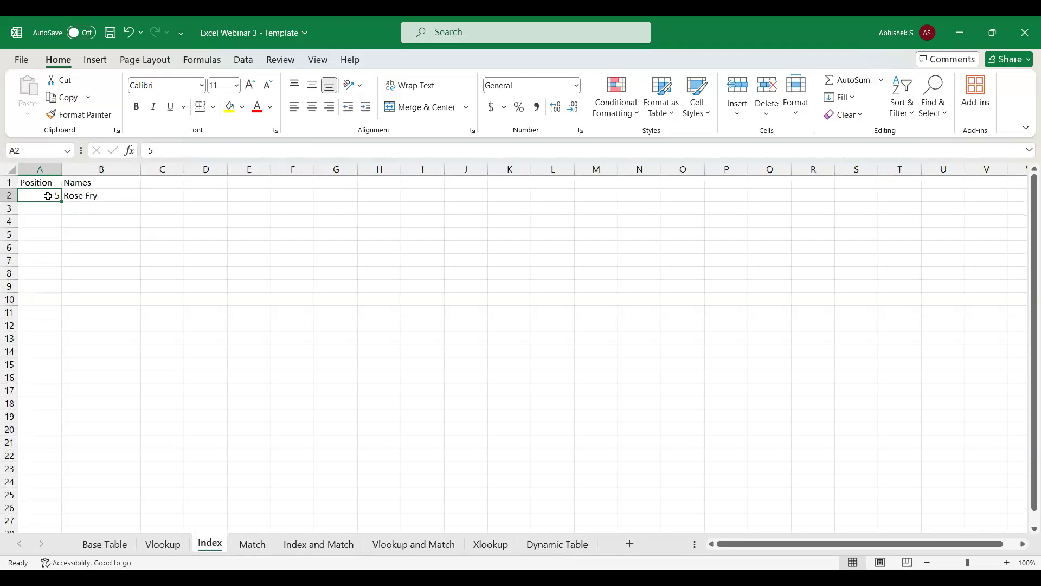
pyautogui.click(81, 196)
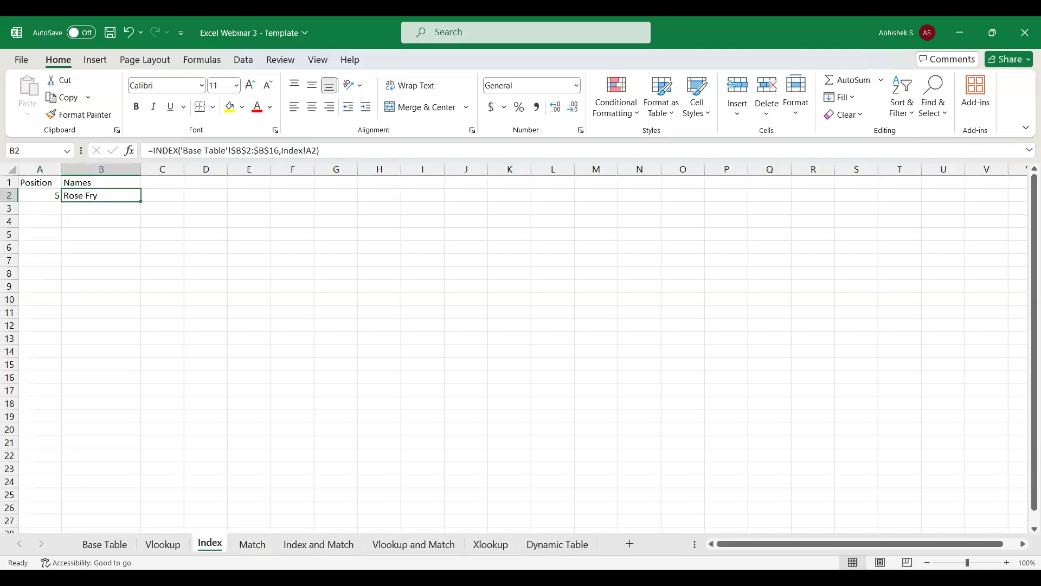
# Start a MATCH formula in B2 of the Match sheet with the column name in A2 as its lookup value.
pyautogui.click(252, 544)
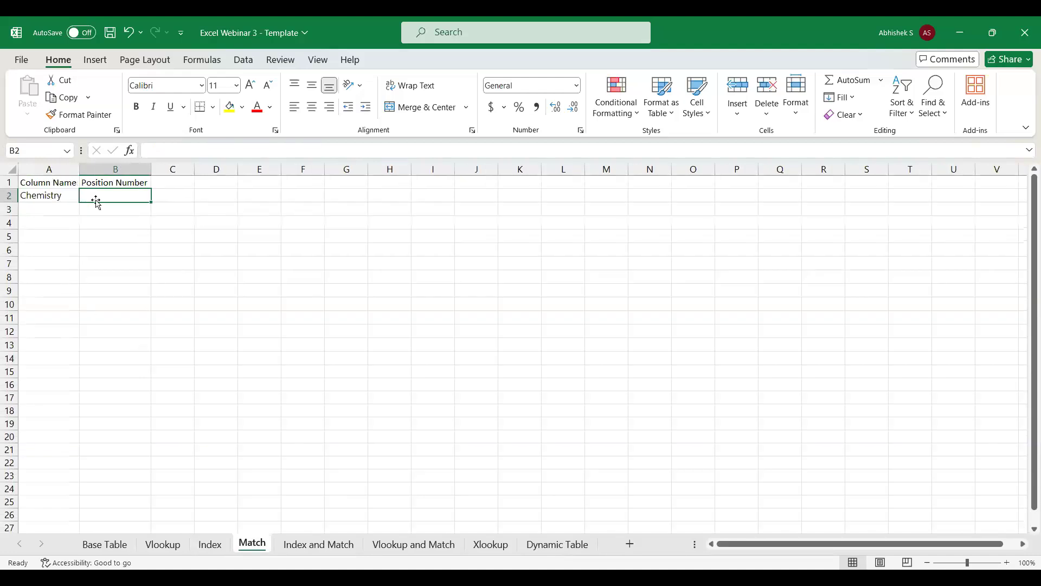
pyautogui.write('=match')
pyautogui.press('Tab')
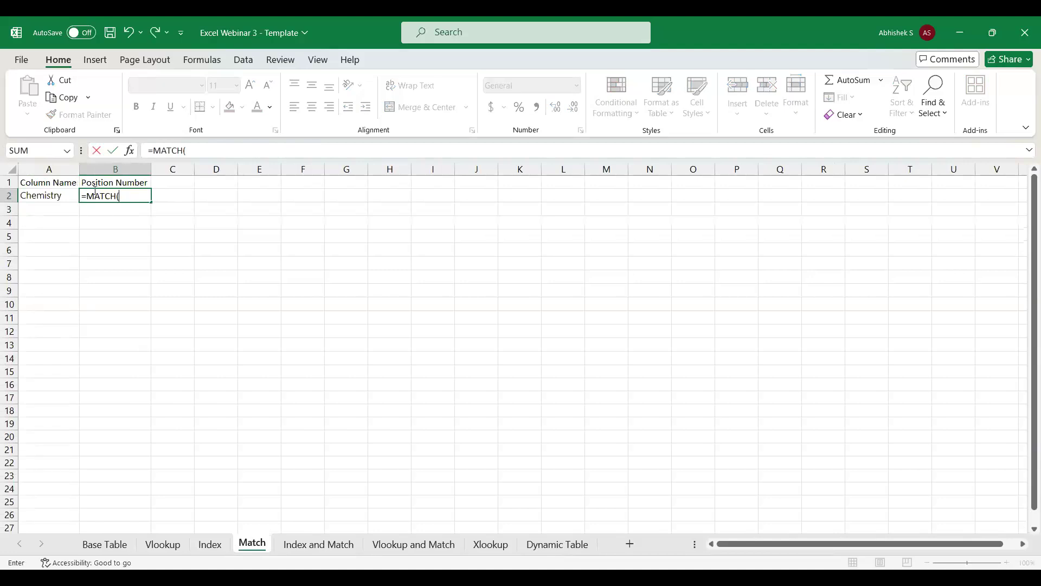
pyautogui.click(60, 196)
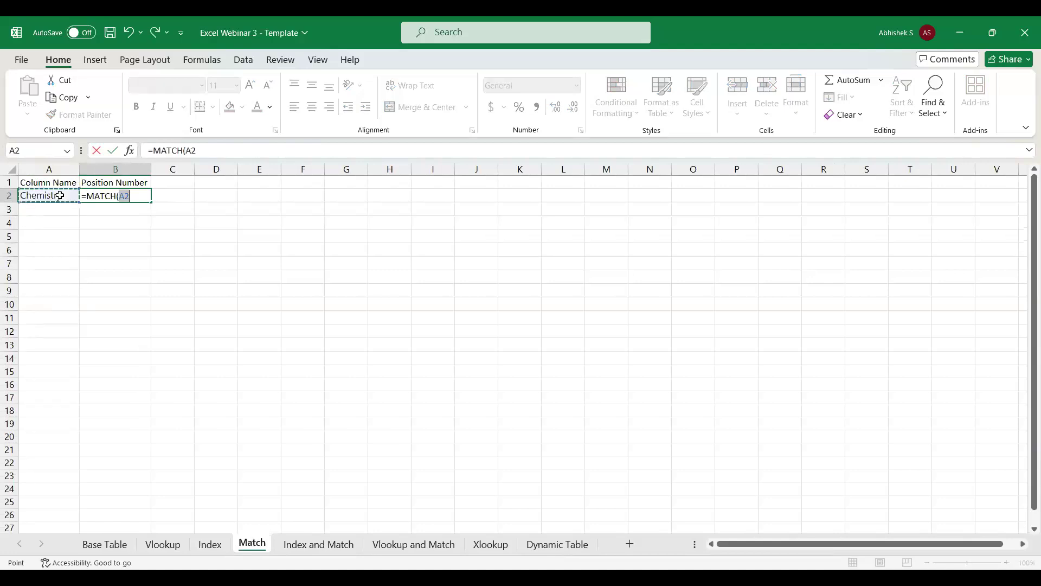
pyautogui.write(',')
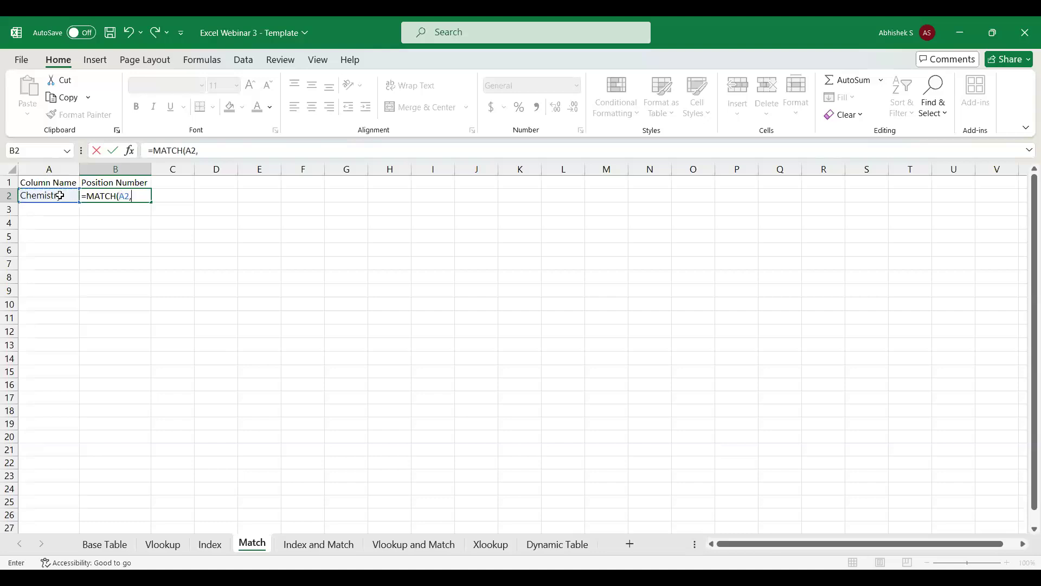
# Complete the MATCH formula with the Base Table headers $A$1:$G$1 as the lookup array and exact match type 0.
pyautogui.click(110, 547)
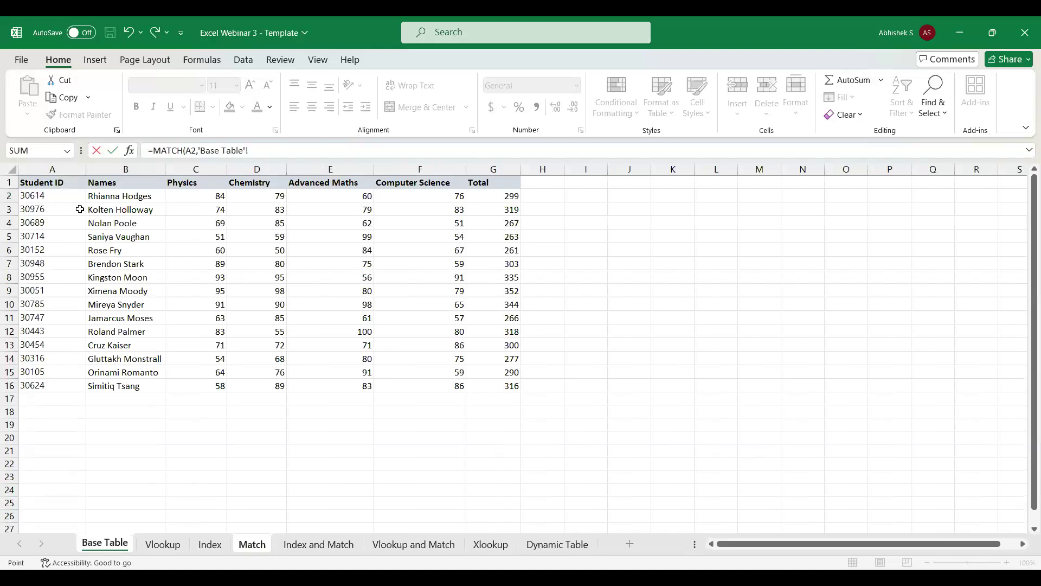
pyautogui.click(47, 182)
pyautogui.hotkey('ctrl', 'shift', 'Right')
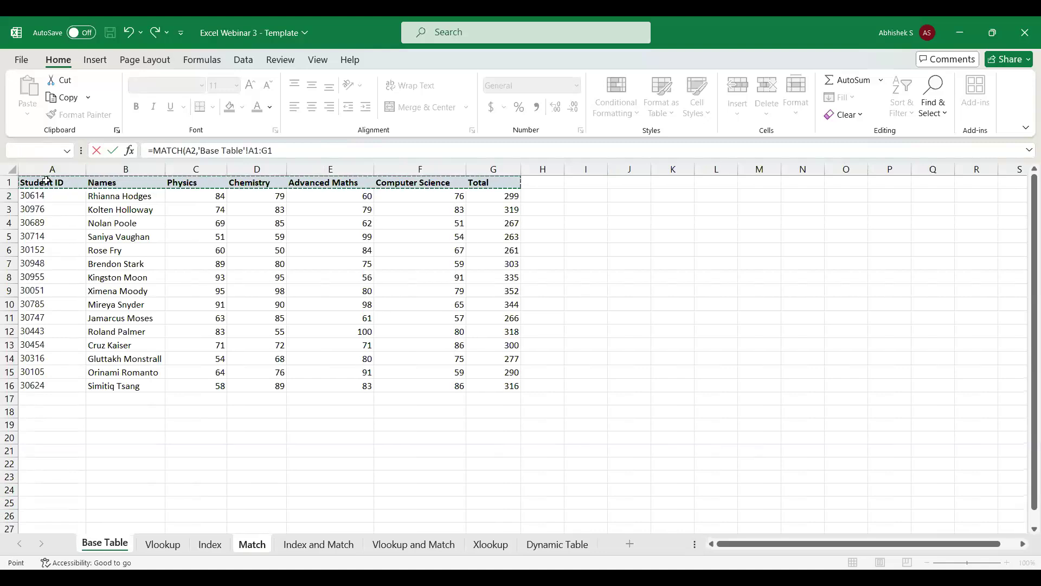
pyautogui.press('F4')
pyautogui.write(',')
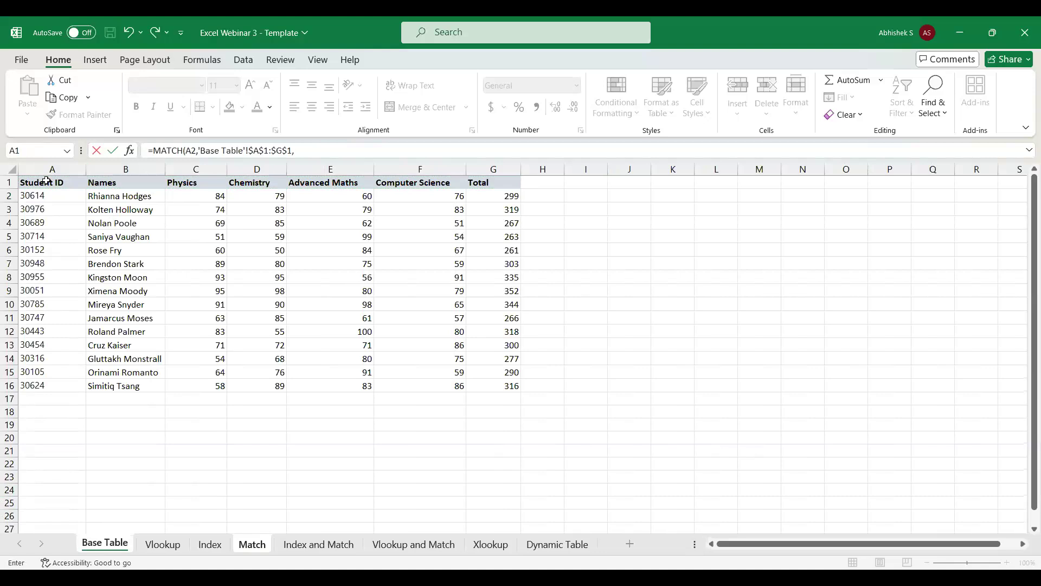
pyautogui.write('0')
pyautogui.press('Return')
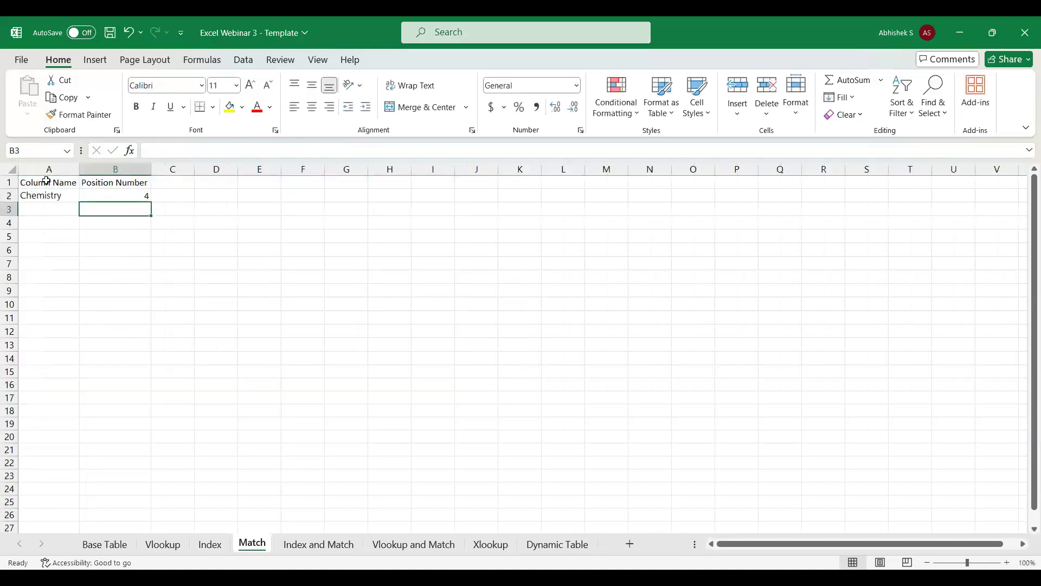
# Check the position of the Chemistry column by selecting the Base Table headers from Student ID to Chemistry.
pyautogui.click(117, 551)
pyautogui.click(77, 183)
pyautogui.moveTo(77, 183); pyautogui.dragTo(258, 189)
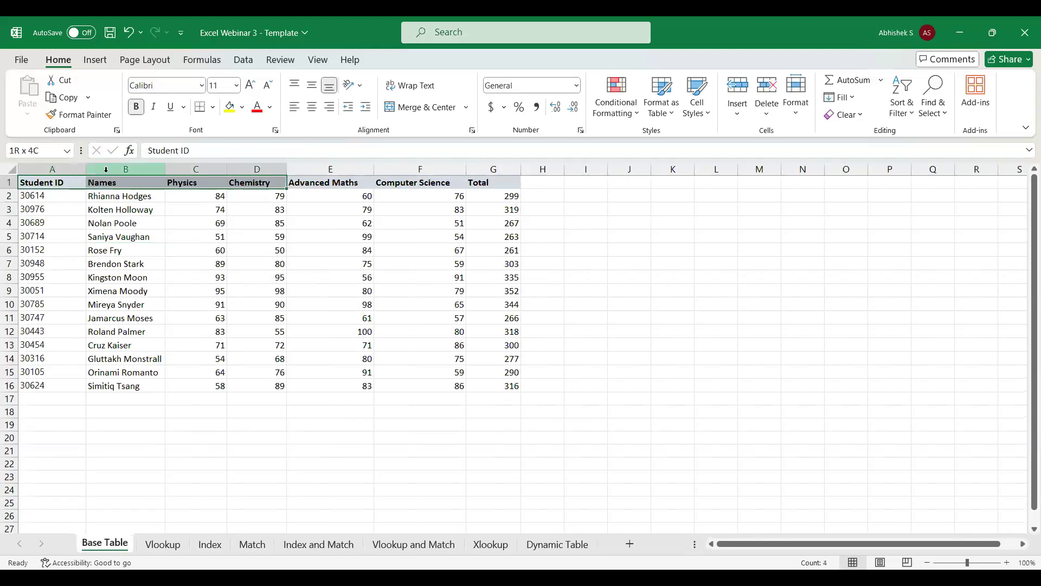
pyautogui.click(258, 182)
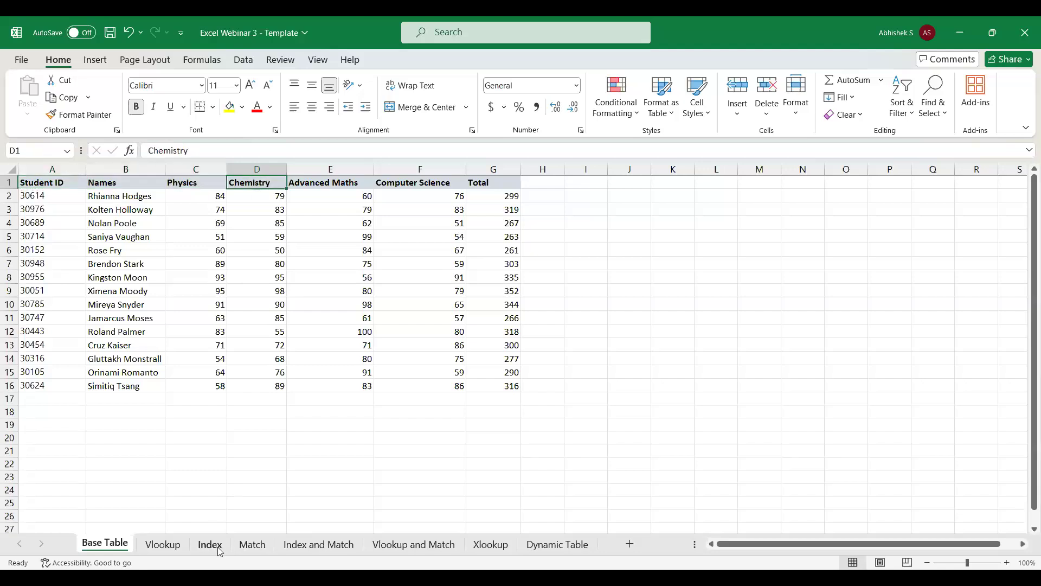
# Set the column name in A2 of the Match sheet to Physics and check its position against the Base Table headers.
pyautogui.click(253, 545)
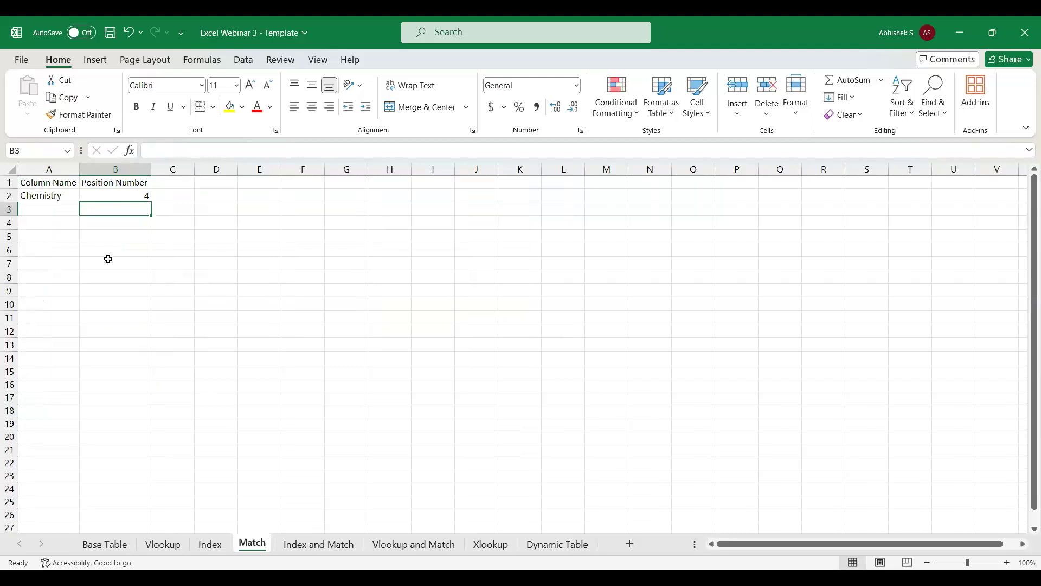
pyautogui.click(111, 191)
pyautogui.click(35, 196)
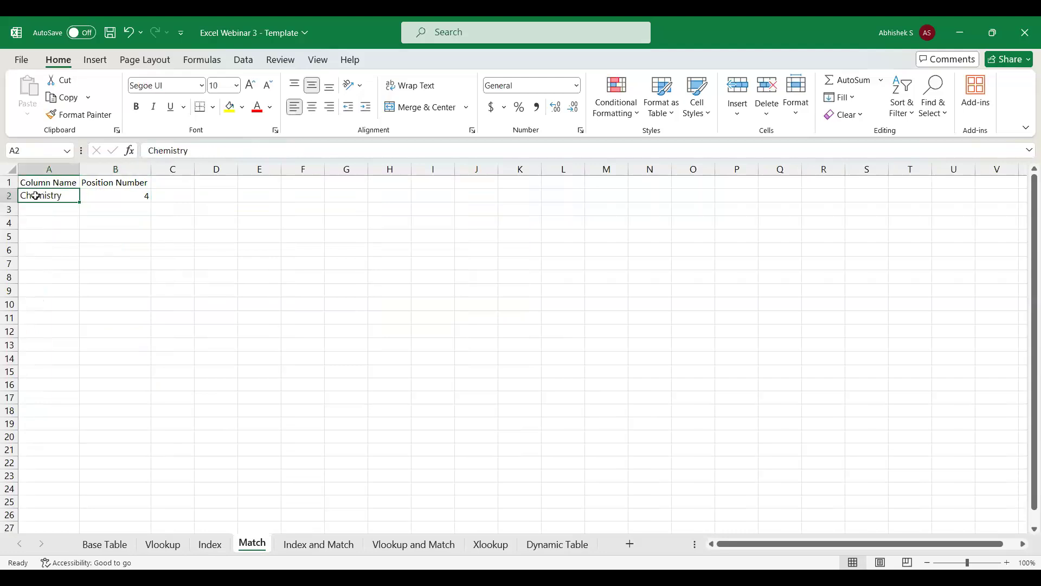
pyautogui.write('Physics')
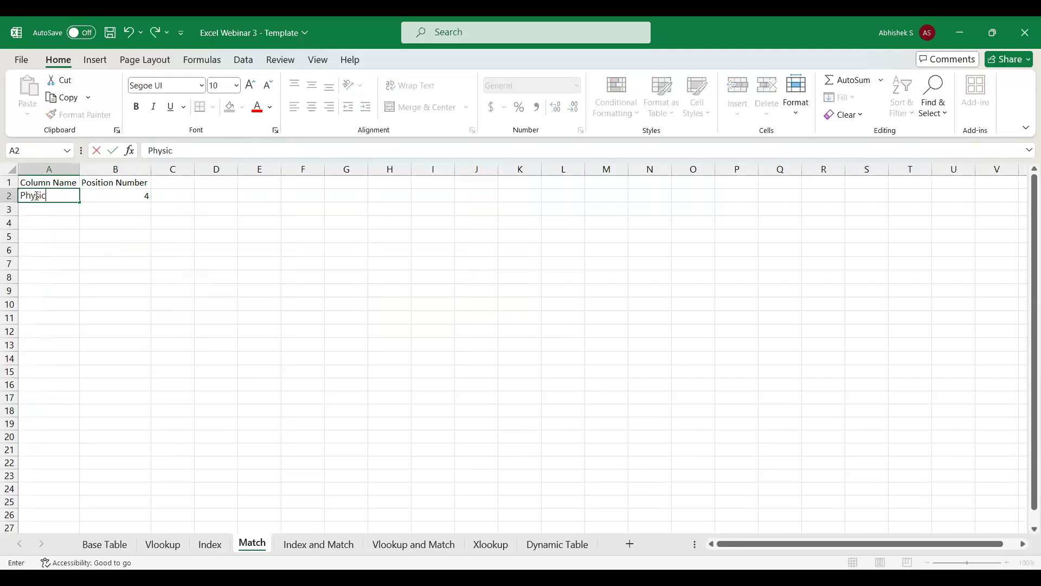
pyautogui.press('Return')
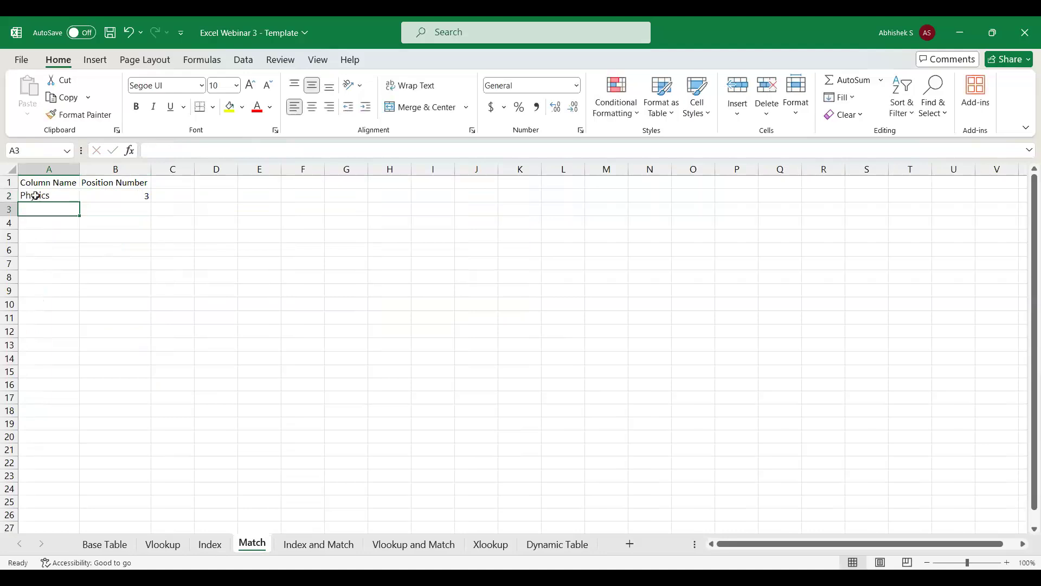
pyautogui.click(104, 544)
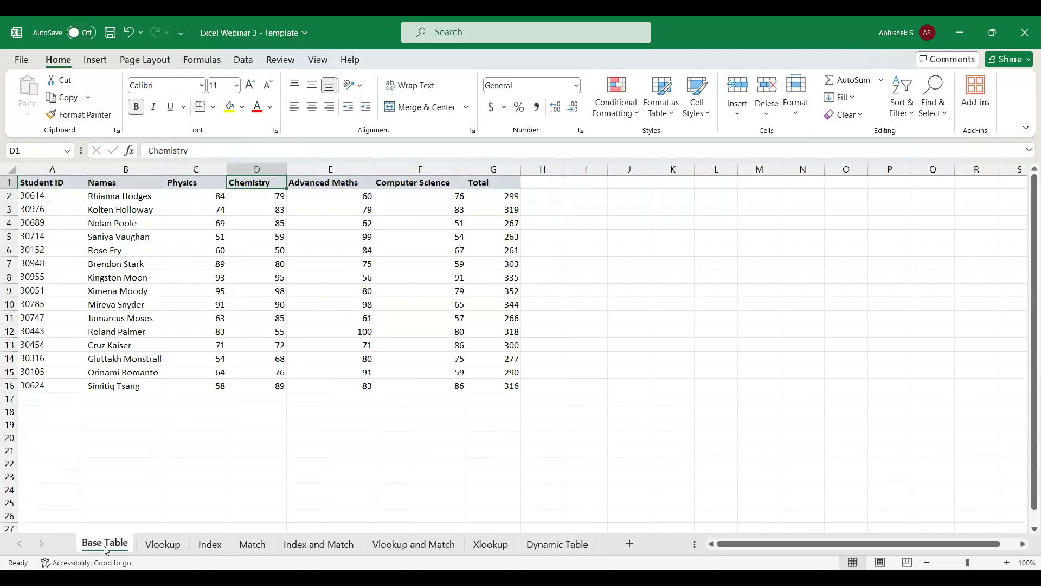
pyautogui.click(251, 544)
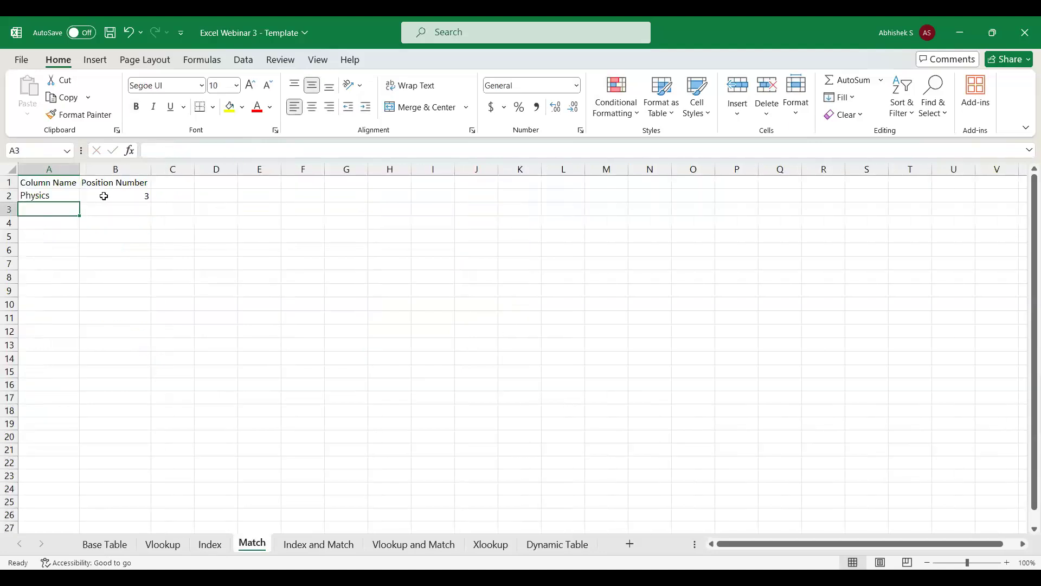
# Set the column name in A2 of the Match sheet to Names.
pyautogui.click(56, 196)
pyautogui.write('Names')
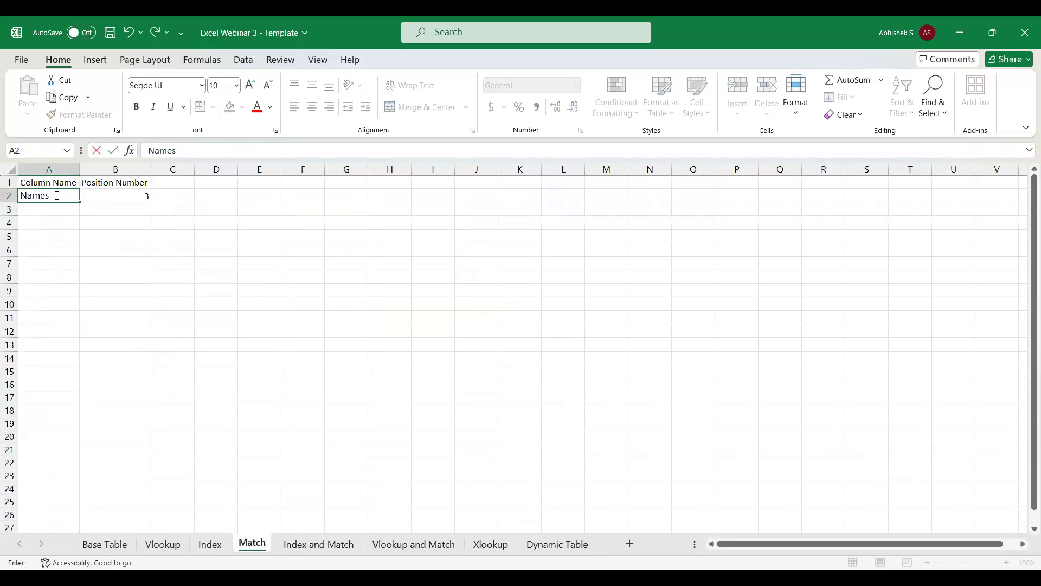
pyautogui.press('Return')
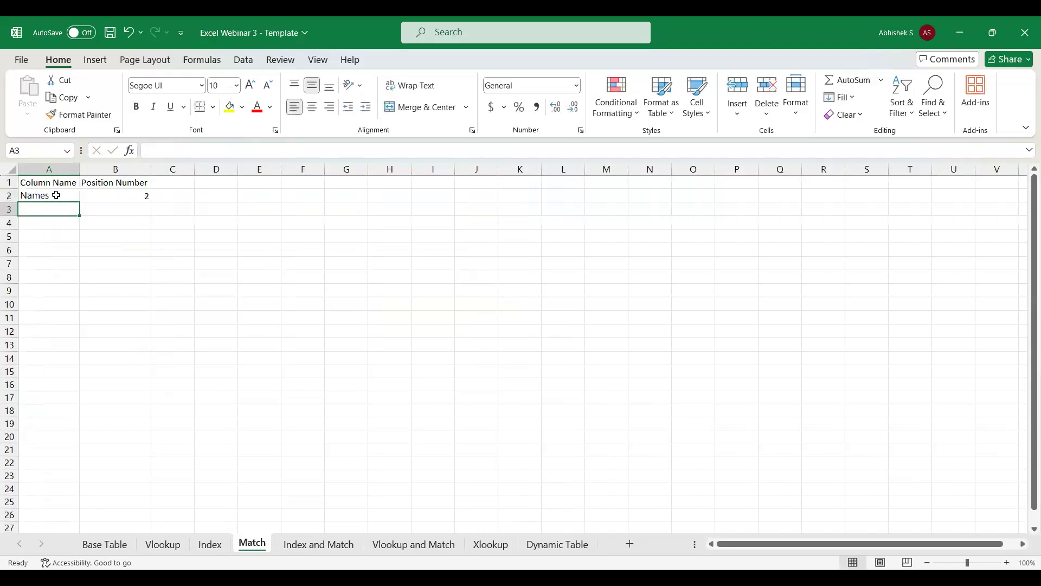
# Compare the MATCH formula with the column numbers in the Vlookup sheet's Physics and Names formulas and with the Index sheet's formula.
pyautogui.click(136, 194)
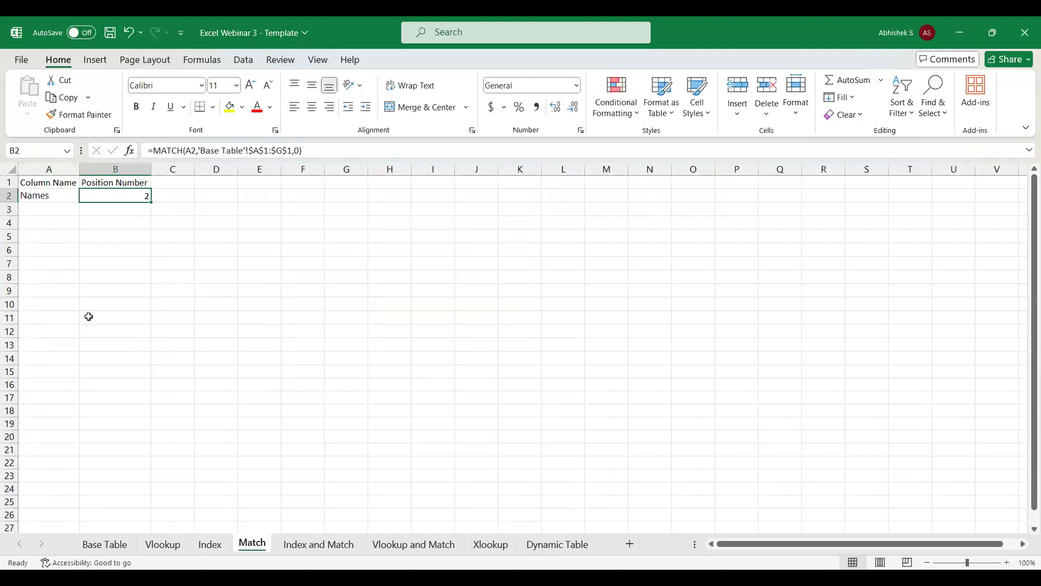
pyautogui.click(164, 545)
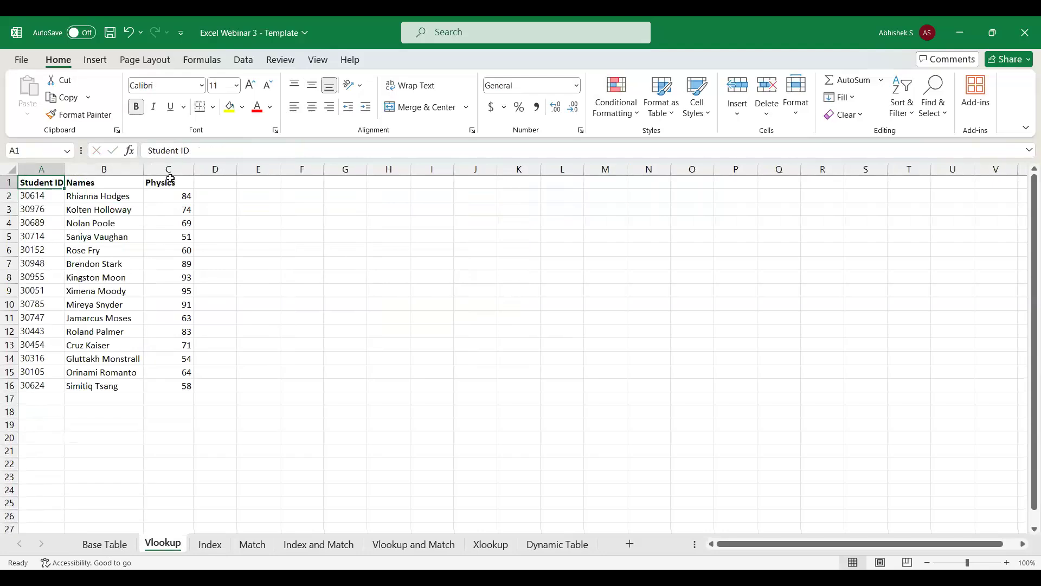
pyautogui.click(169, 197)
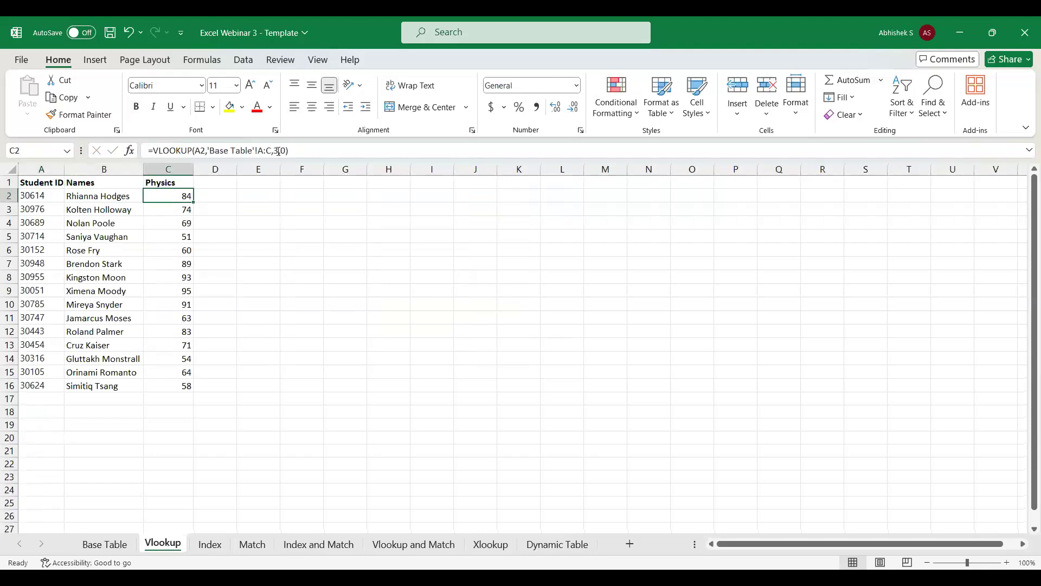
pyautogui.click(91, 196)
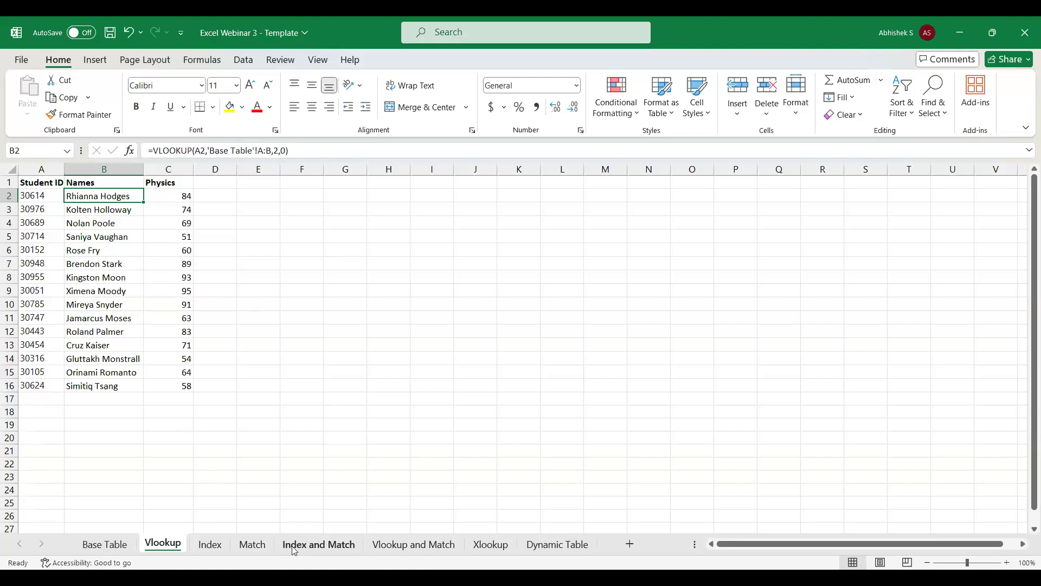
pyautogui.click(210, 544)
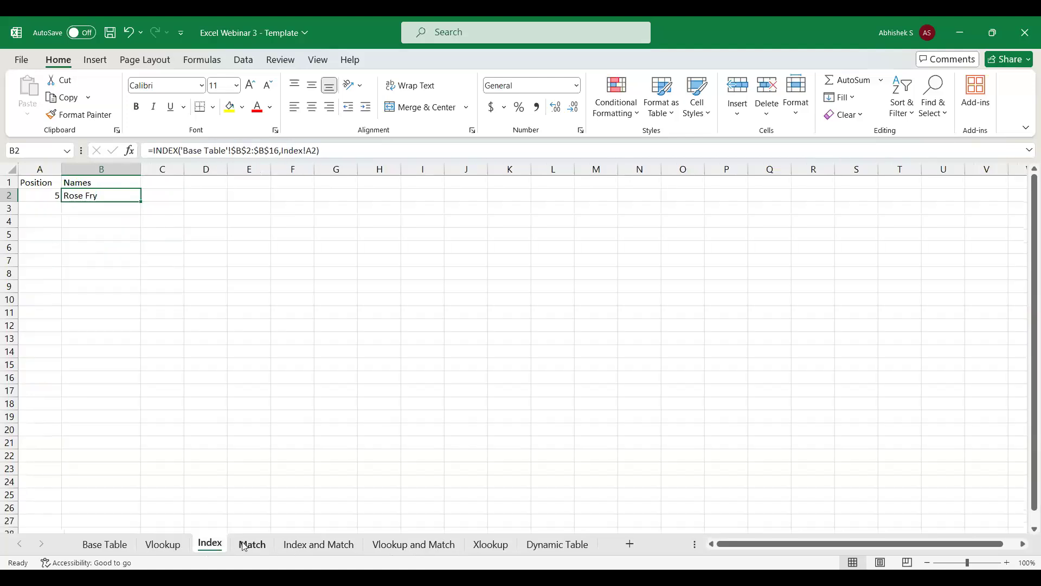
pyautogui.click(251, 548)
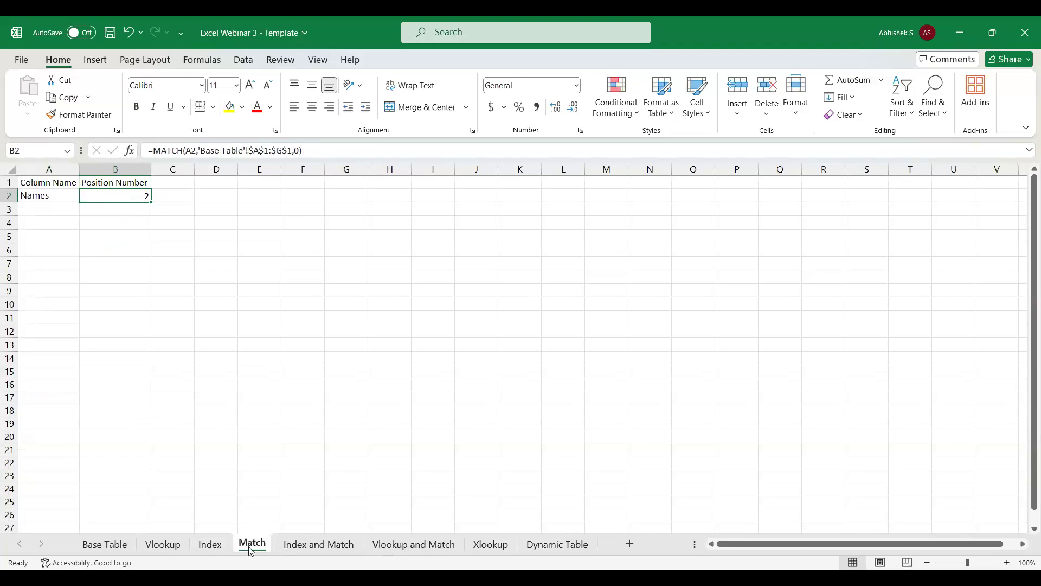
# Start an INDEX formula in B2 of the Index and Match sheet with the Base Table data A2:G16 as its array.
pyautogui.click(290, 549)
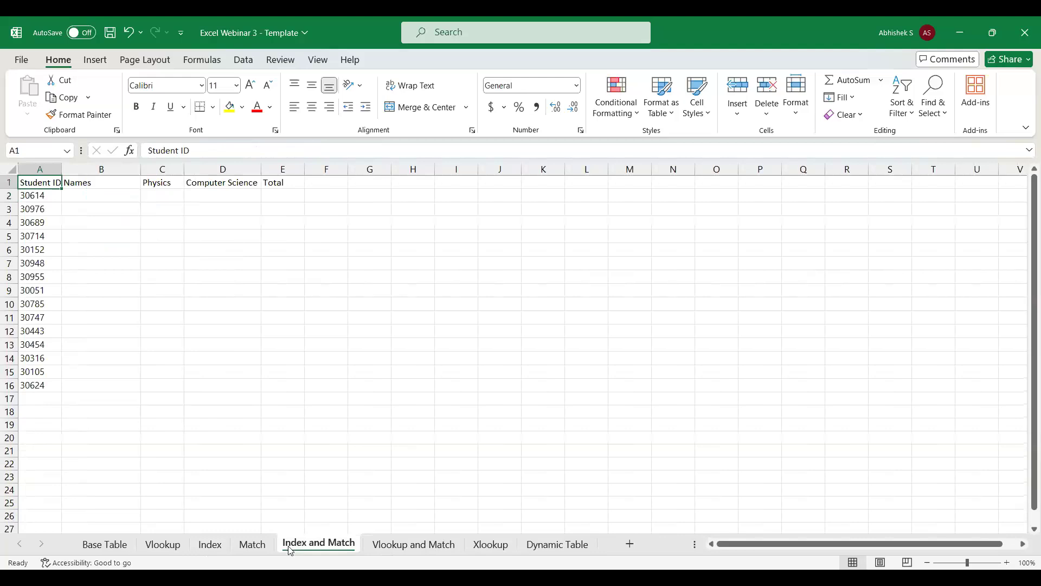
pyautogui.press('Down')
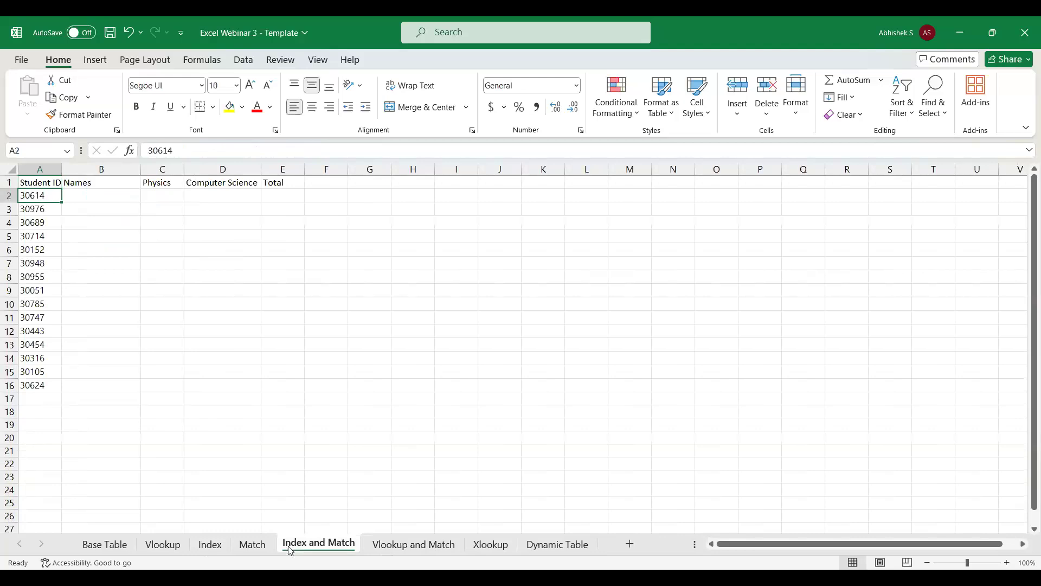
pyautogui.press('Right')
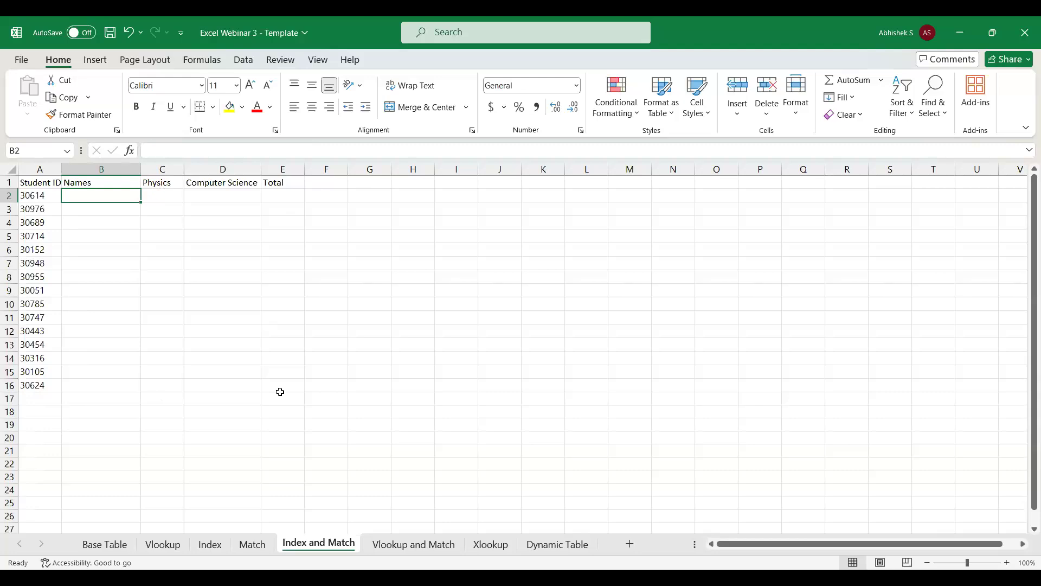
pyautogui.write('=')
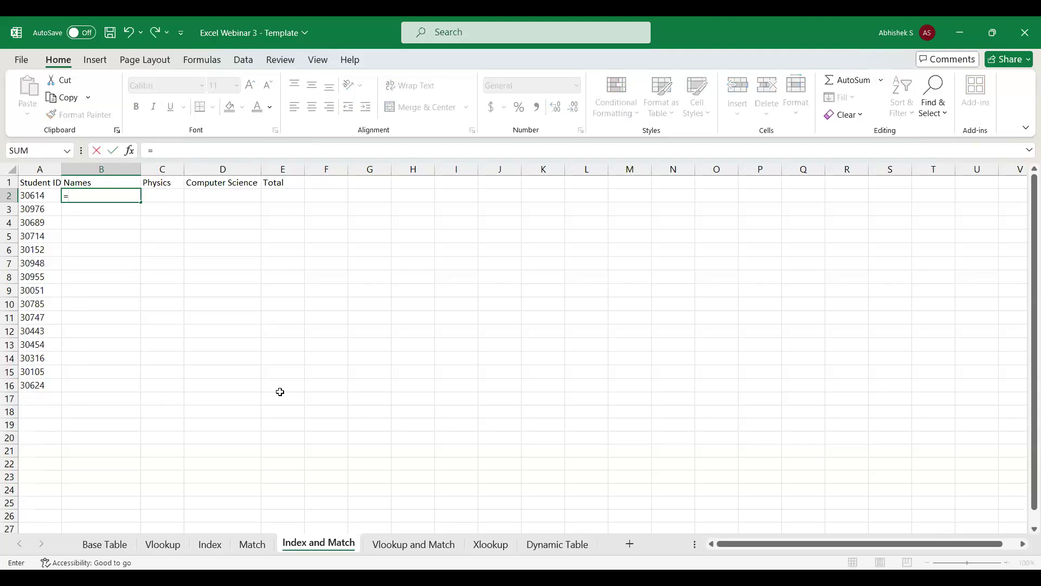
pyautogui.write('ind')
pyautogui.press('Tab')
pyautogui.click(101, 547)
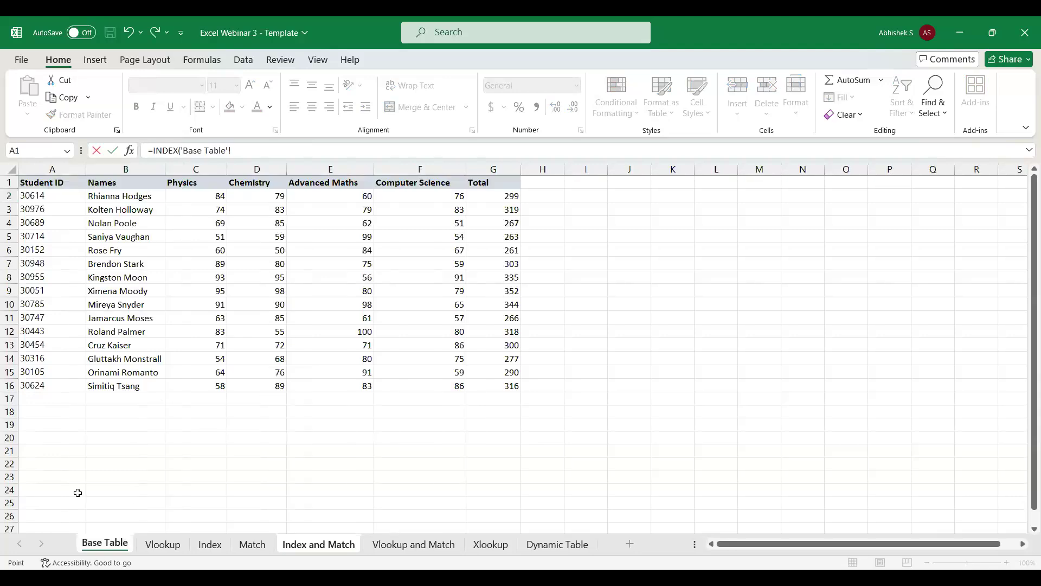
pyautogui.click(31, 200)
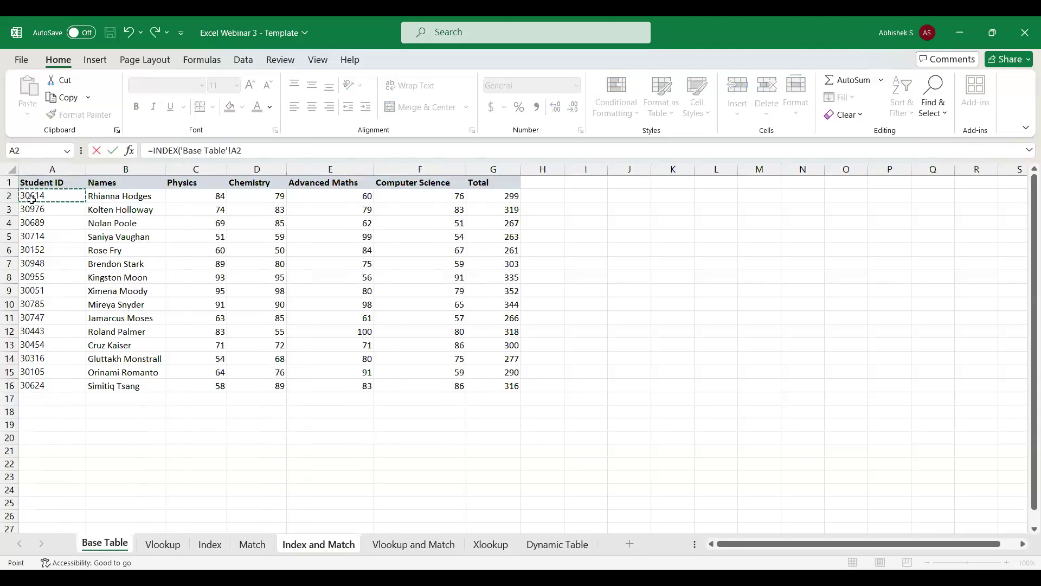
pyautogui.hotkey('shift', 'Right')
pyautogui.hotkey('shift', 'Right')
pyautogui.hotkey('shift', 'Right')
pyautogui.hotkey('shift', 'Right')
pyautogui.hotkey('shift', 'Right')
pyautogui.hotkey('shift', 'Right')
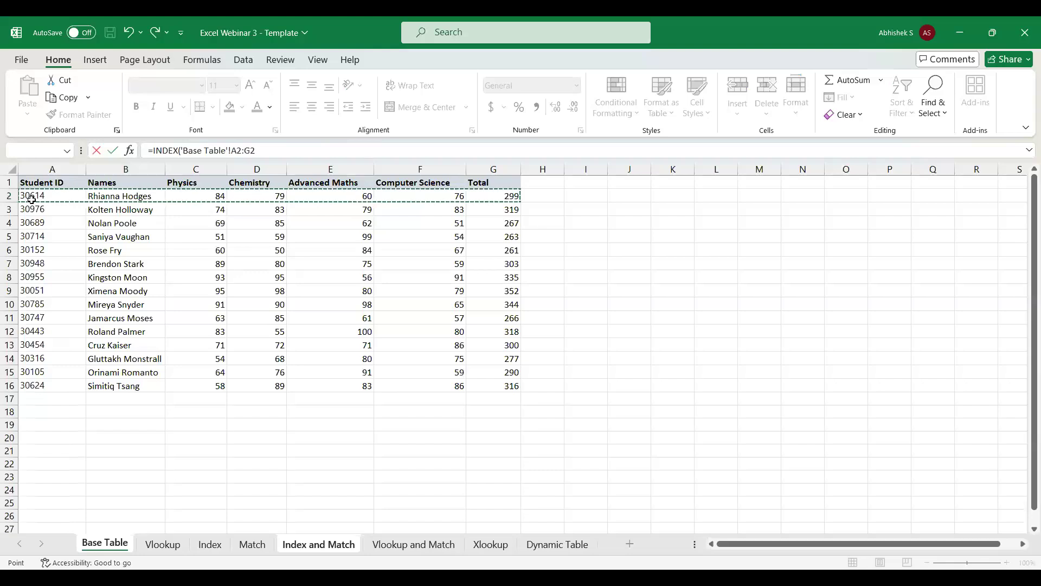
pyautogui.hotkey('ctrl', 'shift', 'Down')
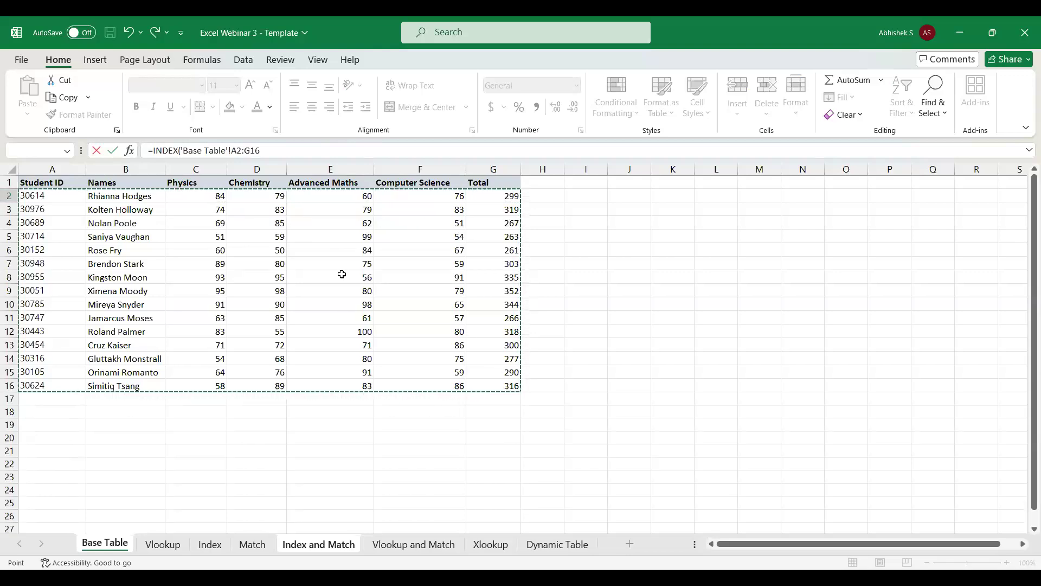
# Make the INDEX array reference absolute as $A$2:$G$16 and continue to the row number argument.
pyautogui.click(251, 149)
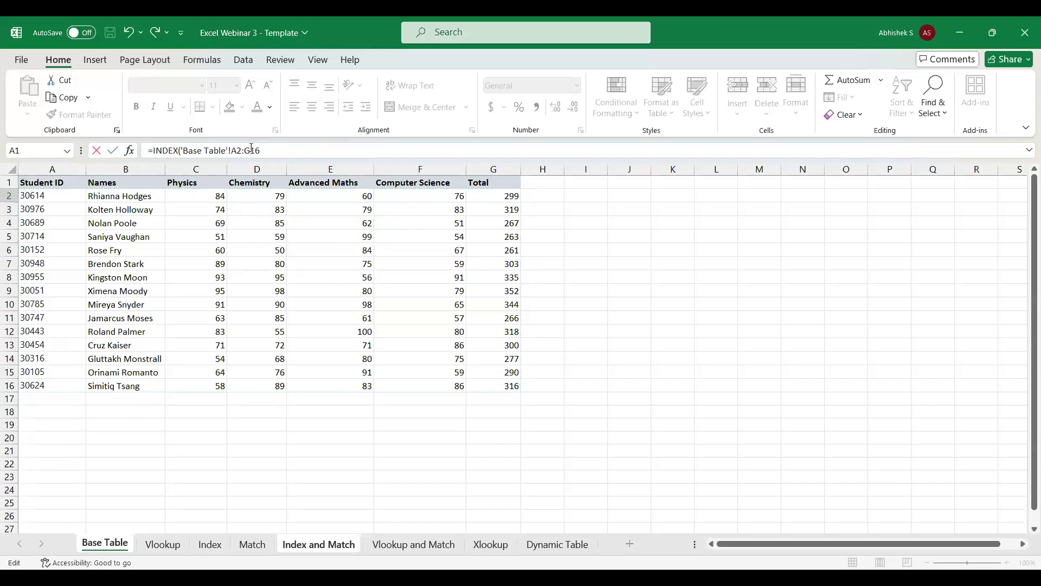
pyautogui.press('F4')
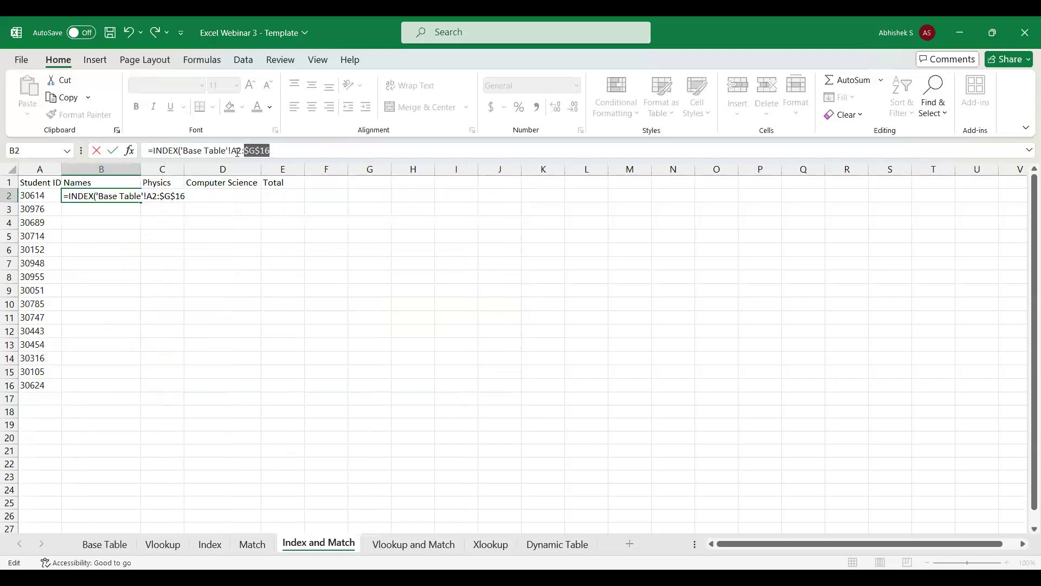
pyautogui.click(238, 152)
pyautogui.press('F4')
pyautogui.click(306, 150)
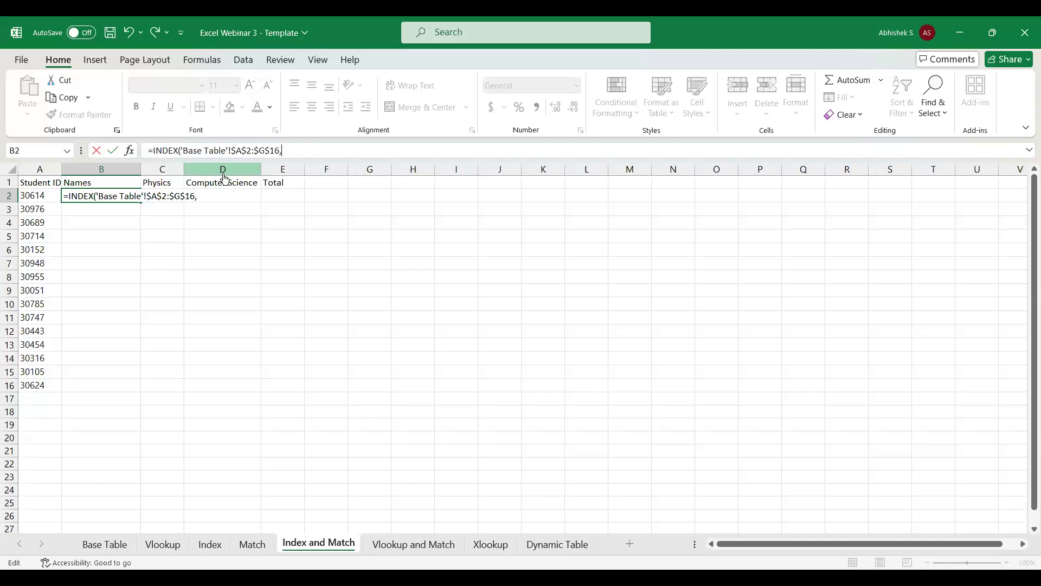
# Nest a MATCH function as the row number, with the student ID in A2 as a column-locked lookup value, $A2.
pyautogui.write('math')
pyautogui.write('c')
pyautogui.press('Tab')
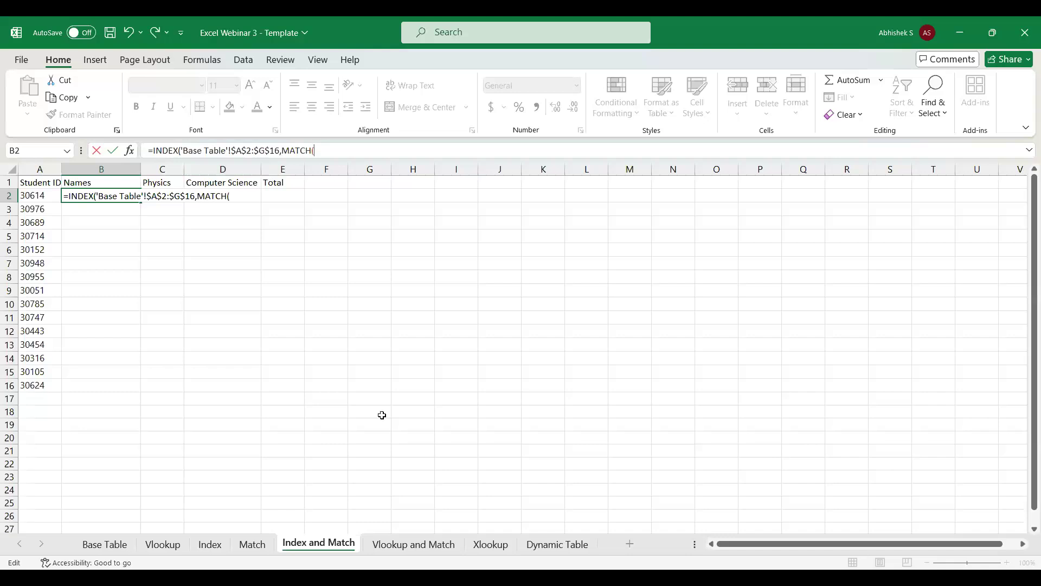
pyautogui.click(321, 544)
pyautogui.click(37, 195)
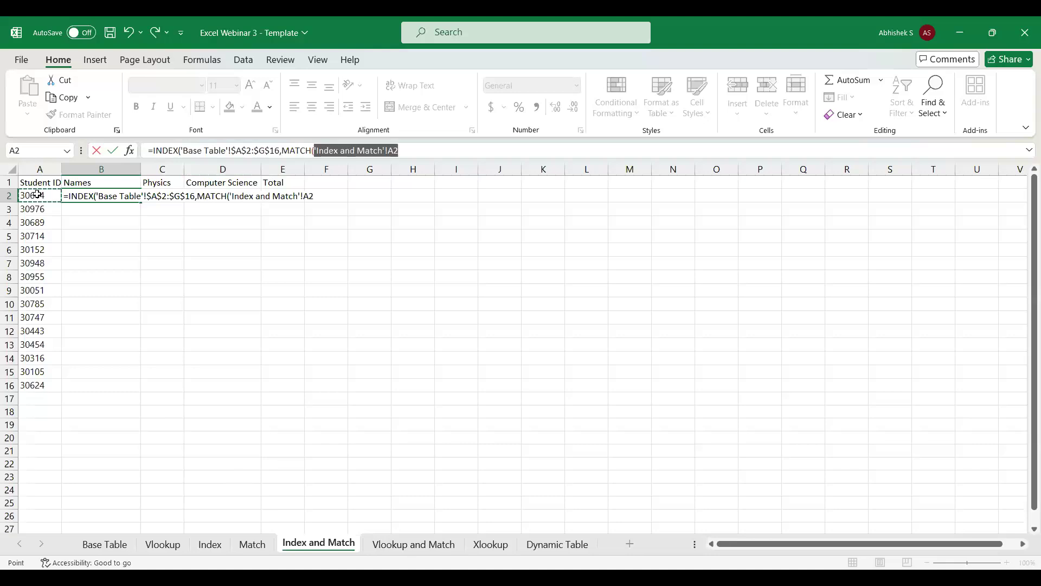
pyautogui.press('F4')
pyautogui.press('F4')
pyautogui.press('F4')
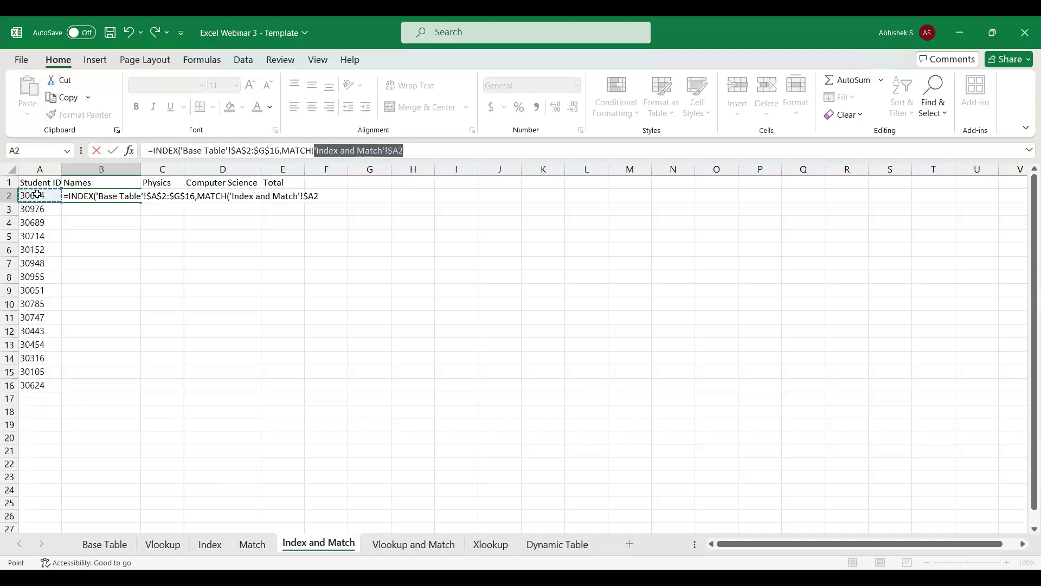
pyautogui.click(419, 150)
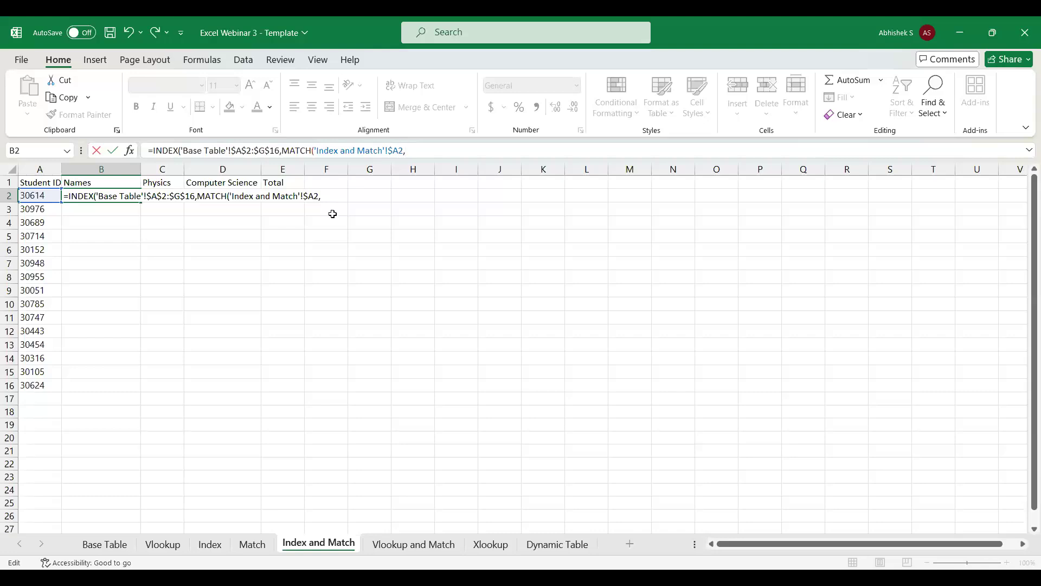
# Complete the nested MATCH with the Base Table student IDs $A$2:$A$16 as the lookup array and exact match type 0.
pyautogui.click(112, 549)
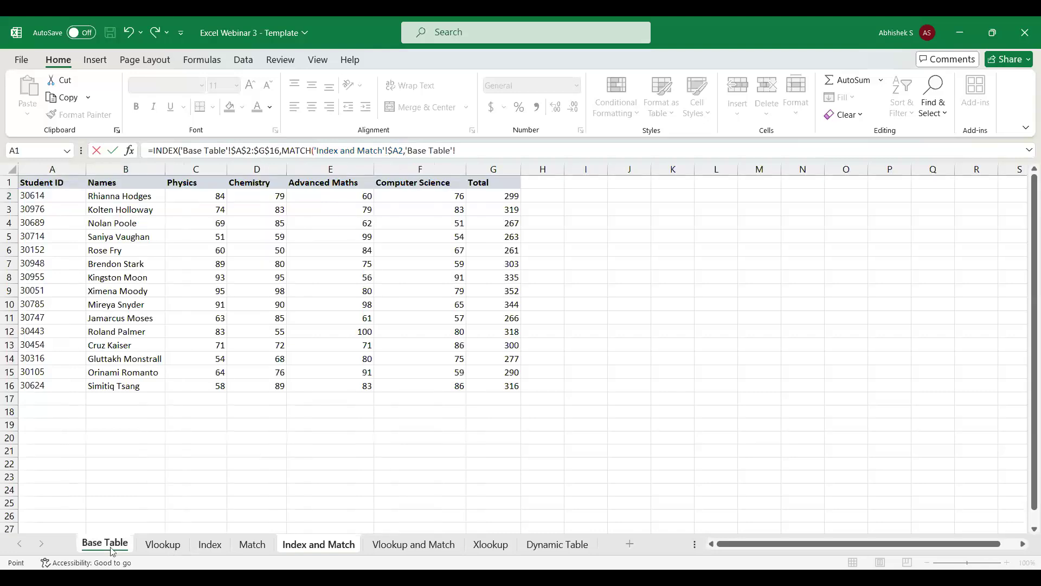
pyautogui.click(60, 197)
pyautogui.hotkey('ctrl', 'shift', 'Down')
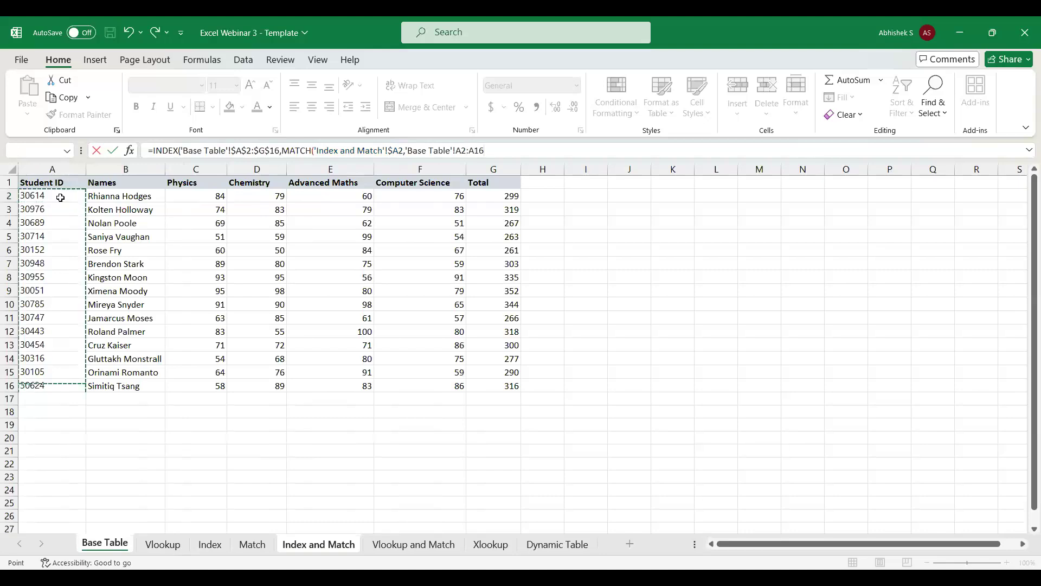
pyautogui.write(',')
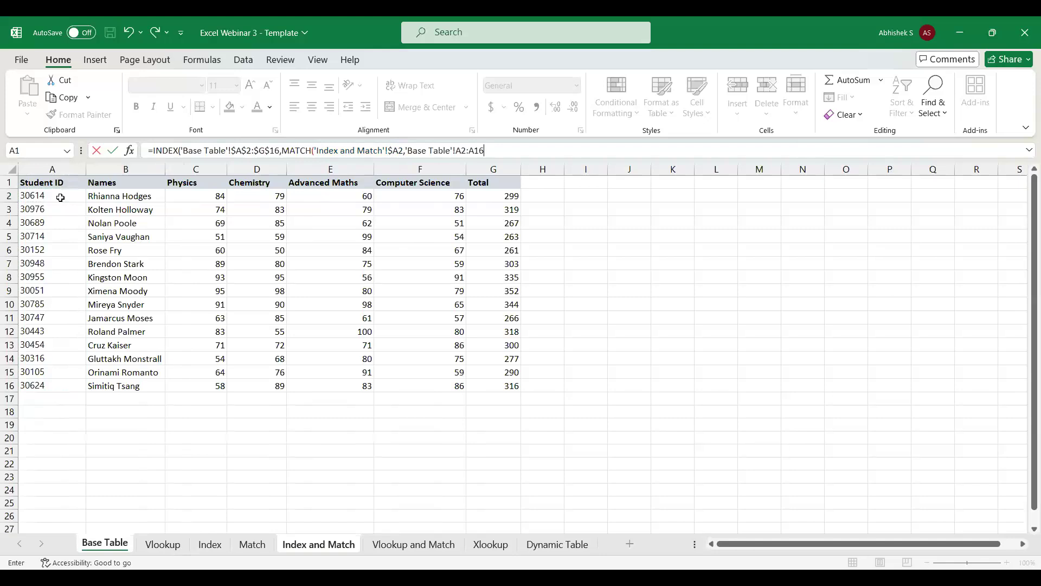
pyautogui.press('F4')
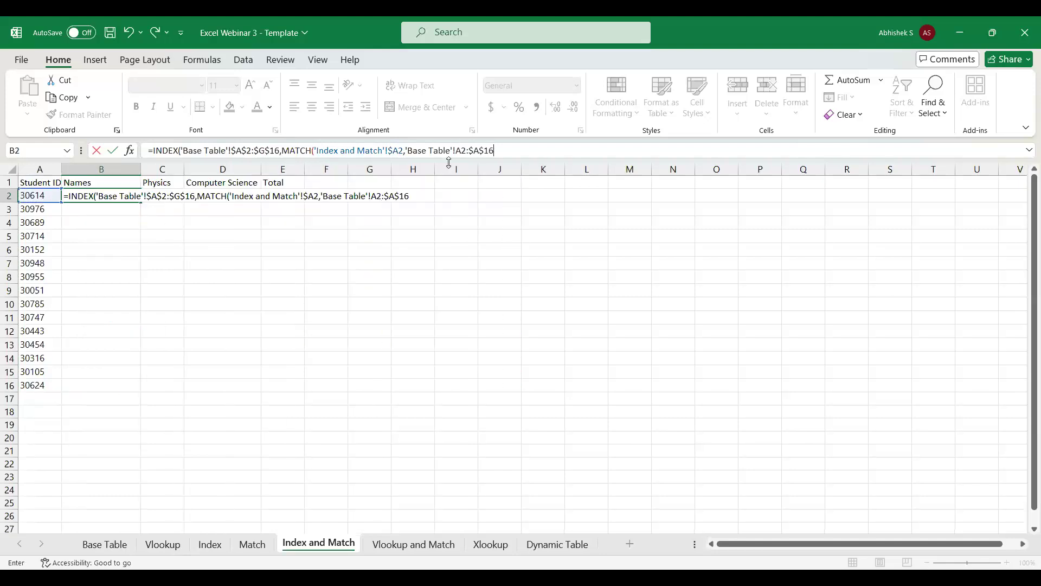
pyautogui.click(461, 150)
pyautogui.press('F4')
pyautogui.click(538, 148)
pyautogui.write(',0')
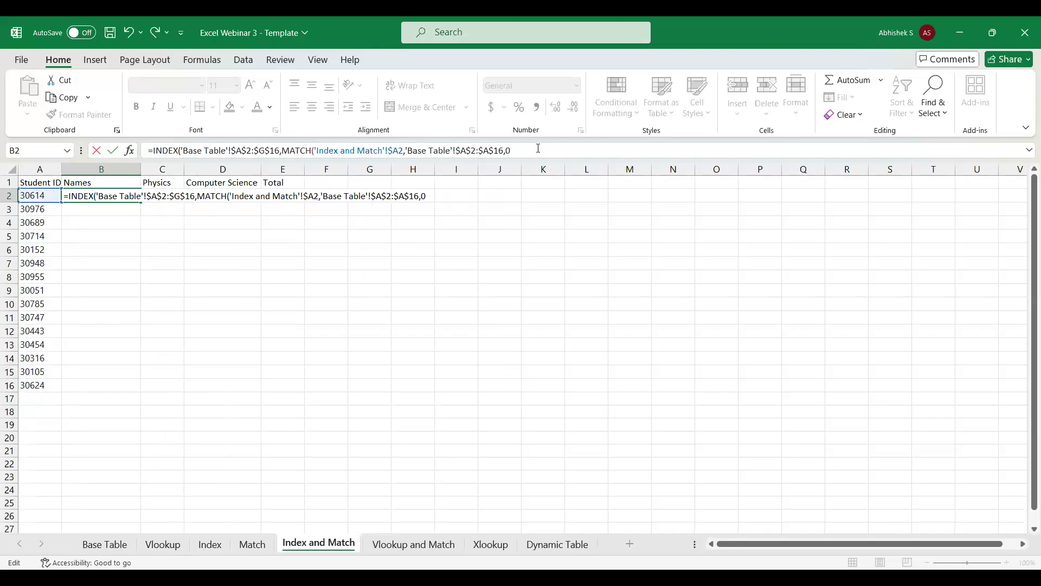
pyautogui.write('),')
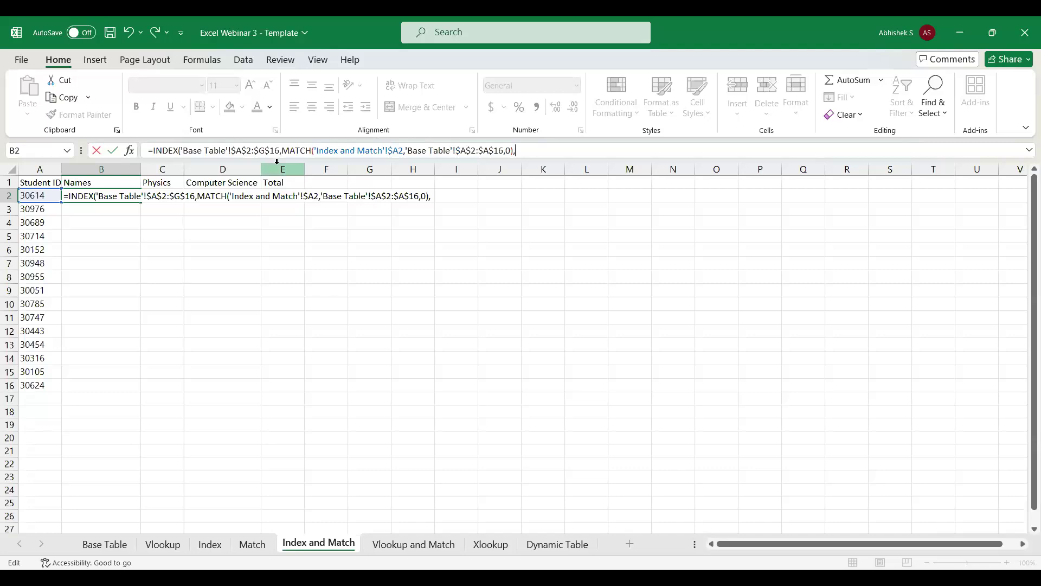
# Nest a second MATCH as the INDEX column number, with the Names header as a row-locked lookup value, B$1.
pyautogui.write('match')
pyautogui.press('Tab')
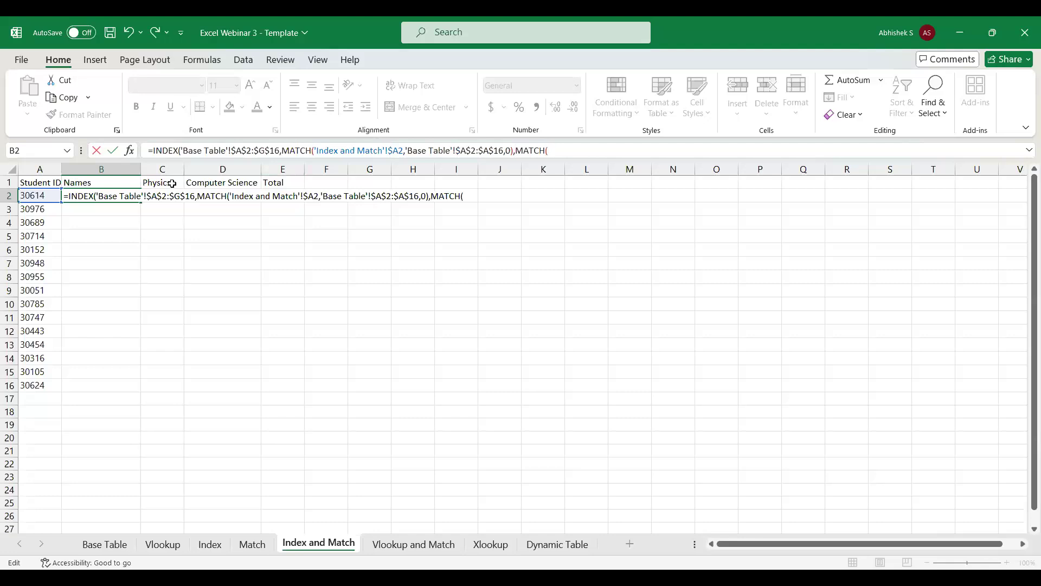
pyautogui.click(100, 184)
pyautogui.write(',')
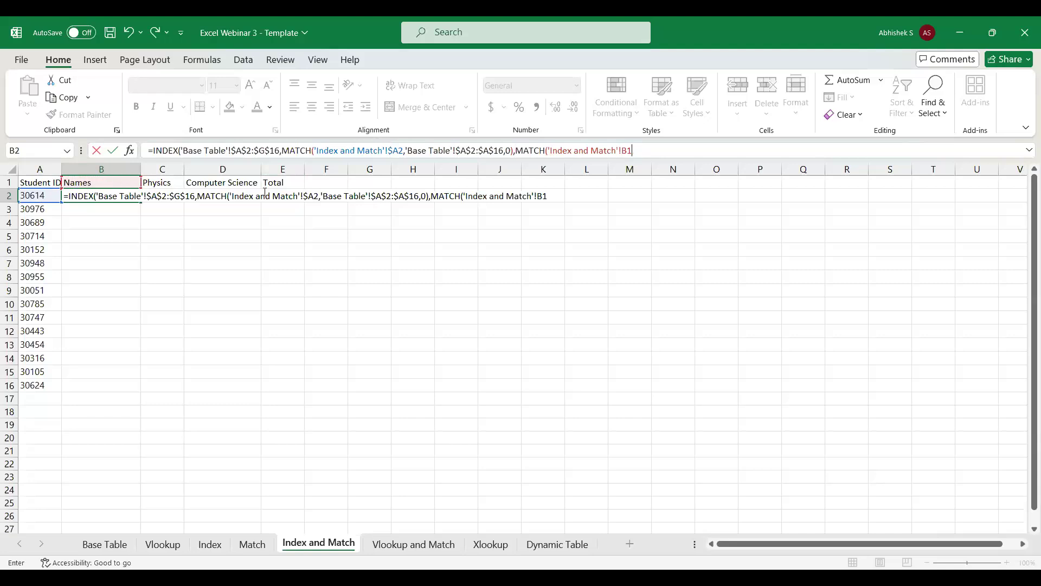
pyautogui.press('F4')
pyautogui.press('F4')
# Complete the second MATCH with the Base Table headers $A$1:$G$1 and exact match type 0, and enter the formula in B2.
pyautogui.click(108, 543)
pyautogui.click(61, 182)
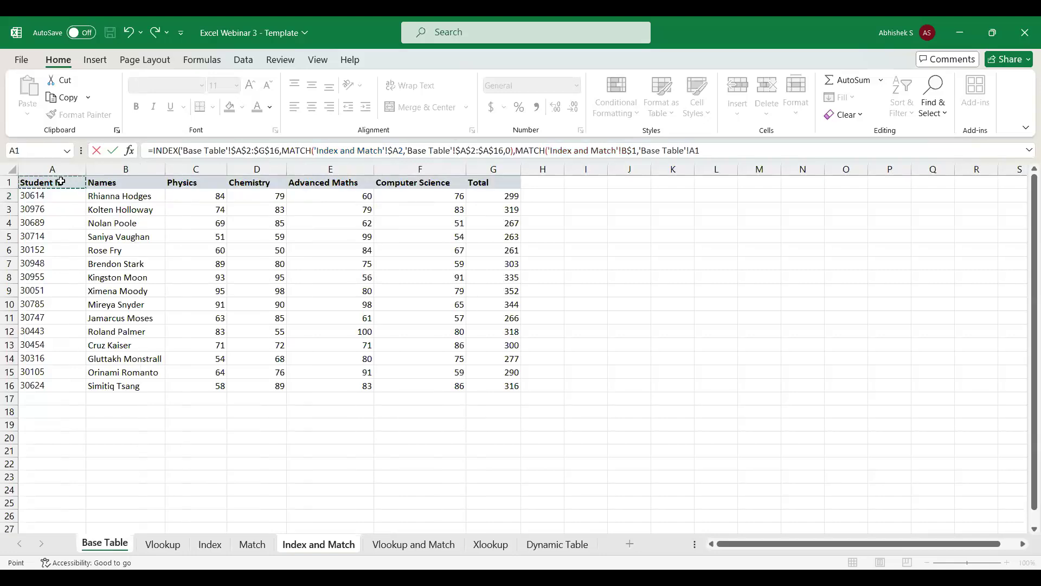
pyautogui.hotkey('ctrl', 'shift', 'Right')
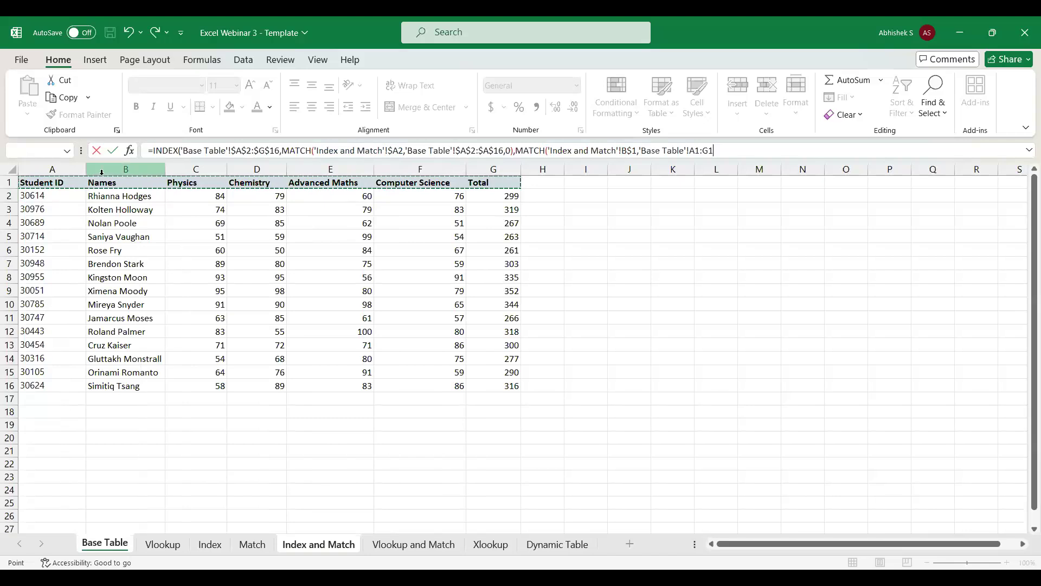
pyautogui.press('F4')
pyautogui.write(',')
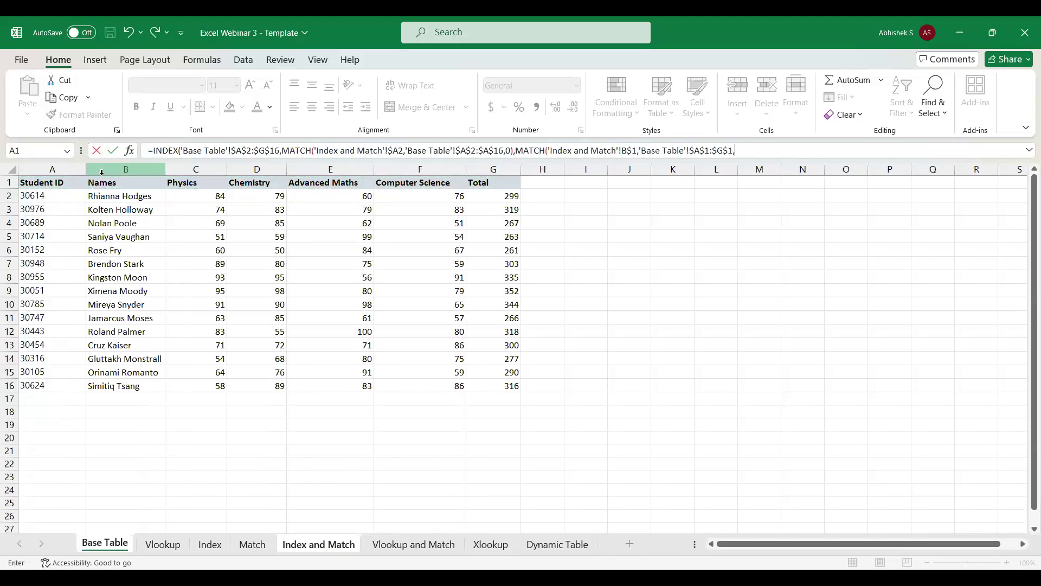
pyautogui.write('0)')
pyautogui.press('Return')
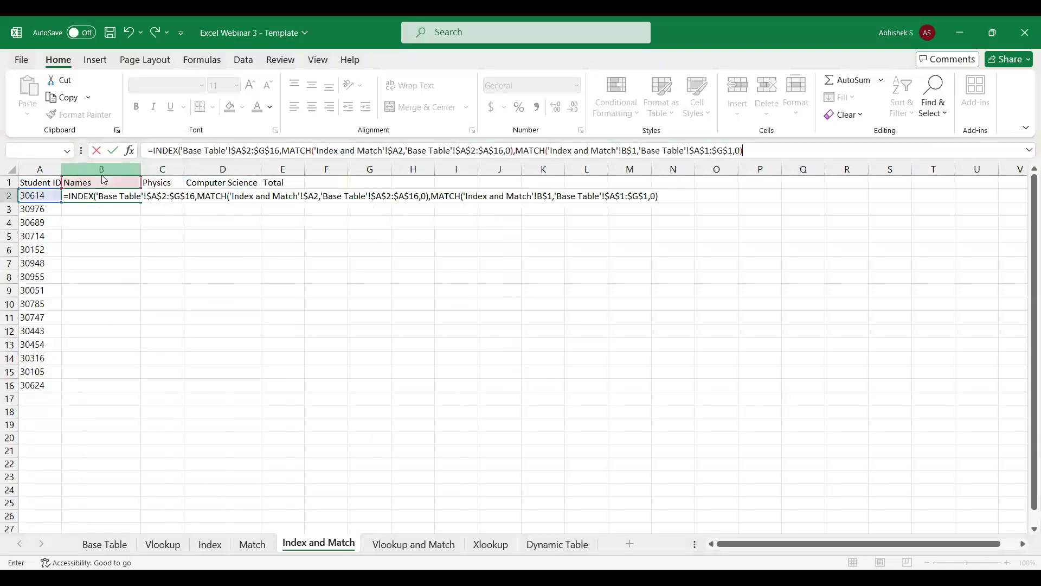
# Fill the INDEX and MATCH formula from B2 across the Physics, Computer Science and Total columns to E2.
pyautogui.click(92, 197)
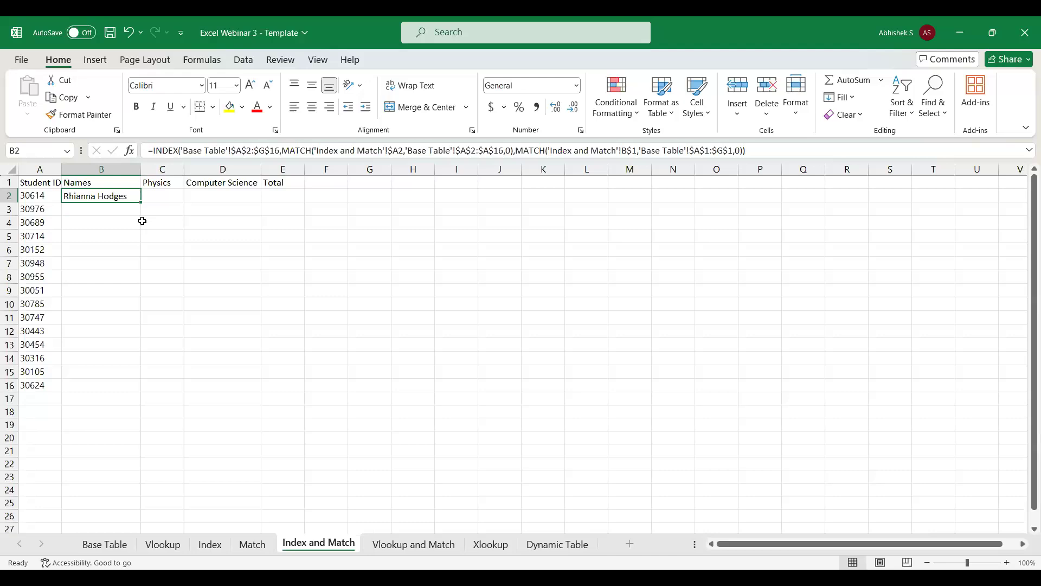
pyautogui.hotkey('shift', 'Right')
pyautogui.hotkey('shift', 'Right')
pyautogui.hotkey('shift', 'Right')
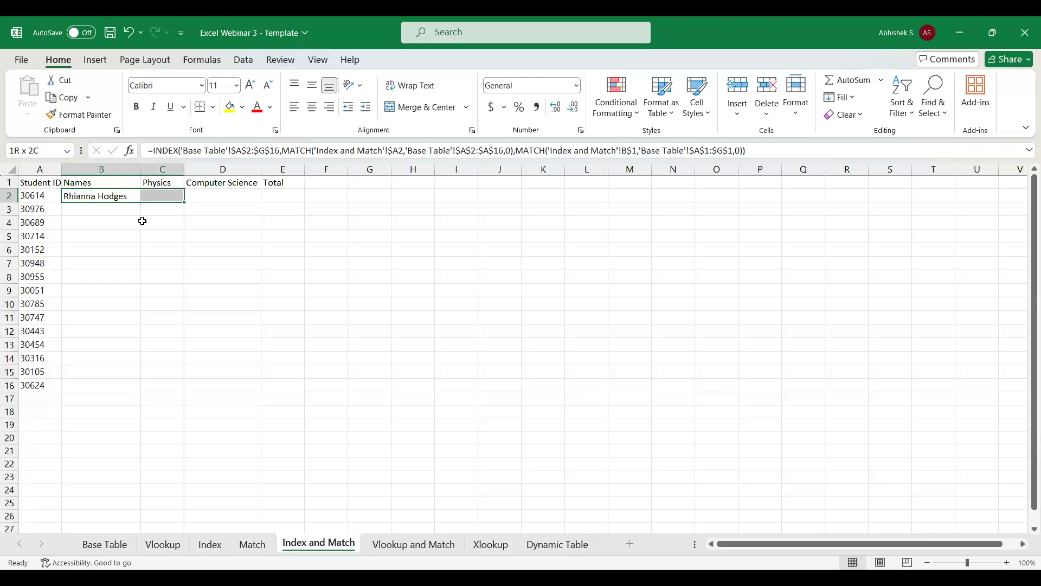
pyautogui.hotkey('ctrl', 'r')
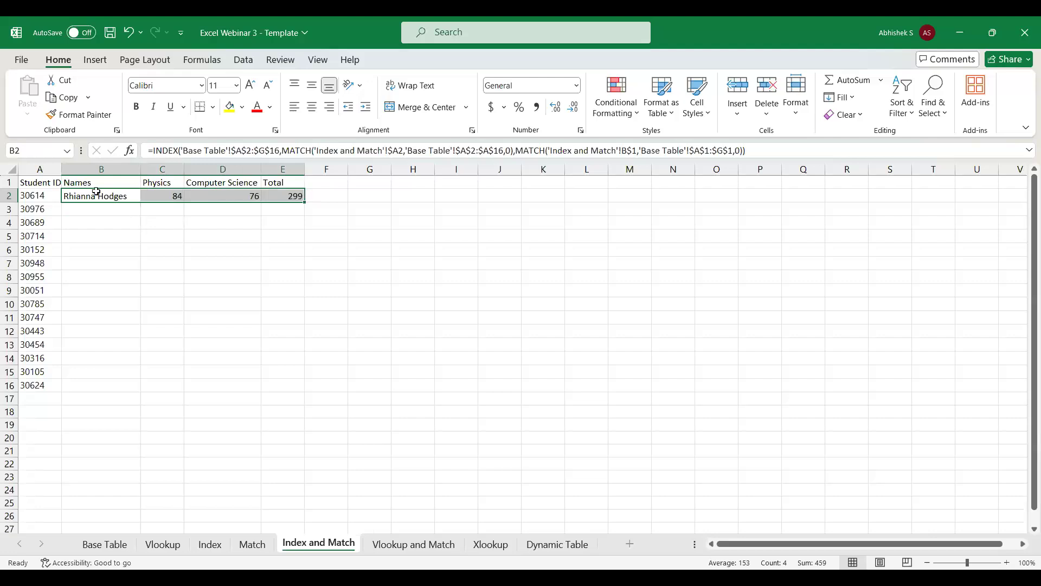
# Compare the row 2 results on the Index and Match sheet with the first student's record in the Base Table.
pyautogui.click(101, 551)
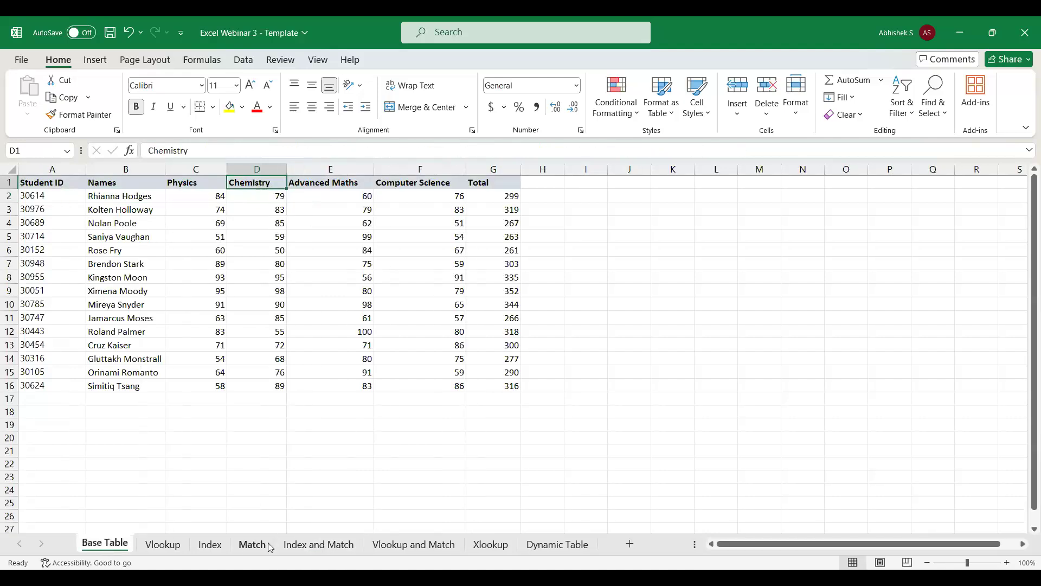
pyautogui.click(301, 544)
pyautogui.click(122, 550)
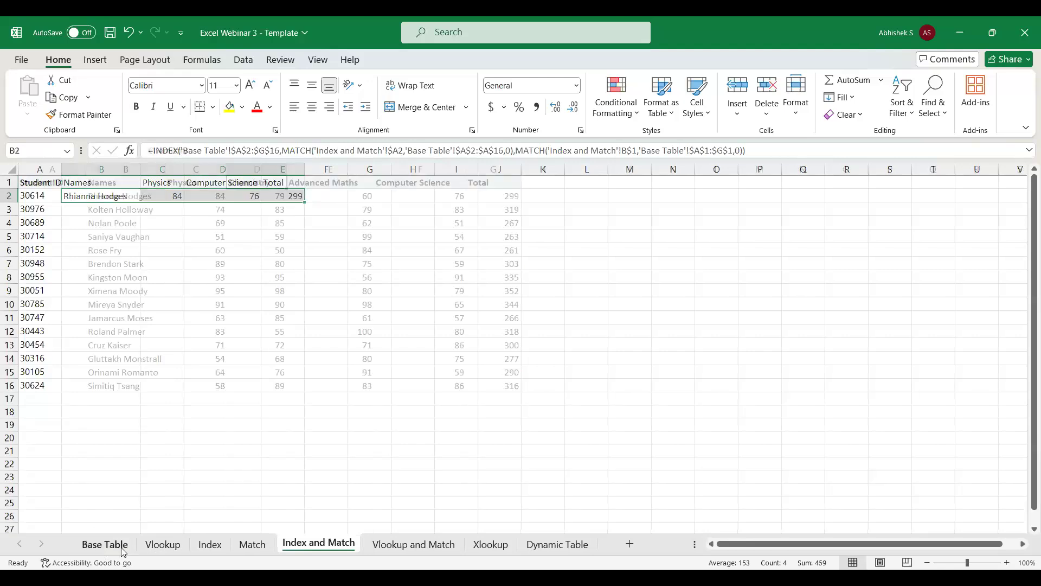
pyautogui.click(493, 197)
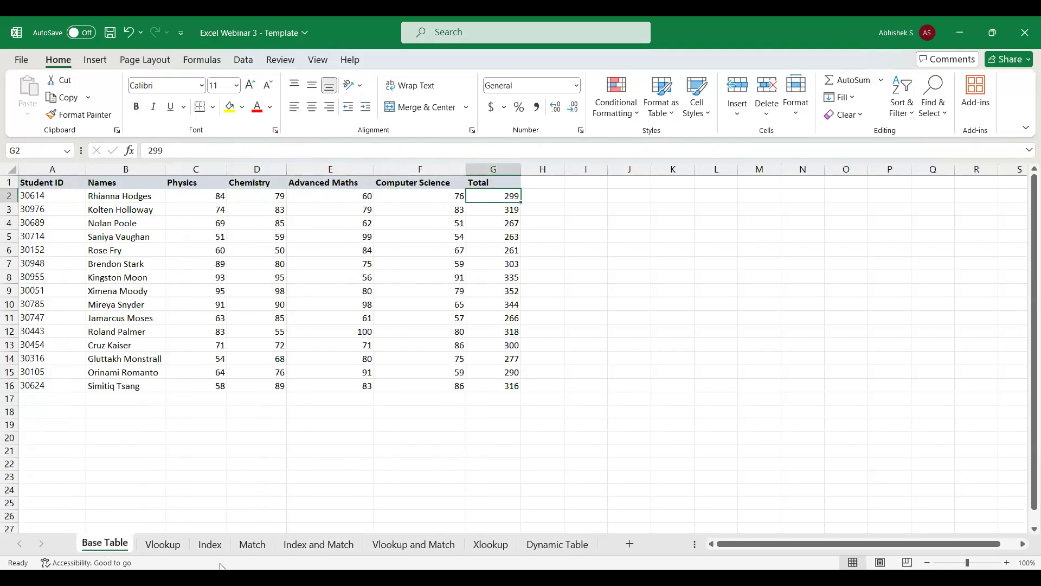
pyautogui.click(302, 543)
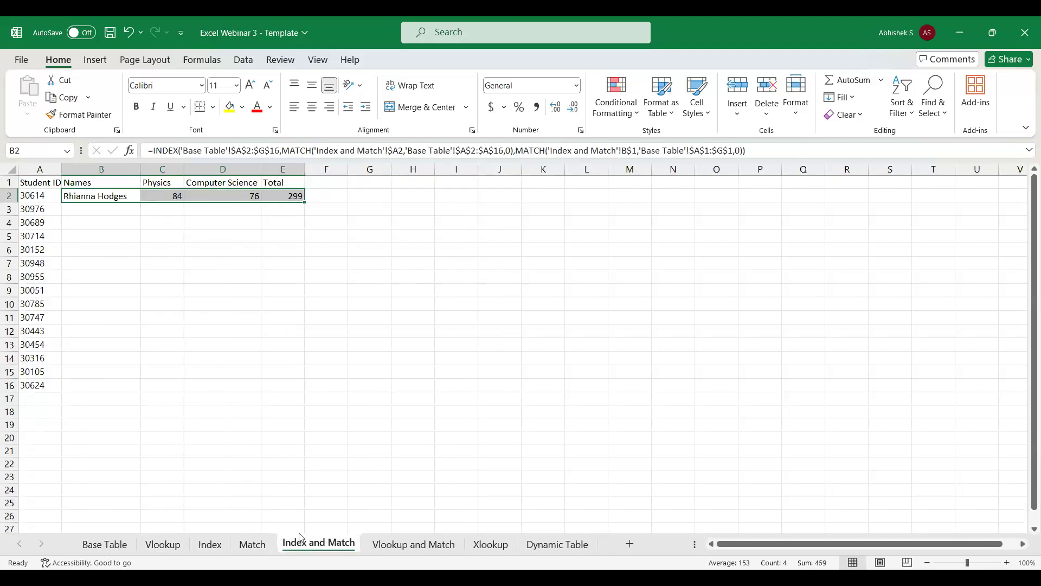
pyautogui.click(169, 169)
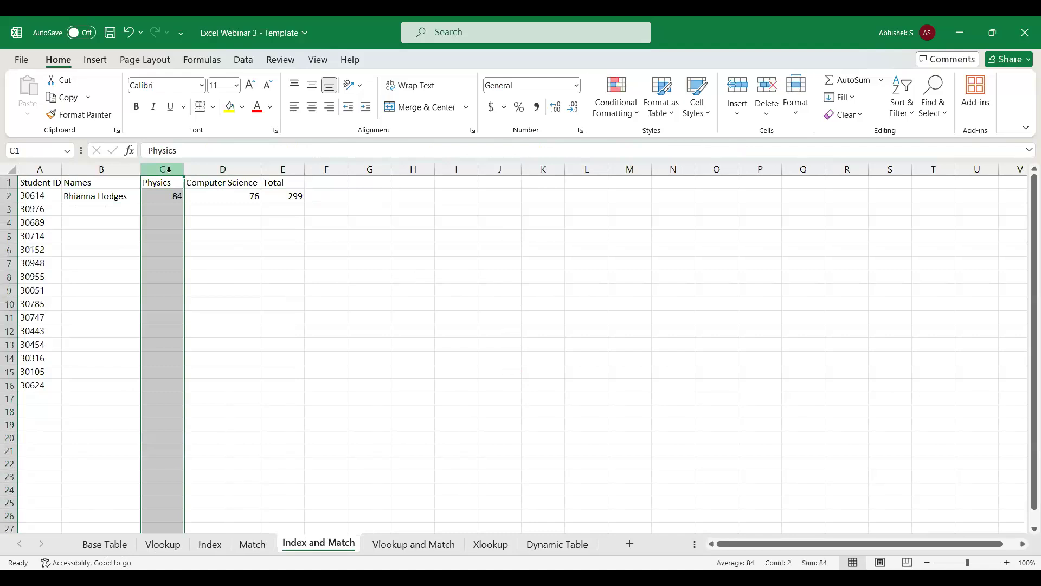
# Insert two blank columns before the Total column in the Base Table sheet.
pyautogui.click(100, 544)
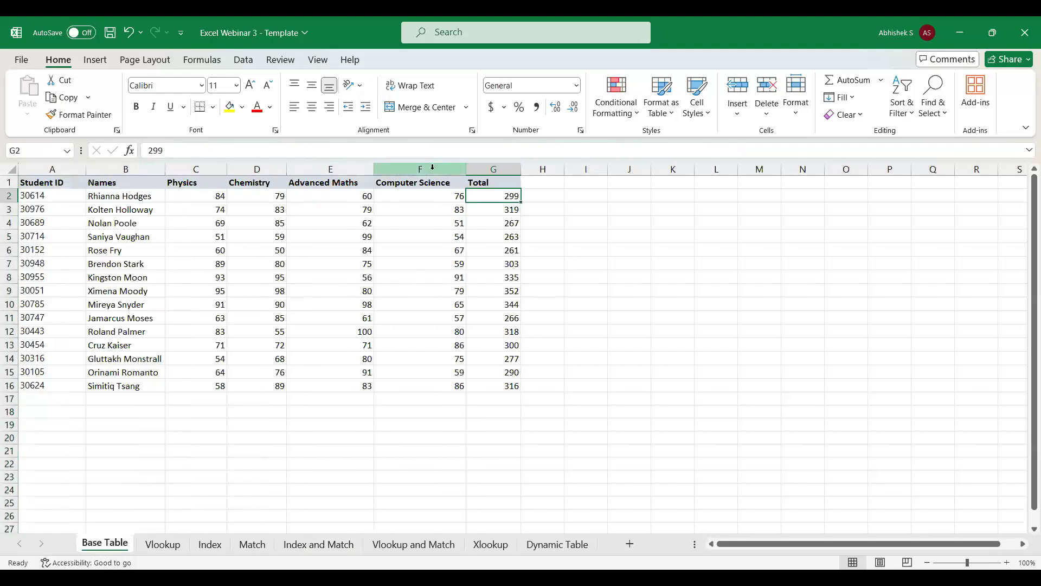
pyautogui.click(492, 166)
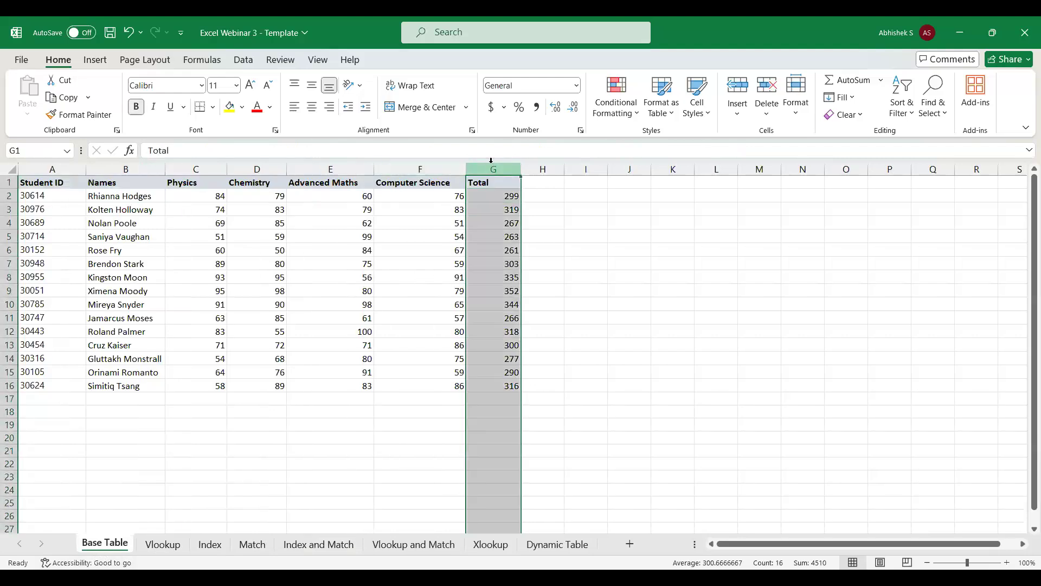
pyautogui.hotkey('ctrl', 'shift', '+')
pyautogui.hotkey('ctrl', 'shift', '+')
pyautogui.press('Up')
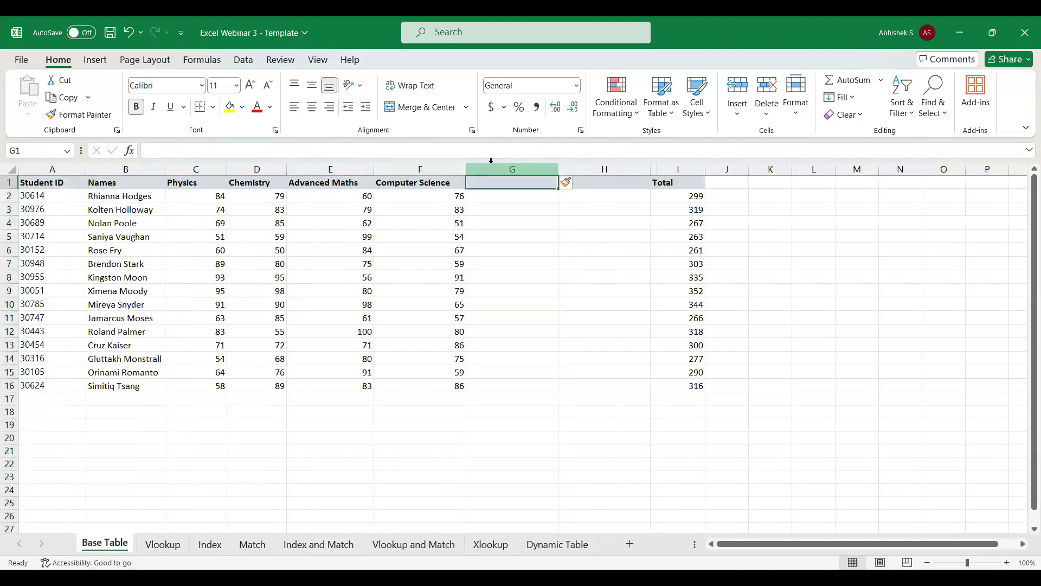
# Enter the headers Grand Total in G1 and Percentage in H1 of the Base Table.
pyautogui.write('Grand Total')
pyautogui.press('Tab')
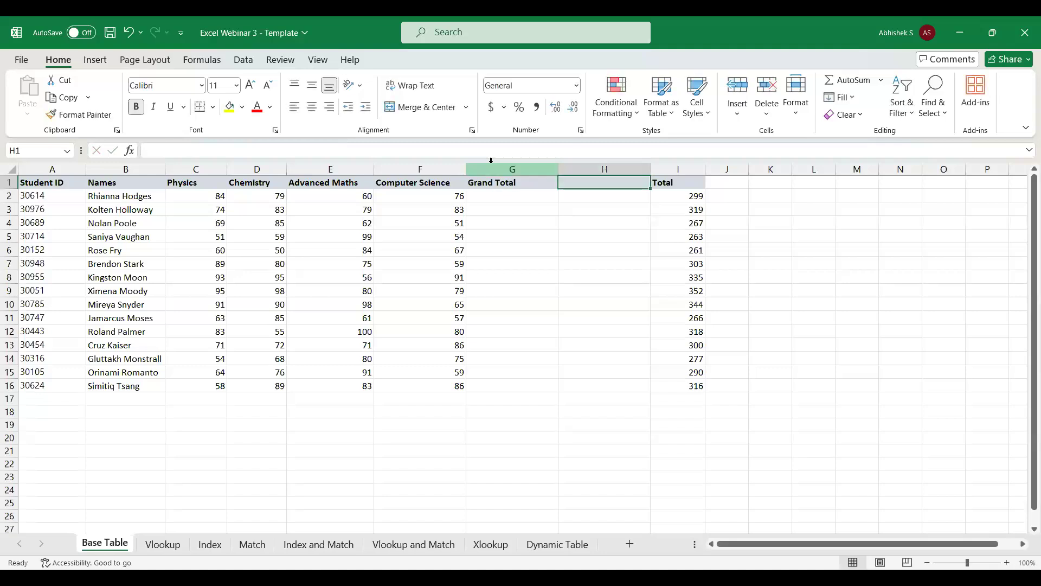
pyautogui.write('Percentage')
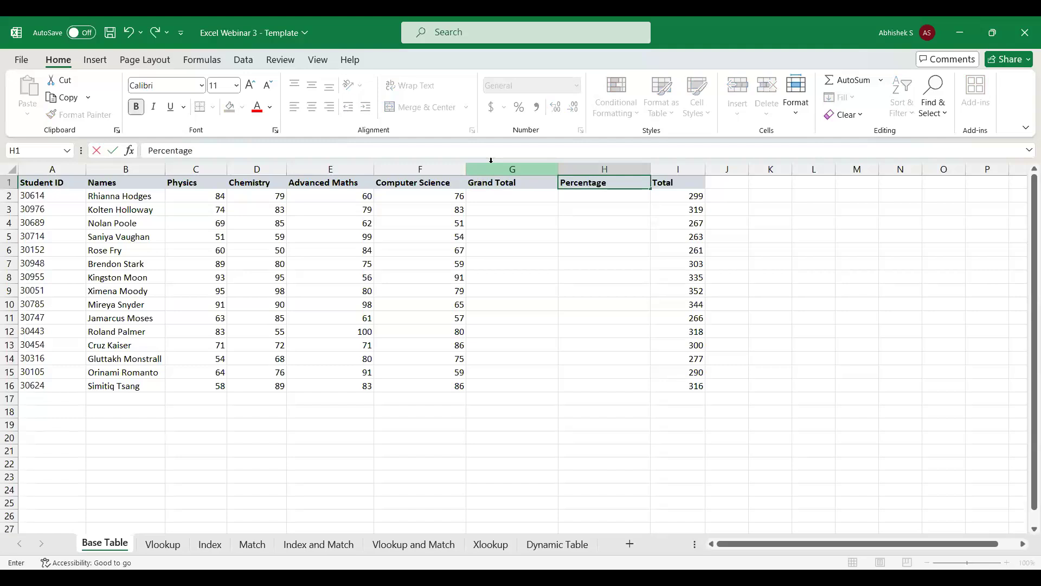
pyautogui.press('Return')
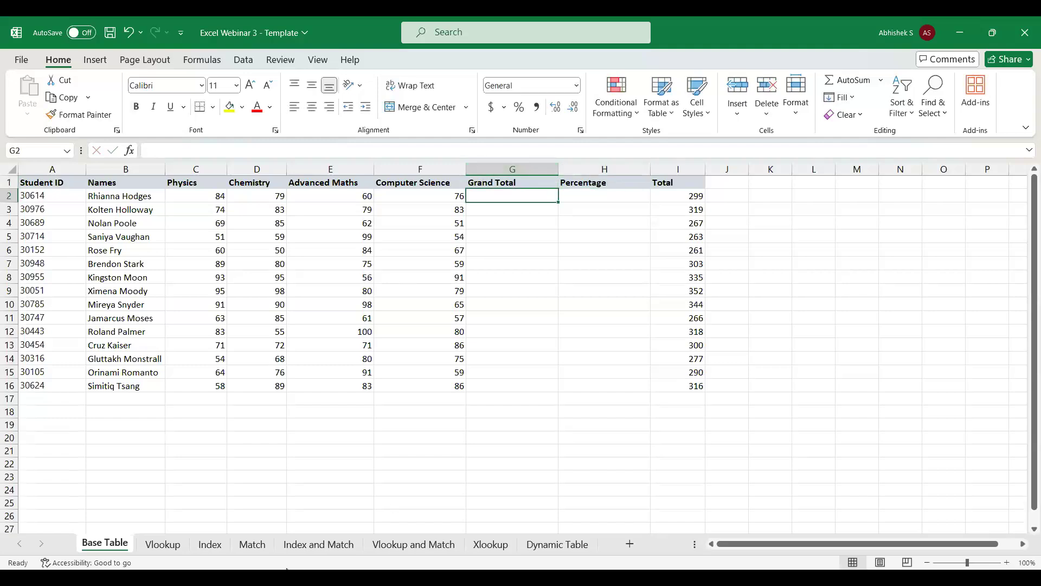
# Insert a column before Physics in the Base Table and head it English.
pyautogui.click(253, 546)
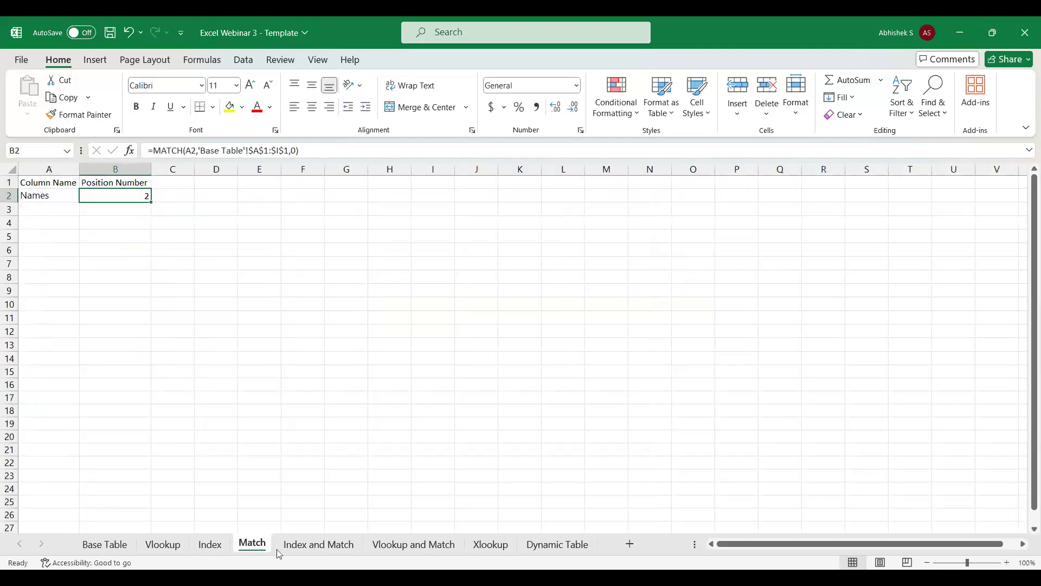
pyautogui.click(297, 548)
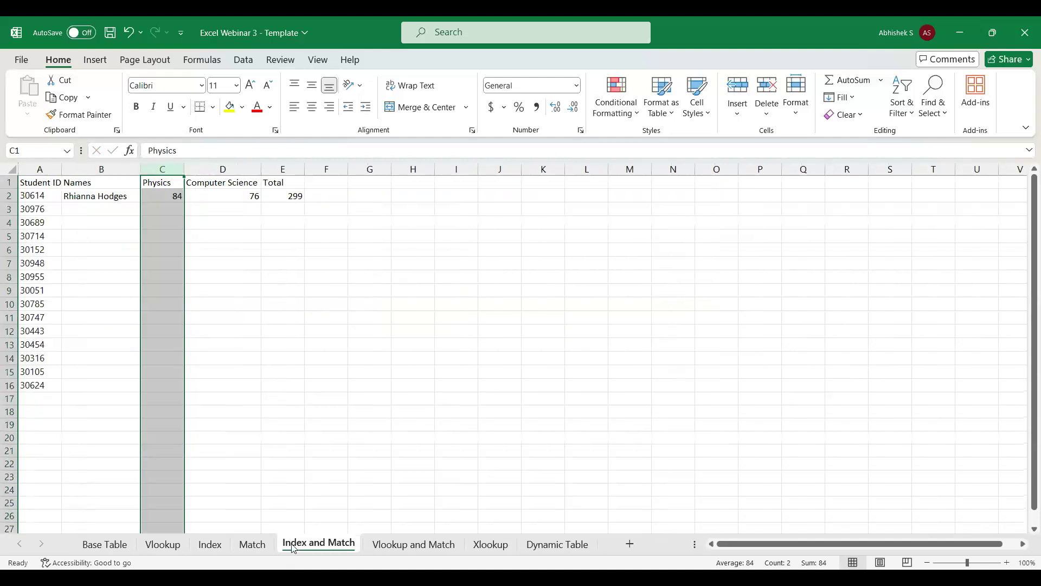
pyautogui.click(153, 545)
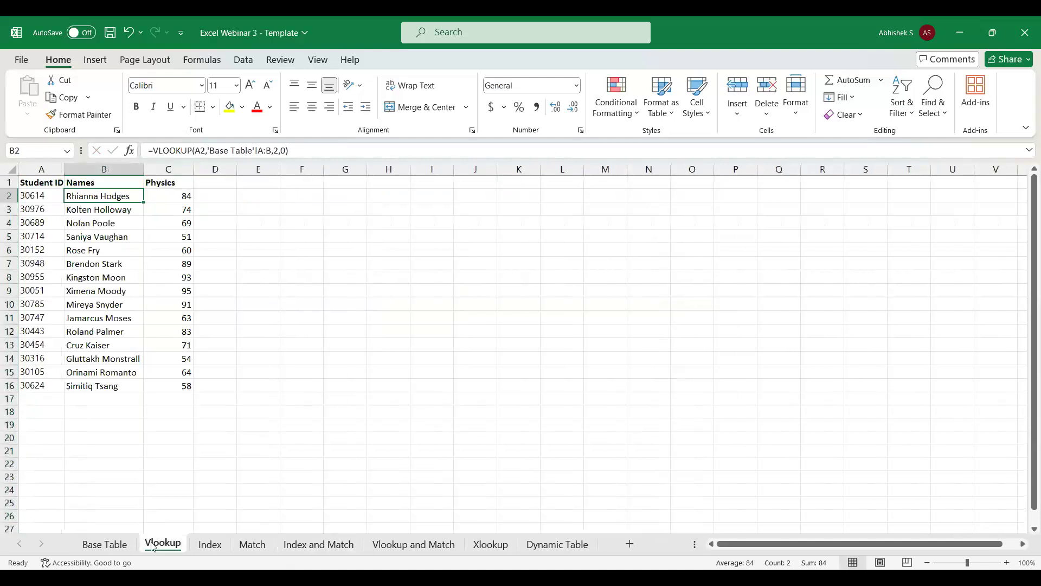
pyautogui.click(107, 544)
pyautogui.click(198, 168)
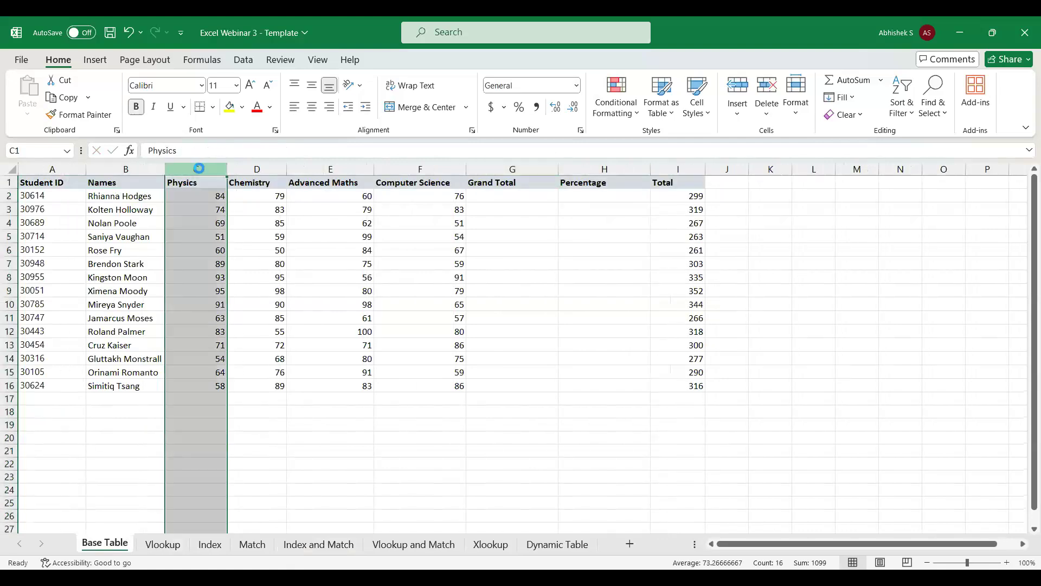
pyautogui.hotkey('ctrl', 'shift', '+')
pyautogui.write('Englos')
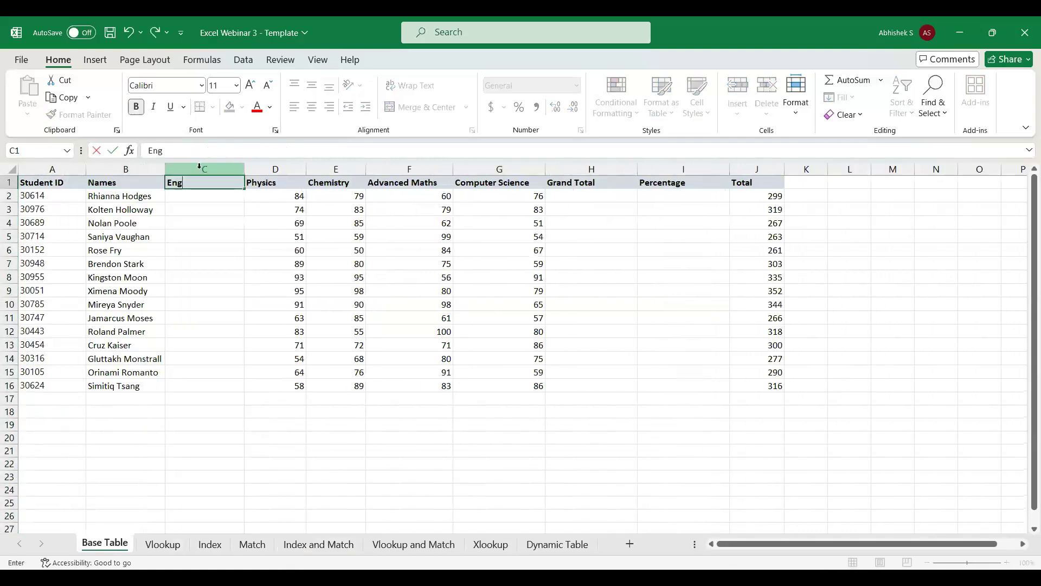
pyautogui.press('BackSpace')
pyautogui.press('BackSpace')
pyautogui.write('ish')
pyautogui.press('Return')
# Enter 0 for every student in the English column, filling C2:C16.
pyautogui.write('0')
pyautogui.press('Return')
pyautogui.write('0')
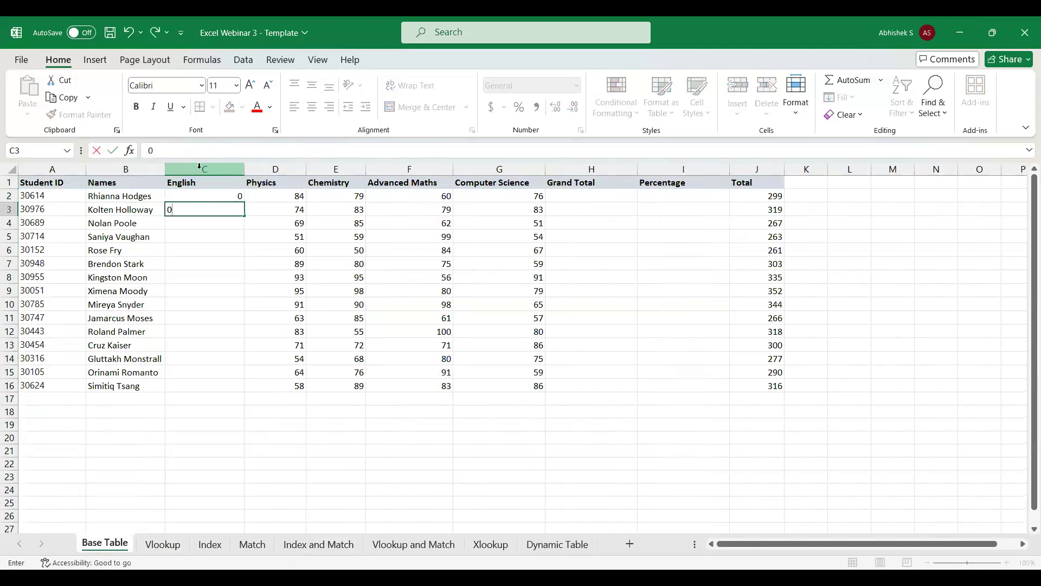
pyautogui.press('Return')
pyautogui.press('Up')
pyautogui.press('Left')
pyautogui.hotkey('ctrl', 'Down')
pyautogui.press('Right')
pyautogui.hotkey('ctrl', 'shift', 'Up')
pyautogui.hotkey('ctrl', 'd')
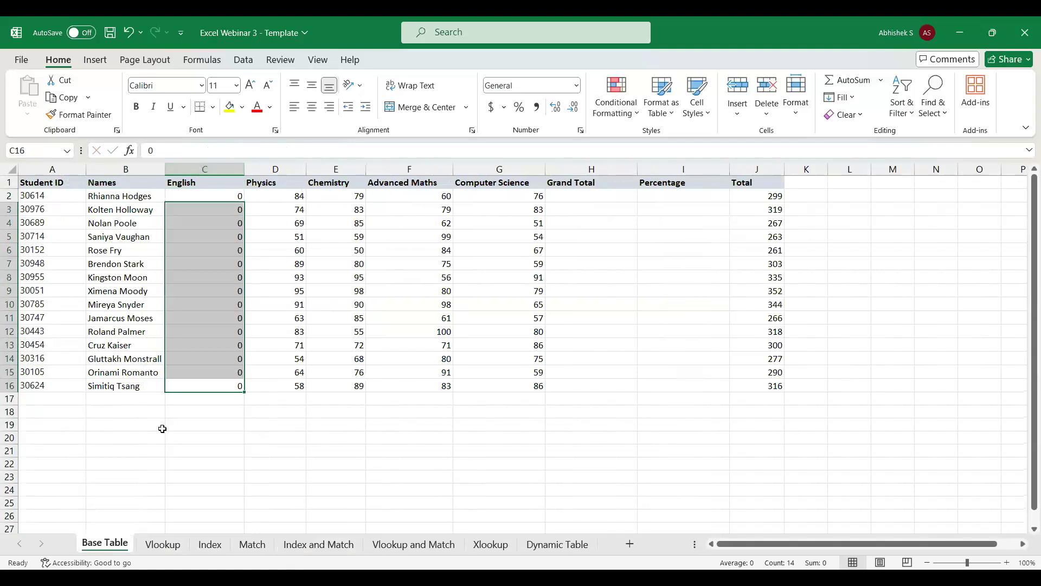
# Make the header row A1:E1 on the Index and Match sheet bold.
pyautogui.click(163, 544)
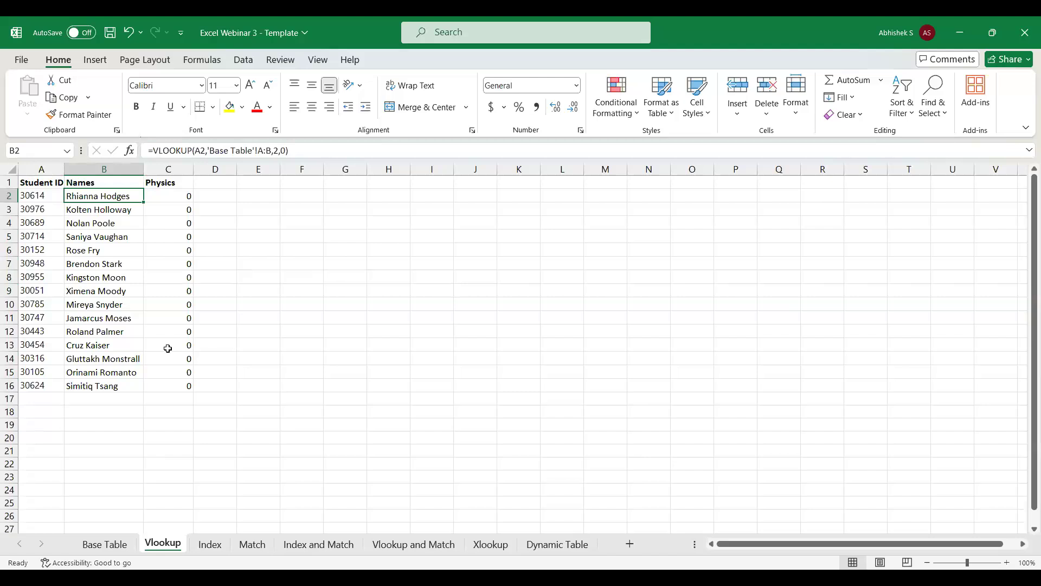
pyautogui.click(322, 544)
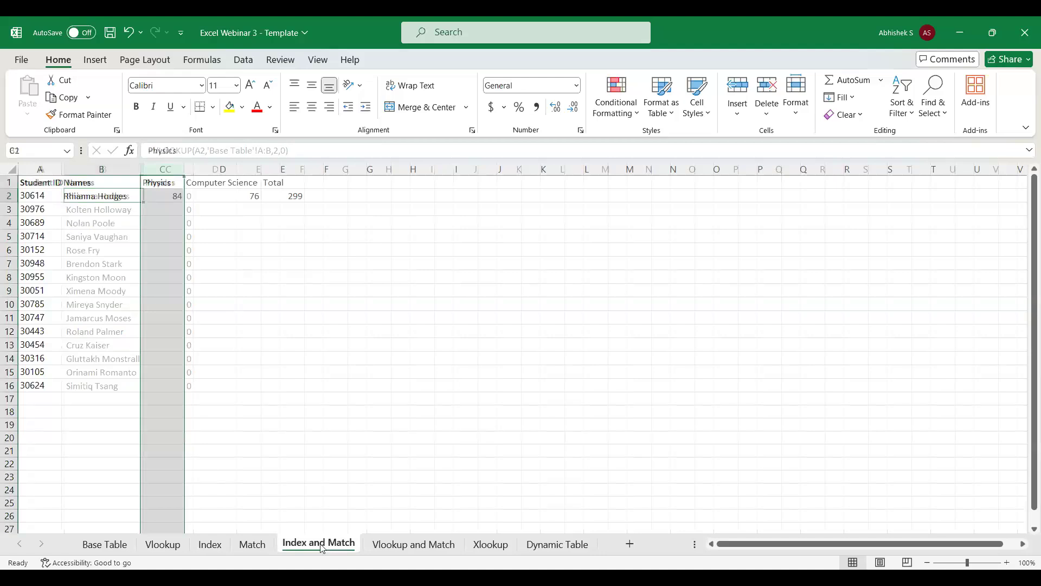
pyautogui.click(218, 181)
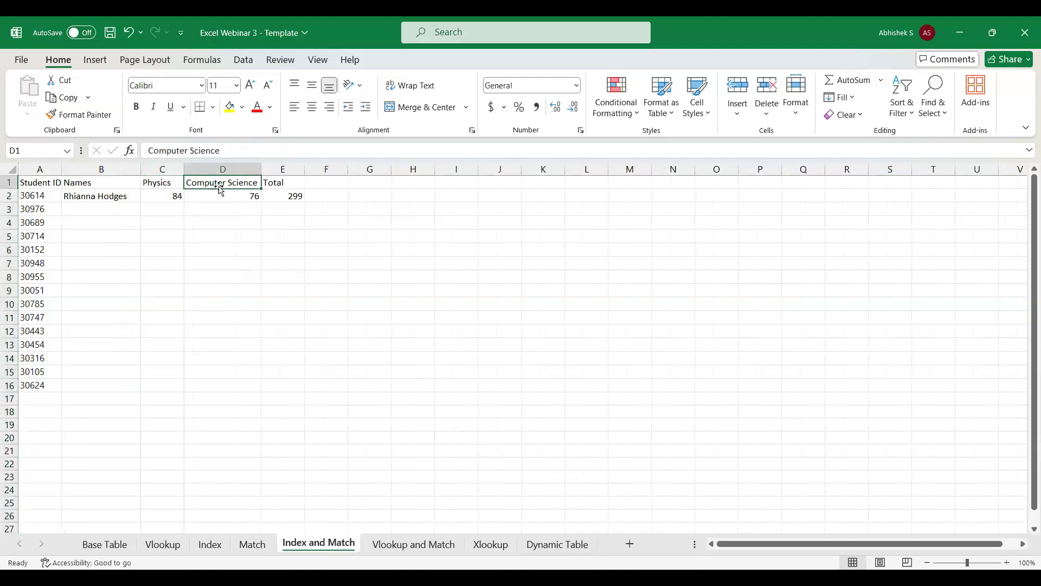
pyautogui.press('Right')
pyautogui.hotkey('shift', 'Left')
pyautogui.hotkey('shift', 'Left')
pyautogui.hotkey('shift', 'Left')
pyautogui.hotkey('shift', 'Left')
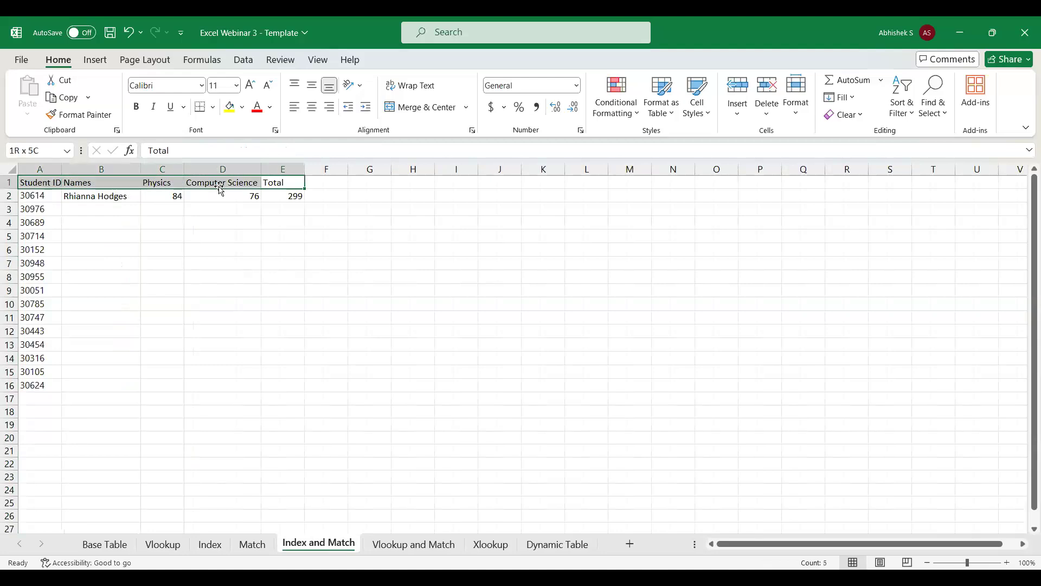
pyautogui.click(136, 107)
pyautogui.click(239, 196)
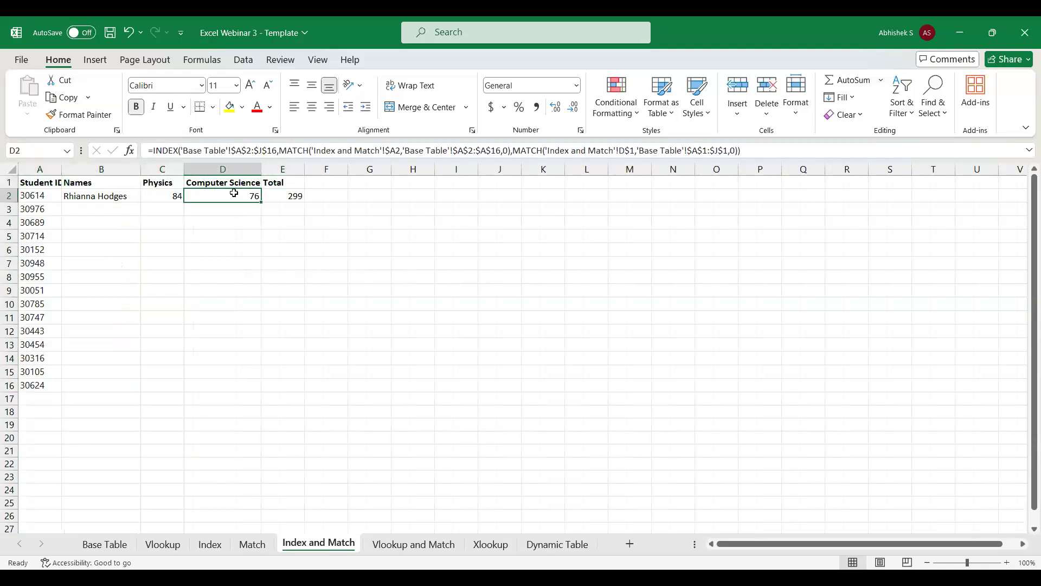
# Insert a column before Computer Science in the Base Table and head it French.
pyautogui.click(155, 544)
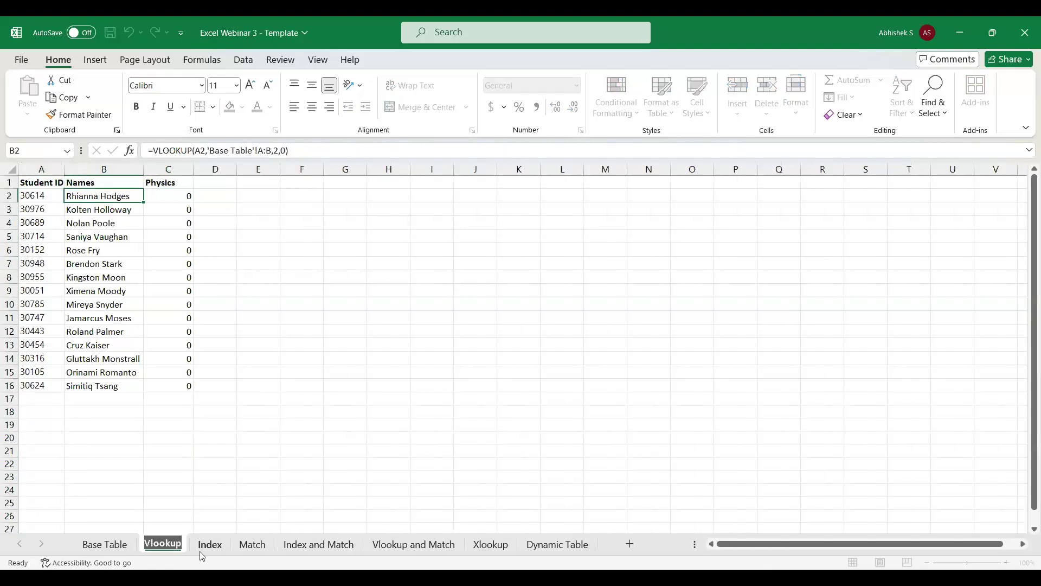
pyautogui.click(96, 545)
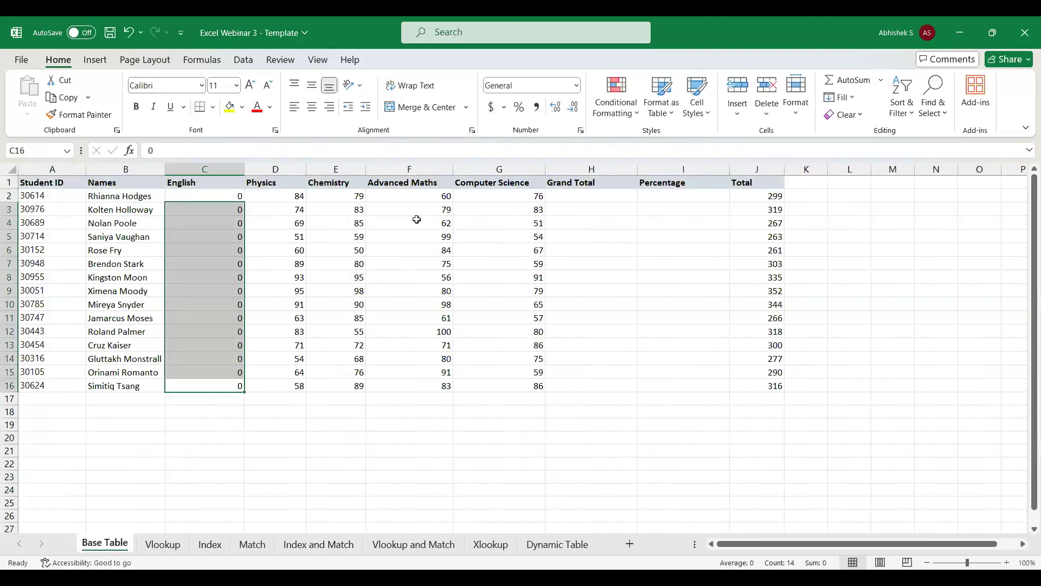
pyautogui.click(476, 169)
pyautogui.hotkey('ctrl', 'shift', '+')
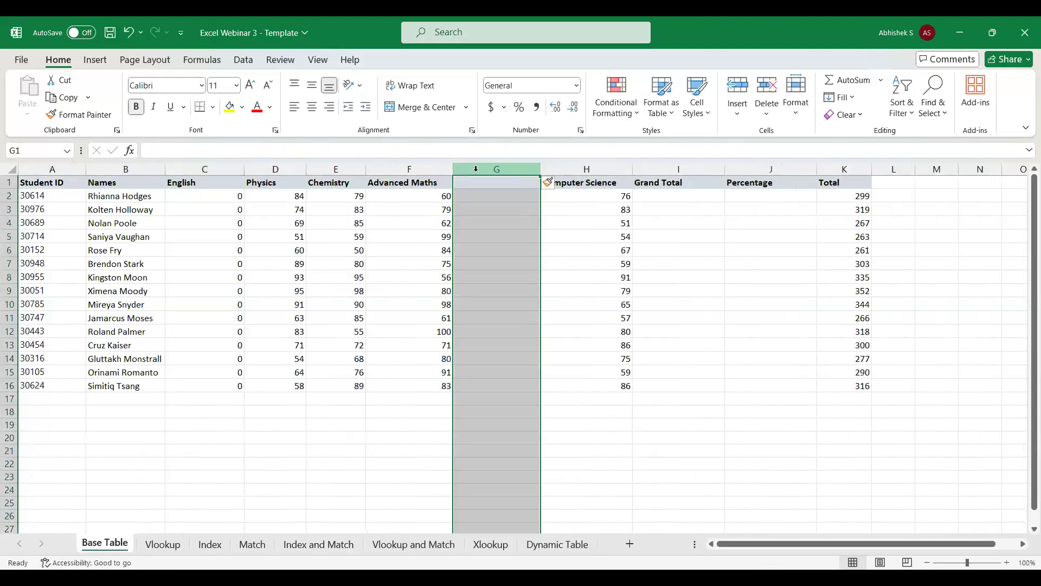
pyautogui.write('Frn')
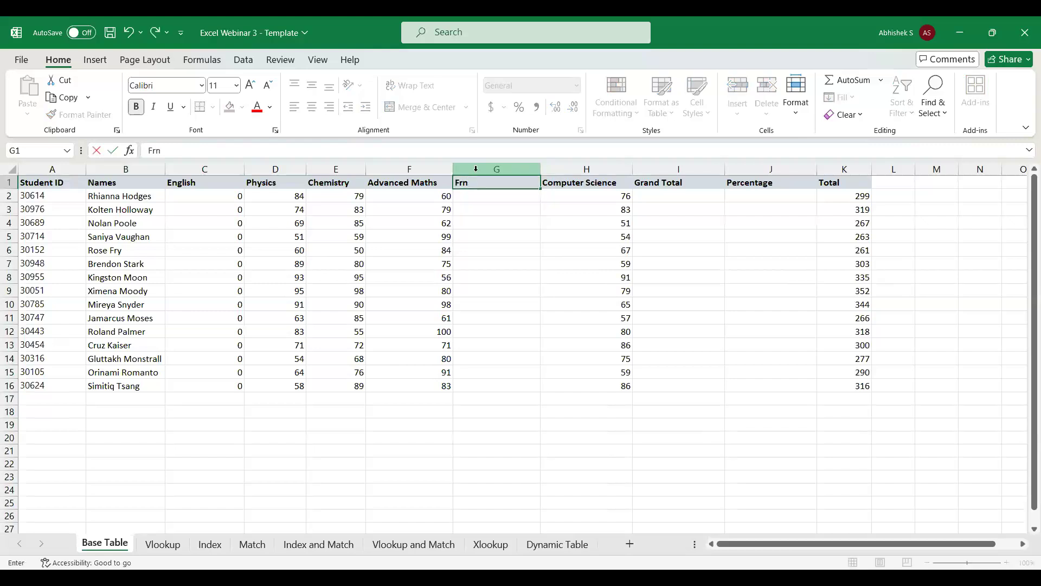
pyautogui.press('BackSpace')
pyautogui.write('ech4')
pyautogui.press('BackSpace')
pyautogui.press('BackSpace')
pyautogui.press('BackSpace')
pyautogui.write('nch')
pyautogui.press('Return')
# Enter 0 for every student in the French column, filling G2:G16.
pyautogui.write('0')
pyautogui.press('Return')
pyautogui.press('Up')
pyautogui.press('Left')
pyautogui.hotkey('ctrl', 'Down')
pyautogui.press('Right')
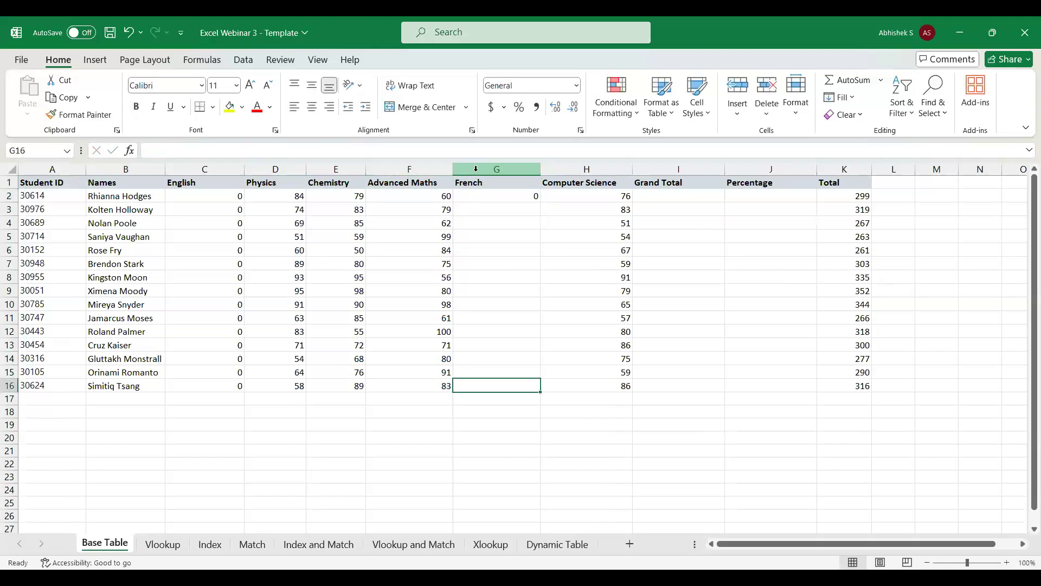
pyautogui.hotkey('ctrl', 'shift', 'Up')
pyautogui.hotkey('ctrl', 'd')
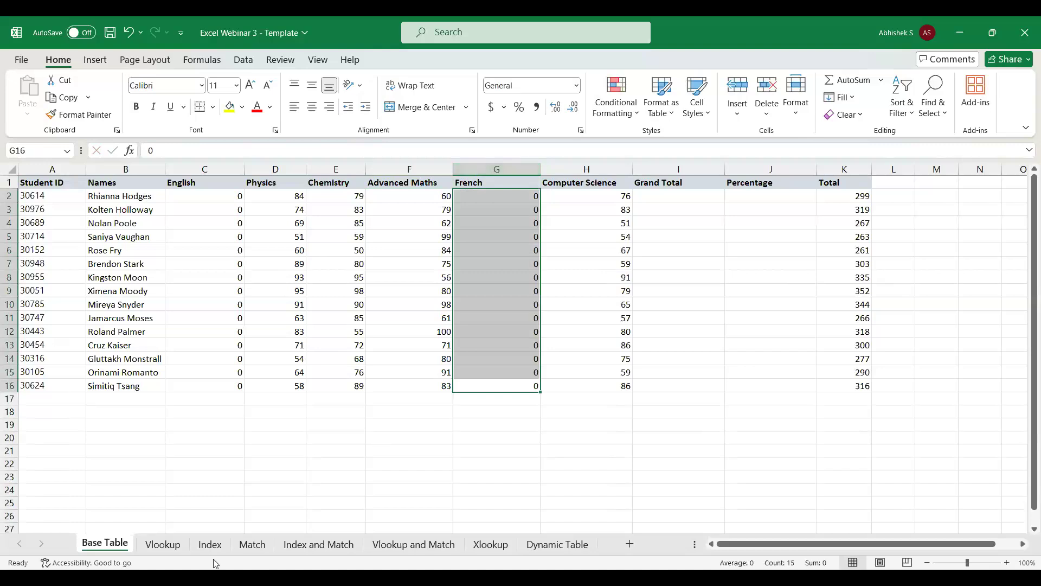
# Change header D1 on the Index and Match sheet to French and compare the lookup with the Base Table.
pyautogui.click(328, 546)
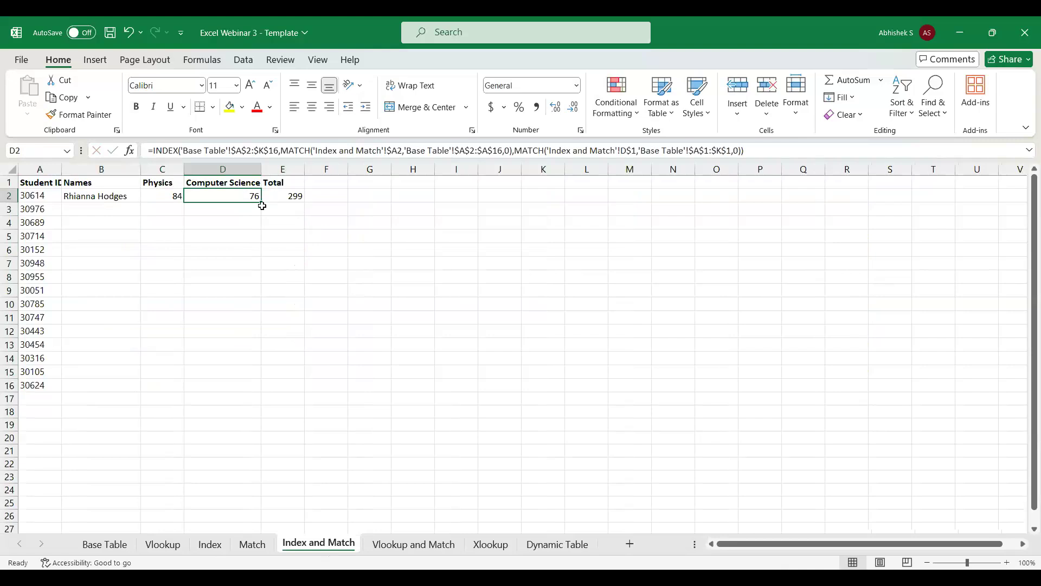
pyautogui.click(229, 182)
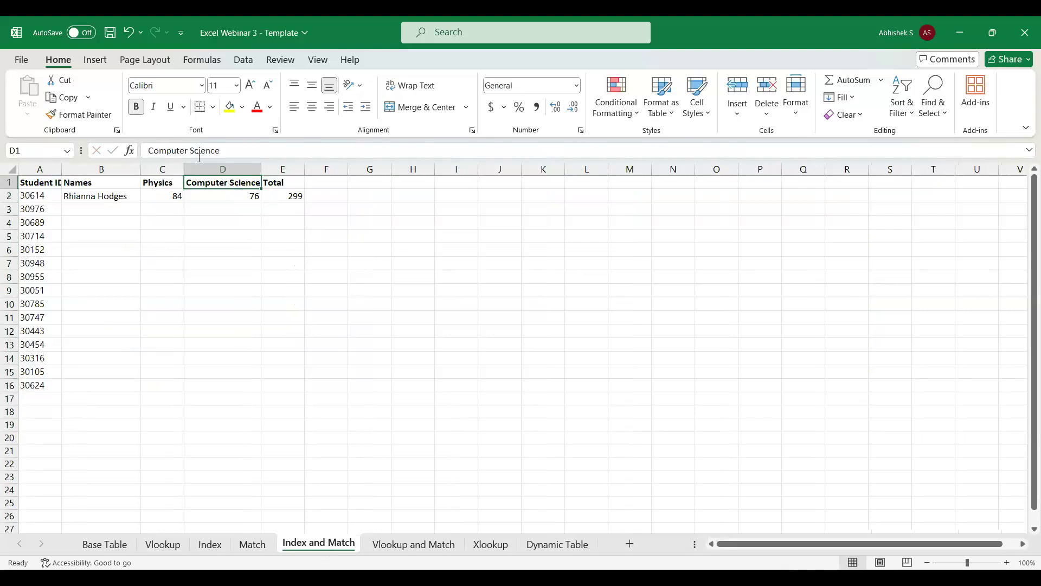
pyautogui.write('Fee')
pyautogui.press('BackSpace')
pyautogui.press('BackSpace')
pyautogui.write('rench')
pyautogui.press('Return')
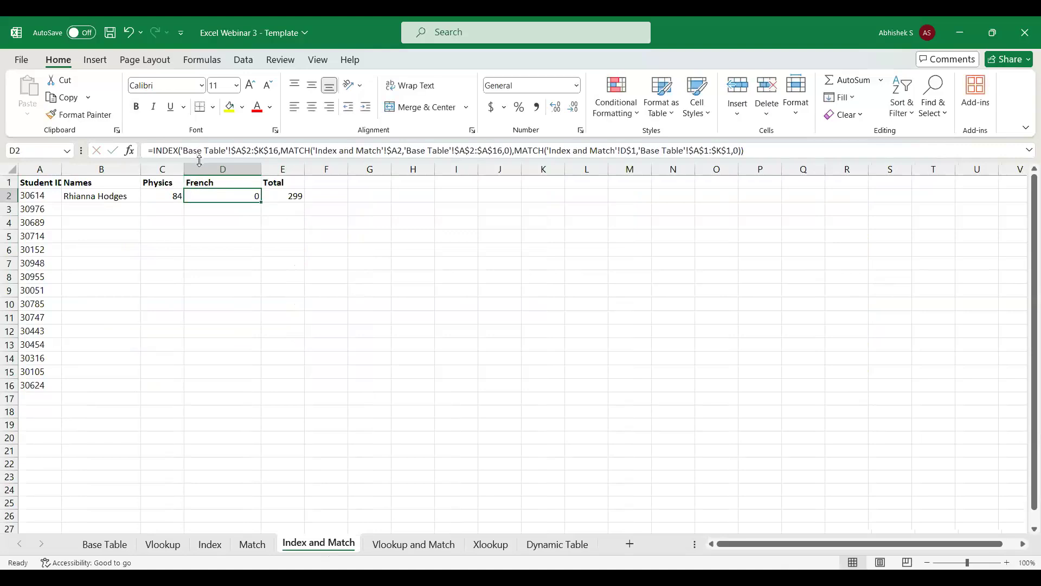
pyautogui.click(121, 544)
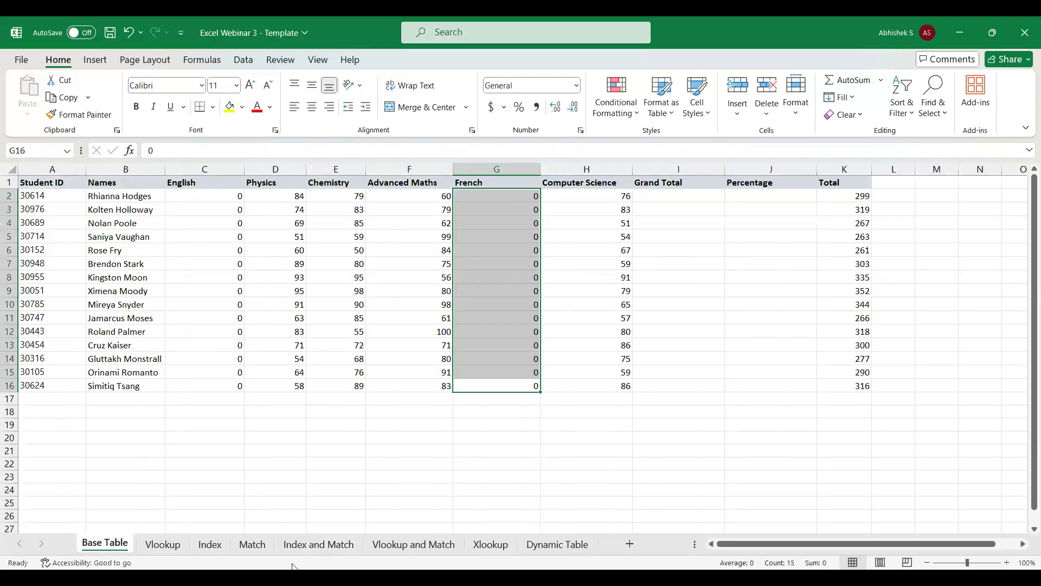
pyautogui.click(305, 550)
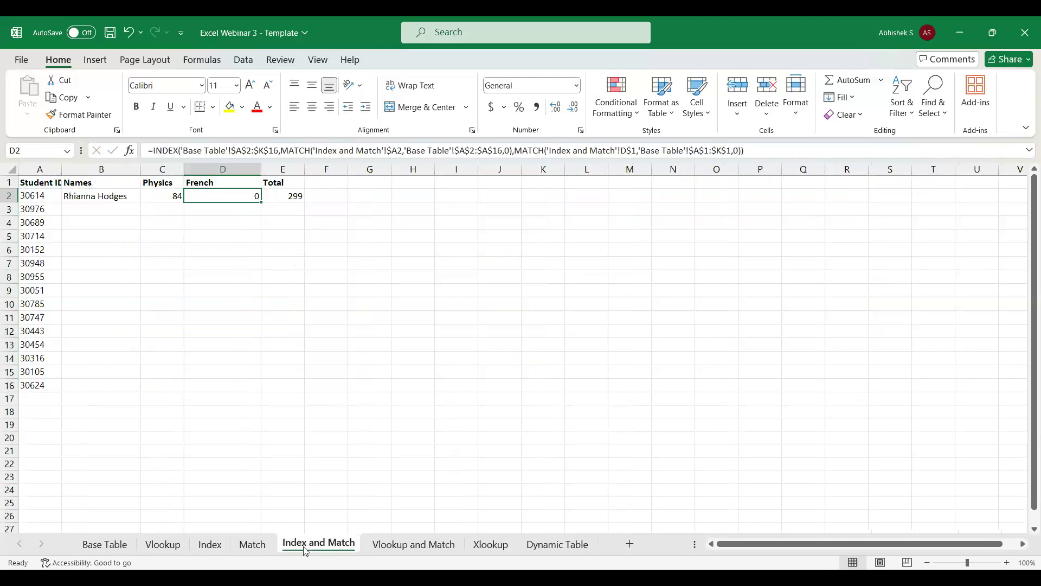
# Undo the French header change, the French column insertion and the bold header formatting.
pyautogui.hotkey('ctrl', 'z')
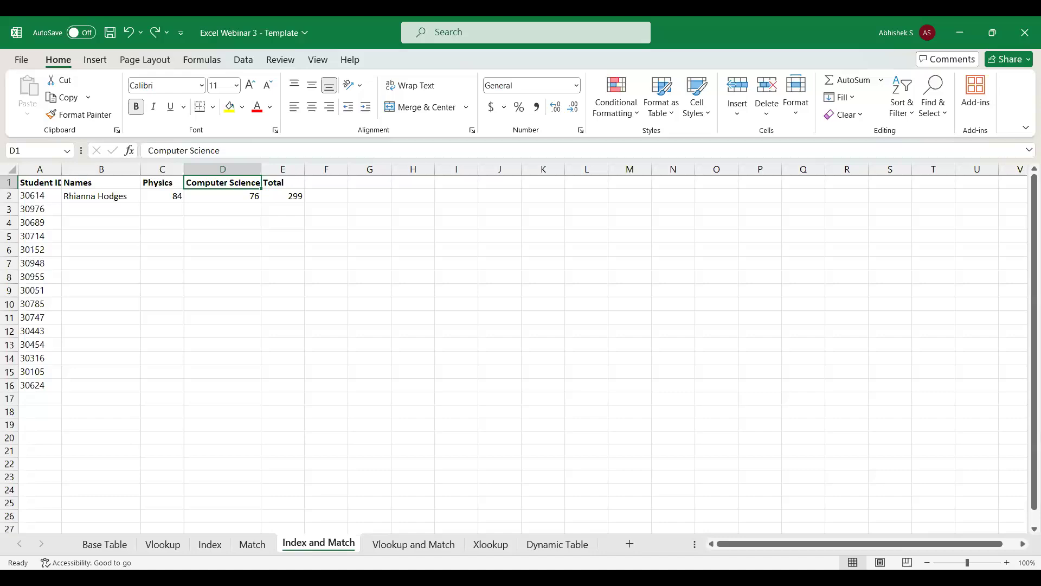
pyautogui.hotkey('ctrl', 'z')
pyautogui.hotkey('ctrl', 'z')
pyautogui.hotkey('ctrl', 'z')
pyautogui.hotkey('ctrl', 'z')
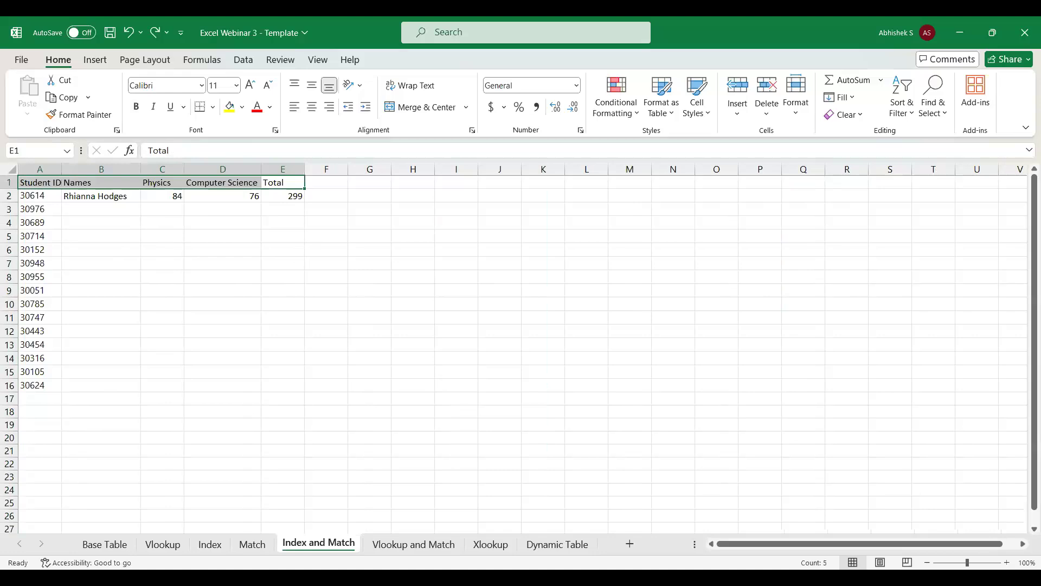
# Delete the English, Grand Total and Percentage columns from the Base Table.
pyautogui.click(96, 544)
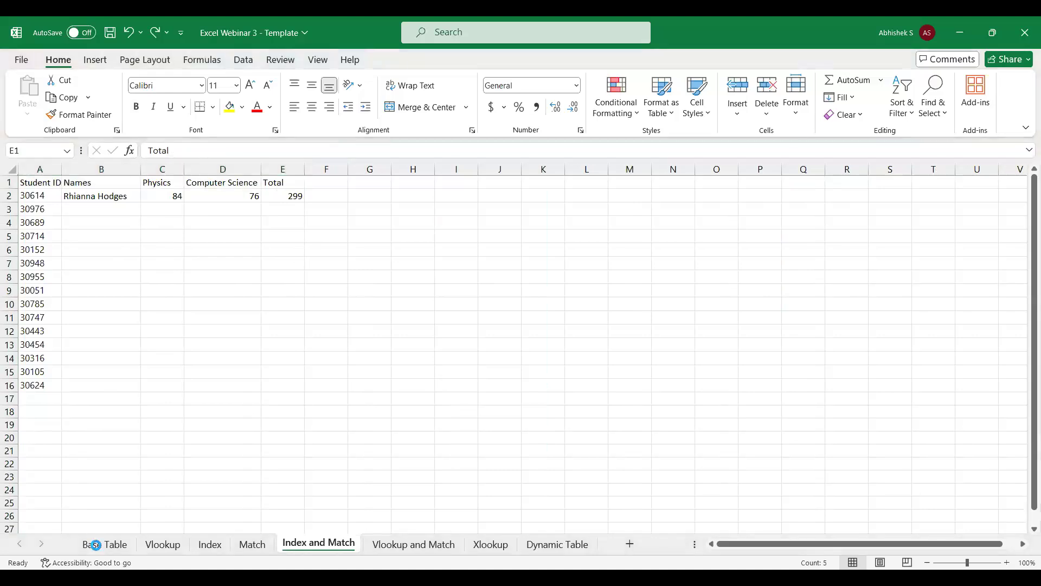
pyautogui.click(749, 361)
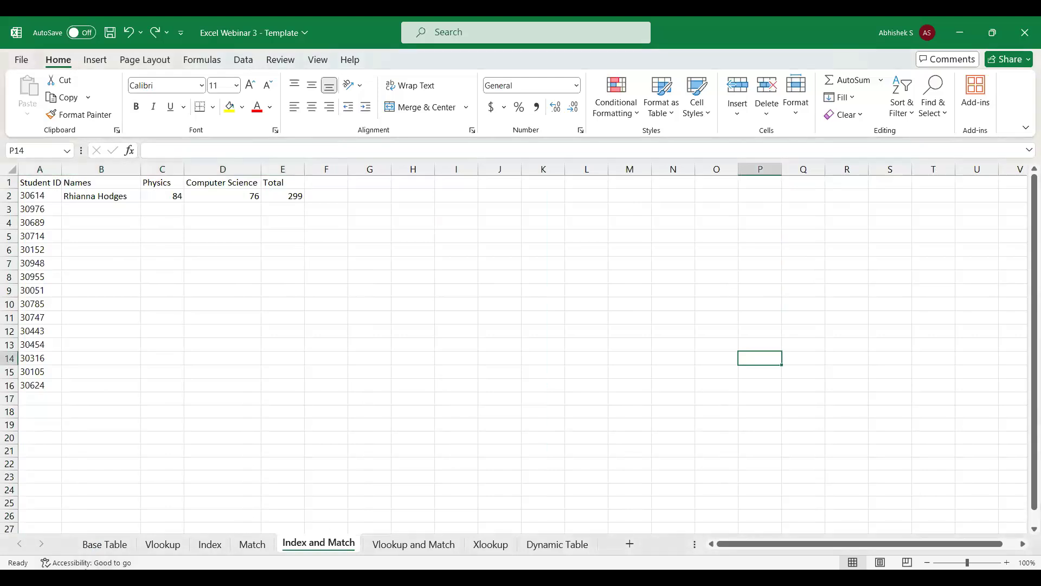
pyautogui.click(97, 544)
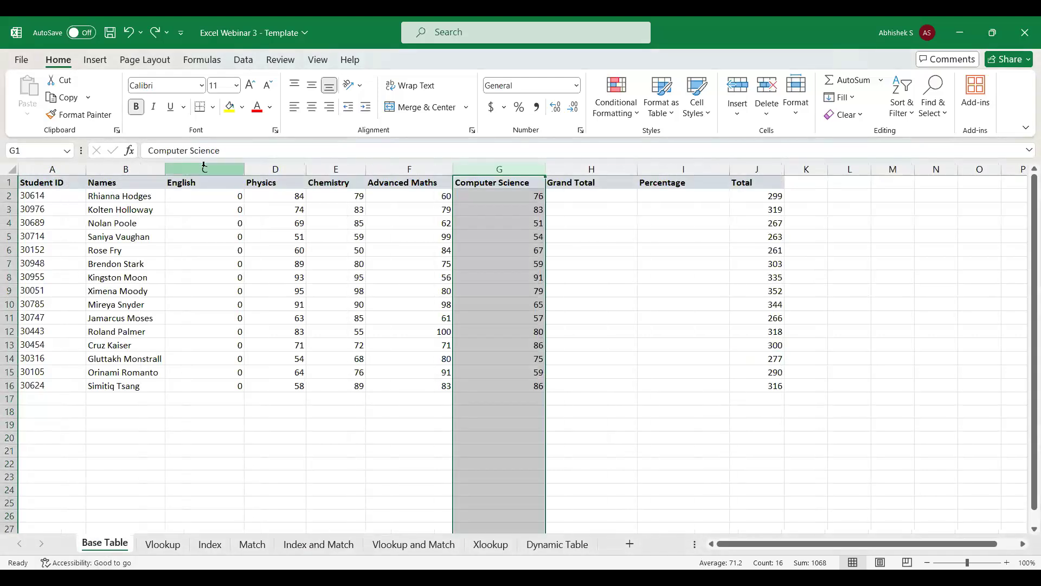
pyautogui.click(204, 165)
pyautogui.hotkey('ctrl', '-')
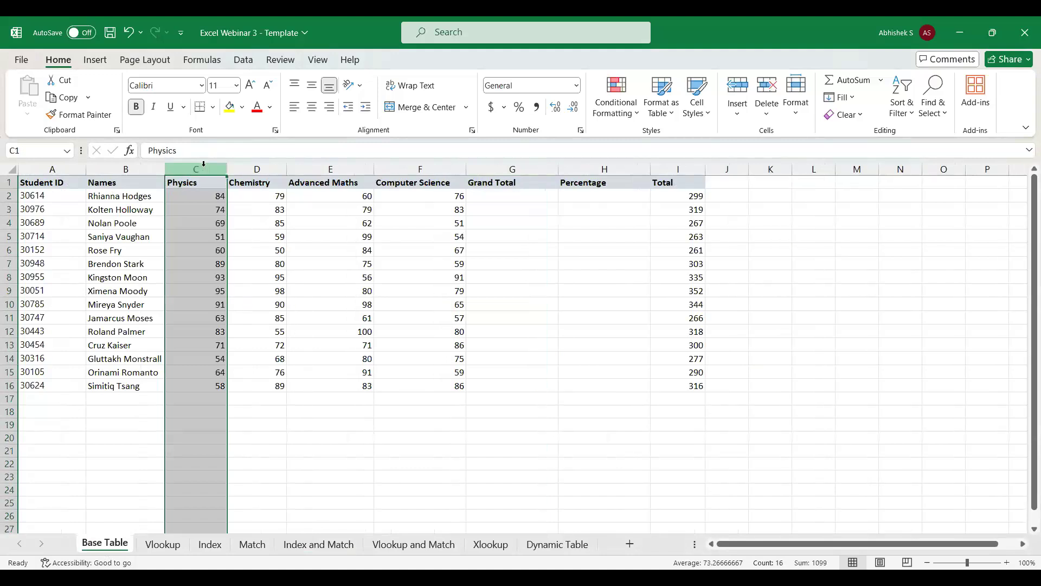
pyautogui.click(534, 170)
pyautogui.hotkey('shift', 'Right')
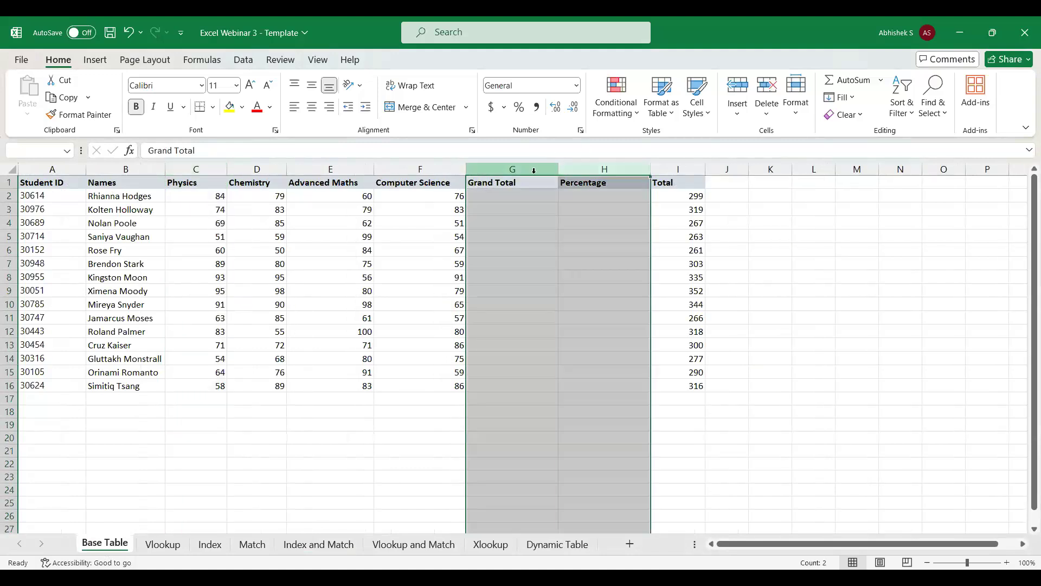
pyautogui.hotkey('ctrl', '-')
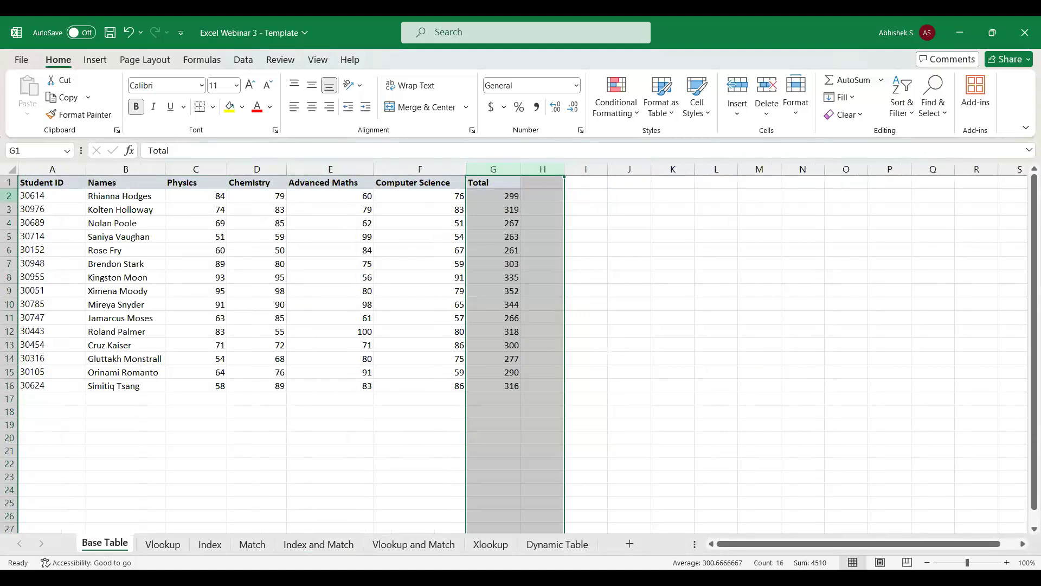
pyautogui.click(26, 179)
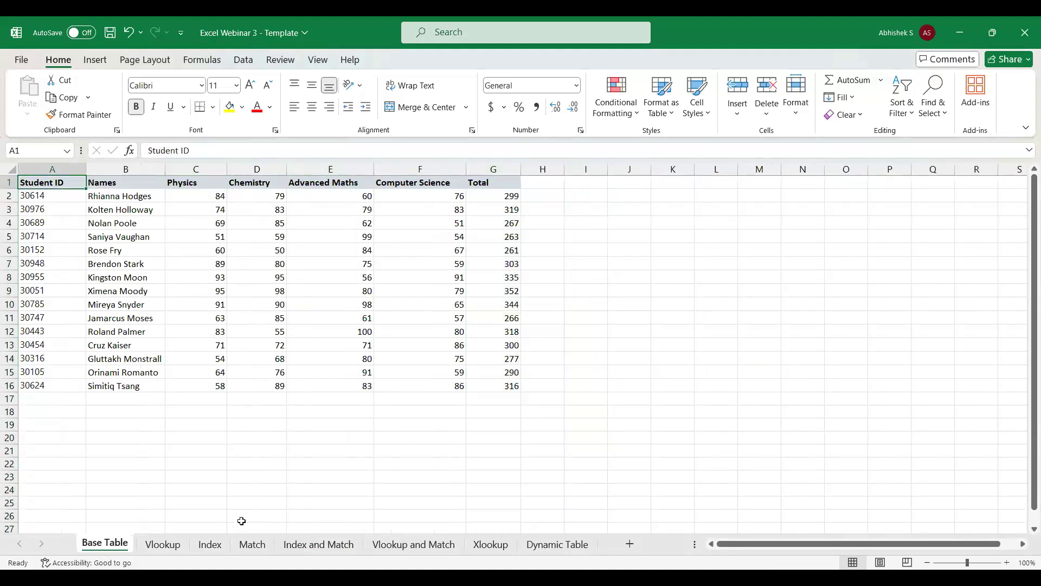
# Copy the INDEX and MATCH formula text from B2 on the Index and Match sheet.
pyautogui.click(306, 543)
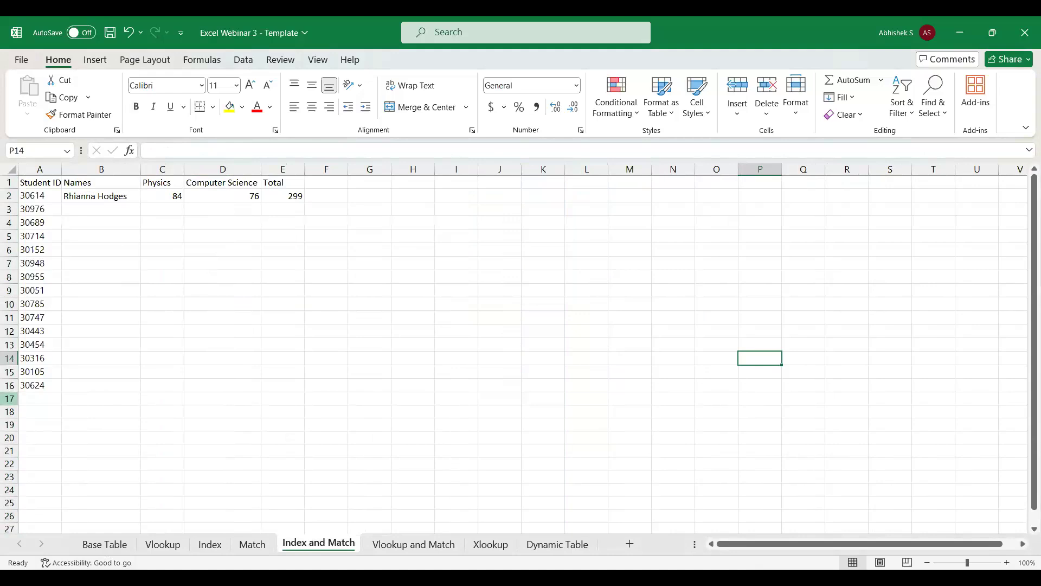
pyautogui.click(131, 196)
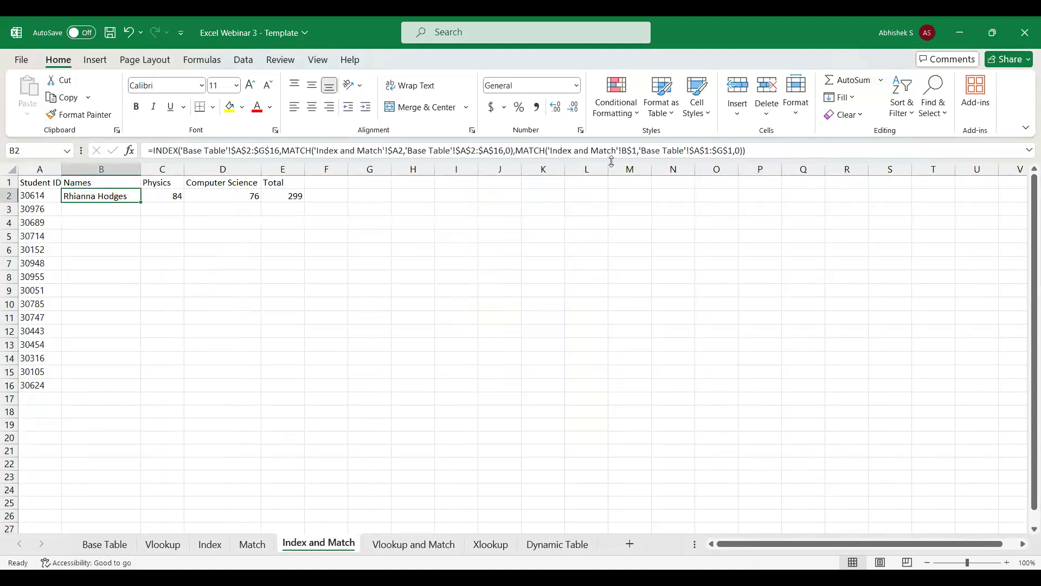
pyautogui.click(770, 147)
pyautogui.moveTo(769, 148); pyautogui.dragTo(138, 156)
pyautogui.hotkey('ctrl', 'c')
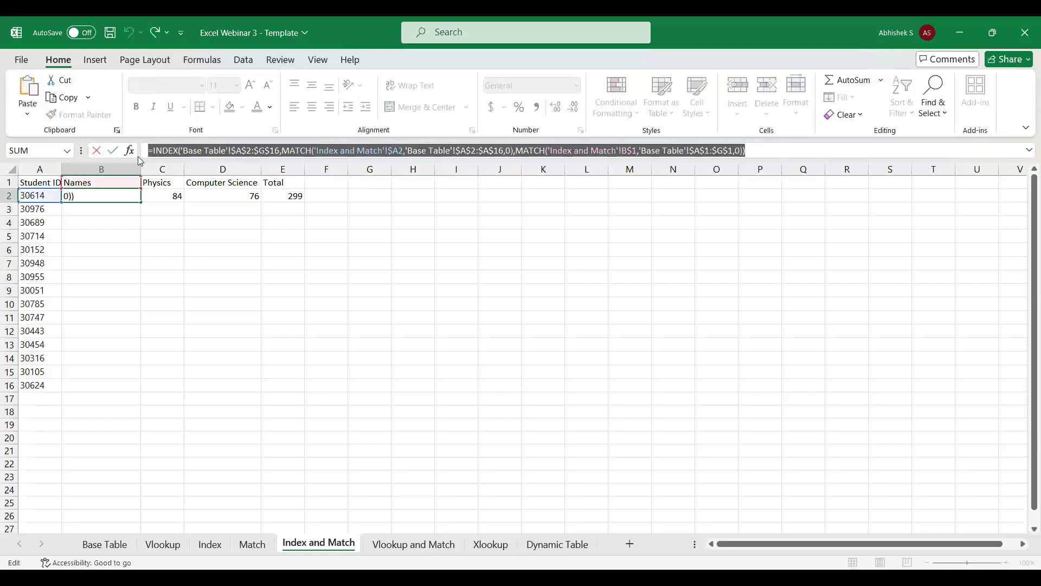
pyautogui.press('Escape')
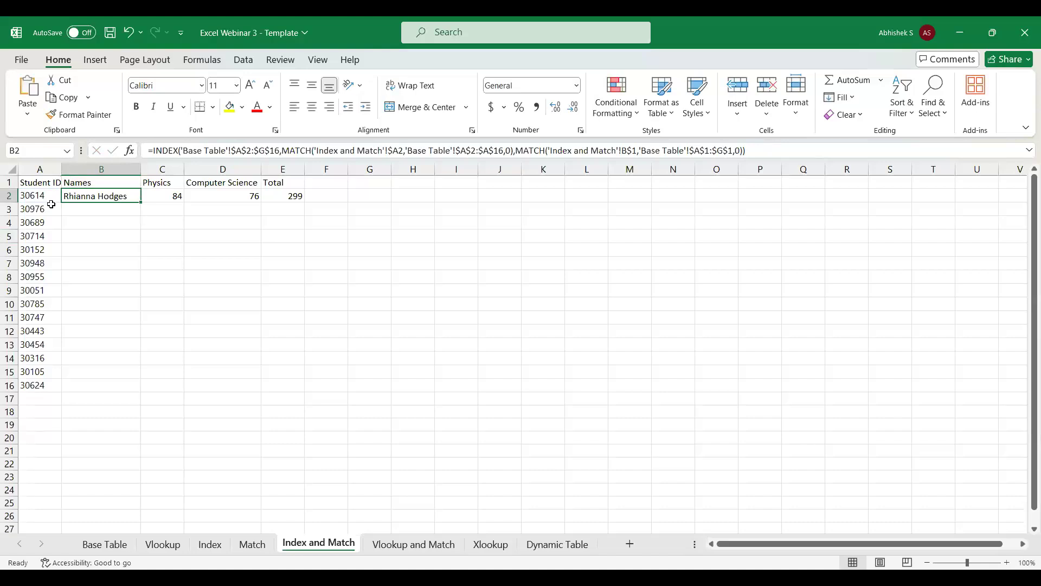
# Fill the B2 formula down the Names column through B16.
pyautogui.hotkey('ctrl', 'shift', 'Down')
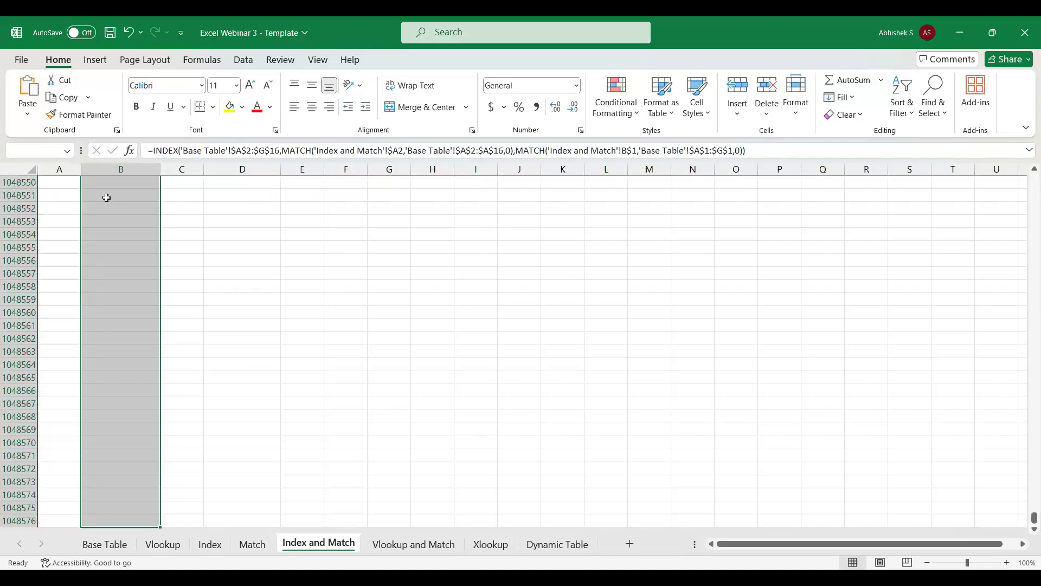
pyautogui.hotkey('ctrl', 'Up')
pyautogui.press('Left')
pyautogui.press('Down')
pyautogui.hotkey('ctrl', 'shift', 'Down')
pyautogui.hotkey('ctrl', 'Down')
pyautogui.press('Right')
pyautogui.hotkey('ctrl', 'shift', 'Up')
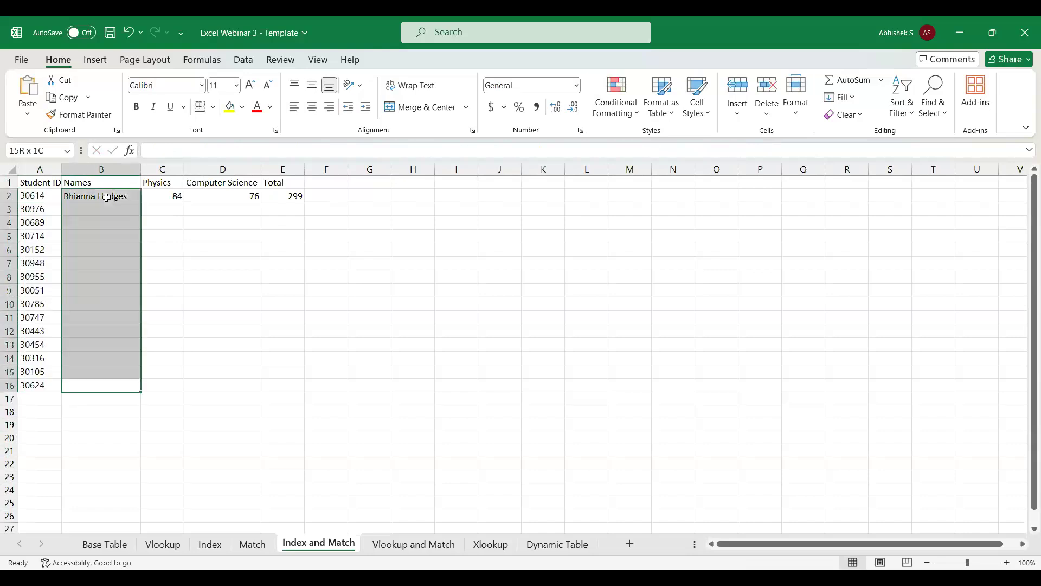
pyautogui.hotkey('ctrl', 'd')
# Fill the Names formulas across the Physics, Computer Science and Total columns, covering B2:E16.
pyautogui.hotkey('shift', 'Right')
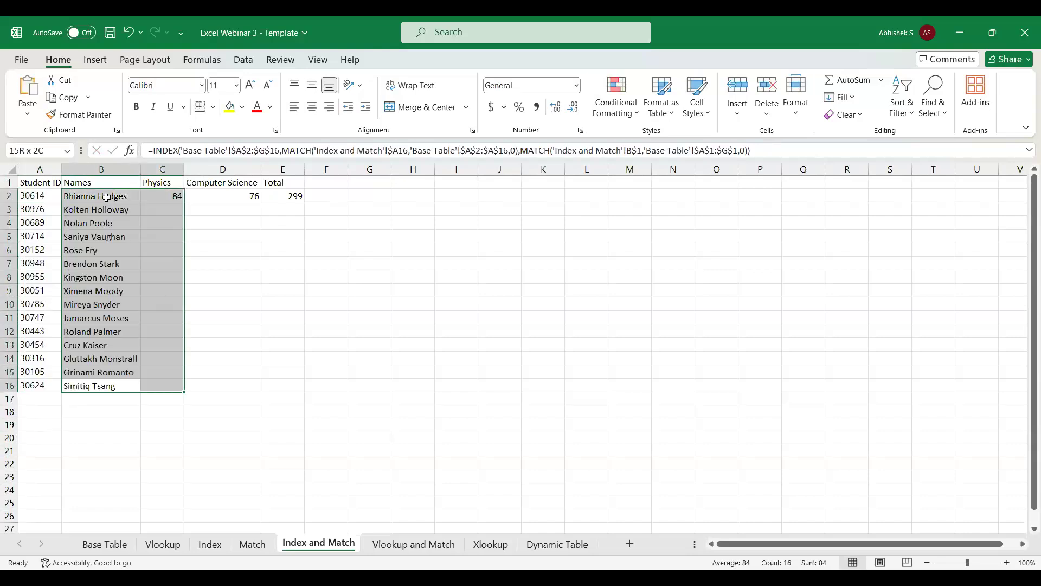
pyautogui.hotkey('shift', 'Right')
pyautogui.hotkey('shift', 'Right')
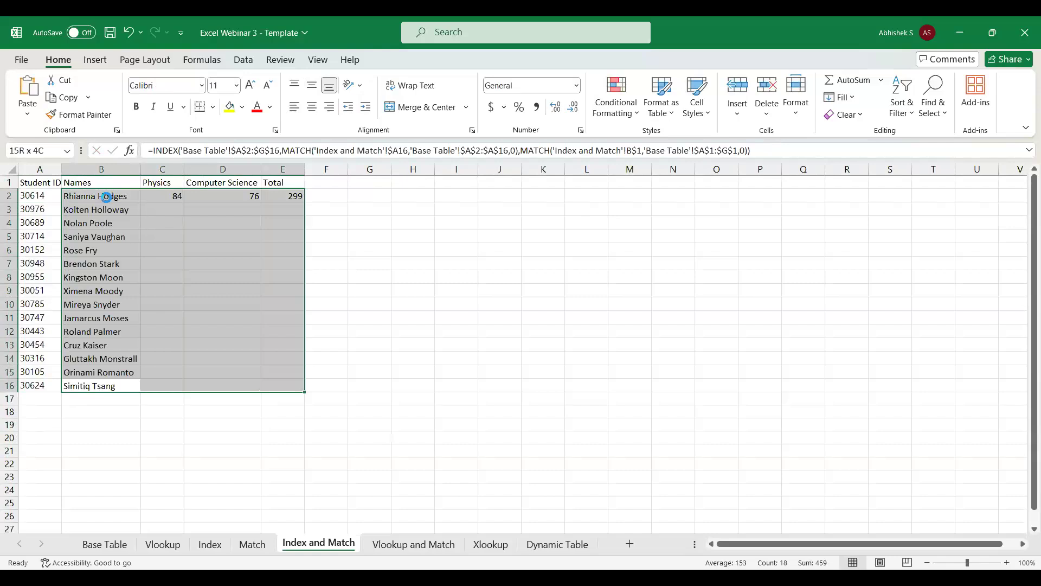
pyautogui.hotkey('ctrl', 'r')
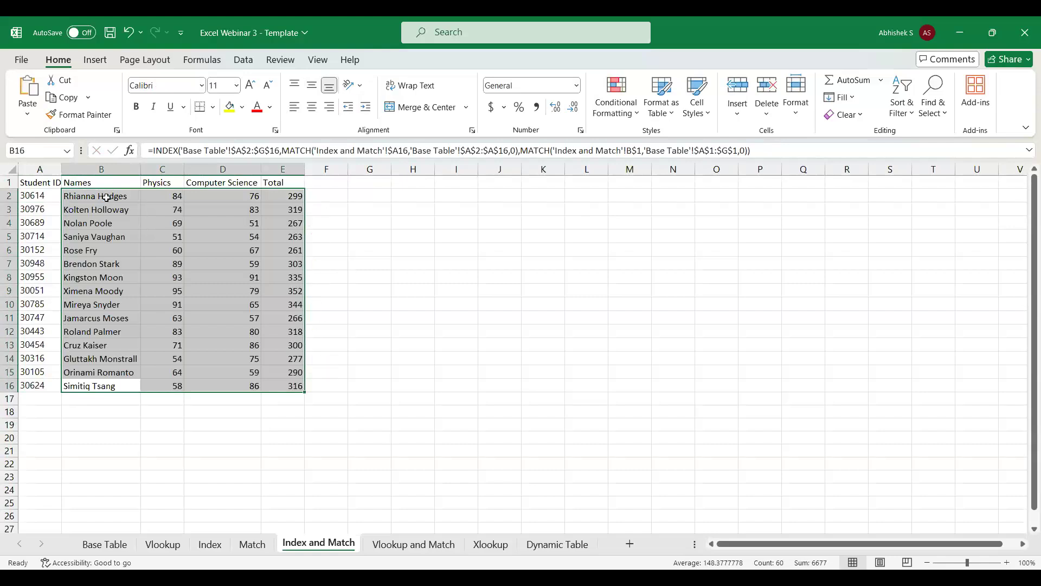
# Clear all lookup formulas from B2:E16 on the Index and Match sheet, leaving B2 selected.
pyautogui.click(106, 197)
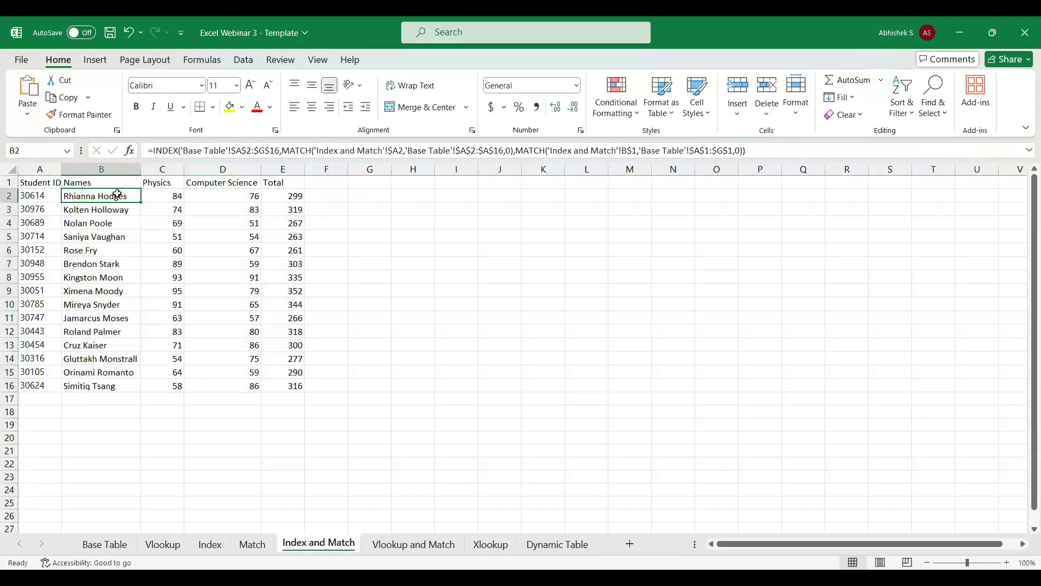
pyautogui.click(766, 147)
pyautogui.moveTo(766, 147); pyautogui.dragTo(62, 144)
pyautogui.hotkey('ctrl', 'c')
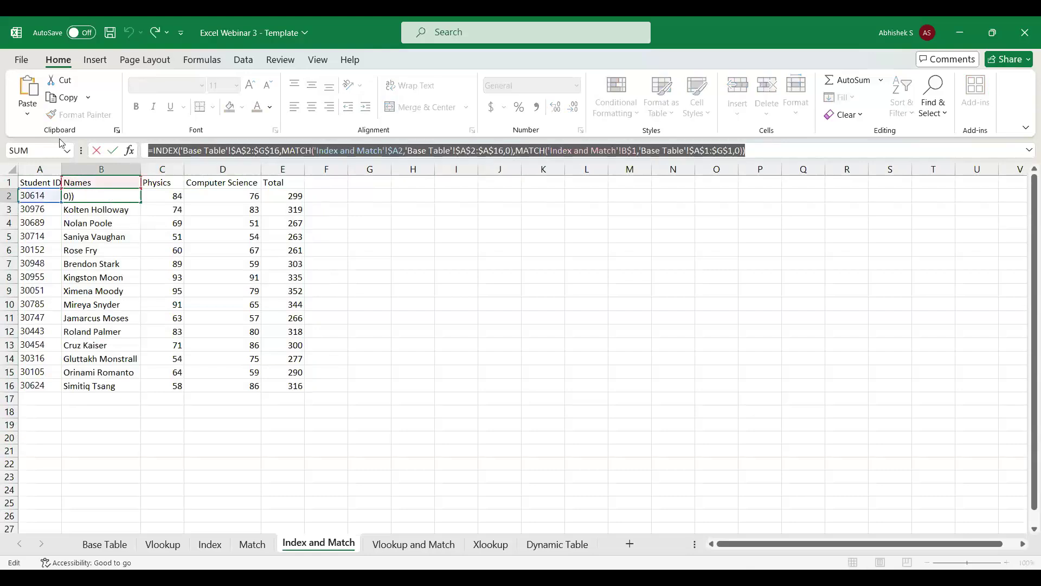
pyautogui.press('Escape')
pyautogui.hotkey('ctrl', 'shift', 'Down')
pyautogui.hotkey('ctrl', 'shift', 'Right')
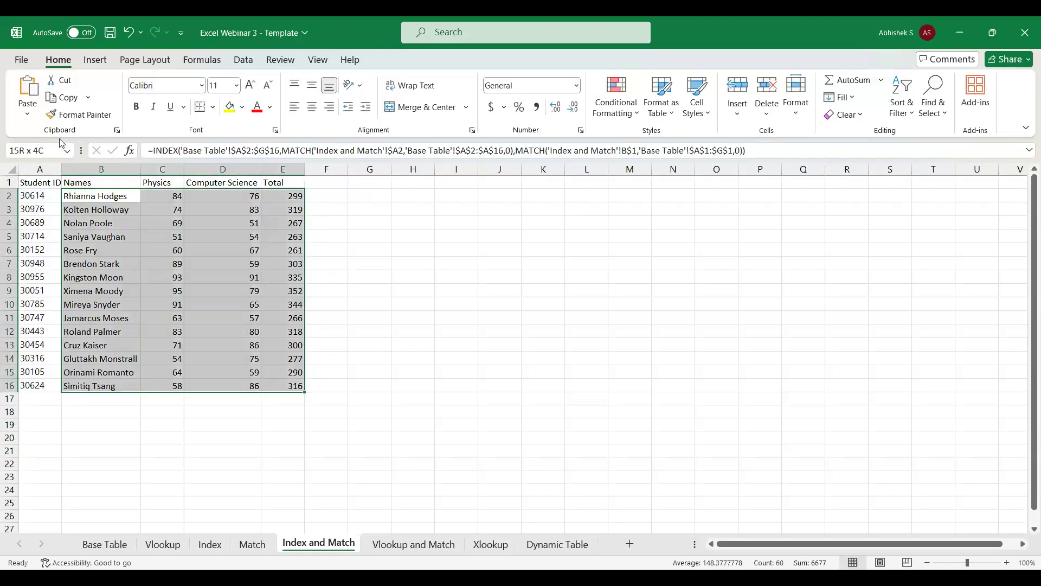
pyautogui.press('Delete')
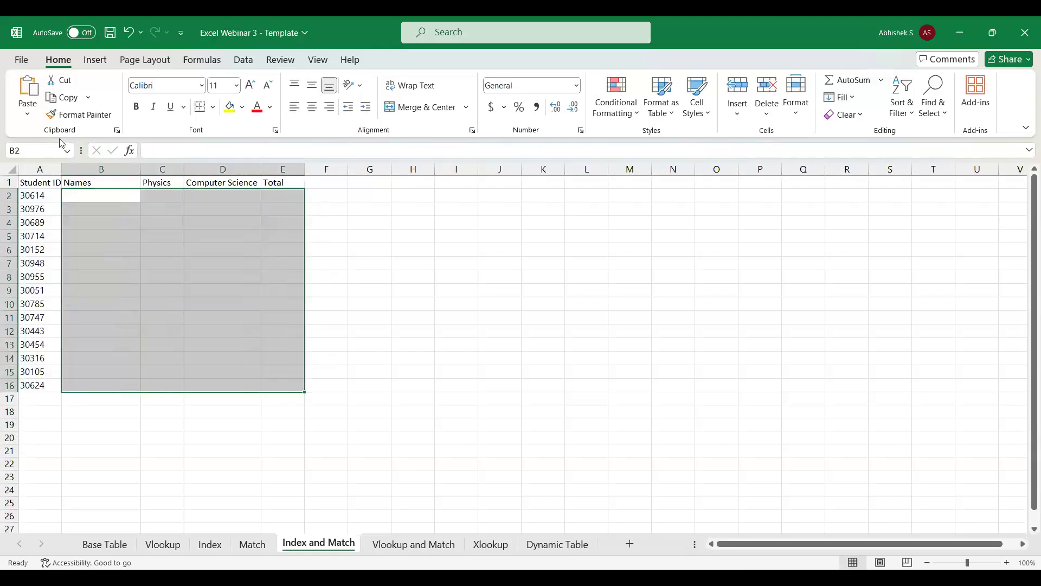
pyautogui.press('Up')
pyautogui.click(88, 199)
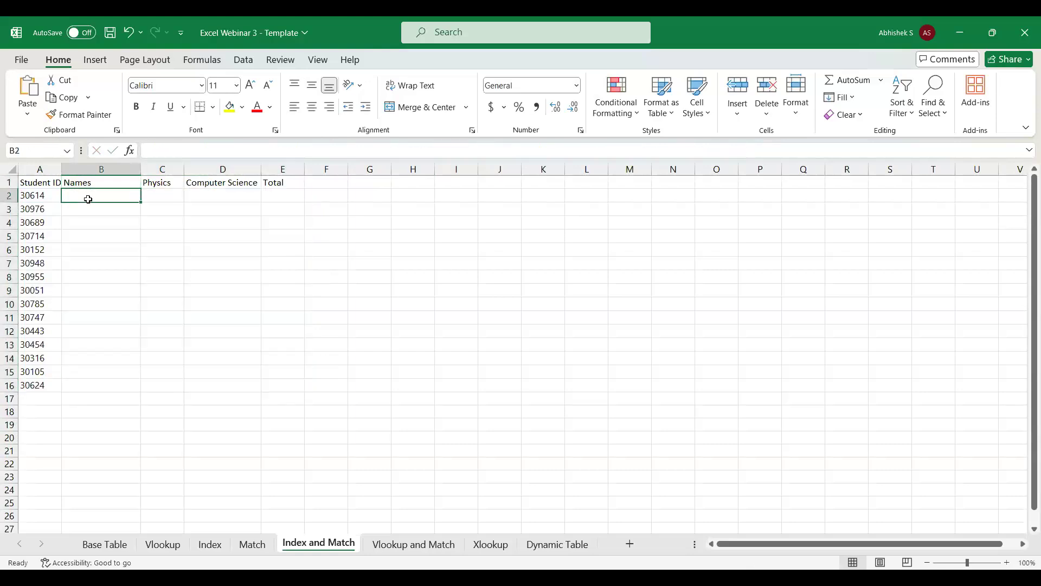
# Select the empty results range B2:E16 on the Index and Match sheet.
pyautogui.hotkey('ctrl', 'shift', 'Right')
pyautogui.press('Left')
pyautogui.press('Right')
pyautogui.hotkey('shift', 'Right')
pyautogui.hotkey('shift', 'Right')
pyautogui.hotkey('shift', 'Right')
pyautogui.hotkey('shift', 'Down')
pyautogui.hotkey('shift', 'Down')
pyautogui.hotkey('shift', 'Down')
pyautogui.hotkey('shift', 'Down')
pyautogui.hotkey('shift', 'Down')
pyautogui.hotkey('shift', 'Down')
pyautogui.hotkey('shift', 'Down')
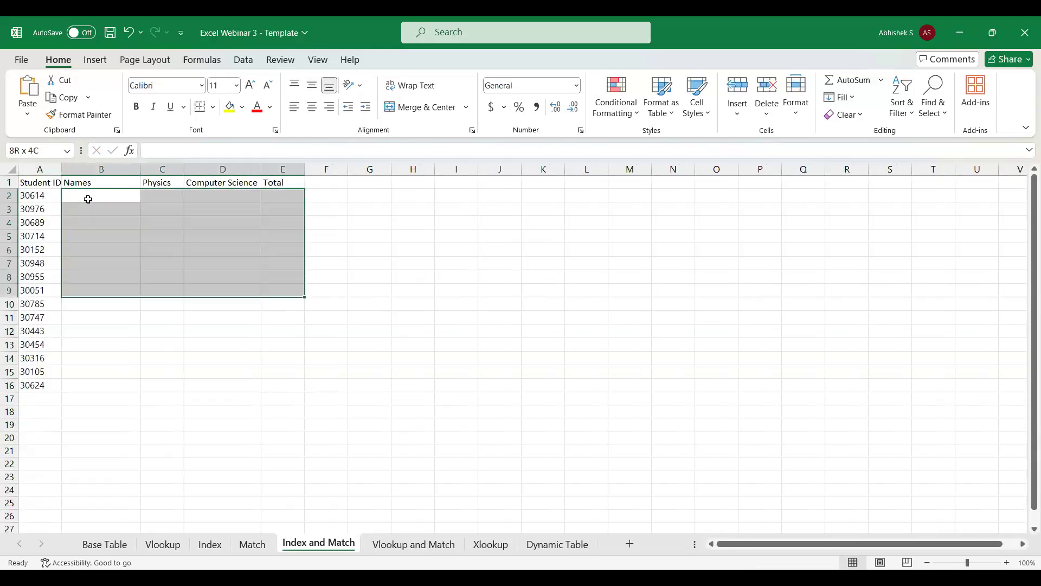
pyautogui.hotkey('shift', 'Down')
pyautogui.hotkey('shift', 'Down')
pyautogui.hotkey('shift', 'Down')
pyautogui.hotkey('shift', 'Down')
pyautogui.hotkey('shift', 'Down')
pyautogui.hotkey('shift', 'Down')
pyautogui.hotkey('shift', 'Down')
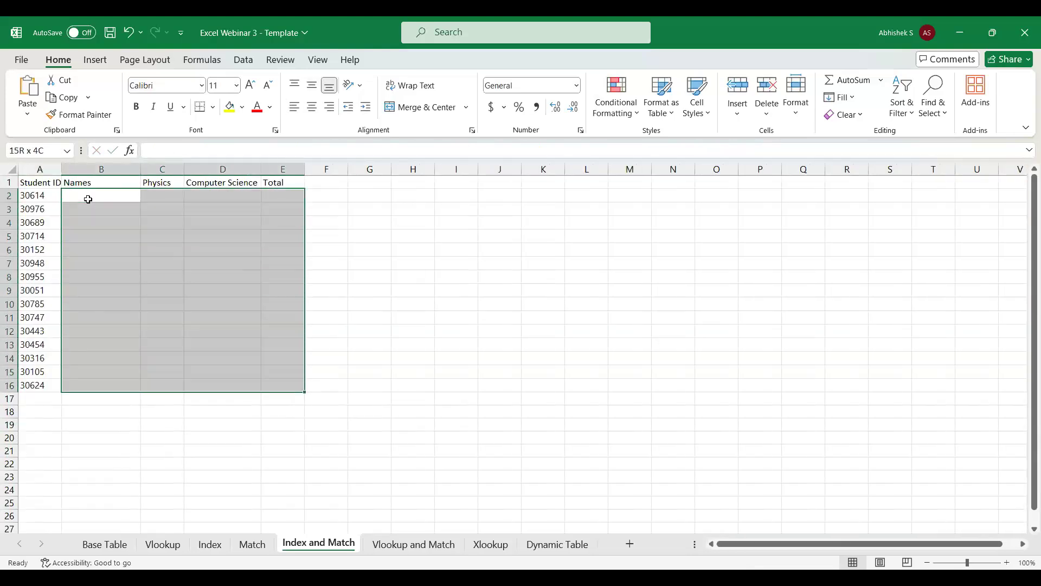
pyautogui.doubleClick(89, 198)
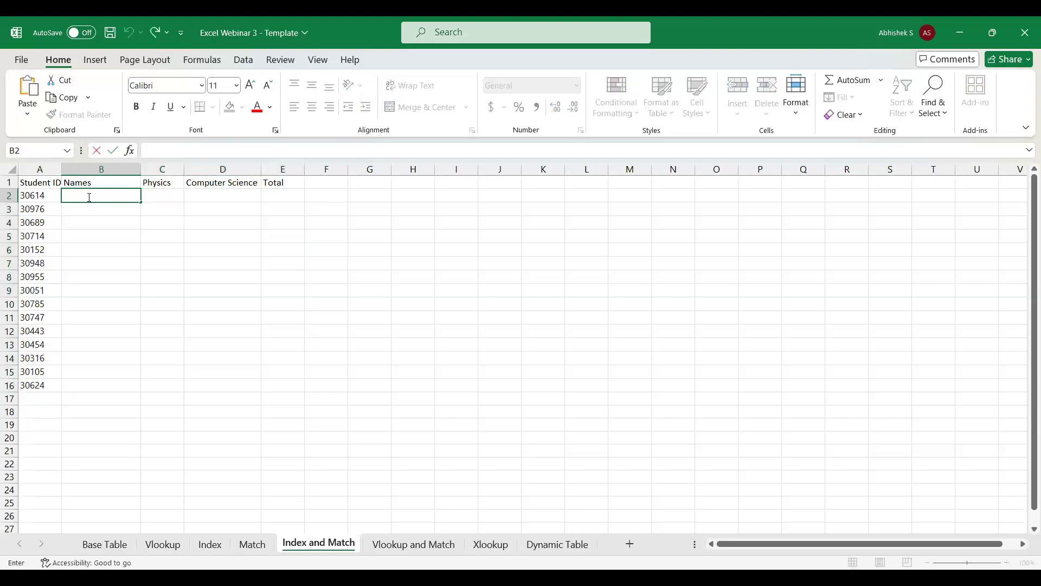
pyautogui.hotkey('ctrl', 'v')
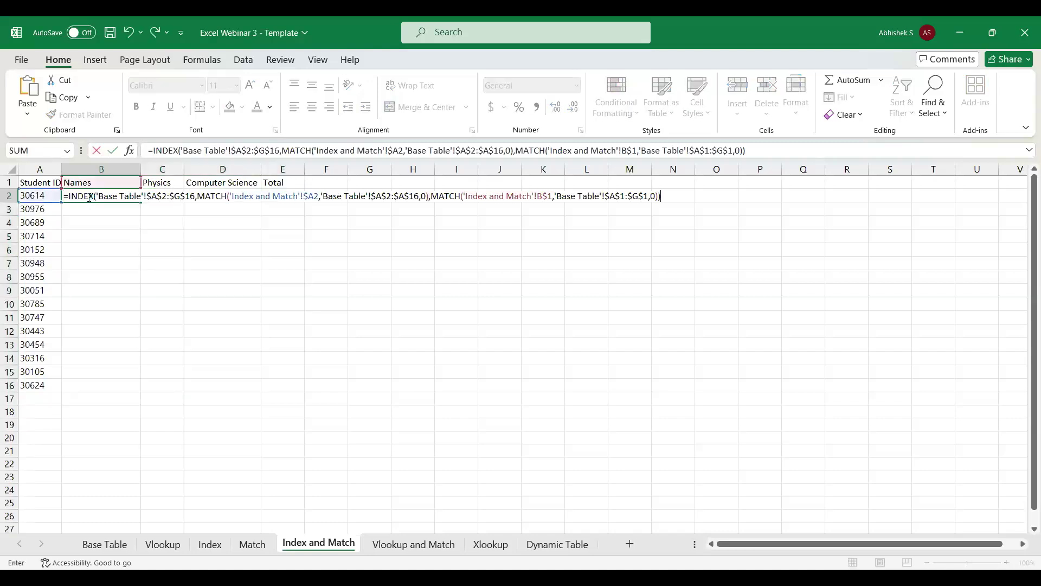
pyautogui.press('Escape')
pyautogui.hotkey('shift', 'Down')
pyautogui.hotkey('shift', 'Down')
pyautogui.hotkey('shift', 'Down')
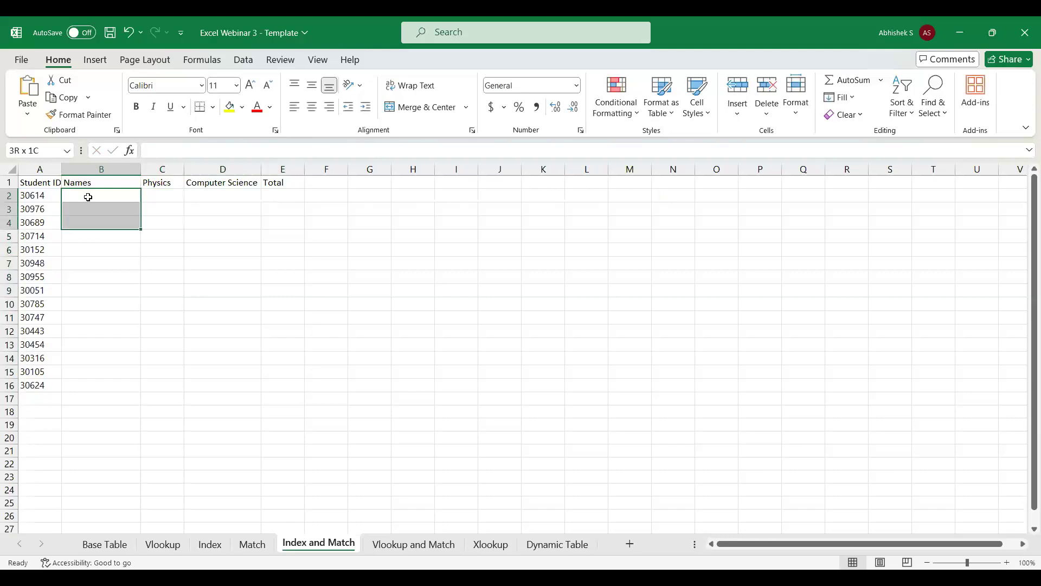
pyautogui.hotkey('shift', 'Right')
pyautogui.hotkey('shift', 'Right')
pyautogui.hotkey('shift', 'Right')
pyautogui.hotkey('shift', 'Down')
pyautogui.hotkey('shift', 'Down')
pyautogui.hotkey('shift', 'Down')
pyautogui.hotkey('shift', 'Down')
pyautogui.hotkey('shift', 'Down')
pyautogui.hotkey('shift', 'Down')
pyautogui.hotkey('shift', 'Down')
pyautogui.hotkey('shift', 'Down')
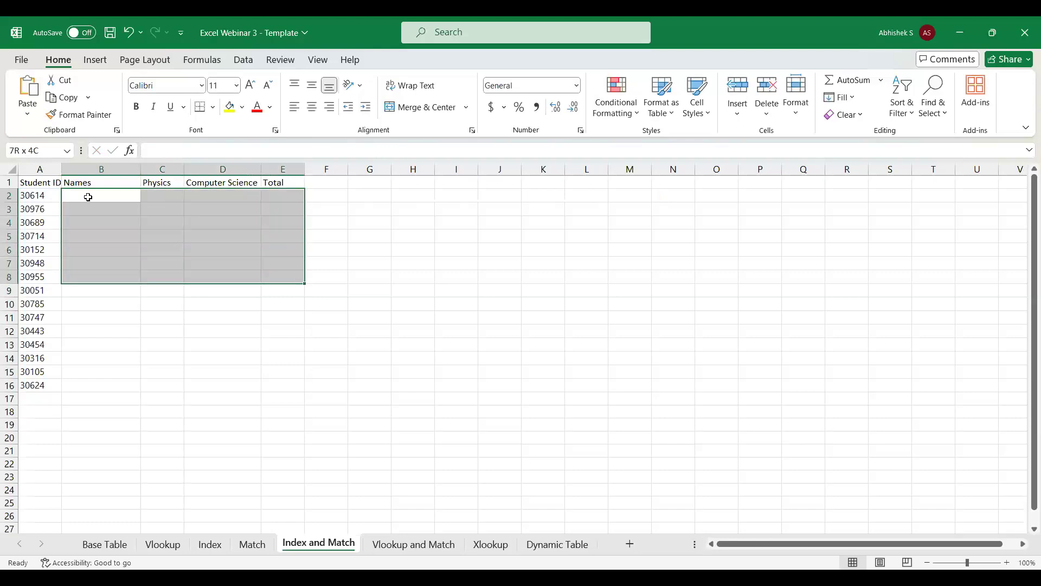
pyautogui.hotkey('shift', 'Down')
pyautogui.hotkey('shift', 'Down')
pyautogui.hotkey('shift', 'Down')
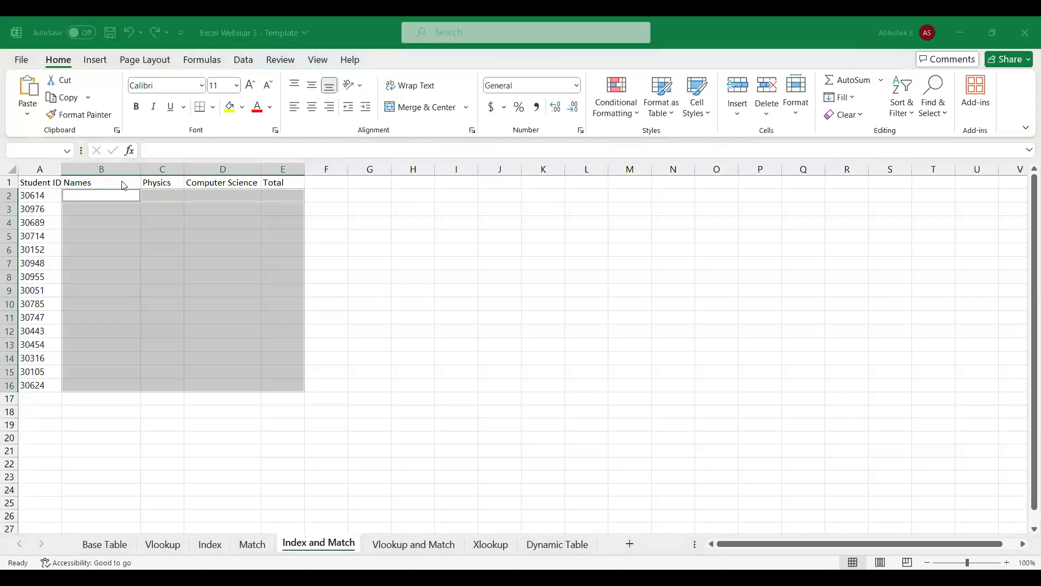
pyautogui.doubleClick(106, 195)
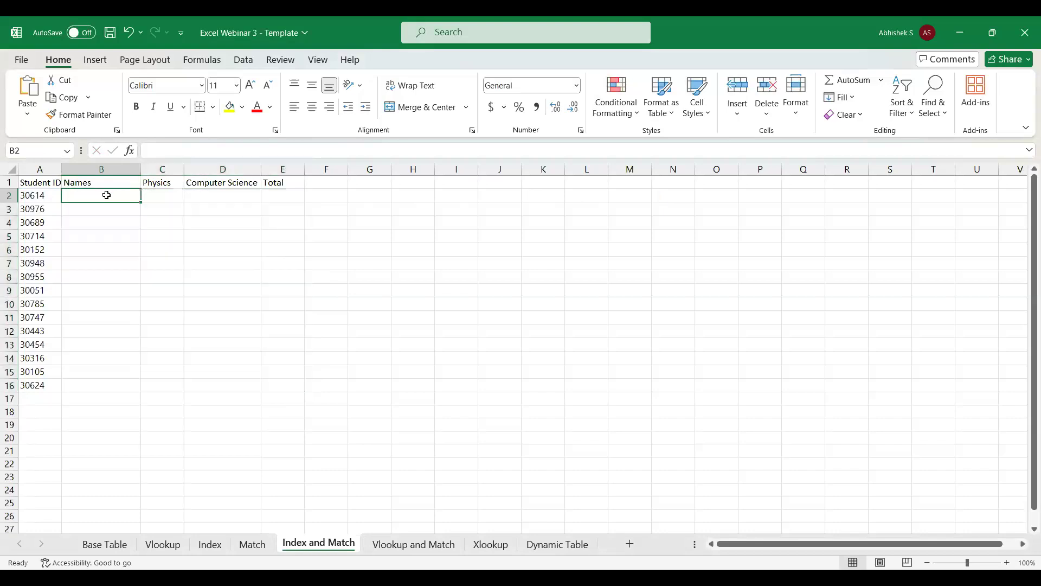
pyautogui.press('Escape')
pyautogui.hotkey('shift', 'Down')
pyautogui.hotkey('shift', 'Down')
pyautogui.hotkey('shift', 'Down')
pyautogui.hotkey('shift', 'Down')
pyautogui.hotkey('shift', 'Down')
pyautogui.hotkey('shift', 'Down')
pyautogui.hotkey('shift', 'Down')
pyautogui.hotkey('shift', 'Down')
pyautogui.hotkey('shift', 'Down')
pyautogui.hotkey('shift', 'Down')
pyautogui.hotkey('shift', 'Down')
pyautogui.hotkey('shift', 'Down')
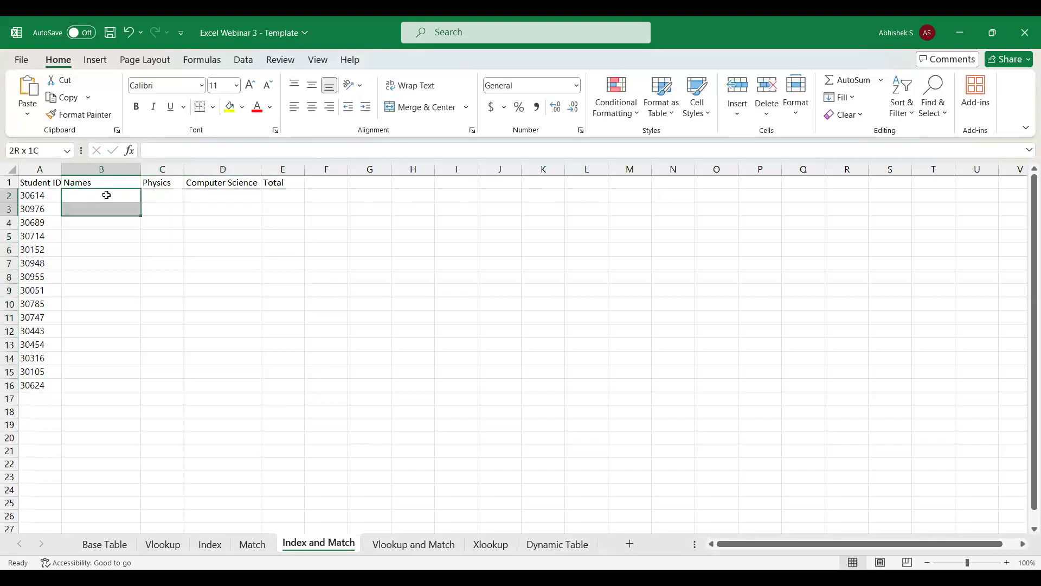
pyautogui.hotkey('shift', 'Down')
pyautogui.hotkey('shift', 'Down')
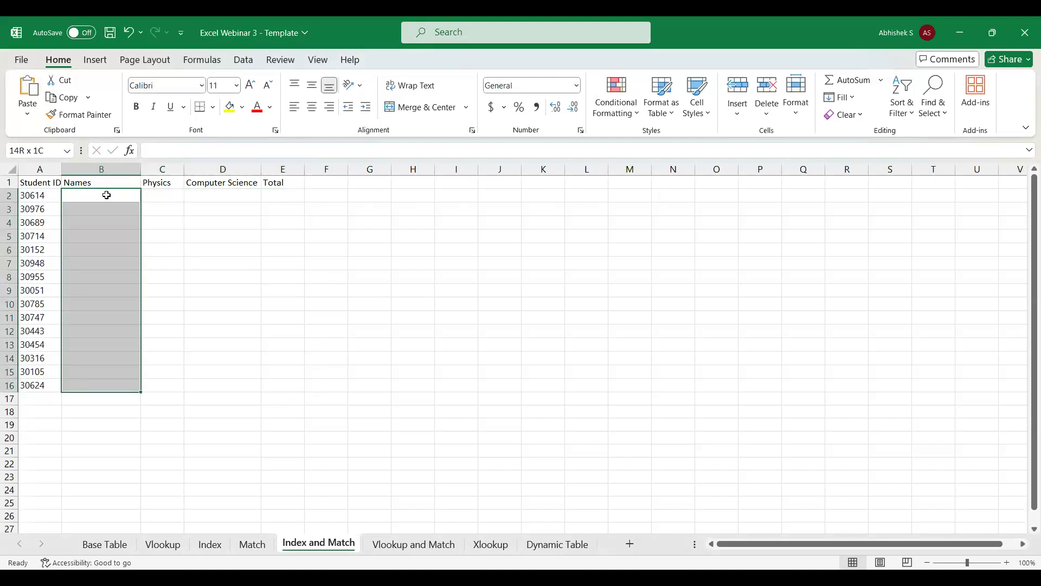
pyautogui.hotkey('shift', 'Right')
pyautogui.hotkey('shift', 'Right')
pyautogui.hotkey('shift', 'Right')
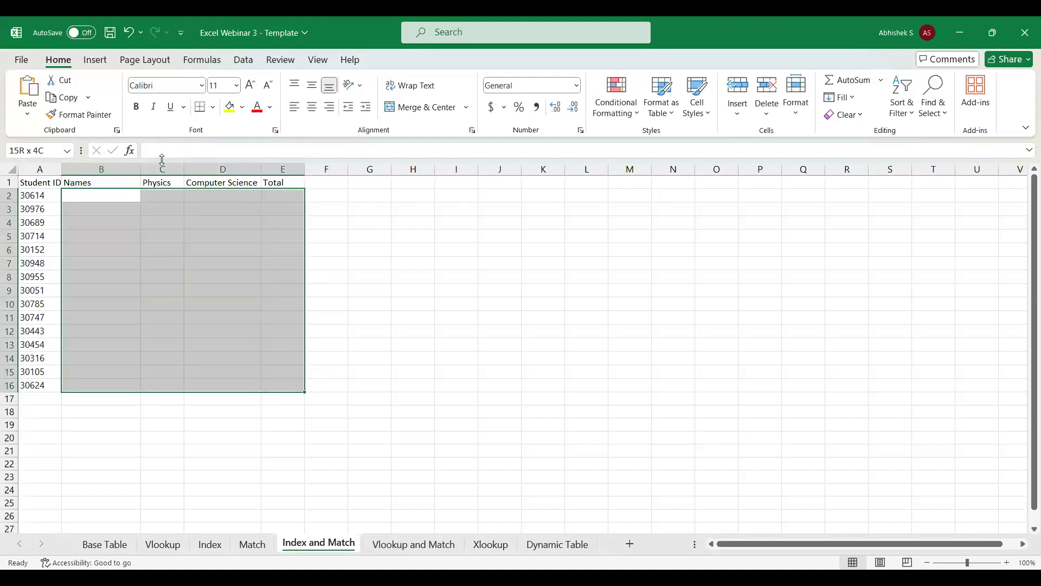
# Paste the copied INDEX and MATCH formula into B2 under Names and commit it.
pyautogui.click(89, 193)
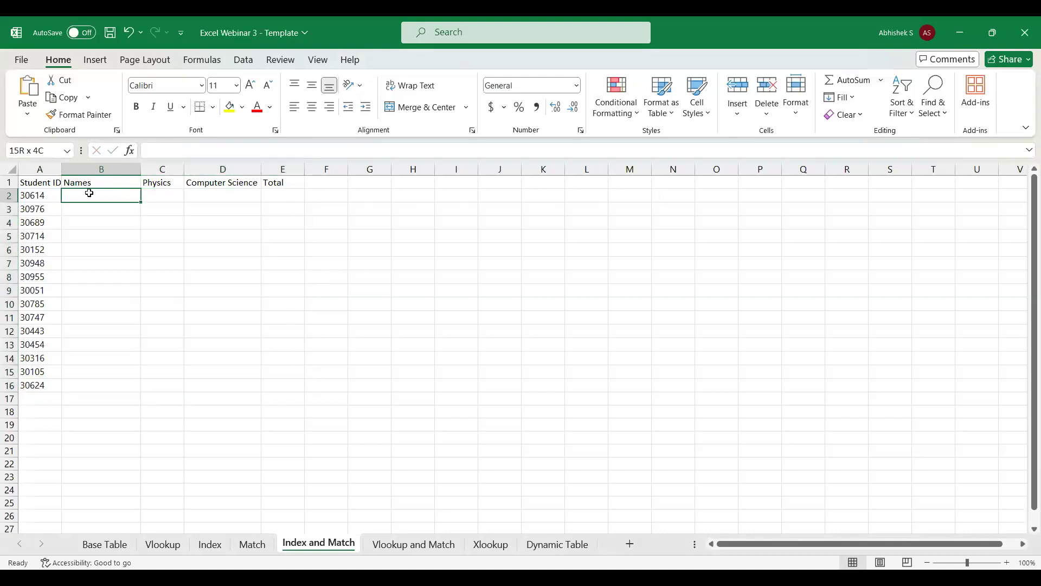
pyautogui.doubleClick(89, 193)
pyautogui.hotkey('ctrl', 'v')
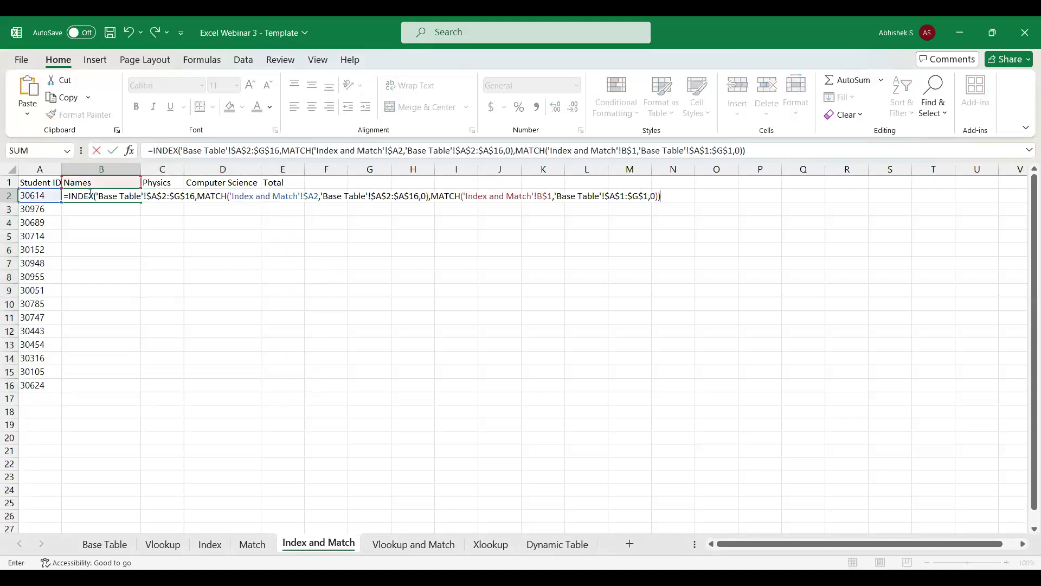
pyautogui.hotkey('ctrl', 'Return')
# Fill the B2 formula down and across the whole results range B2:E16.
pyautogui.hotkey('shift', 'Down')
pyautogui.hotkey('shift', 'Down')
pyautogui.hotkey('shift', 'Down')
pyautogui.hotkey('shift', 'Down')
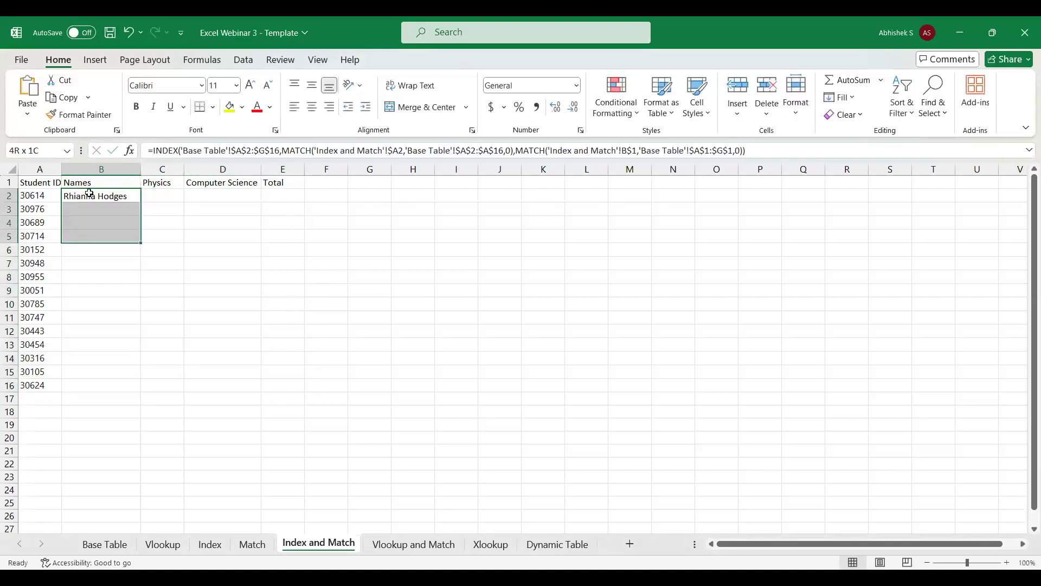
pyautogui.hotkey('shift', 'Down')
pyautogui.hotkey('shift', 'Down')
pyautogui.hotkey('shift', 'Down')
pyautogui.hotkey('shift', 'Down')
pyautogui.hotkey('shift', 'Down')
pyautogui.hotkey('shift', 'Down')
pyautogui.hotkey('shift', 'Down')
pyautogui.hotkey('shift', 'Down')
pyautogui.hotkey('shift', 'Down')
pyautogui.hotkey('shift', 'Down')
pyautogui.hotkey('shift', 'Down')
pyautogui.hotkey('shift', 'Up')
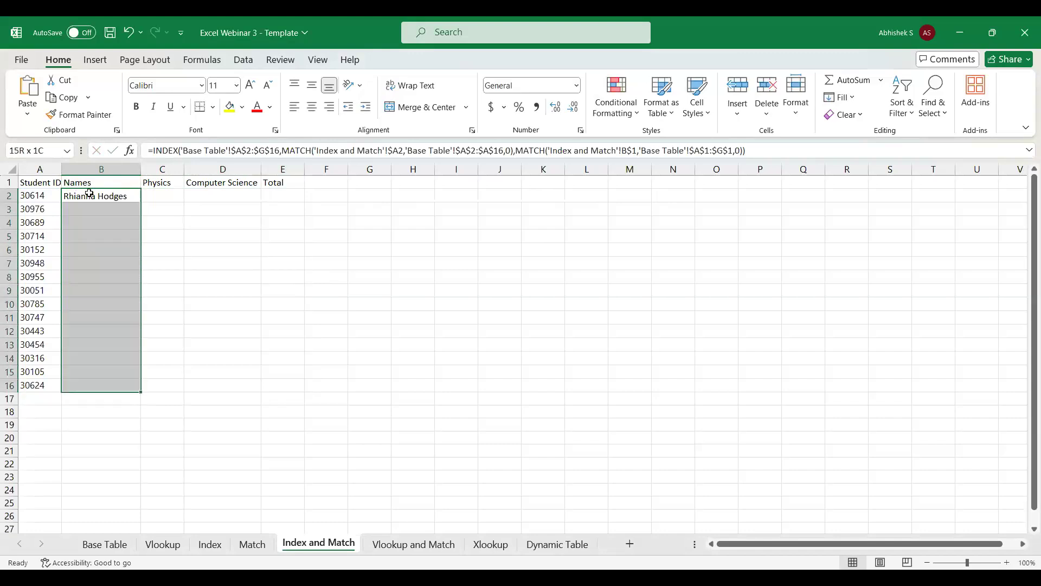
pyautogui.hotkey('shift', 'Right')
pyautogui.hotkey('shift', 'Right')
pyautogui.hotkey('shift', 'Right')
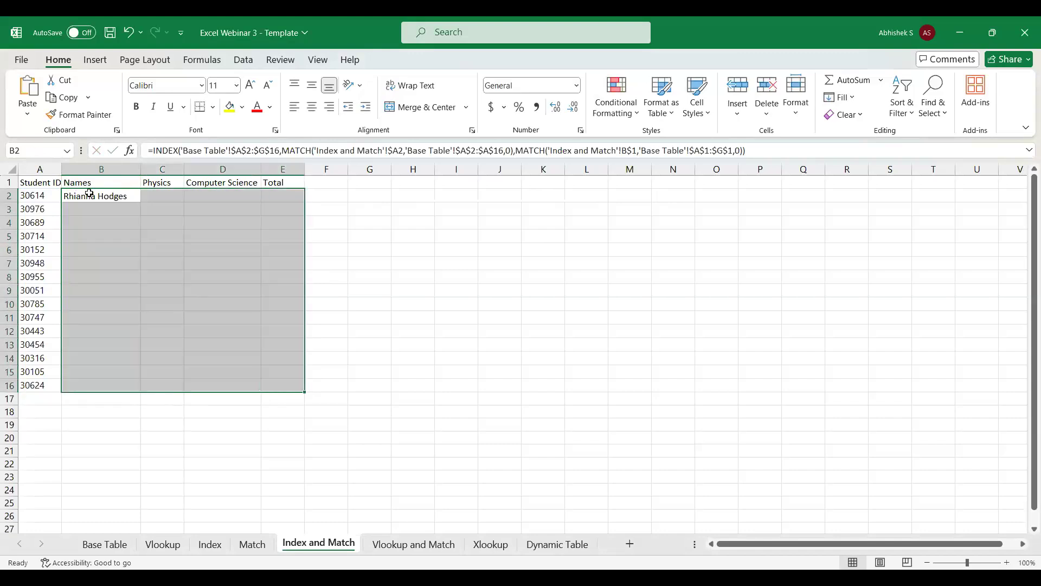
pyautogui.hotkey('ctrl', 'd')
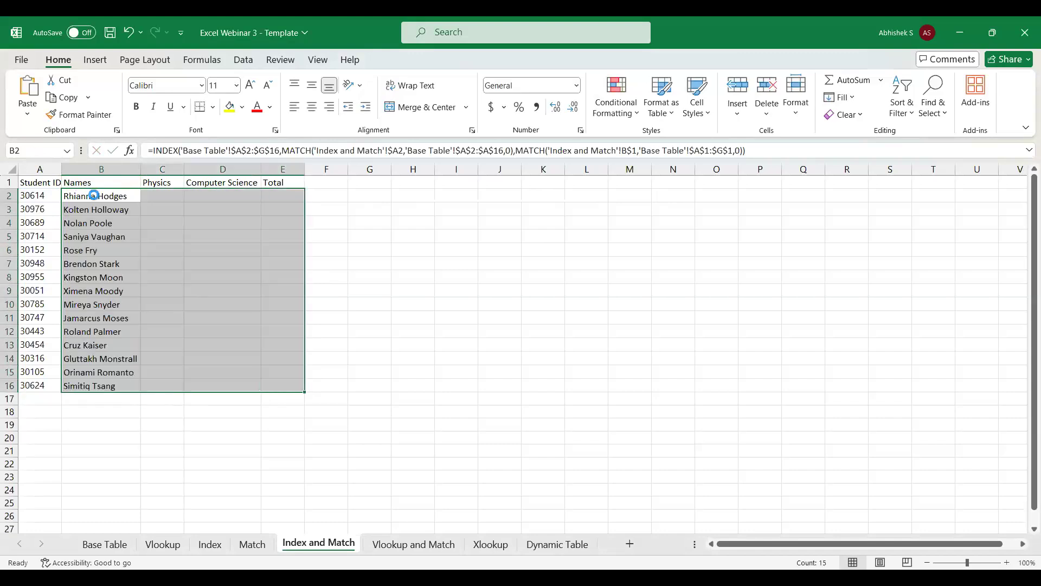
pyautogui.hotkey('ctrl', 'r')
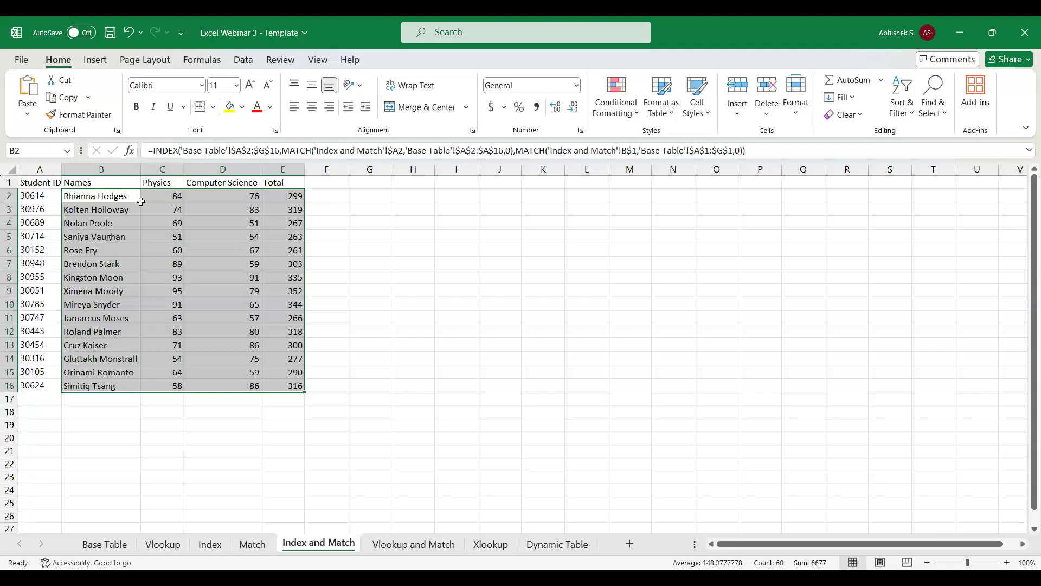
# Highlight the filled results range B2:E16 to review it.
pyautogui.click(100, 196)
pyautogui.hotkey('shift', 'Down')
pyautogui.hotkey('shift', 'Down')
pyautogui.hotkey('shift', 'Down')
pyautogui.hotkey('shift', 'Down')
pyautogui.hotkey('shift', 'Down')
pyautogui.hotkey('shift', 'Down')
pyautogui.hotkey('shift', 'Down')
pyautogui.hotkey('shift', 'Down')
pyautogui.hotkey('shift', 'Down')
pyautogui.hotkey('shift', 'Down')
pyautogui.hotkey('shift', 'Down')
pyautogui.hotkey('shift', 'Down')
pyautogui.hotkey('shift', 'Down')
pyautogui.hotkey('shift', 'Down')
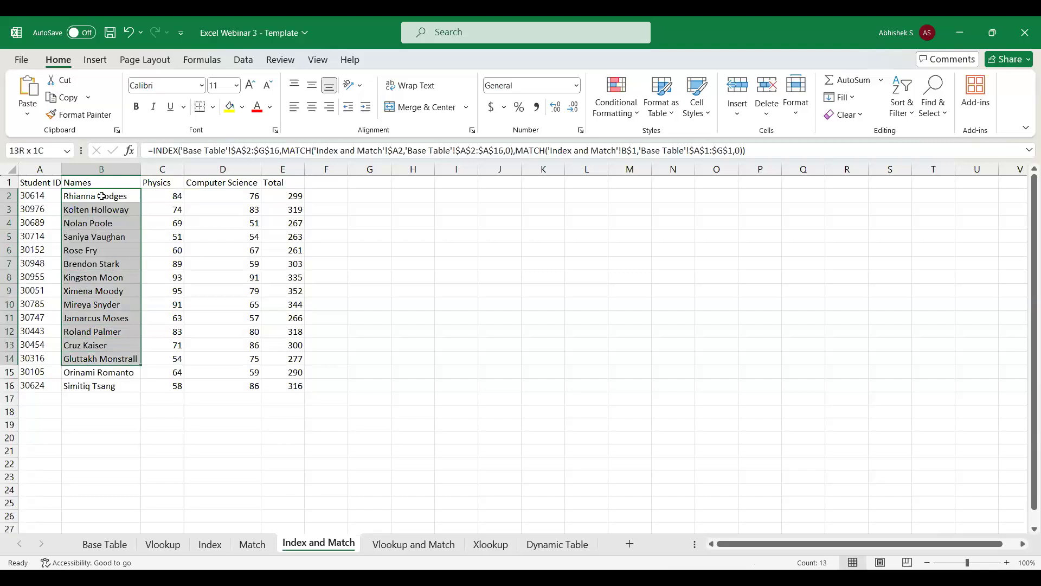
pyautogui.hotkey('shift', 'Right')
pyautogui.hotkey('shift', 'Right')
pyautogui.hotkey('shift', 'Right')
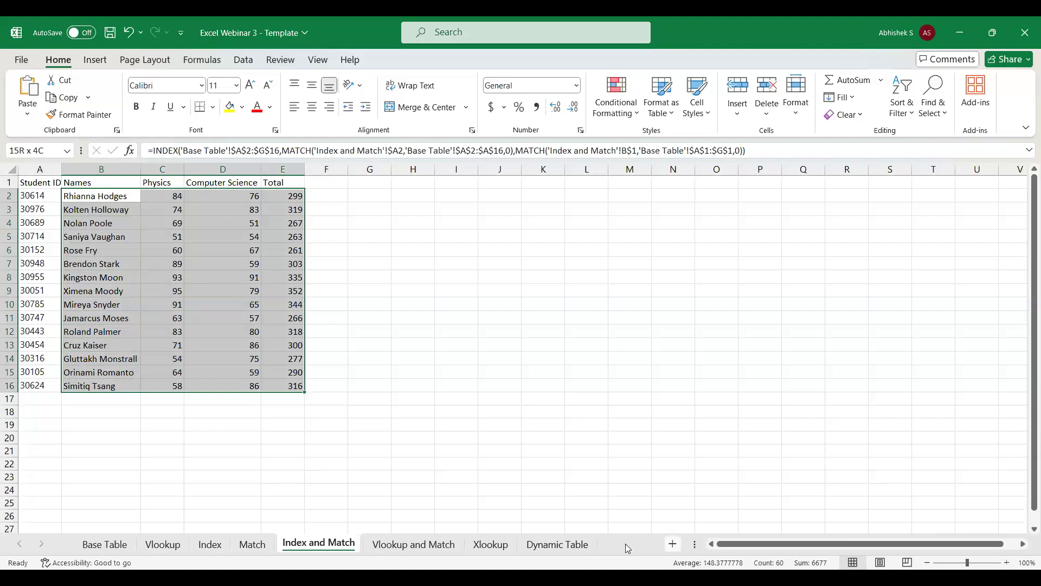
# Add a new sheet named HLookup and place it between the Xlookup and Dynamic Table sheets.
pyautogui.click(628, 543)
pyautogui.doubleClick(385, 542)
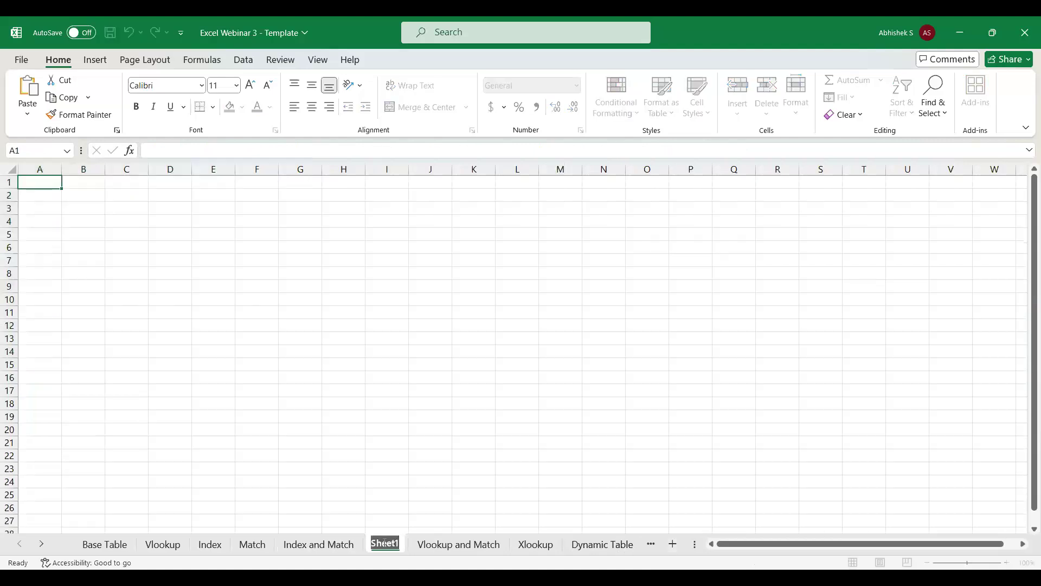
pyautogui.write('HLookiup4')
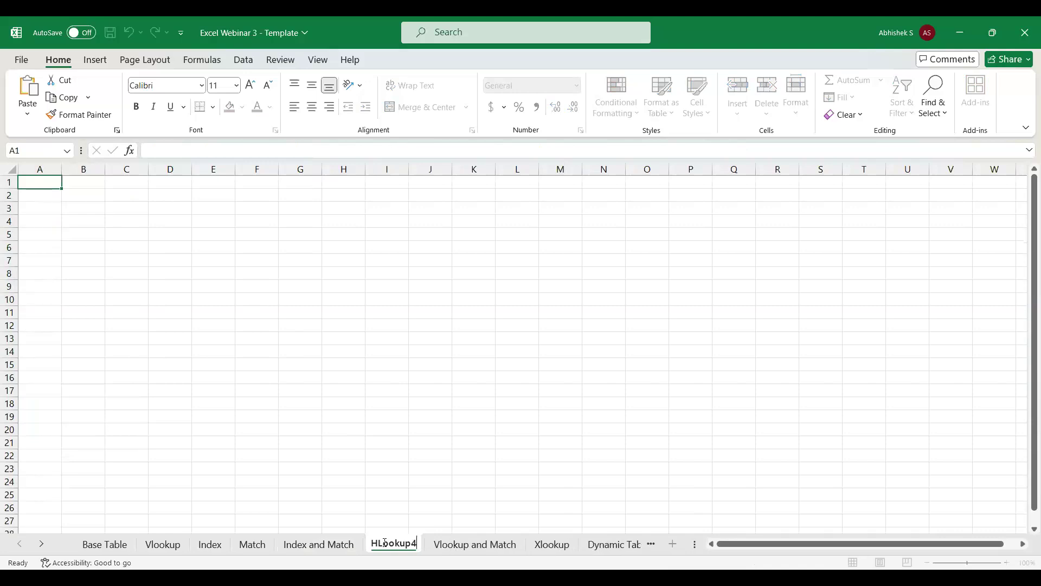
pyautogui.press('BackSpace')
pyautogui.press('Return')
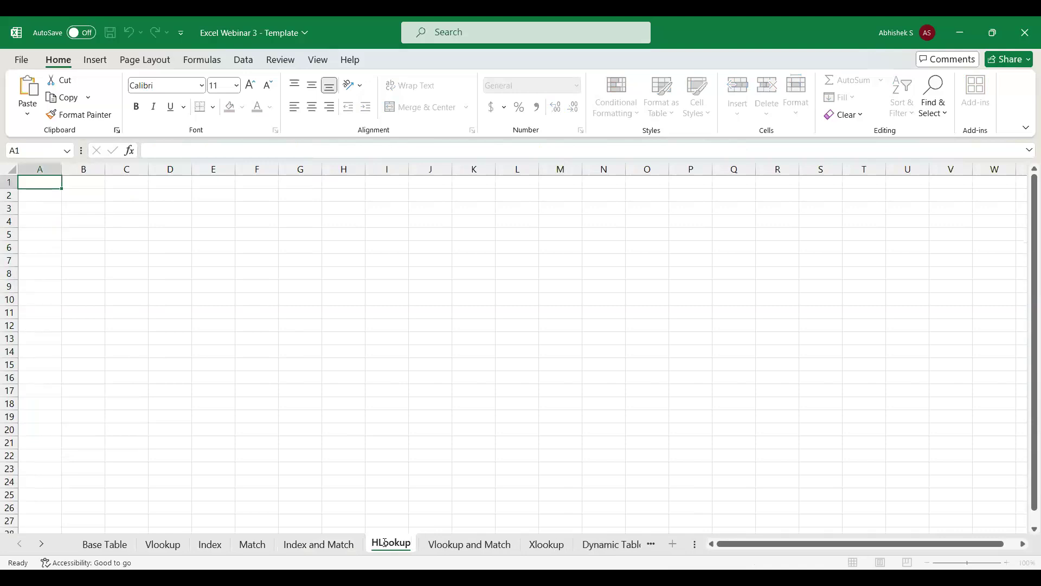
pyautogui.moveTo(411, 545); pyautogui.dragTo(577, 545)
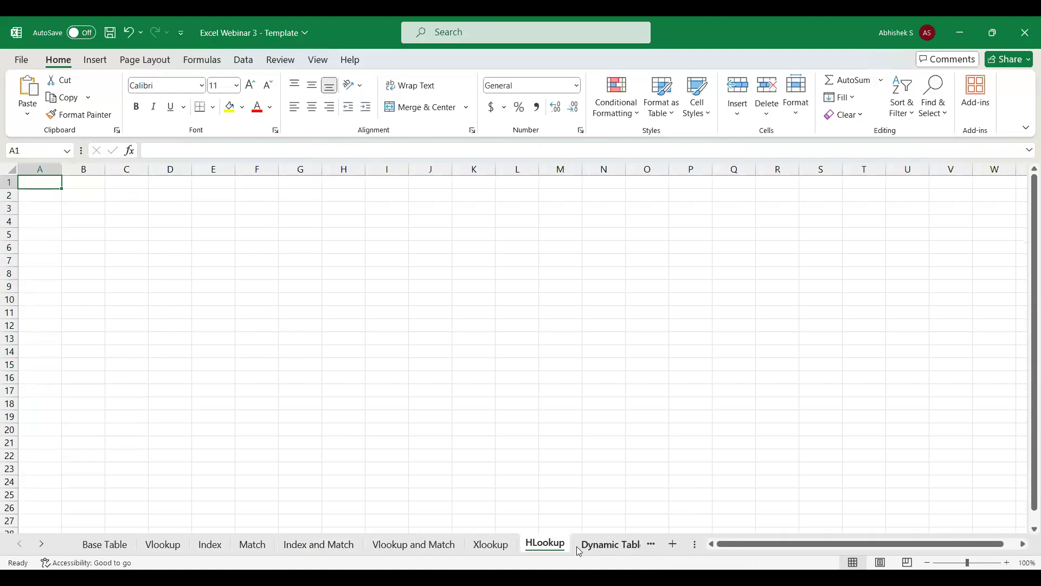
# Review the INDEX and MATCH formula in B2 of the Index and Match sheet.
pyautogui.click(430, 547)
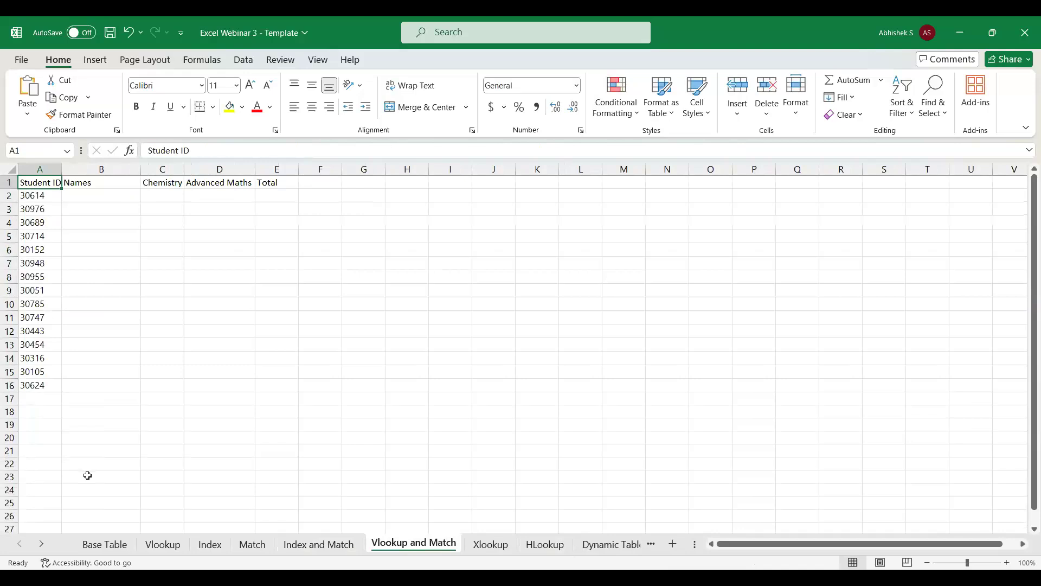
pyautogui.click(298, 544)
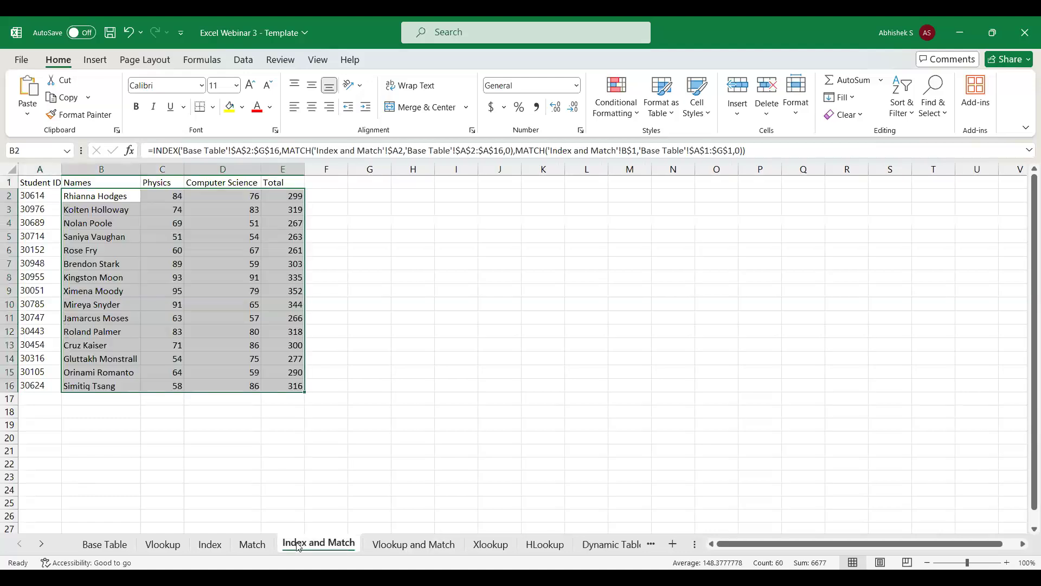
pyautogui.click(67, 195)
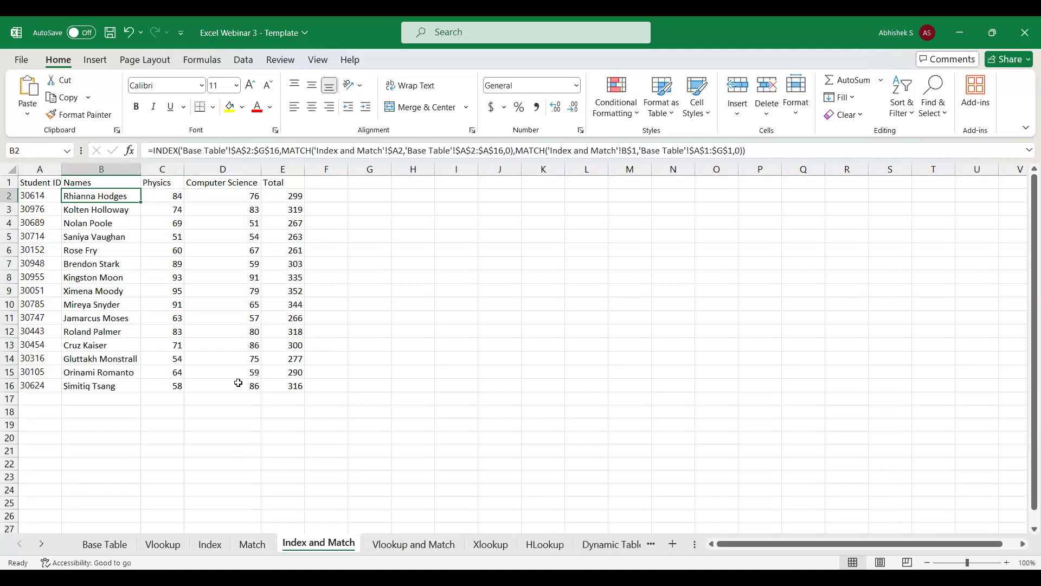
# Start a VLOOKUP formula in B2 of the Vlookup and Match sheet with A2 as the lookup value.
pyautogui.click(407, 543)
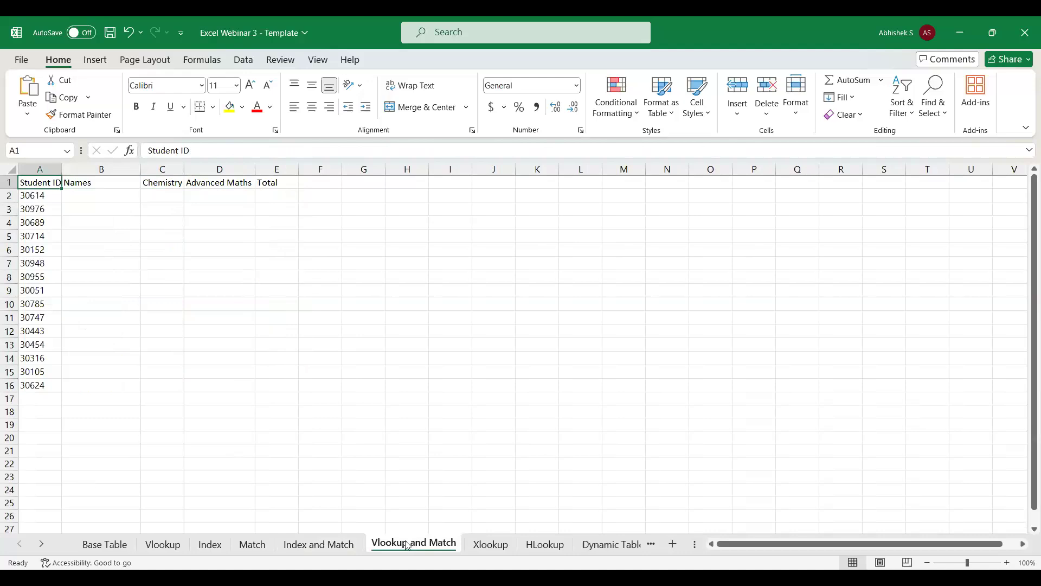
pyautogui.press('Down')
pyautogui.press('Right')
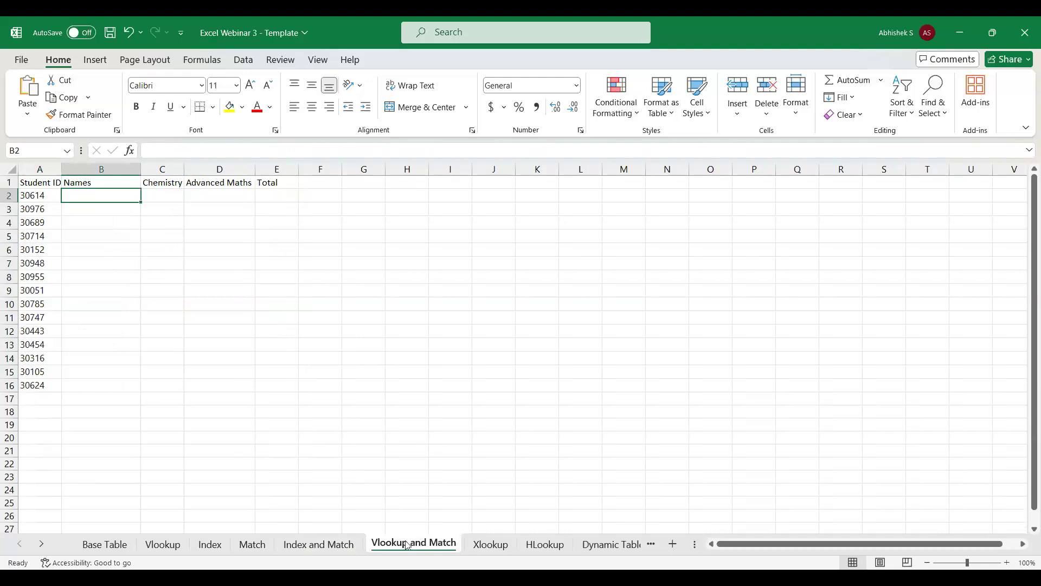
pyautogui.write('=')
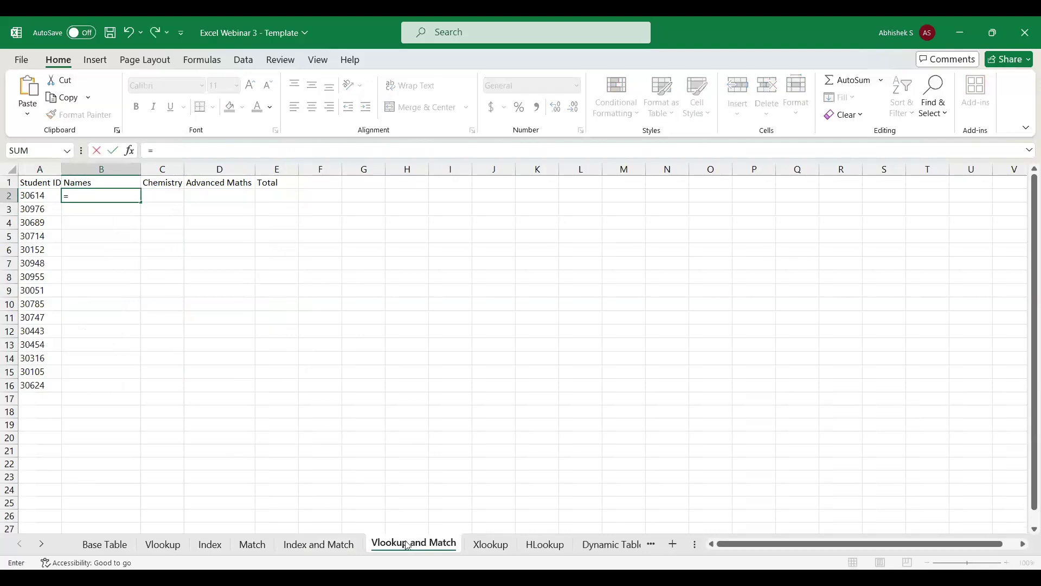
pyautogui.write('vlo')
pyautogui.press('Tab')
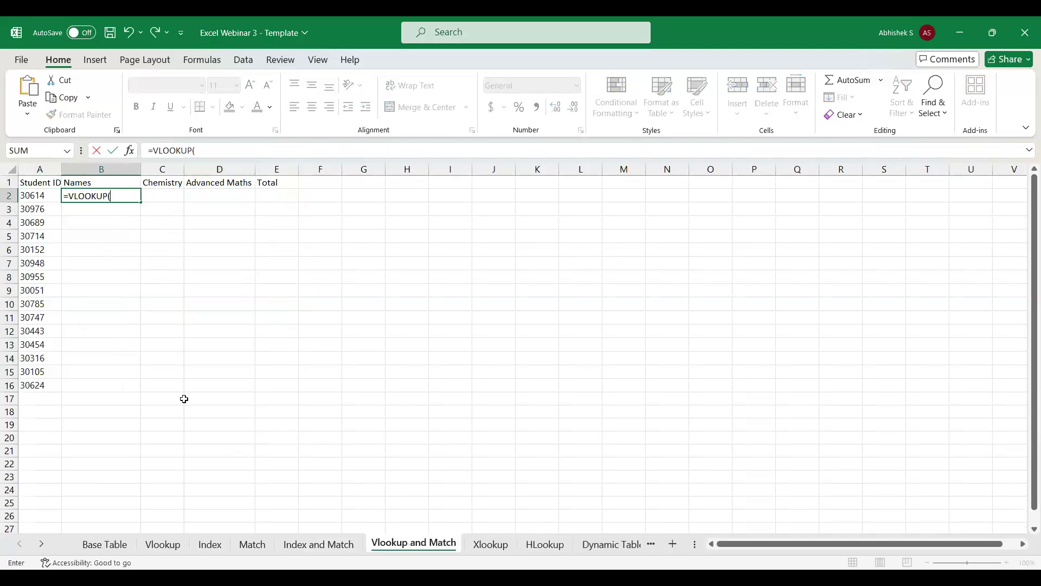
pyautogui.click(34, 199)
pyautogui.write(',')
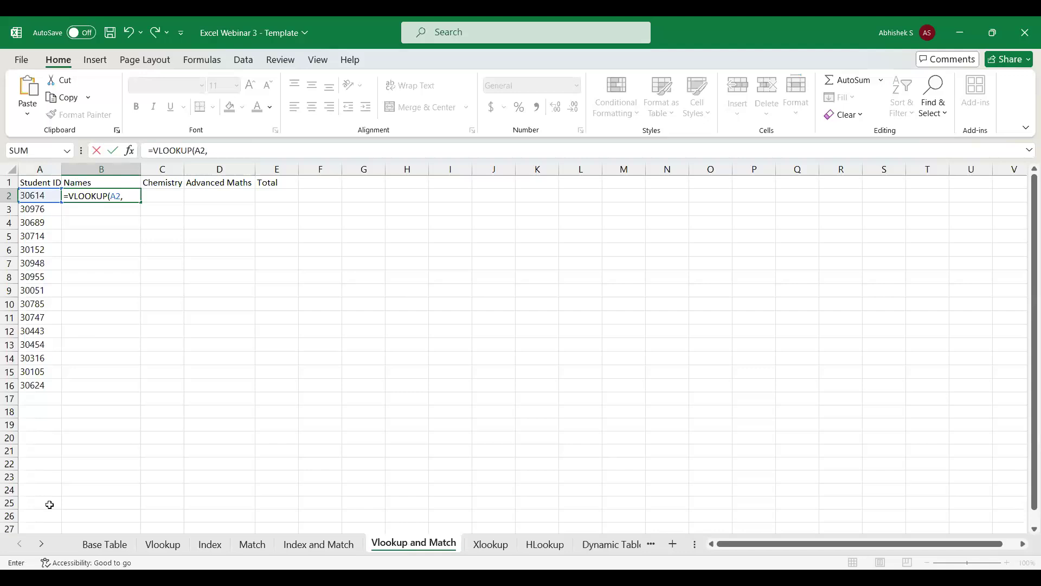
# Set columns A:B of the Base Table sheet as the table array in the VLOOKUP formula.
pyautogui.click(90, 549)
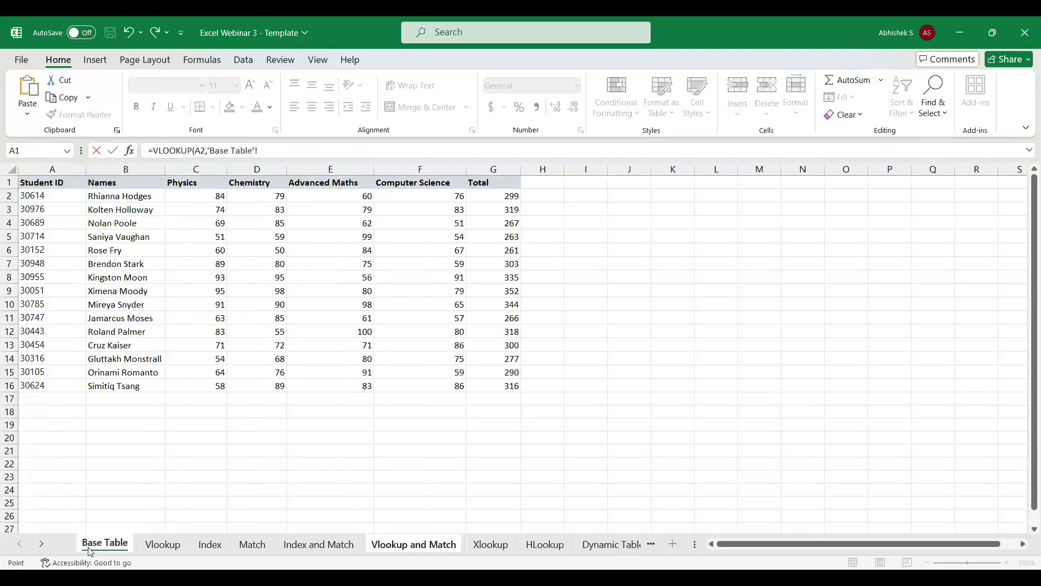
pyautogui.click(63, 169)
pyautogui.moveTo(63, 168); pyautogui.dragTo(105, 201)
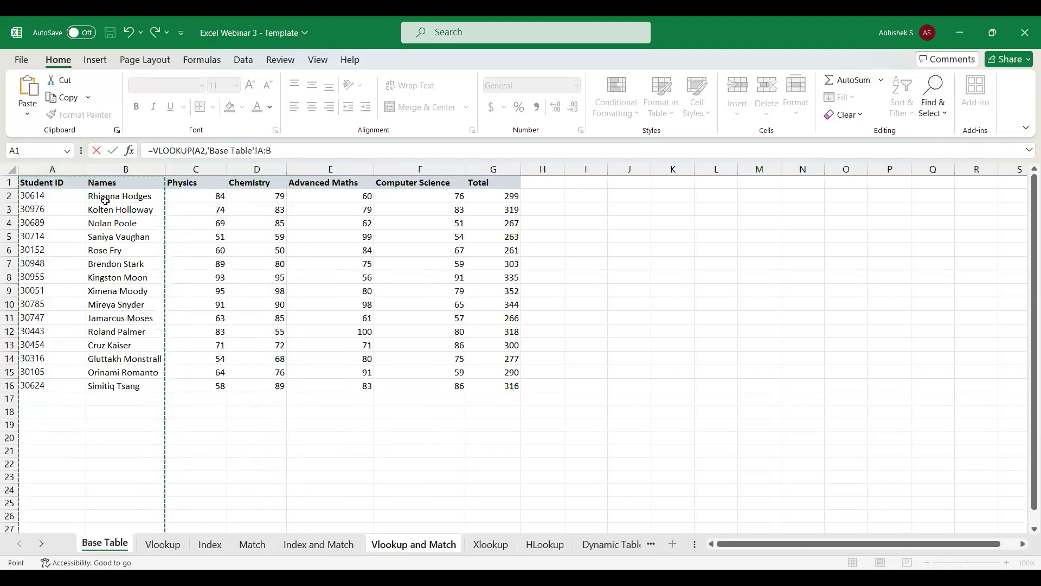
pyautogui.write(',')
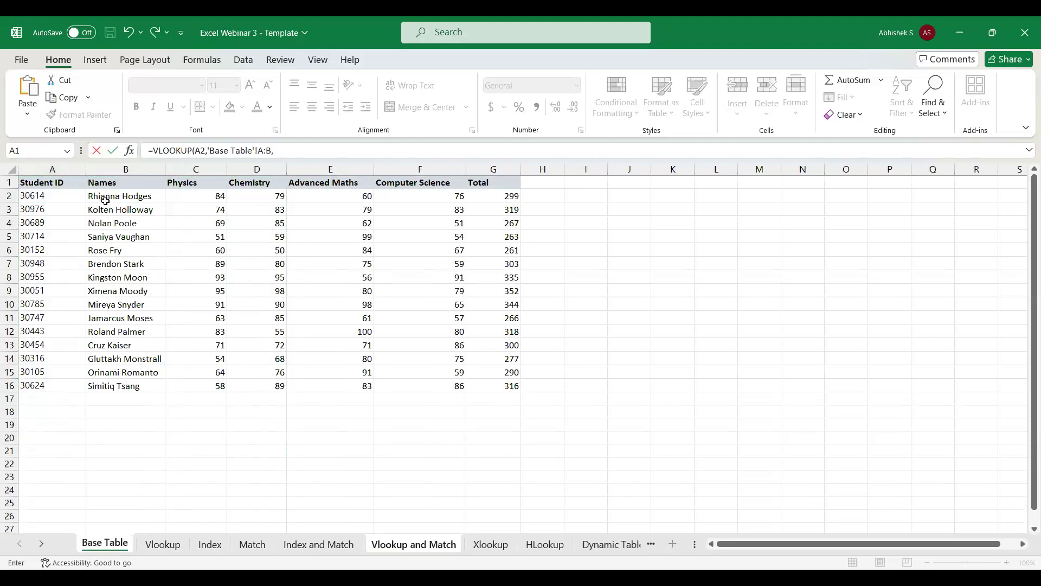
# Replace the VLOOKUP table array with the absolute range $A$2:$G$16 on the Base Table sheet.
pyautogui.click(279, 152)
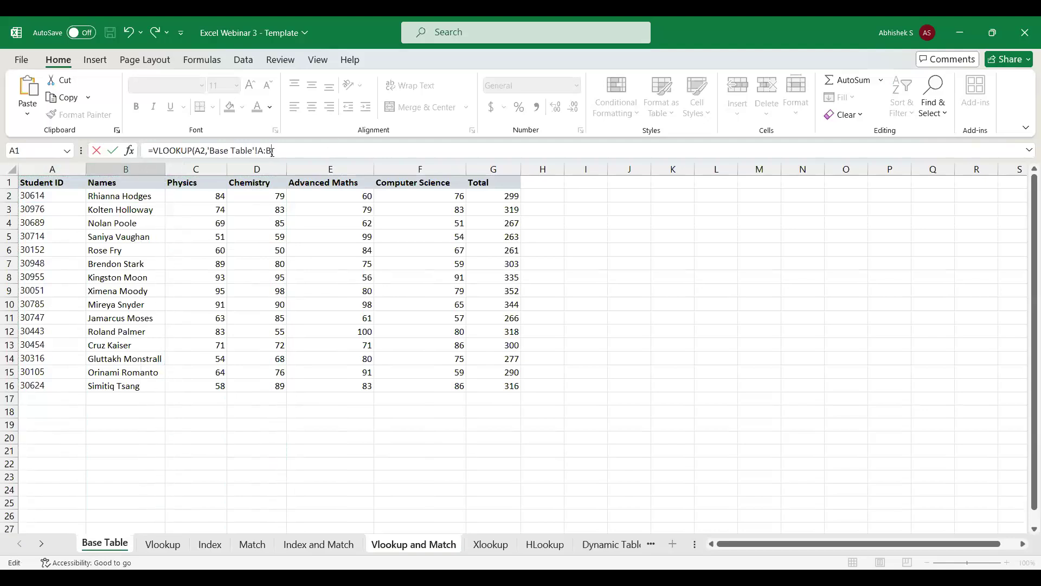
pyautogui.press('BackSpace')
pyautogui.press('BackSpace')
pyautogui.press('BackSpace')
pyautogui.press('BackSpace')
pyautogui.press('BackSpace')
pyautogui.press('BackSpace')
pyautogui.press('BackSpace')
pyautogui.press('BackSpace')
pyautogui.press('BackSpace')
pyautogui.press('BackSpace')
pyautogui.press('BackSpace')
pyautogui.press('BackSpace')
pyautogui.press('BackSpace')
pyautogui.press('BackSpace')
pyautogui.press('BackSpace')
pyautogui.press('BackSpace')
pyautogui.click(73, 195)
pyautogui.hotkey('shift', 'Right')
pyautogui.hotkey('shift', 'Right')
pyautogui.hotkey('shift', 'Right')
pyautogui.hotkey('shift', 'Right')
pyautogui.hotkey('shift', 'Right')
pyautogui.hotkey('shift', 'Right')
pyautogui.hotkey('shift', 'Down')
pyautogui.hotkey('shift', 'Down')
pyautogui.hotkey('shift', 'Down')
pyautogui.hotkey('shift', 'Down')
pyautogui.hotkey('shift', 'Down')
pyautogui.hotkey('shift', 'Down')
pyautogui.hotkey('shift', 'Down')
pyautogui.hotkey('shift', 'Down')
pyautogui.hotkey('shift', 'Down')
pyautogui.hotkey('shift', 'Down')
pyautogui.hotkey('shift', 'Down')
pyautogui.hotkey('shift', 'Down')
pyautogui.hotkey('shift', 'Down')
pyautogui.hotkey('shift', 'Down')
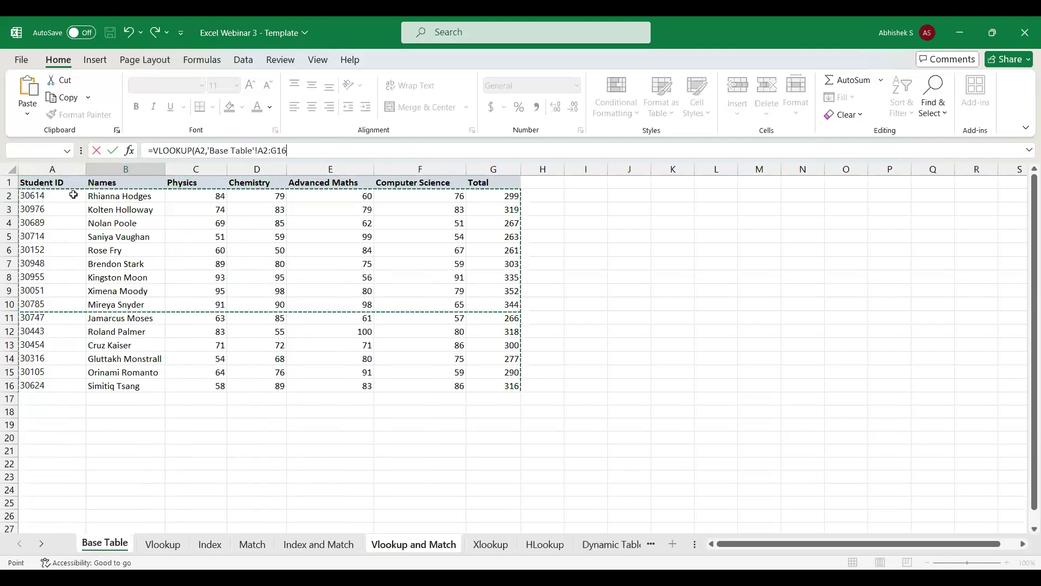
pyautogui.press('F4')
pyautogui.write(',')
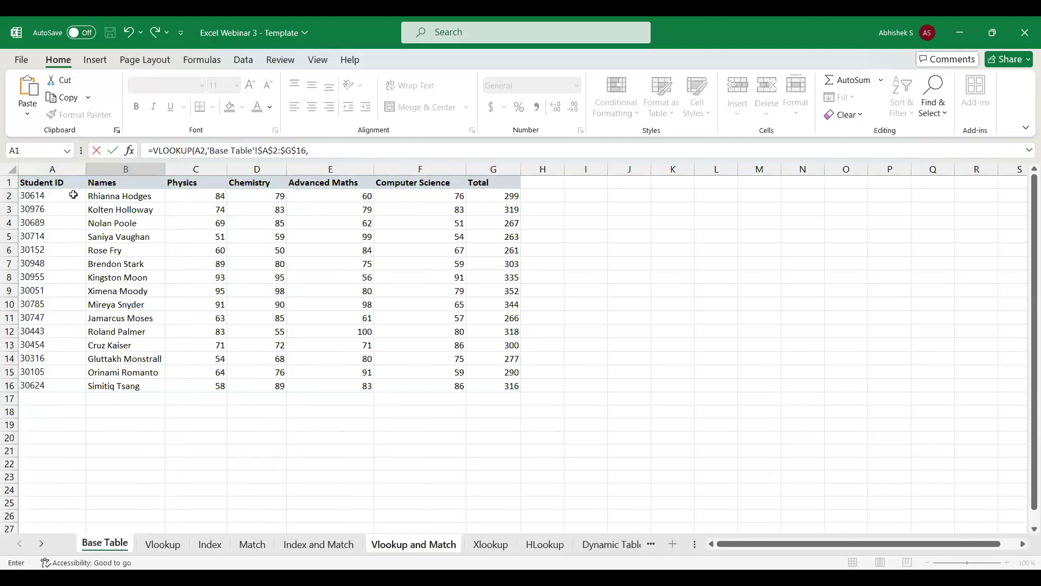
pyautogui.write('a')
pyautogui.write('match')
# Nest a MATCH function as the VLOOKUP column index, with B1 of the Vlookup and Match sheet as its lookup value.
pyautogui.press('Tab')
pyautogui.click(408, 543)
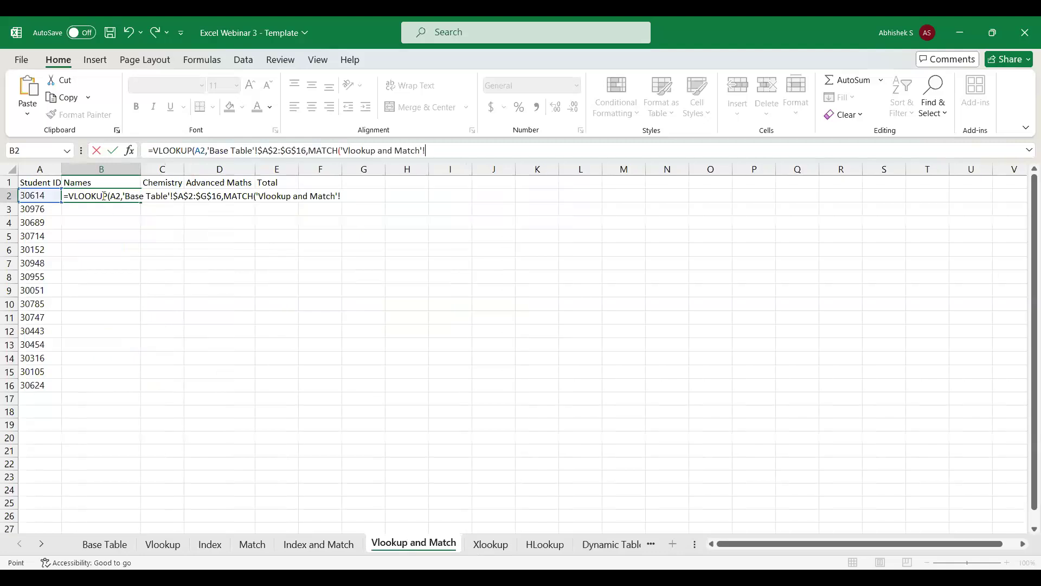
pyautogui.click(89, 183)
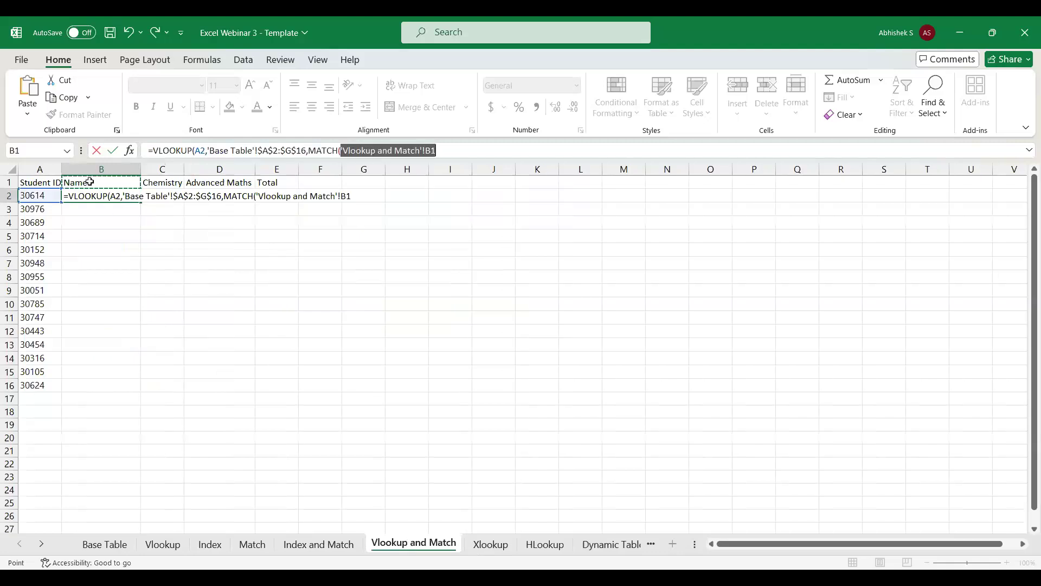
pyautogui.press('F2')
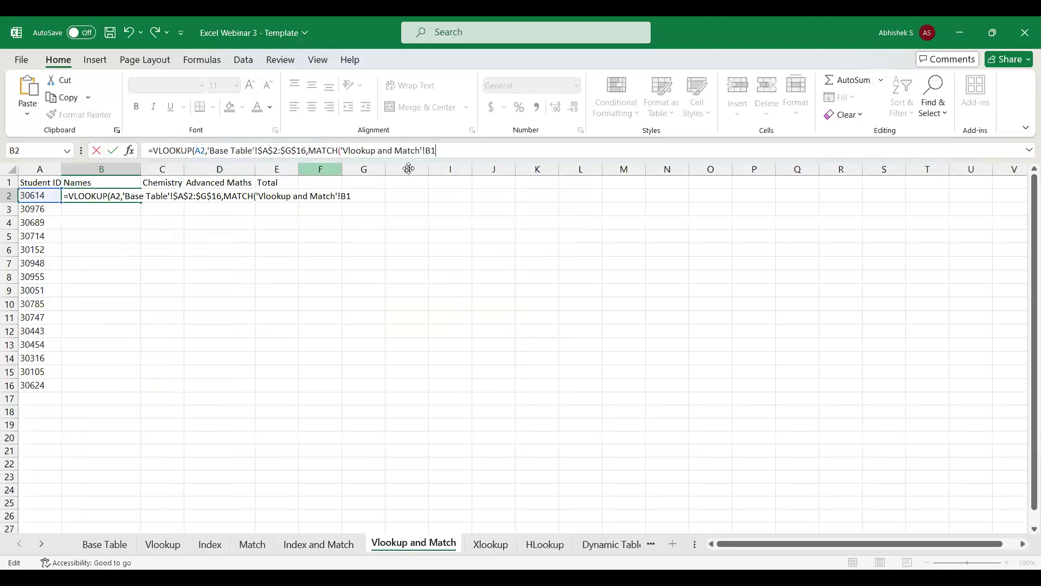
pyautogui.write(',')
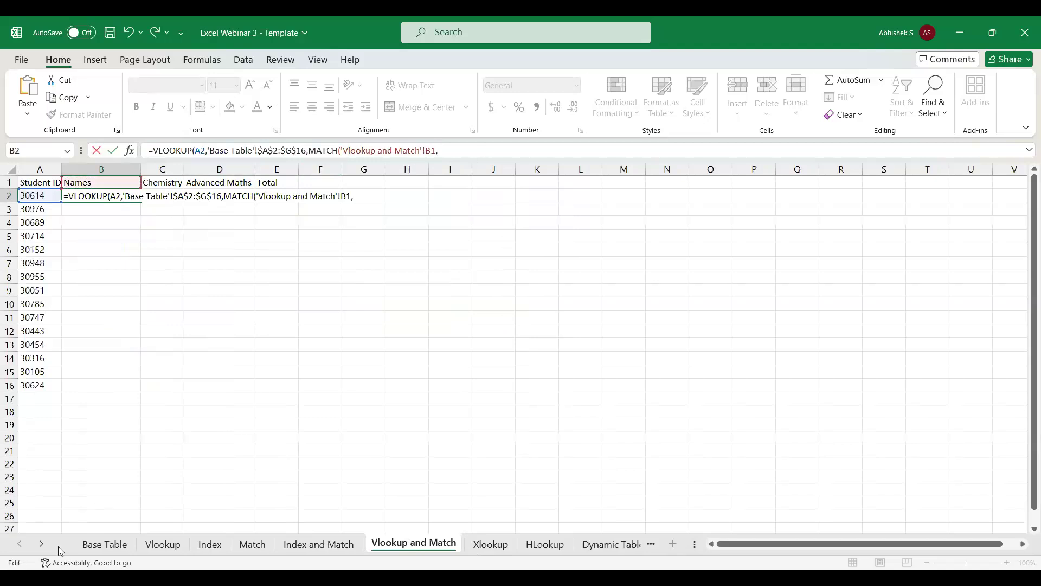
# Set the MATCH lookup array to $A$1:$G$1 of Base Table and lock the lookup value's row as B$1.
pyautogui.click(125, 548)
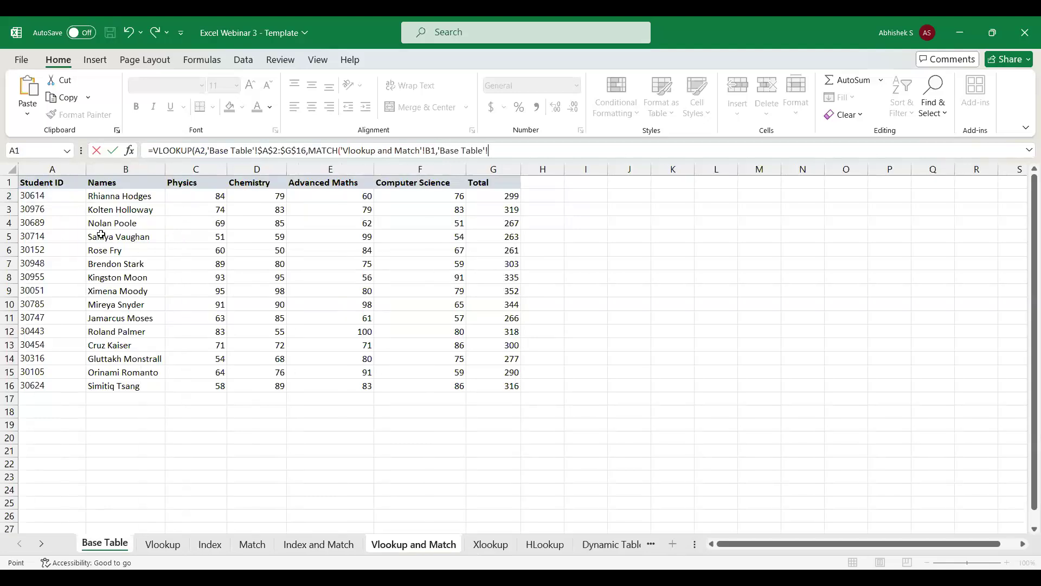
pyautogui.click(81, 185)
pyautogui.hotkey('ctrl', 'shift', 'Right')
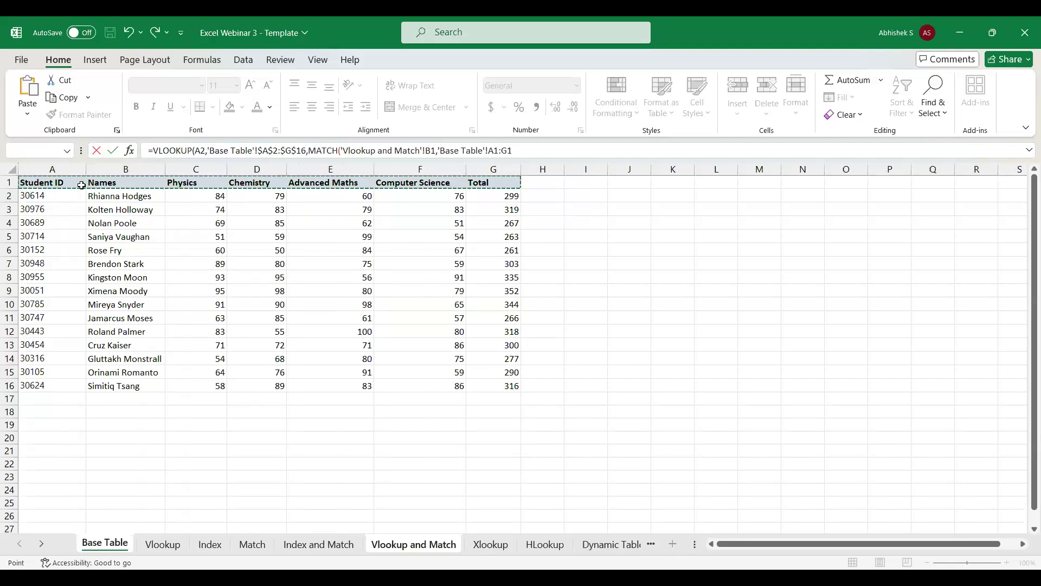
pyautogui.press('F4')
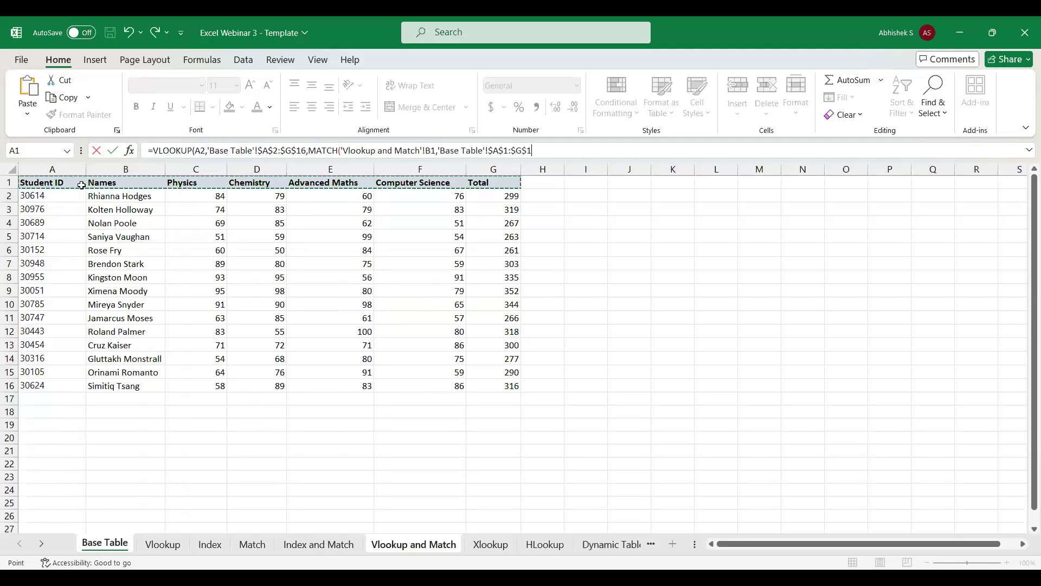
pyautogui.click(430, 150)
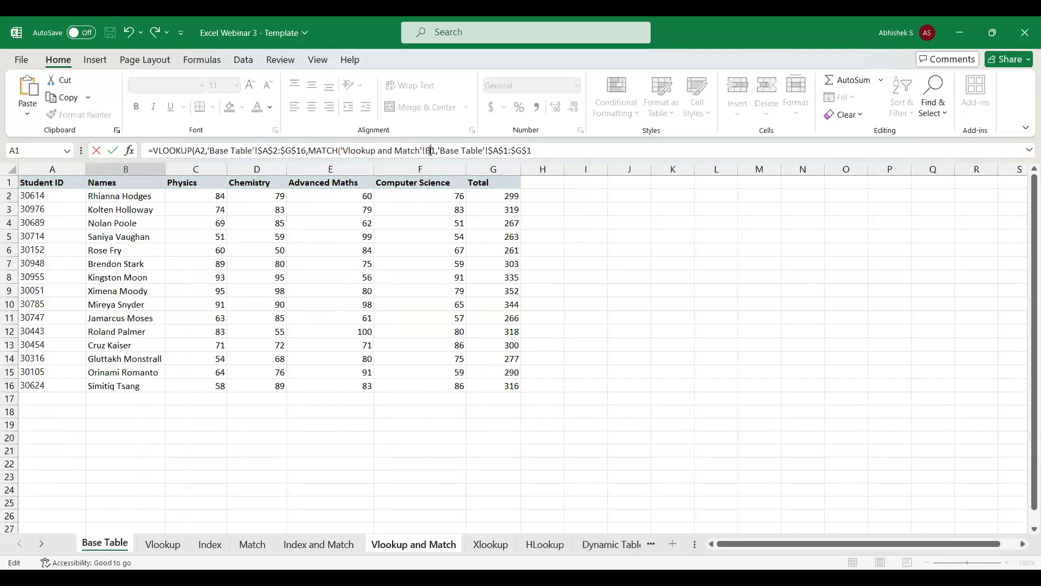
pyautogui.press('F4')
pyautogui.press('F4')
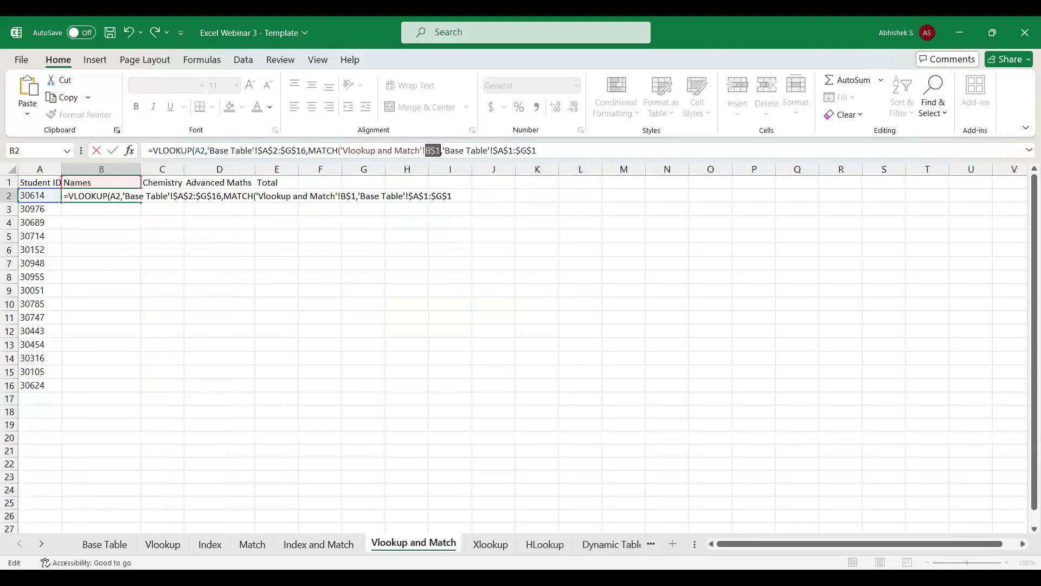
# Finish the B2 formula with 0 as the exact-match argument for both MATCH and VLOOKUP.
pyautogui.click(567, 154)
pyautogui.write(',0')
pyautogui.write('?')
pyautogui.write(')')
pyautogui.write(',0')
pyautogui.write(')')
pyautogui.press('Return')
pyautogui.press('Up')
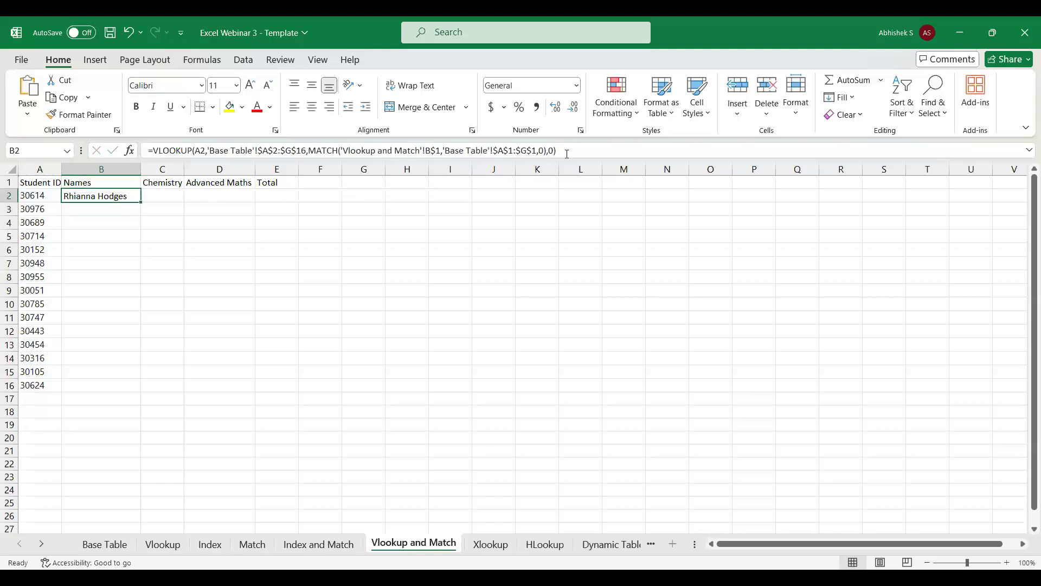
pyautogui.click(84, 185)
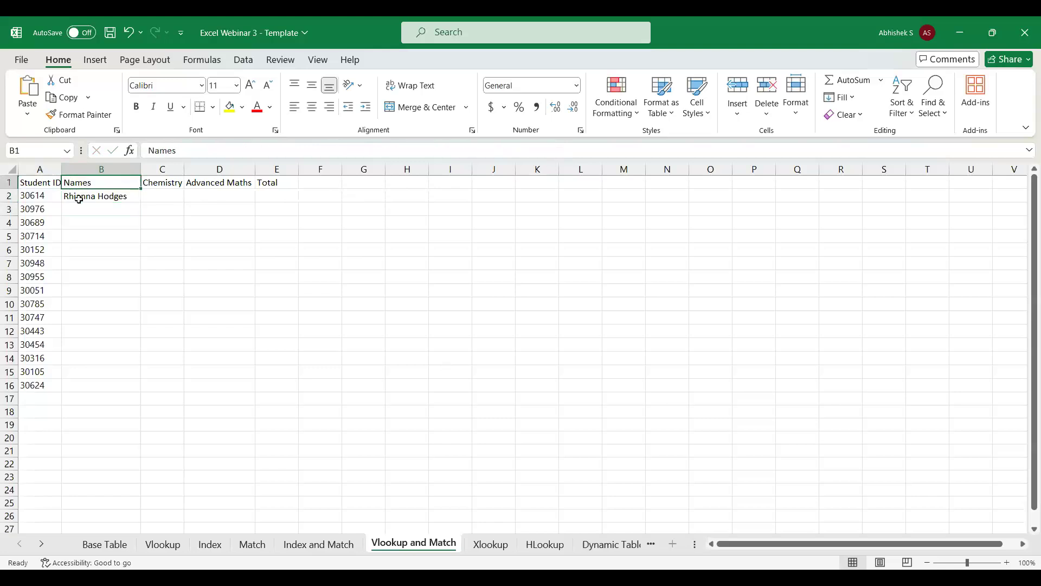
pyautogui.click(77, 197)
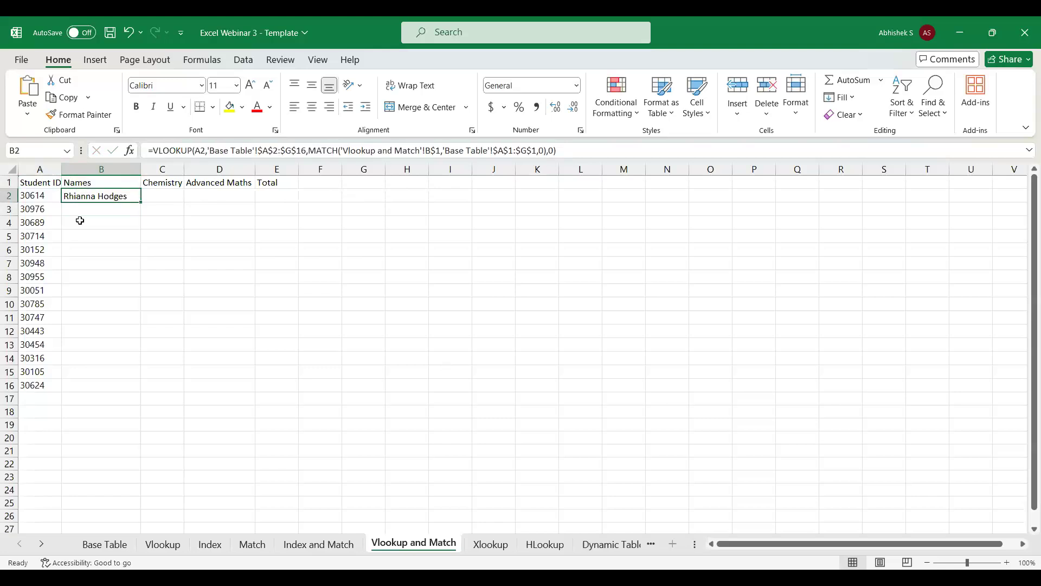
# Try the header Maths in B1 of the Vlookup sheet, then undo the change.
pyautogui.click(172, 548)
pyautogui.click(107, 179)
pyautogui.doubleClick(107, 179)
pyautogui.write('Maths')
pyautogui.press('Return')
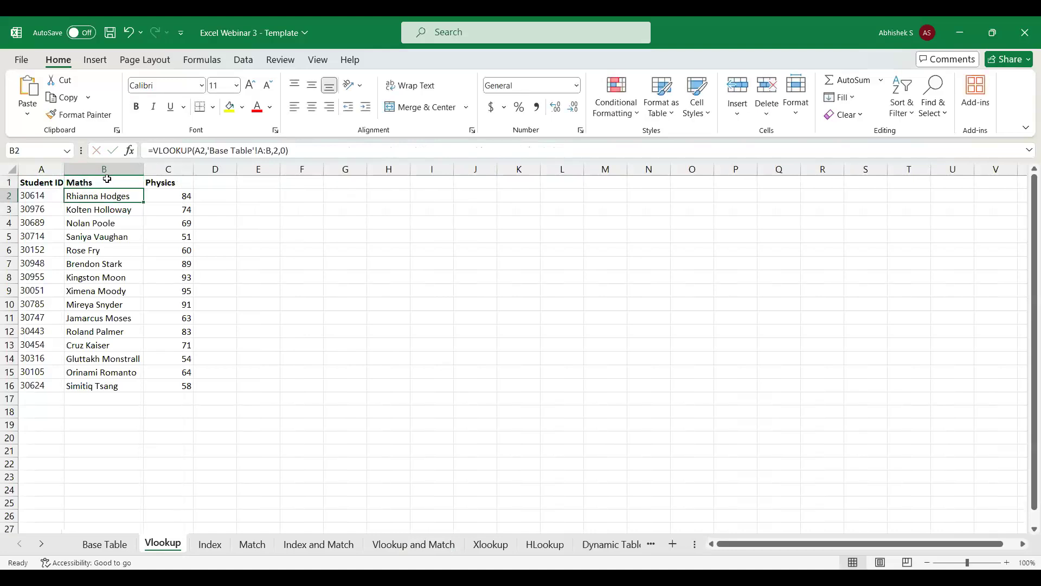
pyautogui.hotkey('ctrl', 'z')
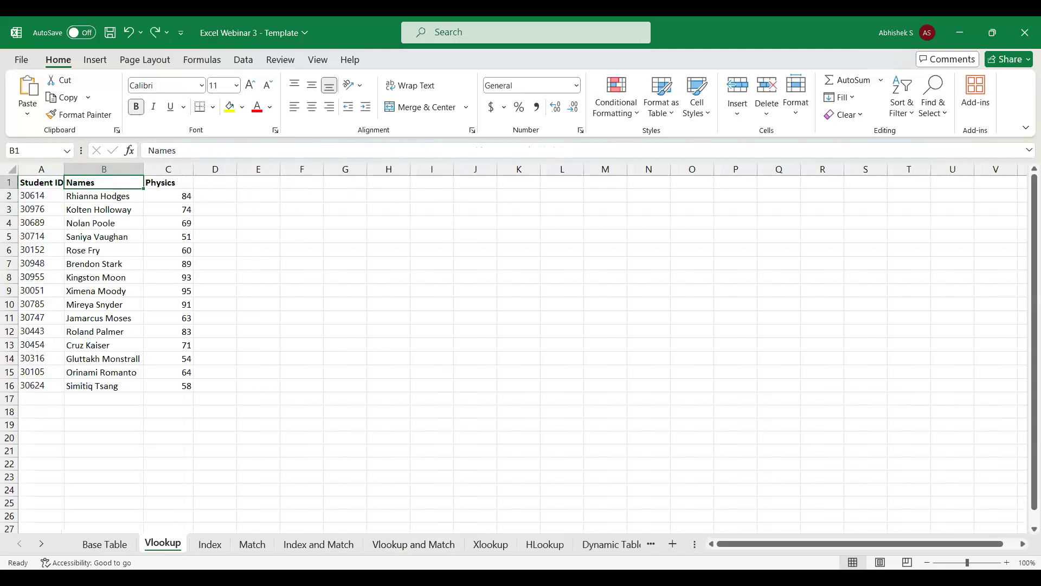
# Try the headers Total and Physics in B1 of the Vlookup and Match sheet, undoing each change.
pyautogui.click(431, 543)
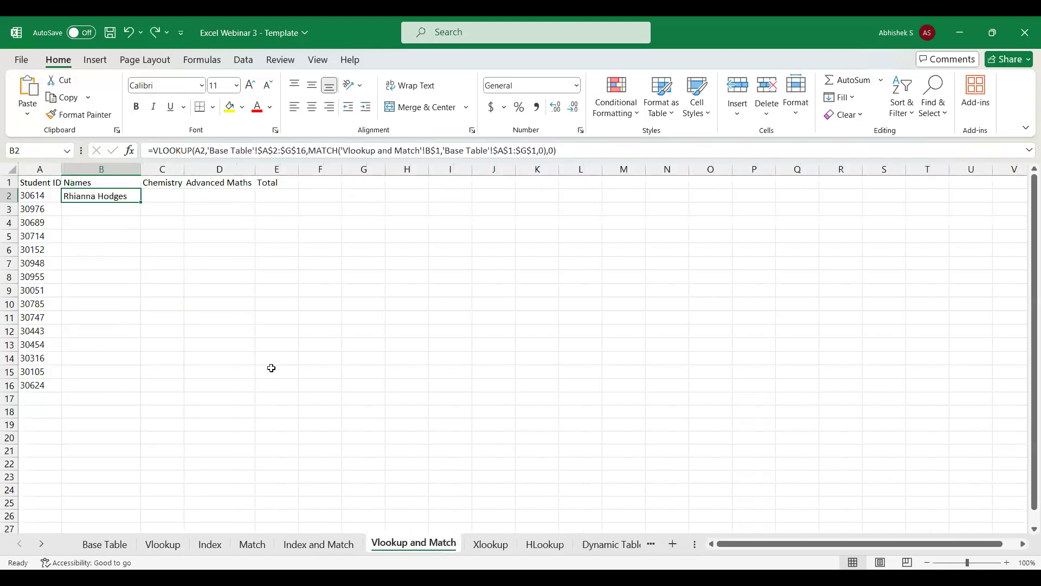
pyautogui.click(87, 183)
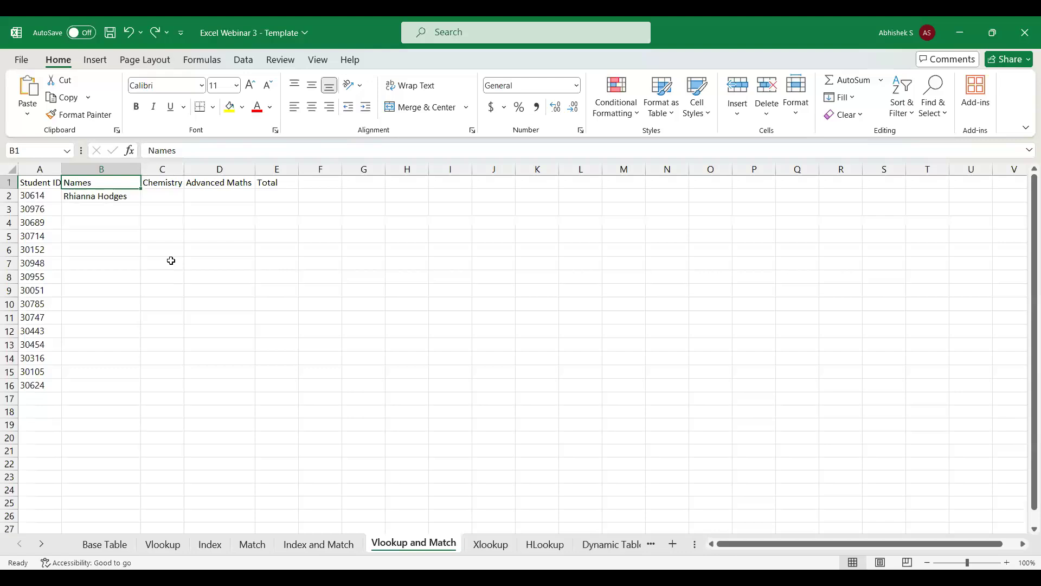
pyautogui.write('Total')
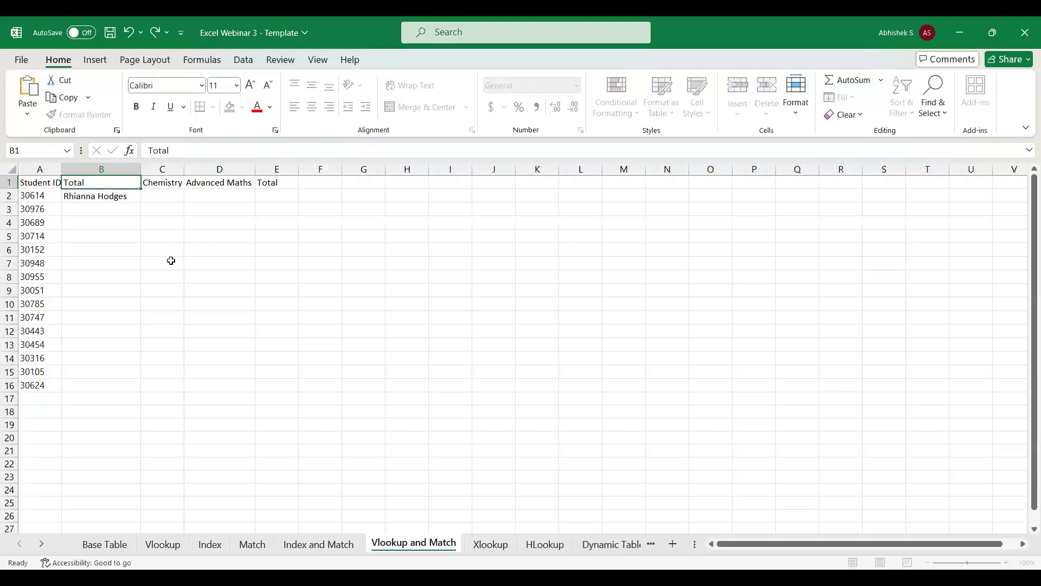
pyautogui.press('Return')
pyautogui.hotkey('ctrl', 'z')
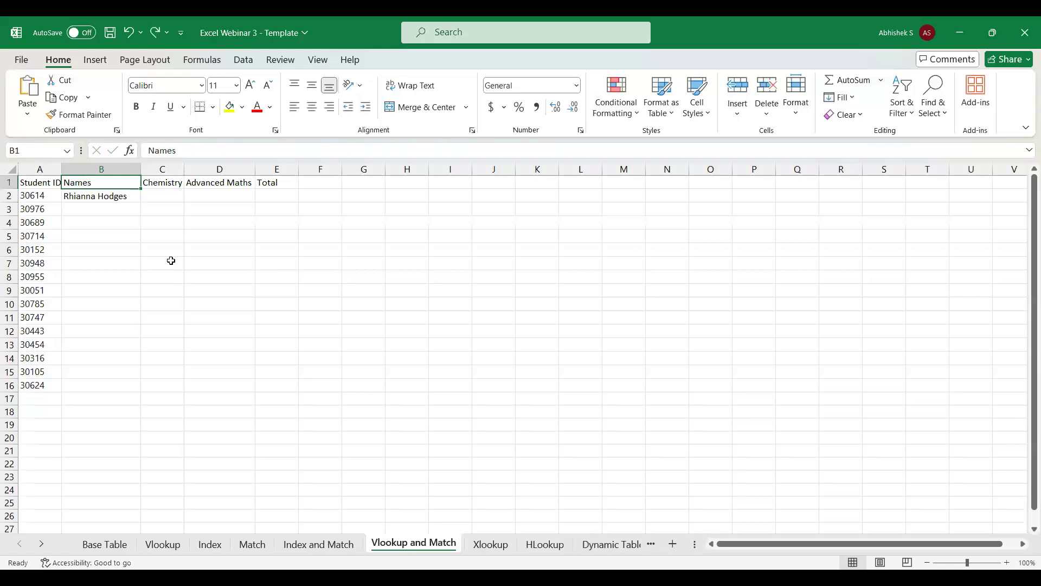
pyautogui.write('Physics')
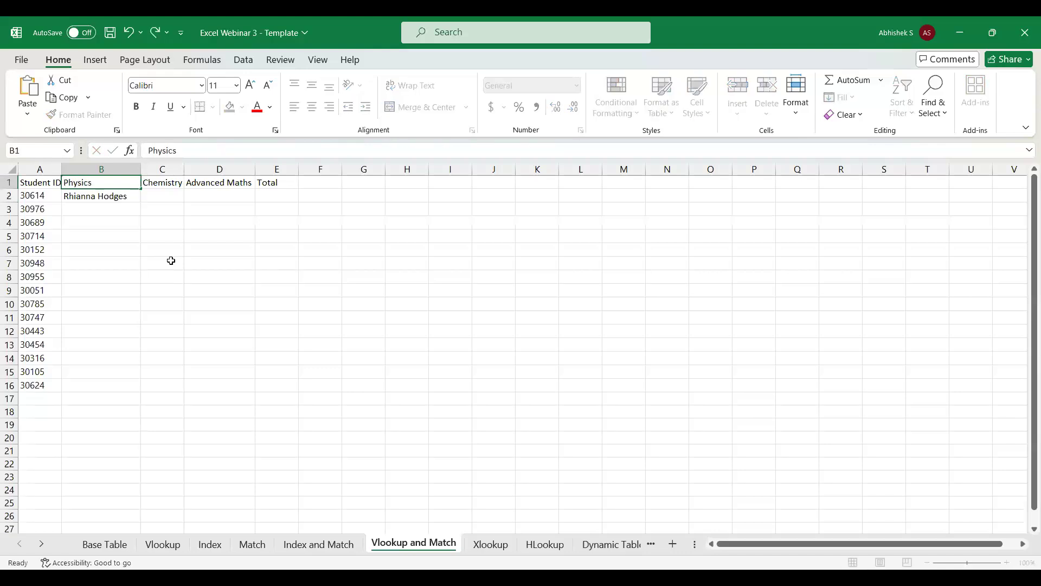
pyautogui.press('Return')
pyautogui.hotkey('ctrl', 'z')
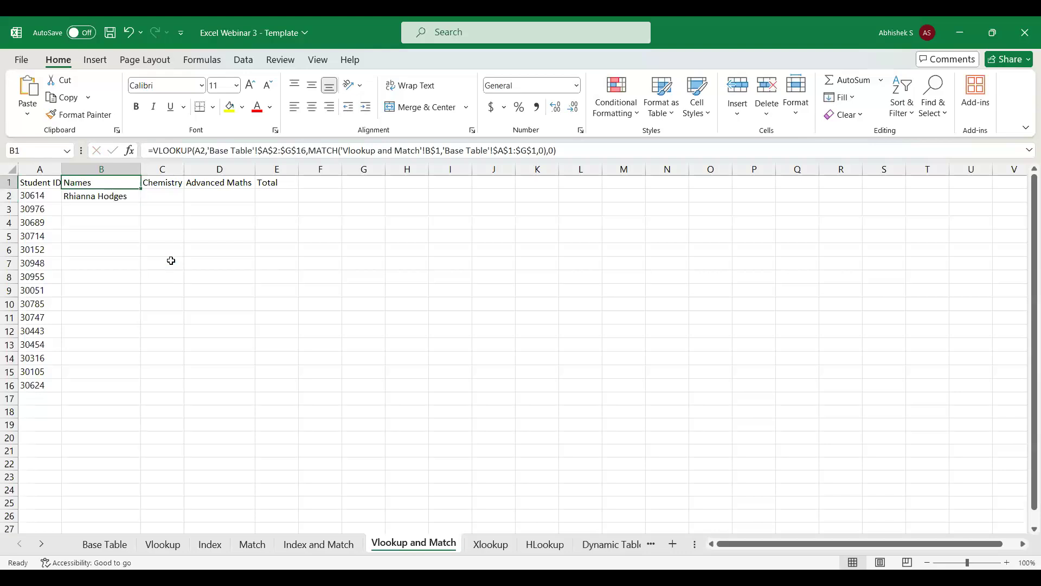
# Fill the VLOOKUP and MATCH formula from B2 across into C2 under Chemistry.
pyautogui.press('Down')
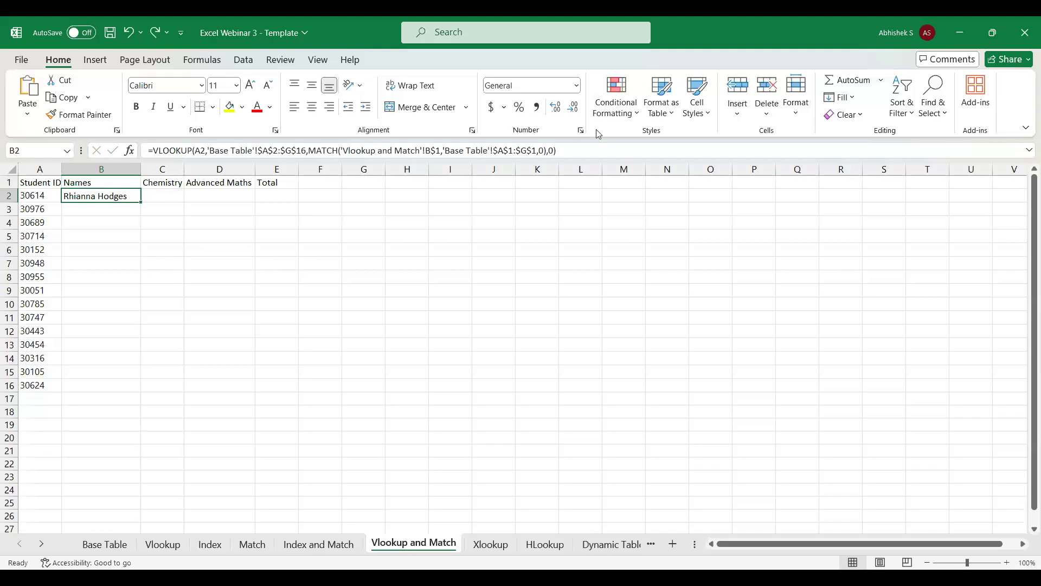
pyautogui.click(104, 182)
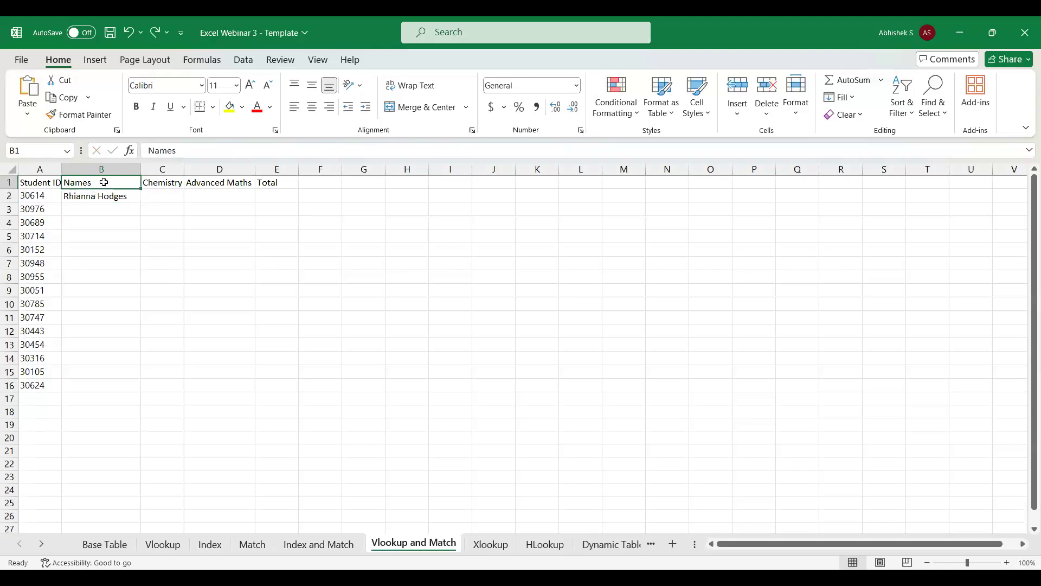
pyautogui.press('Down')
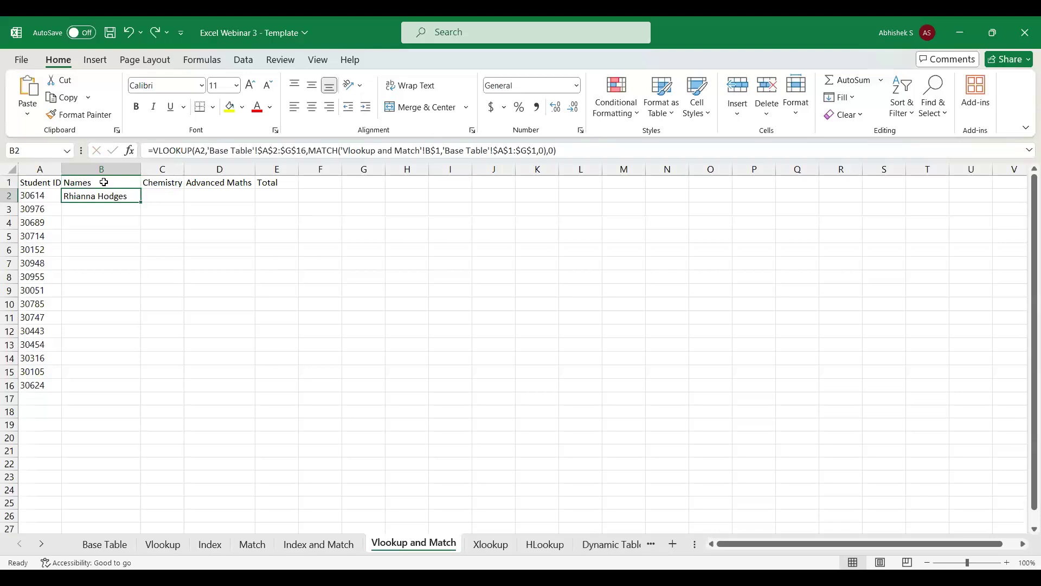
pyautogui.hotkey('shift', 'Right')
pyautogui.hotkey('shift', 'Right')
pyautogui.hotkey('shift', 'Right')
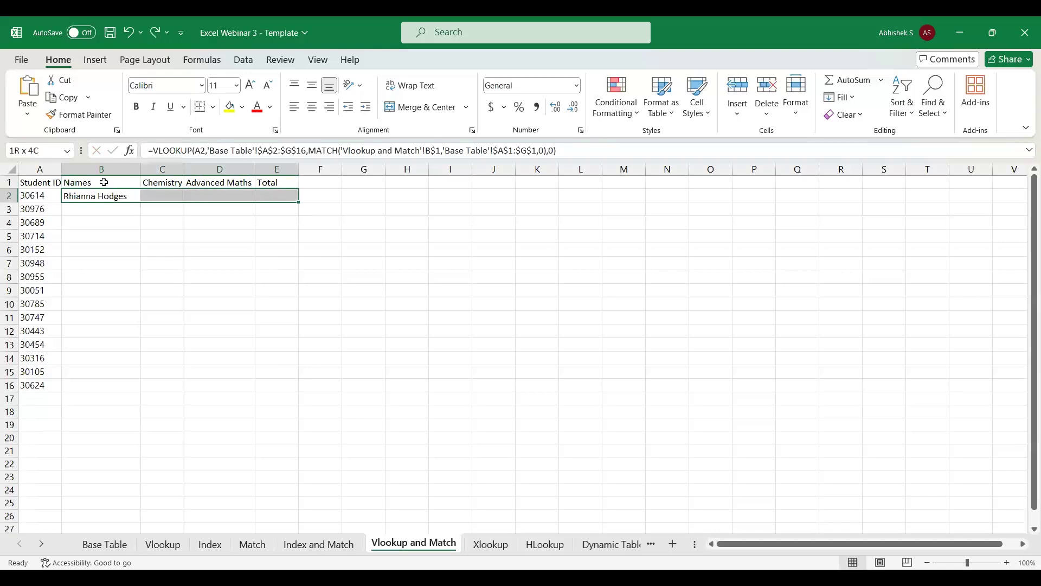
pyautogui.press('Left')
pyautogui.press('Right')
pyautogui.press('Right')
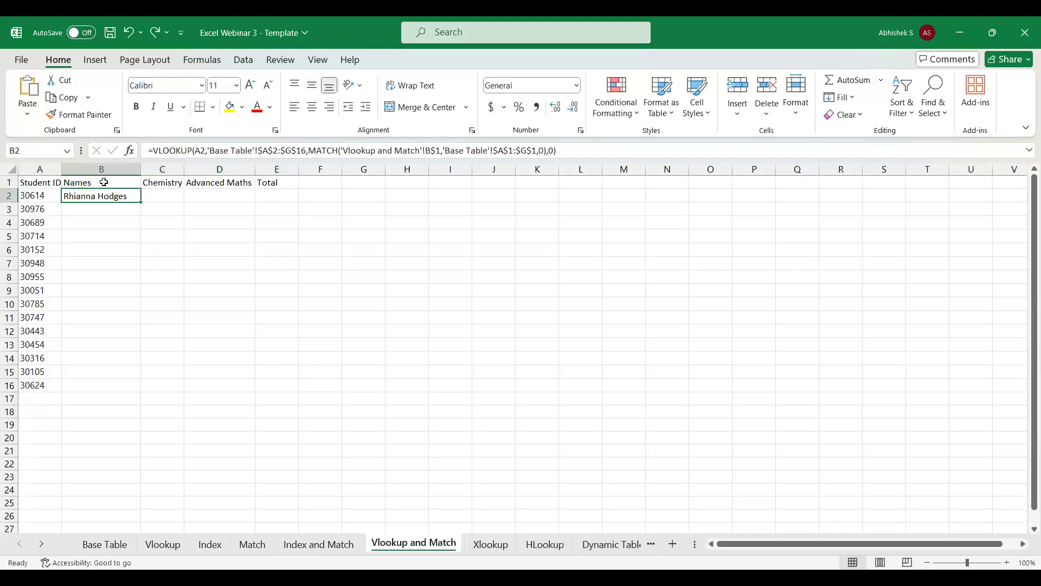
pyautogui.press('Left')
pyautogui.press('Right')
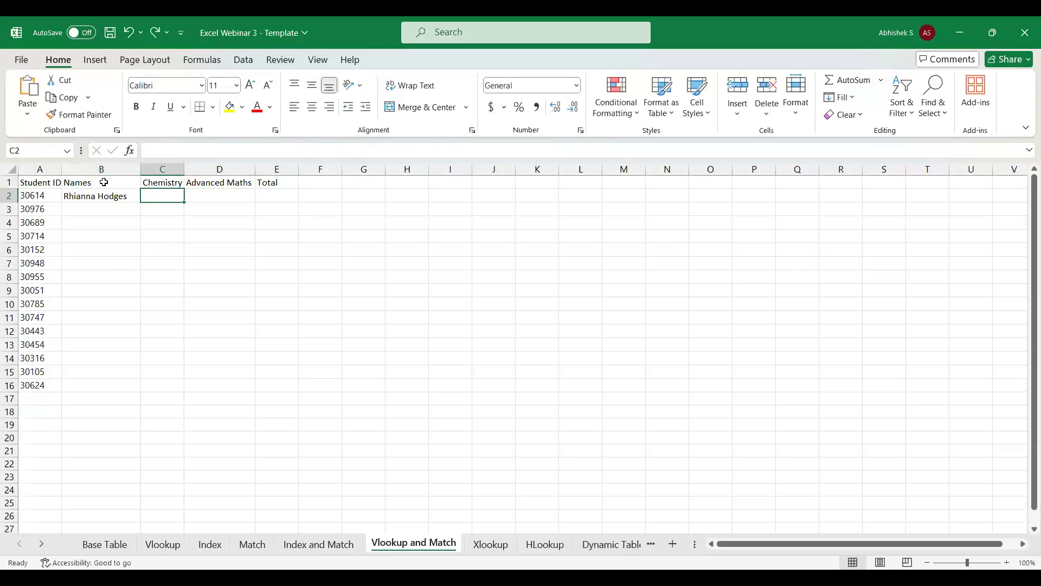
pyautogui.press('Left')
pyautogui.hotkey('shift', 'Right')
pyautogui.hotkey('ctrl', 'r')
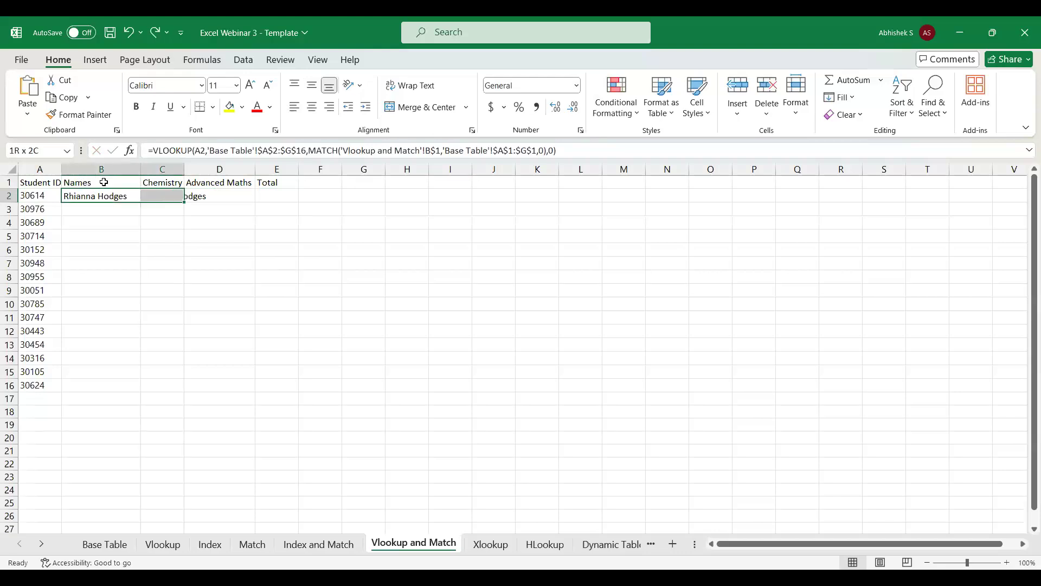
# Compare the lookup value reference in the C2 formula with the one in B2 and the student ID in A2.
pyautogui.hotkey('shift', 'Left')
pyautogui.press('Right')
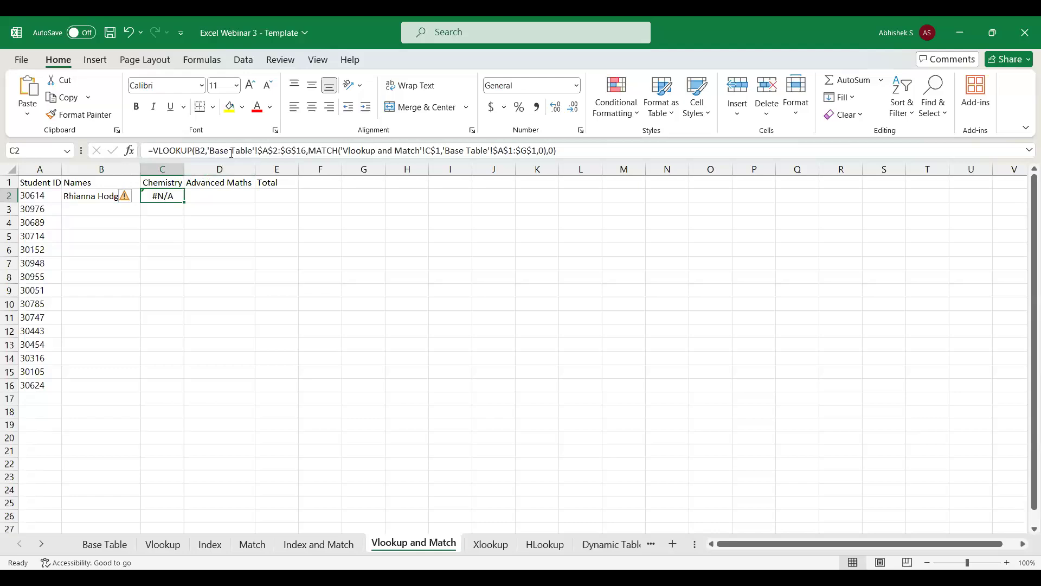
pyautogui.click(91, 196)
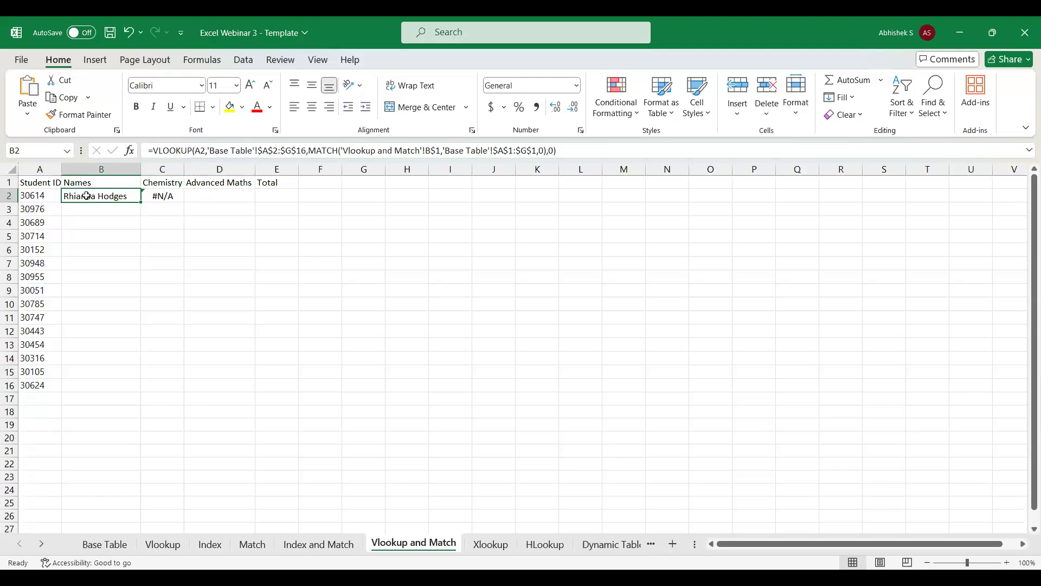
pyautogui.click(39, 196)
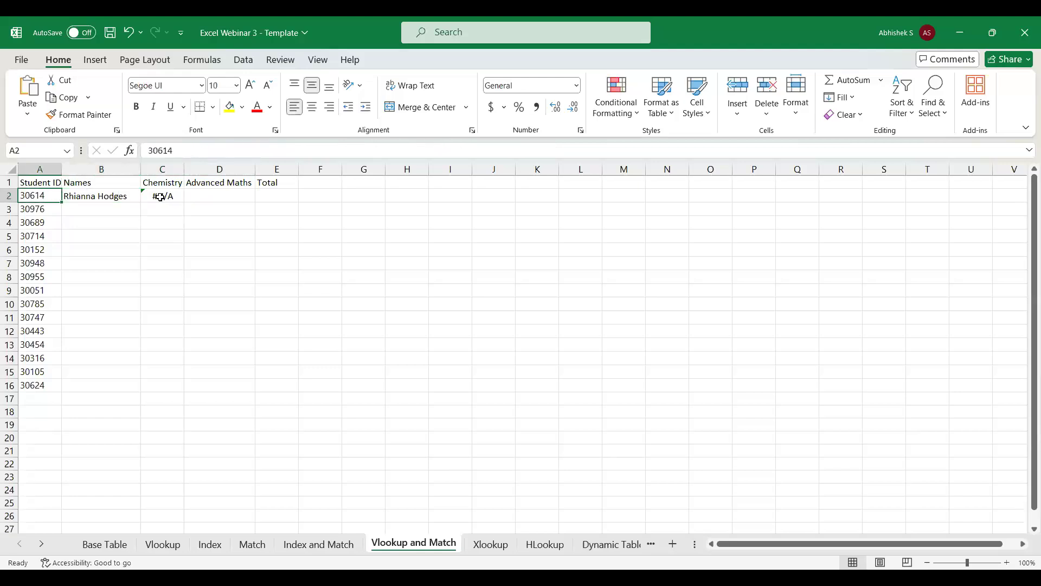
pyautogui.click(163, 196)
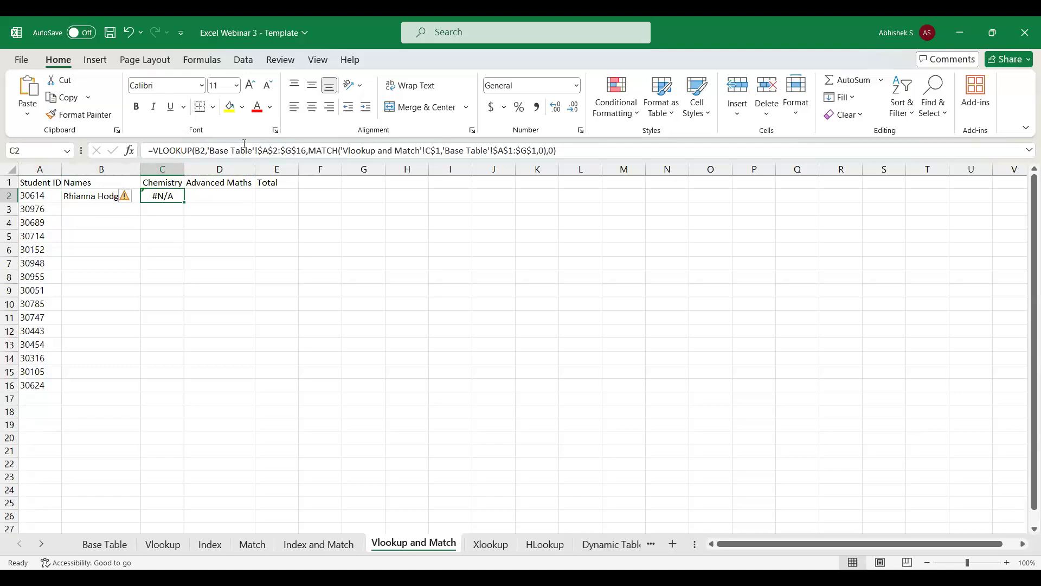
# Clear C2 and try the row-locked lookup value A$2 in the B2 formula.
pyautogui.press('Delete')
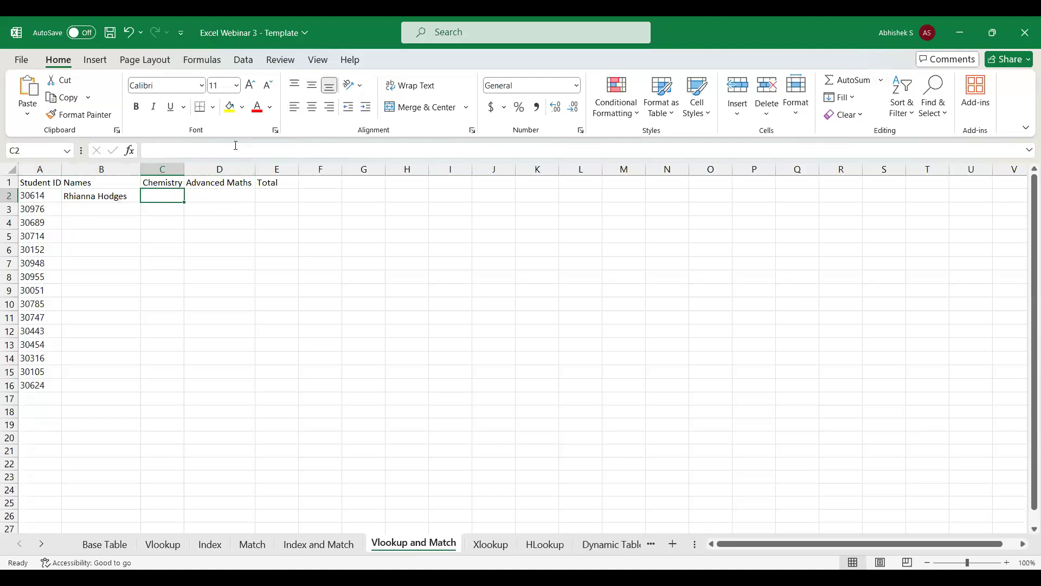
pyautogui.click(91, 197)
pyautogui.click(199, 149)
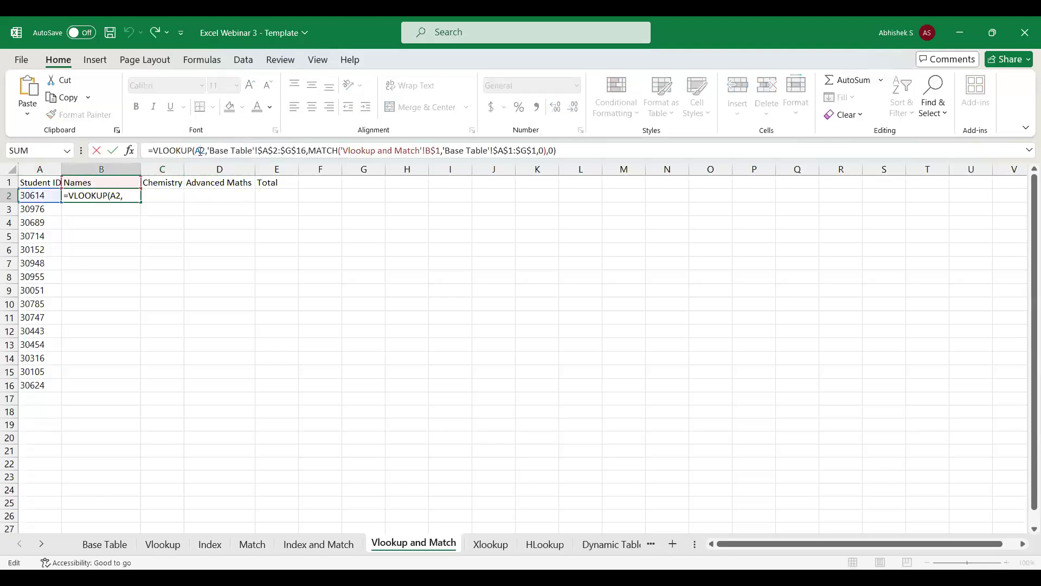
pyautogui.press('F4')
pyautogui.press('F4')
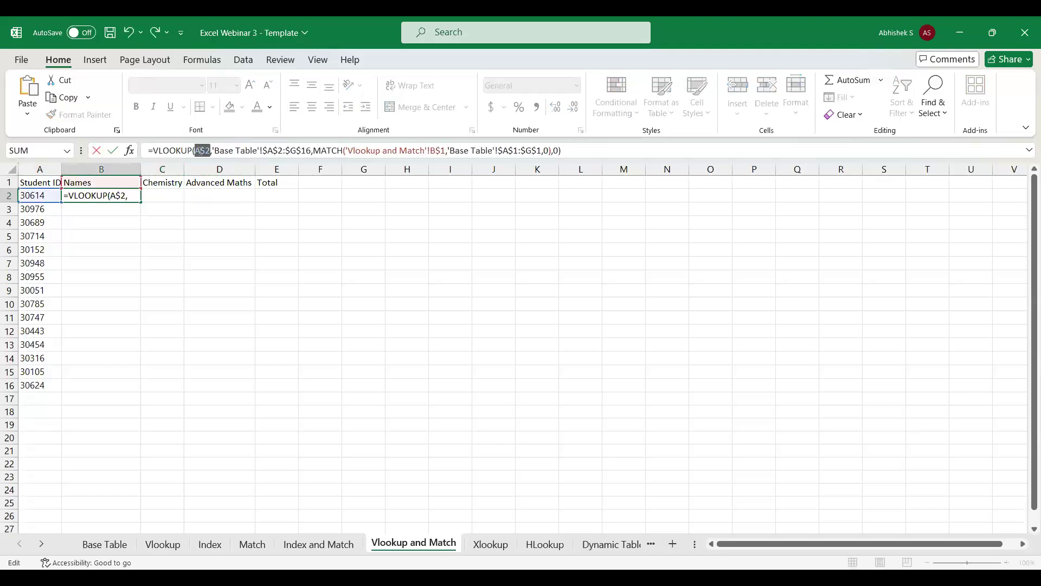
pyautogui.press('Return')
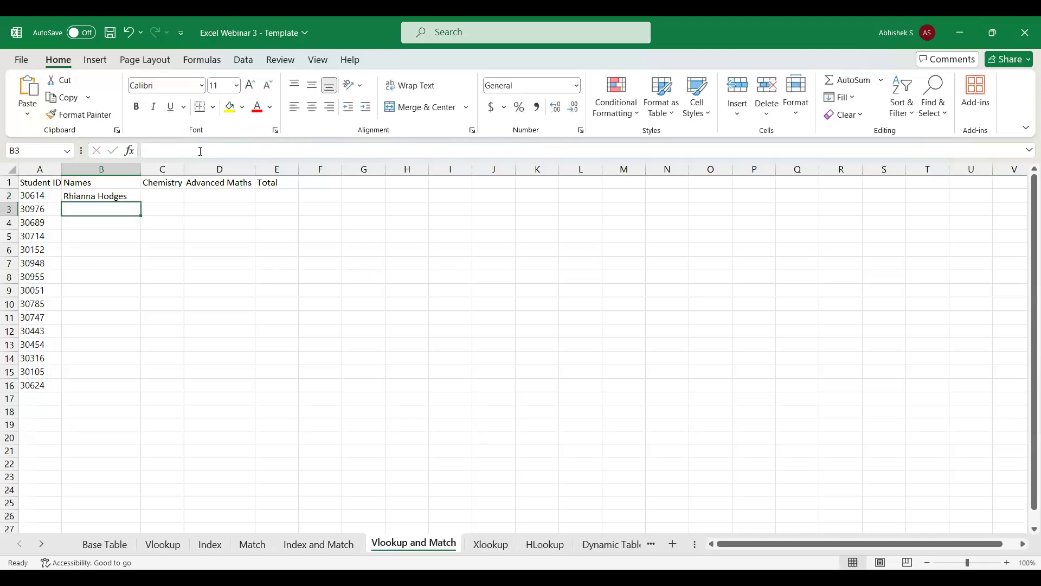
# Fill the B2 formula down into B3 to test the row-locked reference.
pyautogui.press('Up')
pyautogui.hotkey('shift', 'Down')
pyautogui.hotkey('ctrl', 'd')
pyautogui.press('Up')
pyautogui.press('Down')
# Change the lookup value in the B2 formula to the column-locked $A2 and fill it down into B3.
pyautogui.click(201, 151)
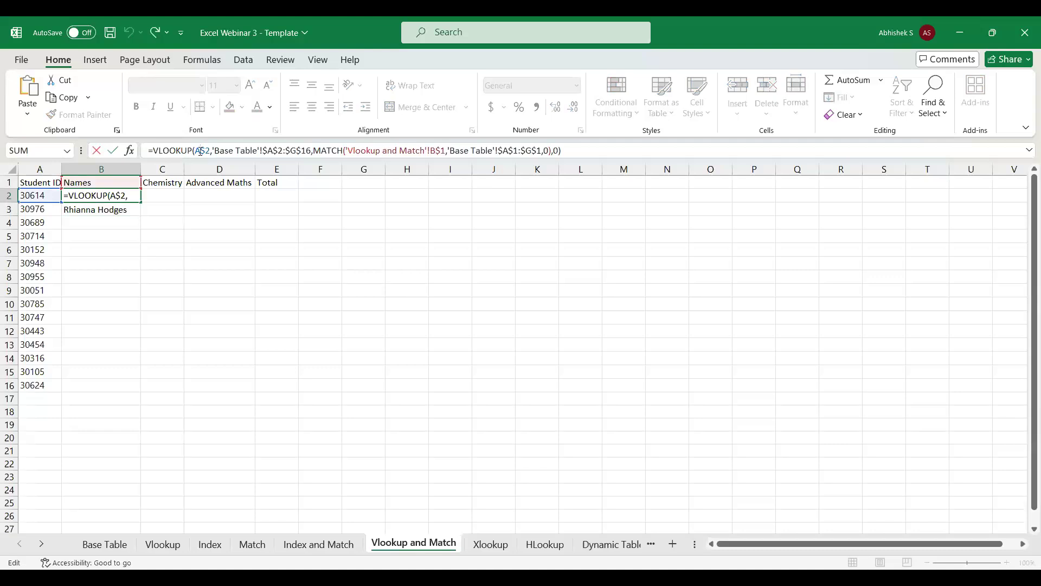
pyautogui.press('F4')
pyautogui.hotkey('ctrl', 'Return')
pyautogui.hotkey('shift', 'Down')
pyautogui.hotkey('ctrl', 'd')
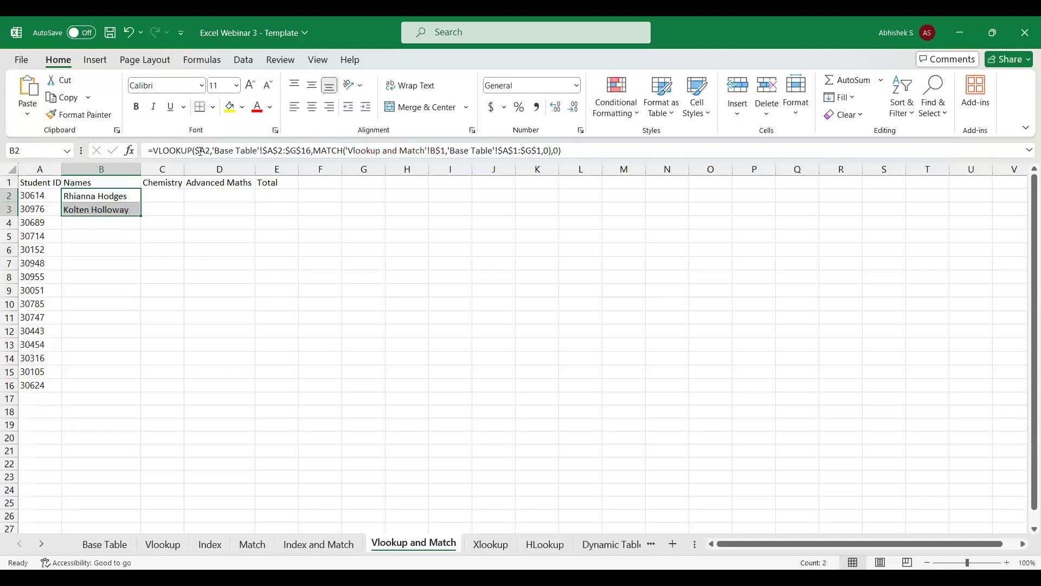
# Fill the B2 formula across the Chemistry, Advanced Maths and Total columns to E2.
pyautogui.hotkey('shift', 'Up')
pyautogui.hotkey('shift', 'Right')
pyautogui.hotkey('shift', 'Right')
pyautogui.hotkey('shift', 'Right')
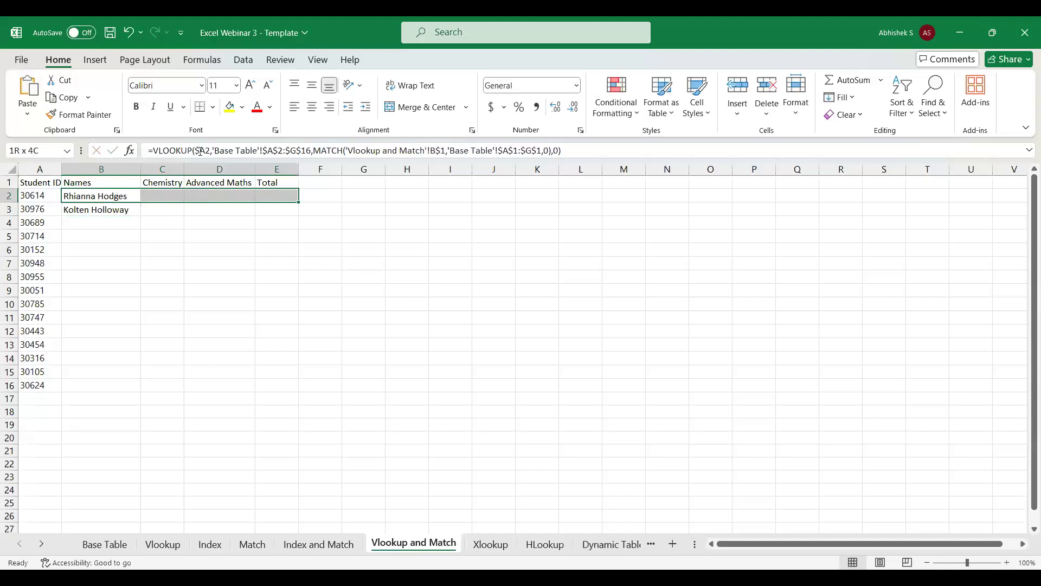
pyautogui.hotkey('ctrl', 'r')
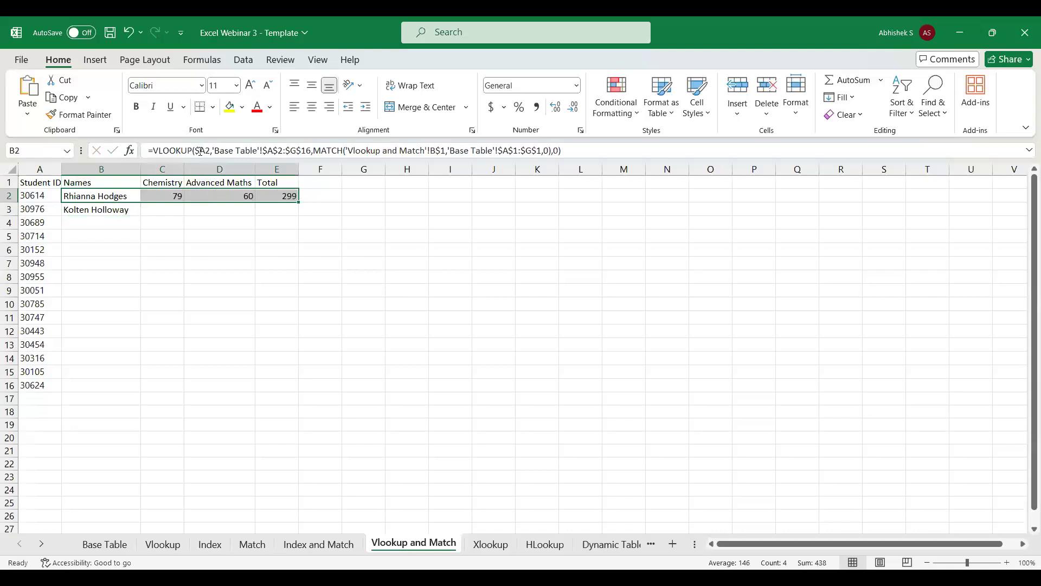
# Fill the formulas in B2:E2 down to row 16 for all student IDs.
pyautogui.hotkey('shift', 'Down')
pyautogui.hotkey('shift', 'Down')
pyautogui.hotkey('shift', 'Down')
pyautogui.hotkey('shift', 'Down')
pyautogui.hotkey('shift', 'Down')
pyautogui.hotkey('shift', 'Down')
pyautogui.hotkey('shift', 'Down')
pyautogui.hotkey('shift', 'Down')
pyautogui.hotkey('shift', 'Down')
pyautogui.hotkey('shift', 'Down')
pyautogui.hotkey('shift', 'Down')
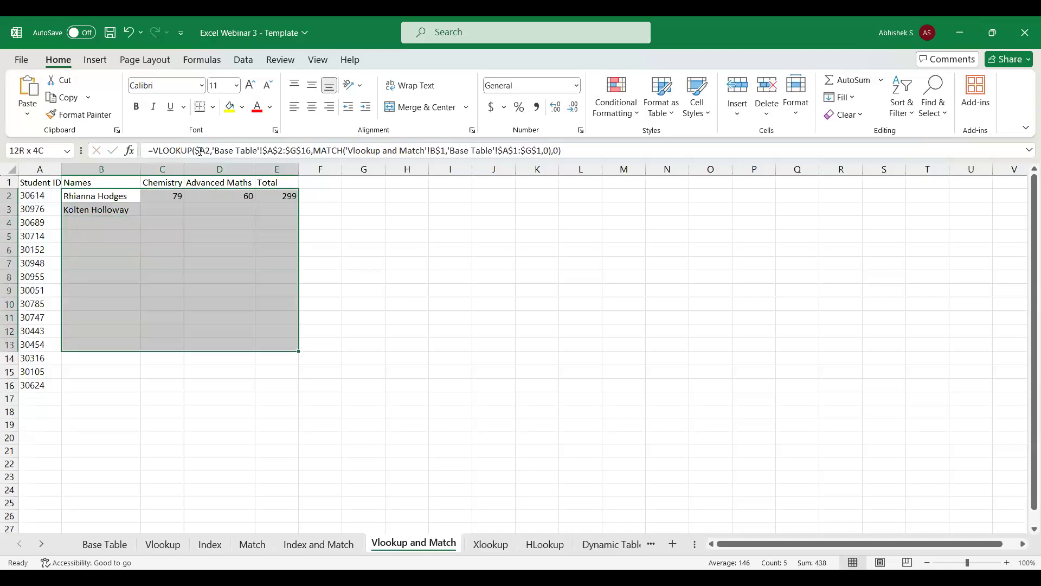
pyautogui.hotkey('shift', 'Down')
pyautogui.hotkey('shift', 'Down')
pyautogui.hotkey('shift', 'Down')
pyautogui.hotkey('ctrl', 'd')
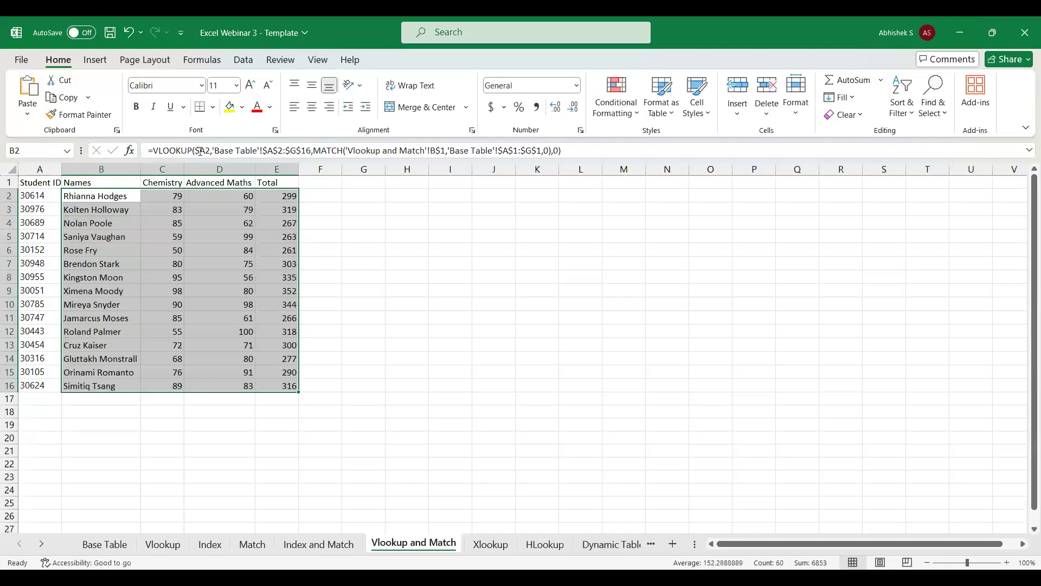
pyautogui.click(103, 196)
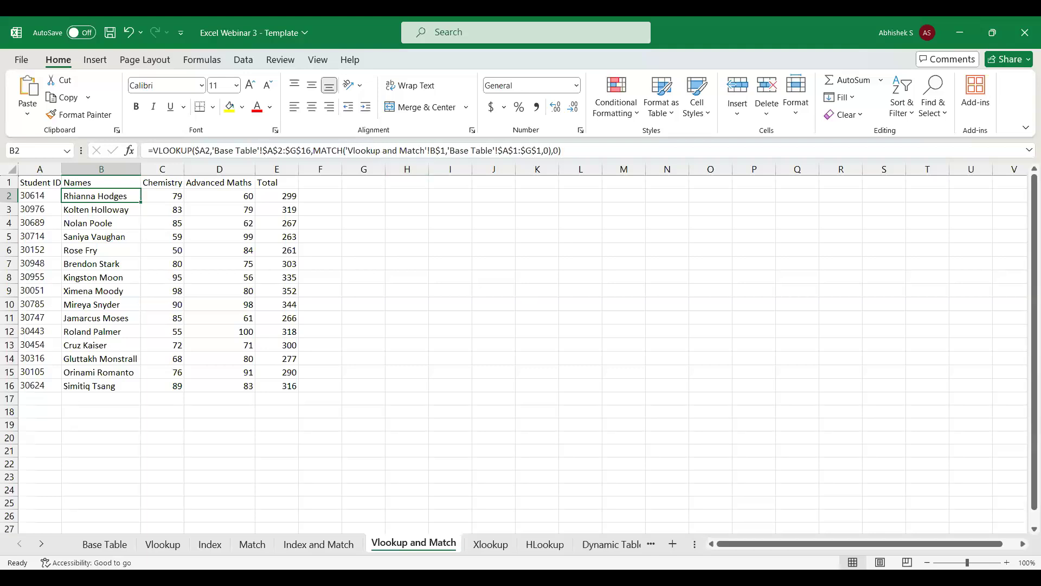
# Move the HLookup sheet ahead of Xlookup and copy the Base Table headers A1:G1 into its first row.
pyautogui.moveTo(544, 545); pyautogui.dragTo(494, 550)
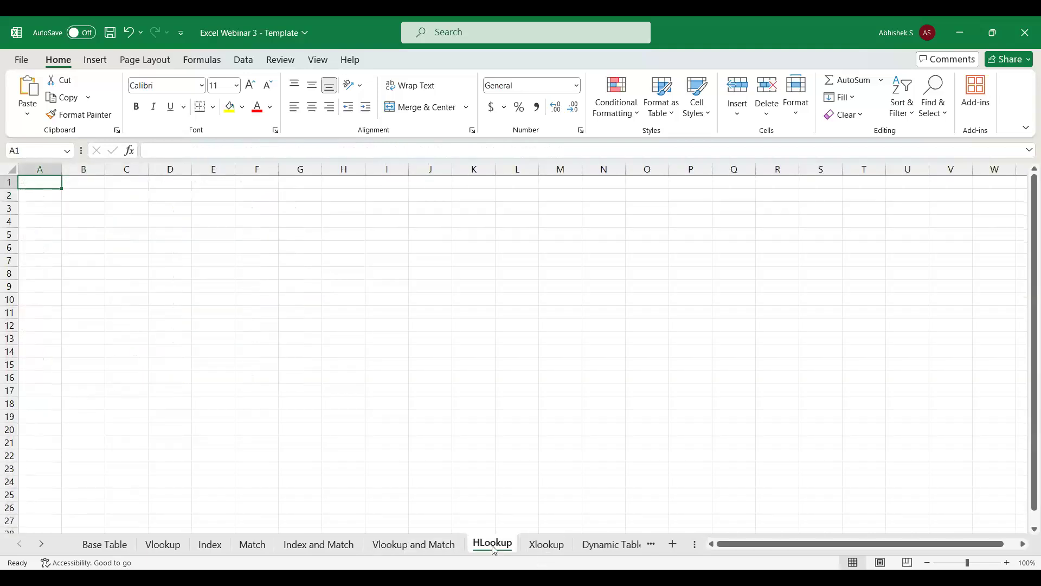
pyautogui.click(111, 547)
pyautogui.hotkey('ctrl', 'shift', 'Right')
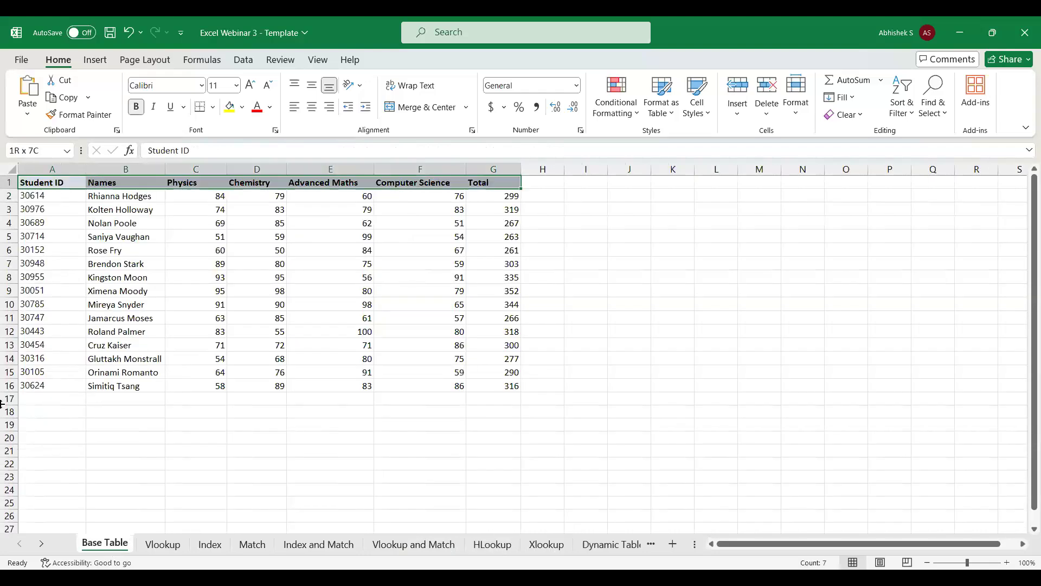
pyautogui.hotkey('ctrl', 'c')
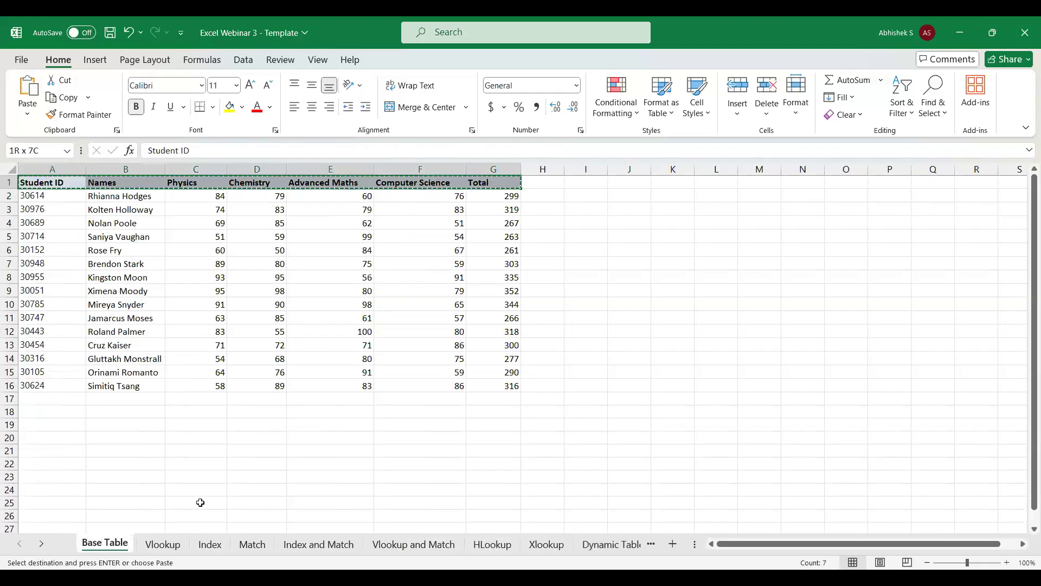
pyautogui.click(479, 550)
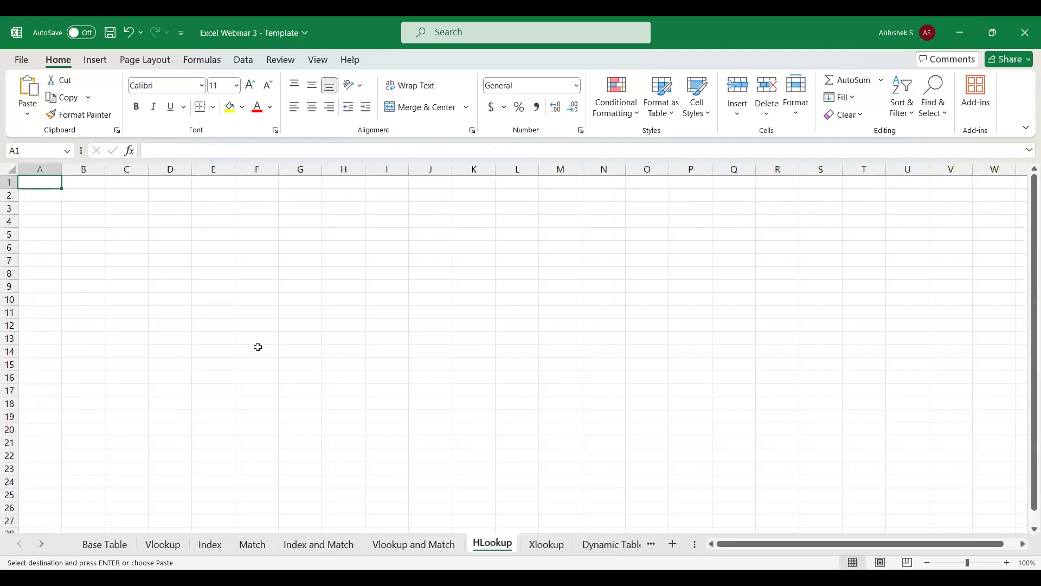
pyautogui.hotkey('ctrl', 'v')
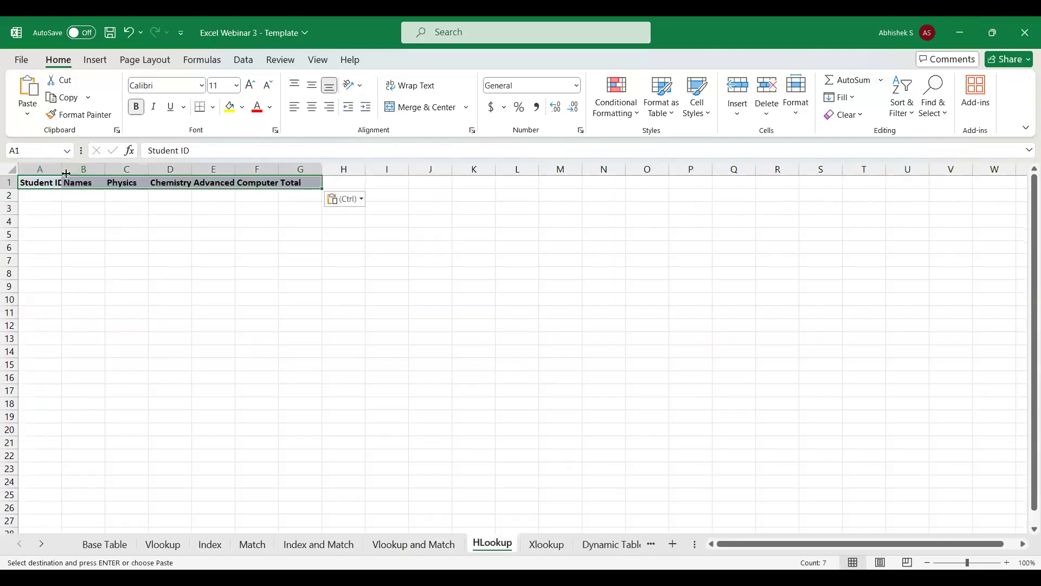
# Fit columns A, E and F to their headers and widen column D under Chemistry.
pyautogui.doubleClick(66, 174)
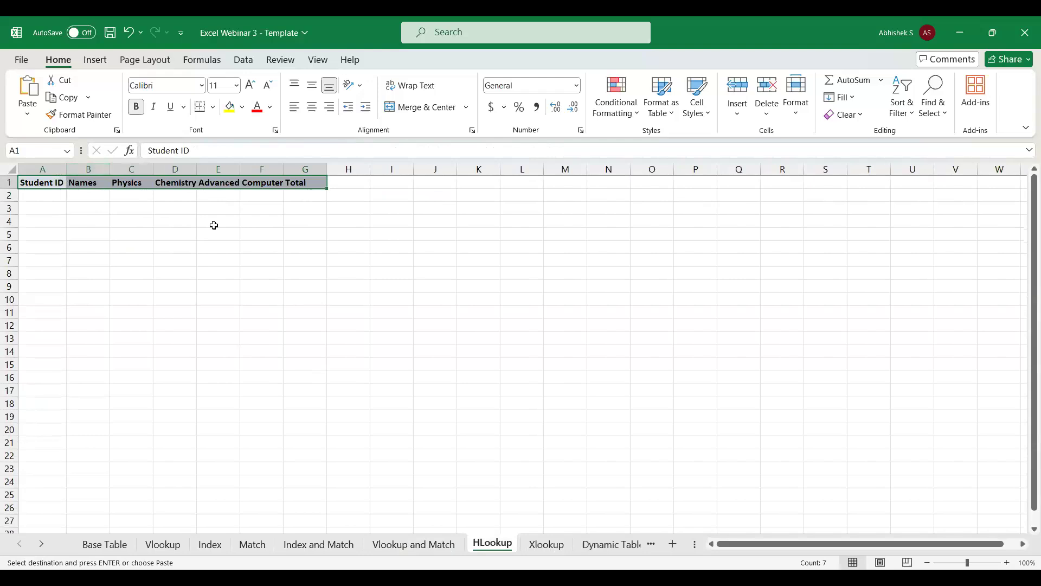
pyautogui.doubleClick(240, 168)
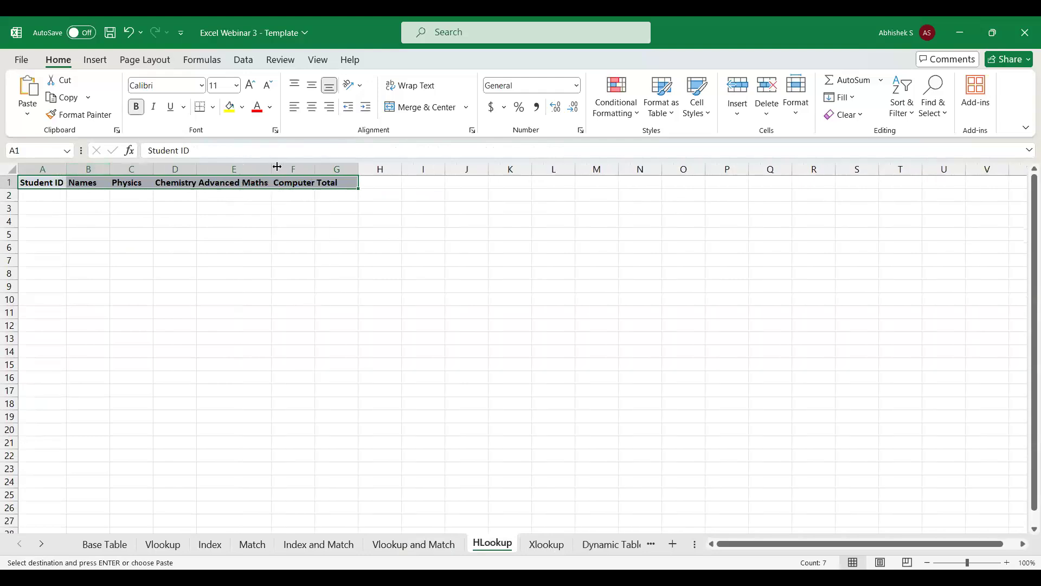
pyautogui.doubleClick(319, 171)
pyautogui.moveTo(197, 171); pyautogui.dragTo(215, 172)
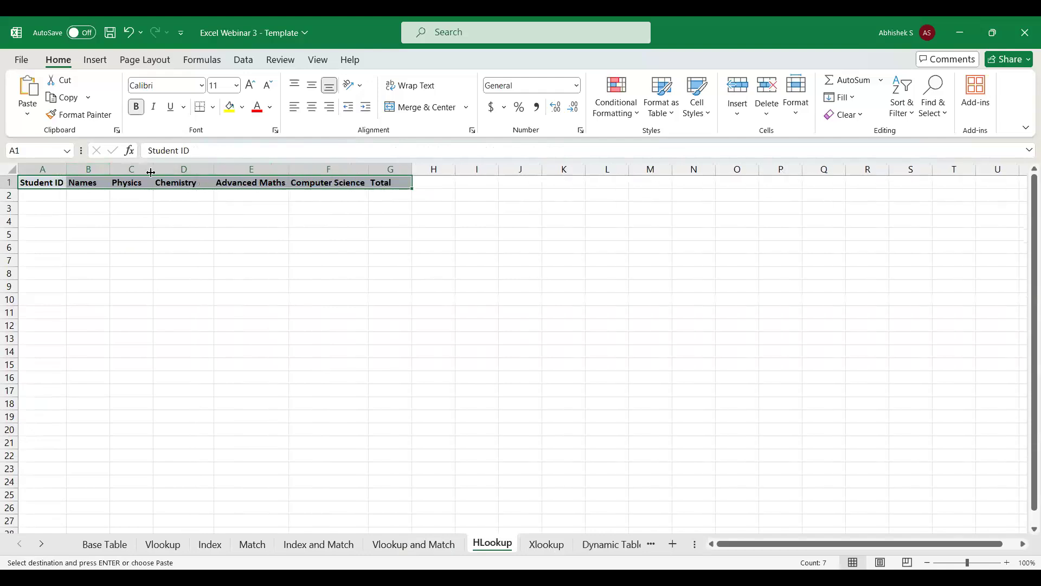
# Try the header Namess in B1 of the HLookup sheet, then restore it to Names.
pyautogui.doubleClick(101, 185)
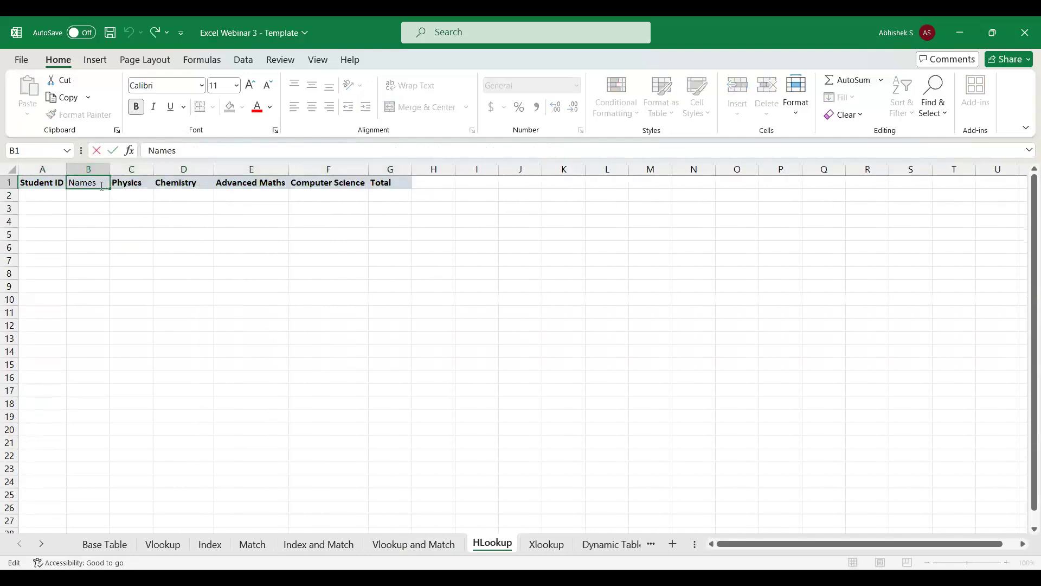
pyautogui.press('Return')
pyautogui.press('Left')
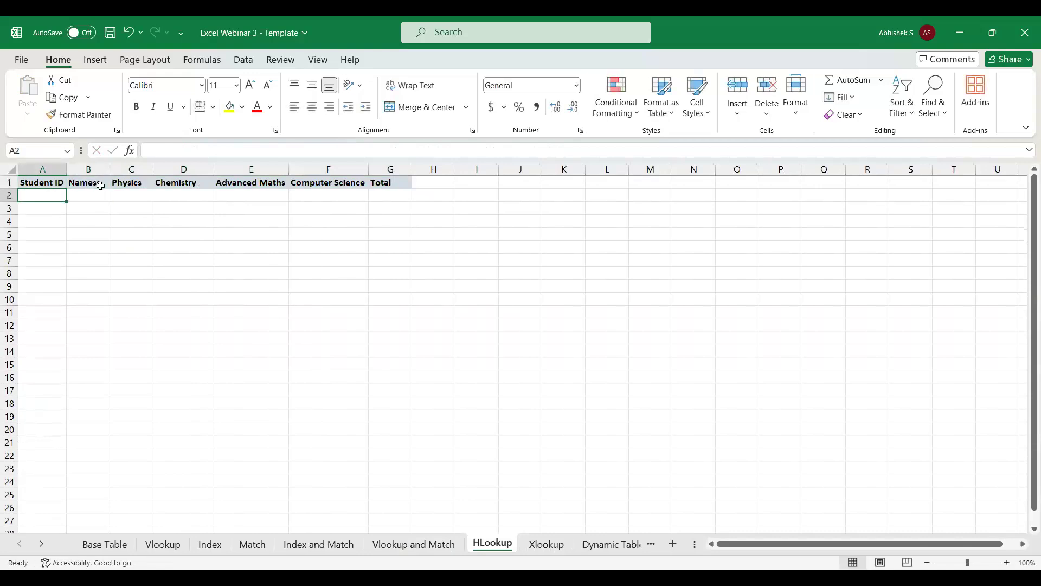
pyautogui.click(101, 186)
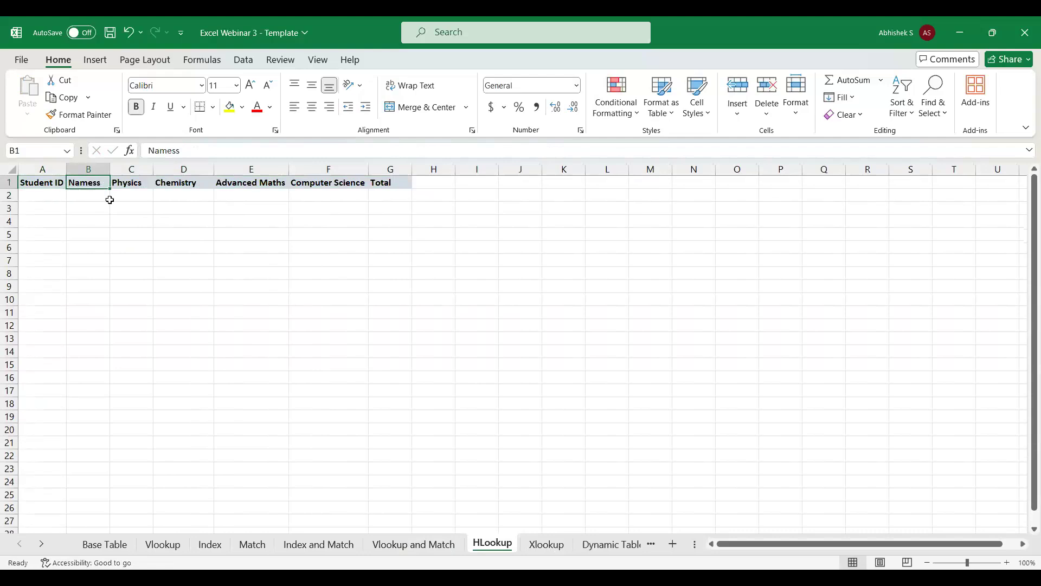
pyautogui.click(219, 150)
pyautogui.press('BackSpace')
# Add the header Percentage in H1 and fit column H to it.
pyautogui.click(442, 183)
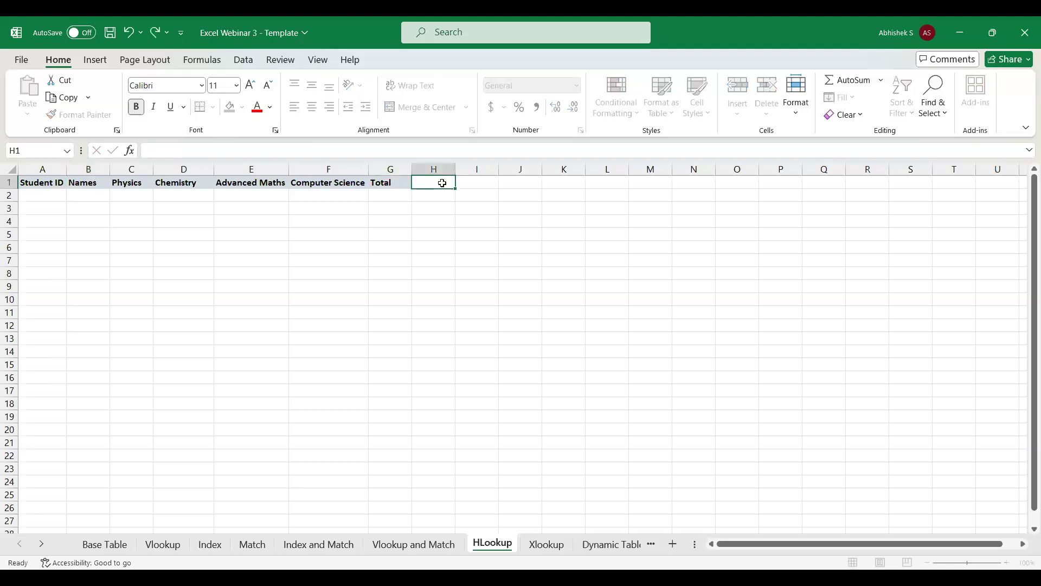
pyautogui.write('Percentage')
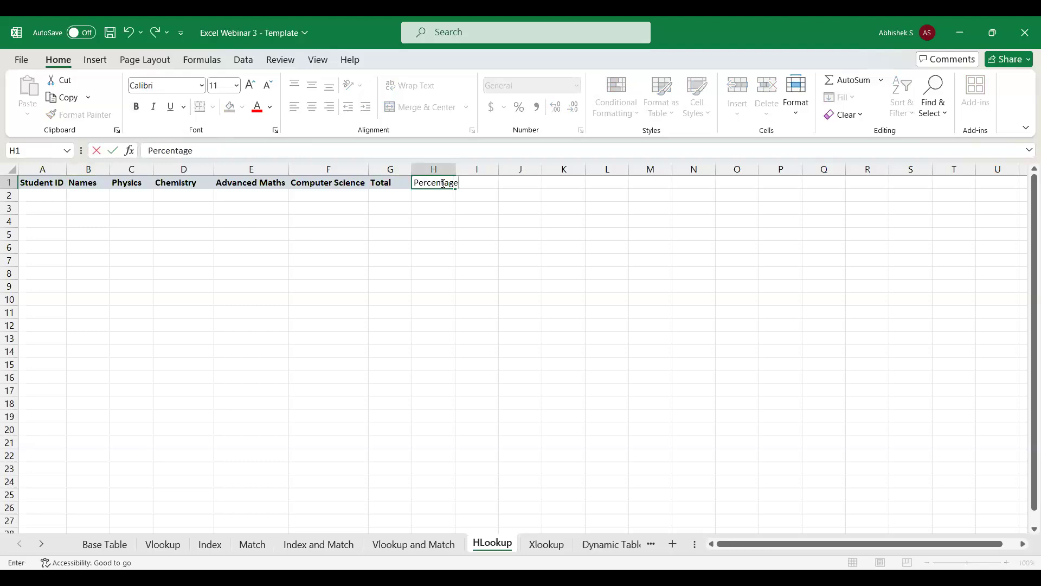
pyautogui.press('Return')
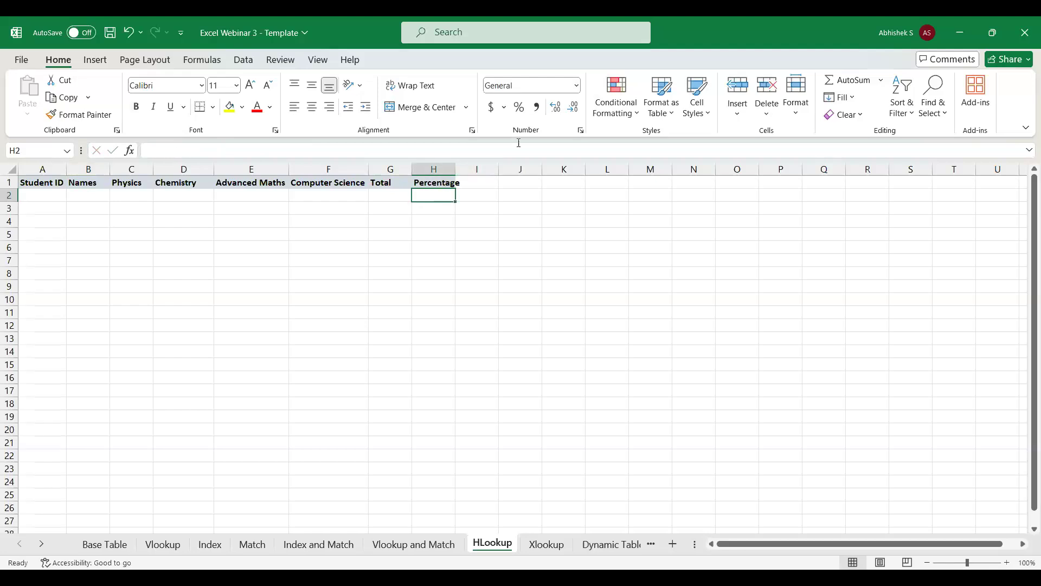
pyautogui.doubleClick(455, 169)
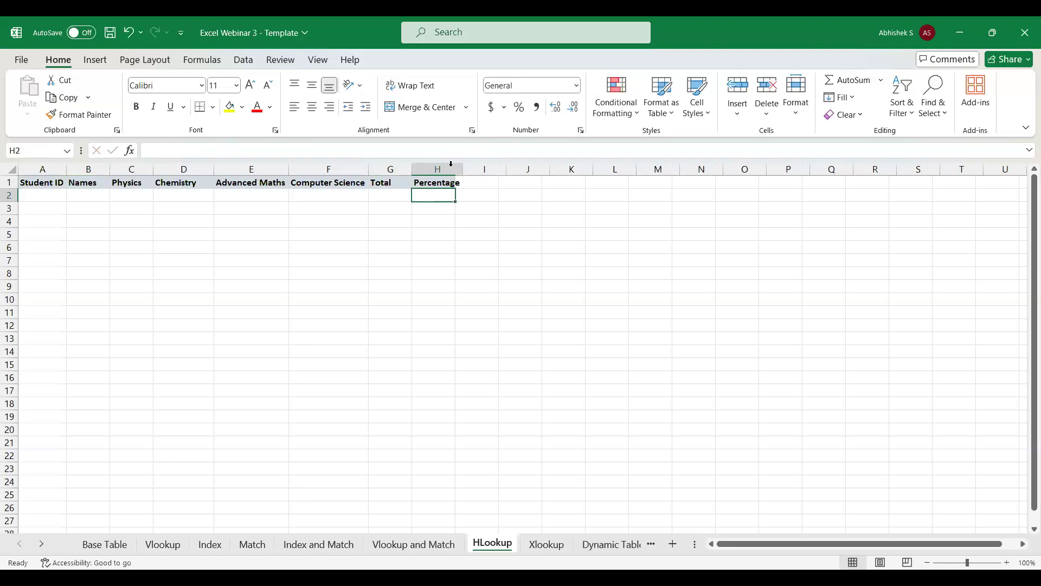
# Start an HLOOKUP formula in A2 of the HLookup sheet with A1 as the lookup value.
pyautogui.click(29, 200)
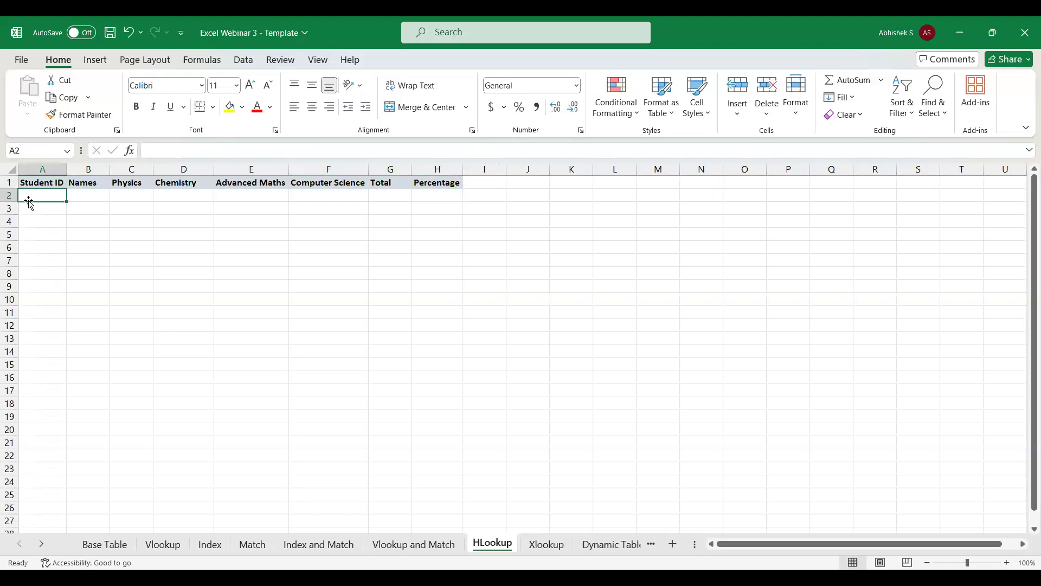
pyautogui.write('=')
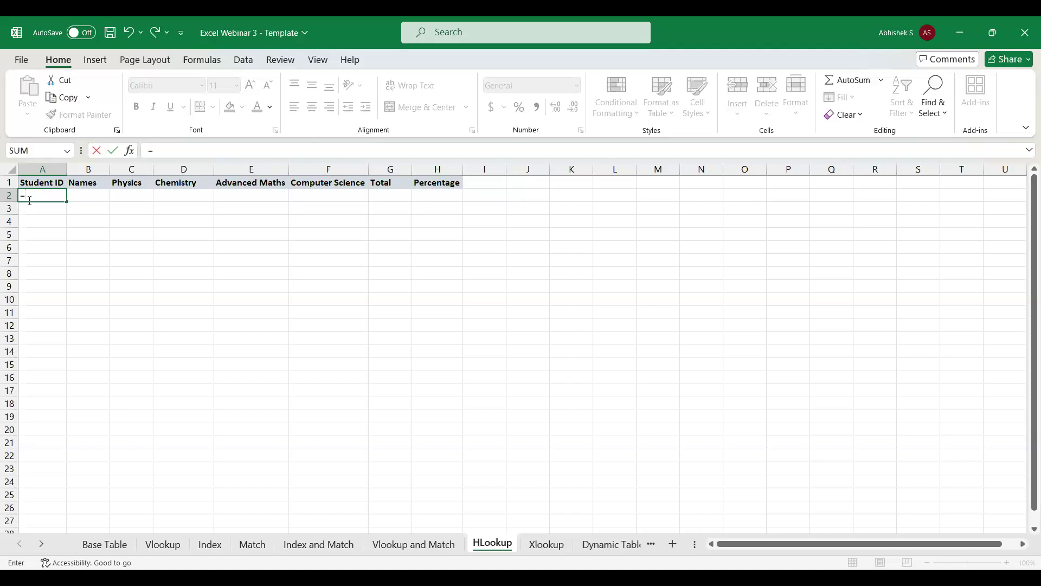
pyautogui.write('hlo')
pyautogui.press('Tab')
pyautogui.click(47, 181)
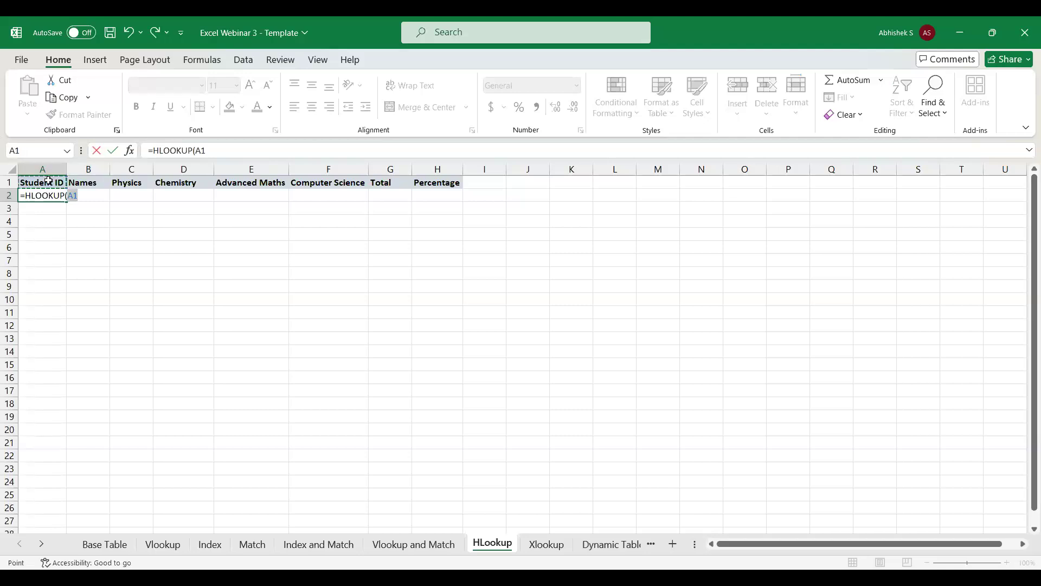
pyautogui.write(',')
# Complete the HLOOKUP formula with Base Table row 1:1 as the table array, row index 1 and match argument 0.
pyautogui.click(100, 548)
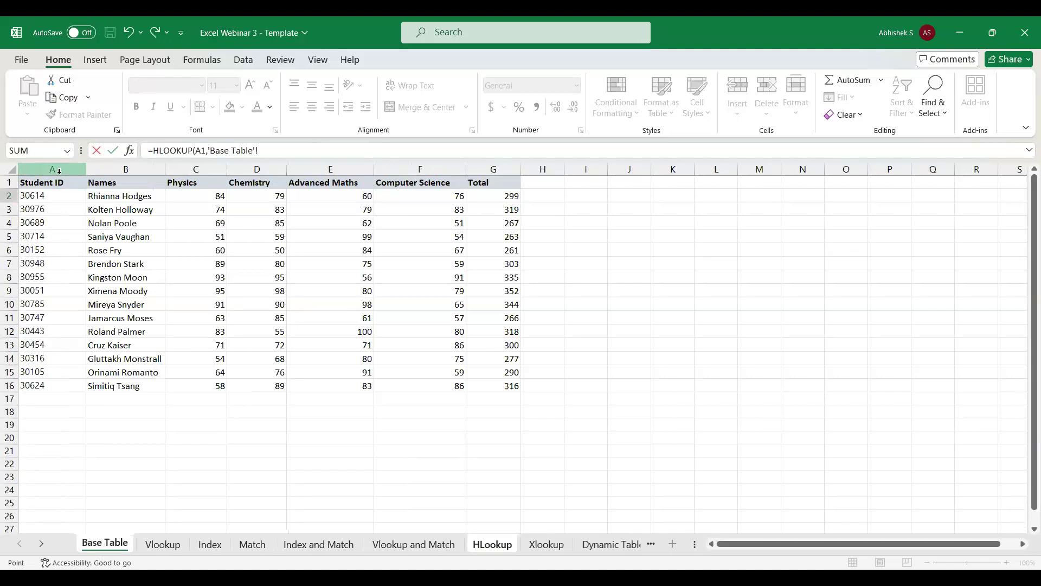
pyautogui.click(8, 183)
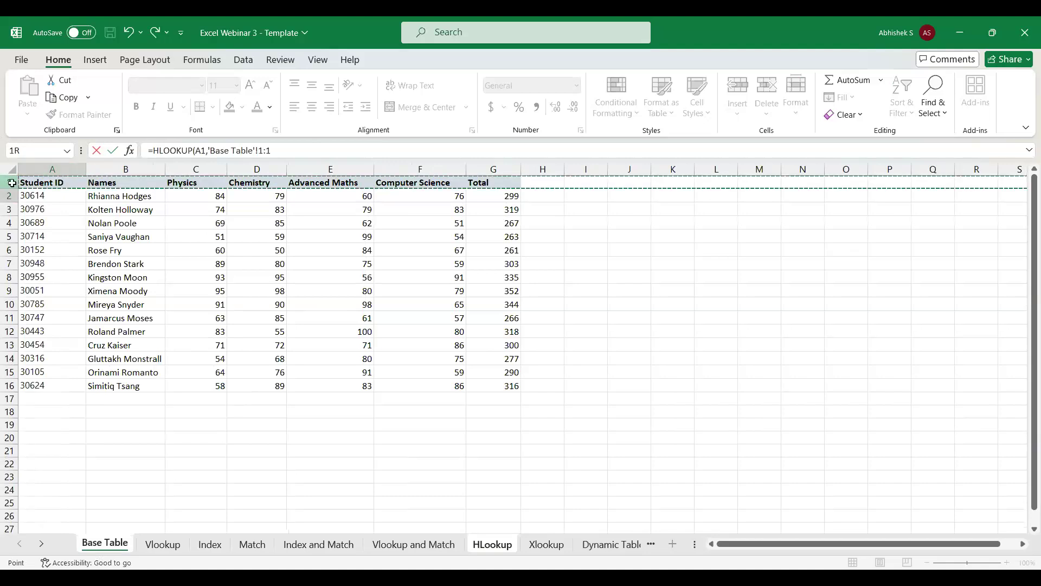
pyautogui.write(',1,')
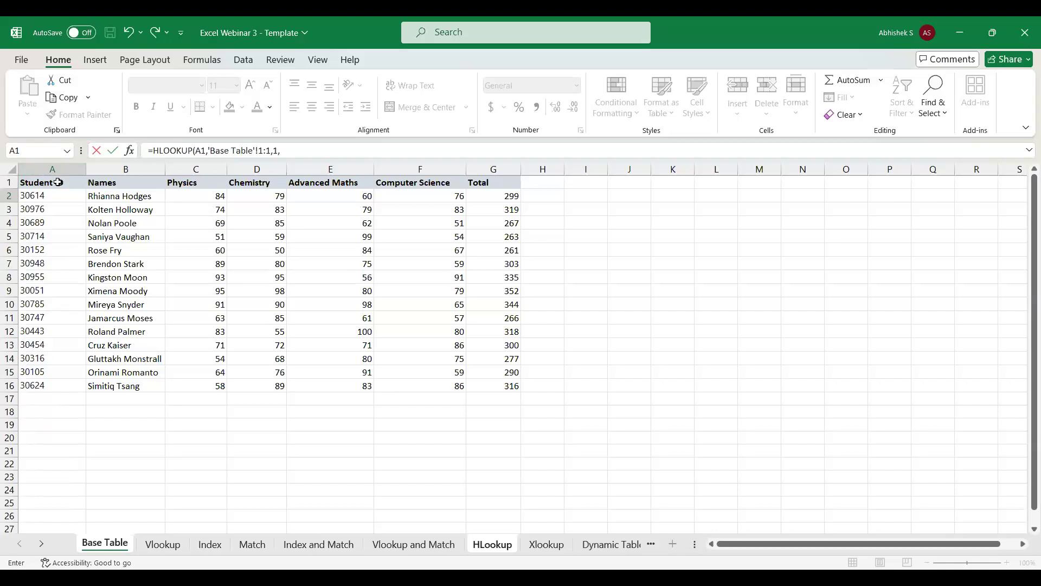
pyautogui.write('0)')
pyautogui.press('Return')
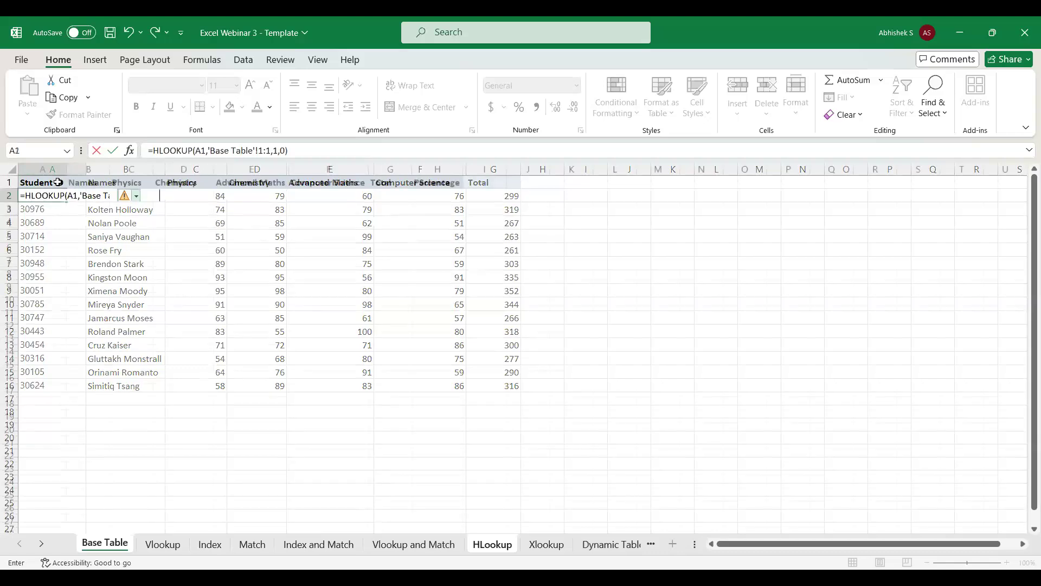
# Fill the HLOOKUP formula from A2 across to H2 under the Percentage header.
pyautogui.click(58, 181)
pyautogui.hotkey('ctrl', 'Right')
pyautogui.press('Down')
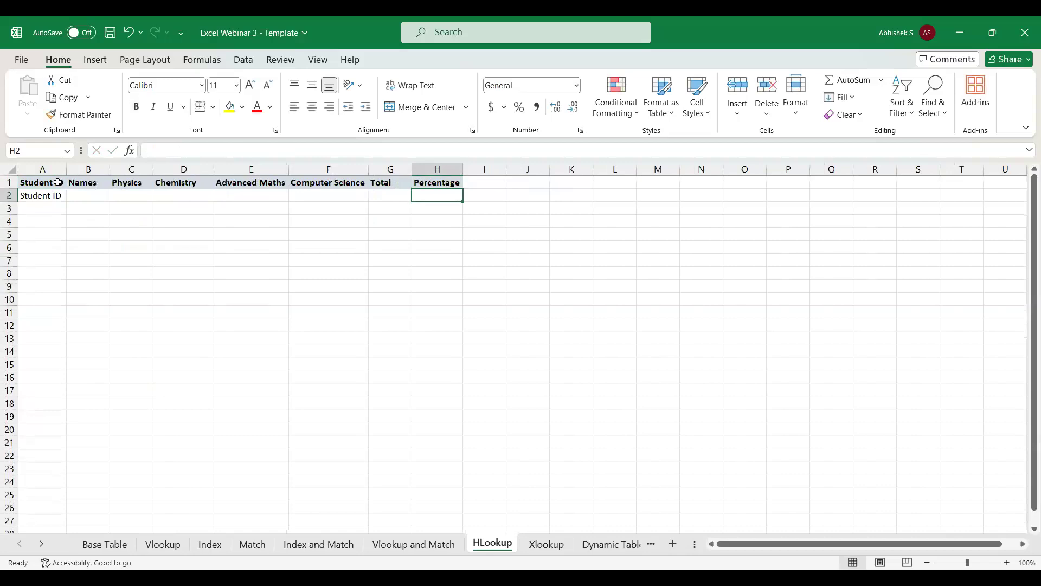
pyautogui.hotkey('ctrl', 'shift', 'Left')
pyautogui.hotkey('ctrl', 'r')
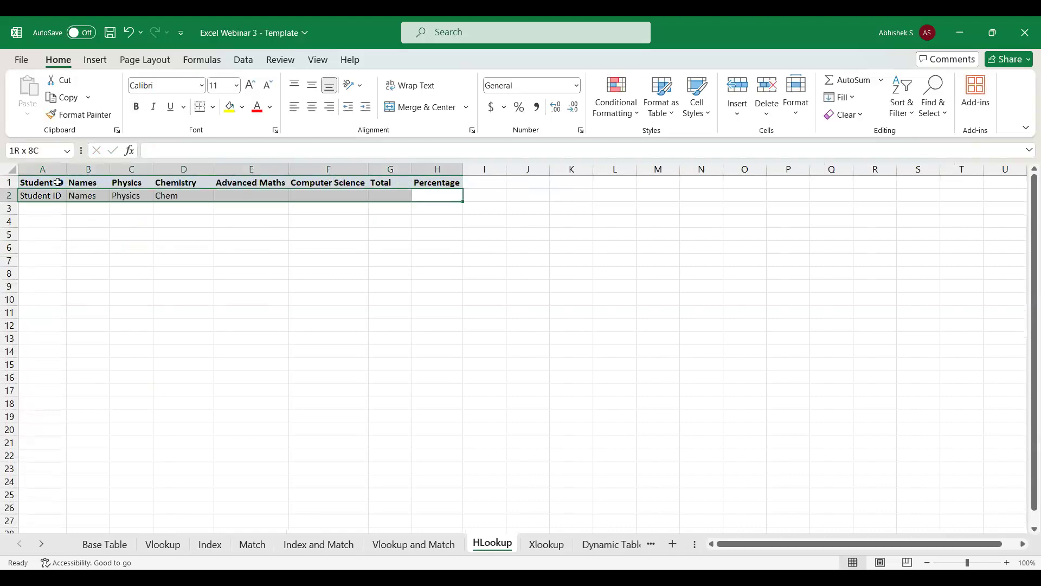
# Start an HLOOKUP formula in A3 of the HLookup sheet with A1 as the lookup value.
pyautogui.click(431, 195)
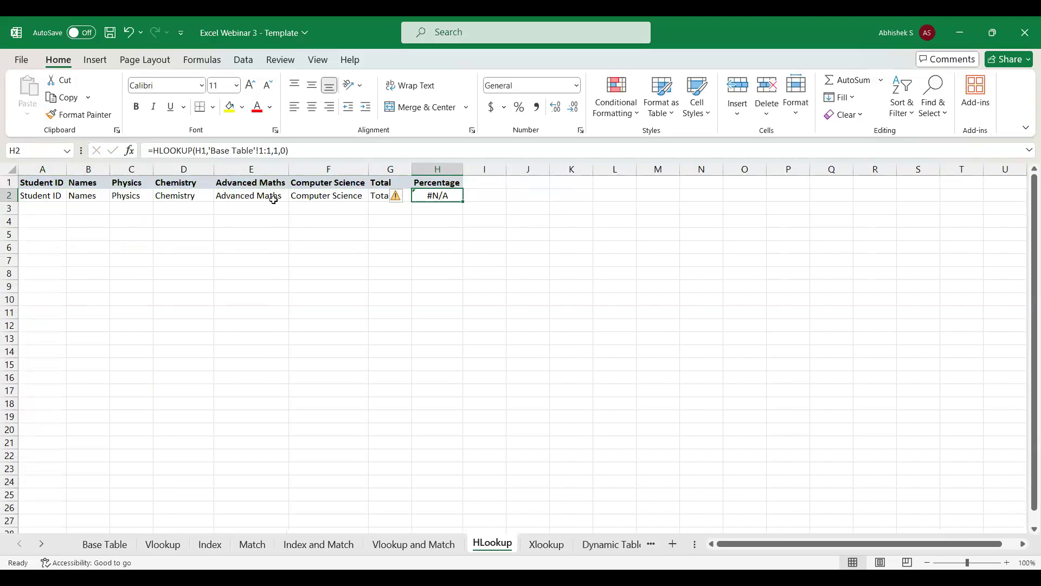
pyautogui.click(42, 206)
pyautogui.write('=st')
pyautogui.press('BackSpace')
pyautogui.press('BackSpace')
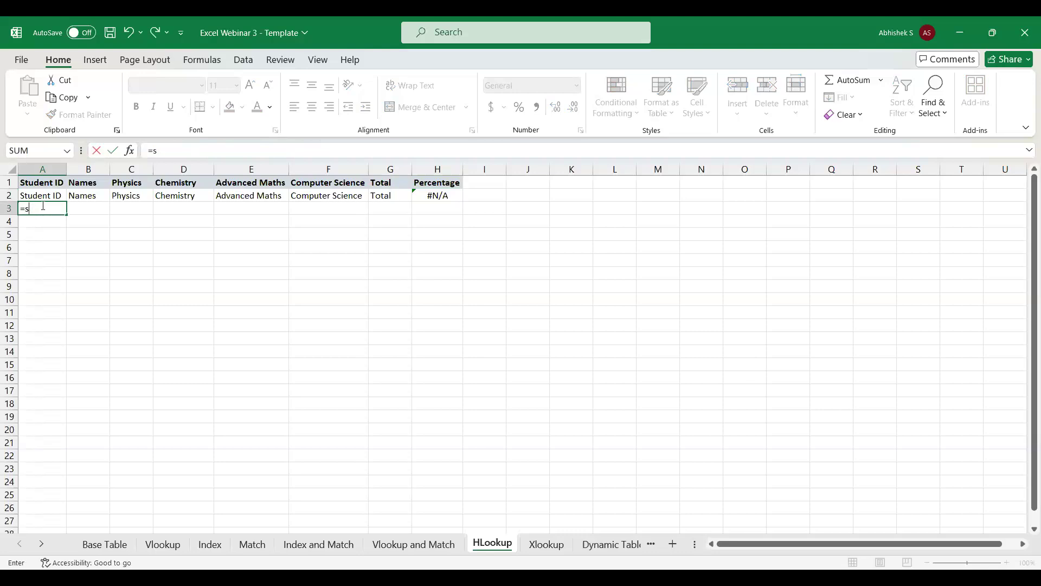
pyautogui.write('hlo')
pyautogui.press('Tab')
pyautogui.click(51, 183)
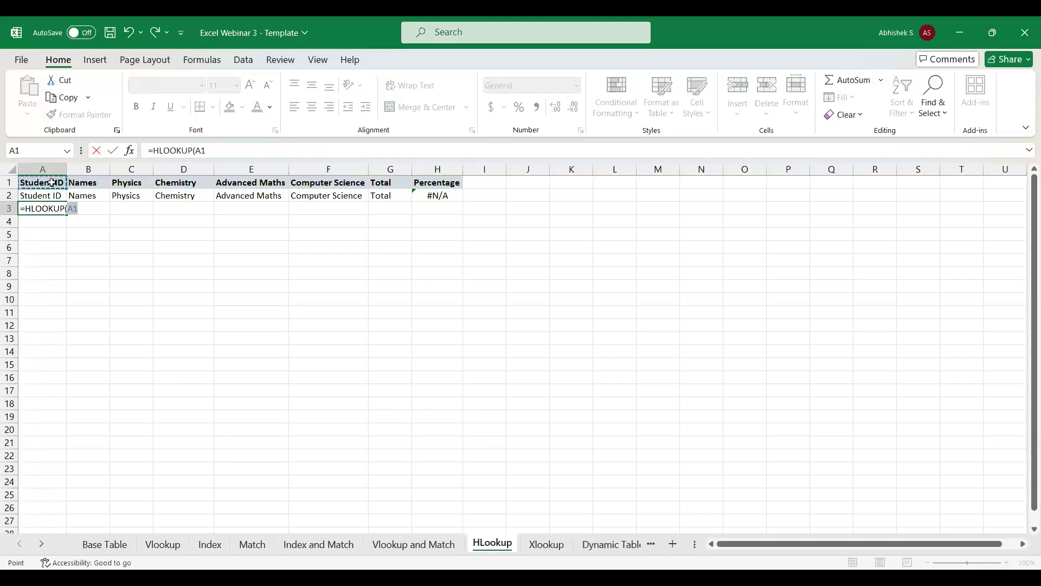
# Complete the A3 formula with Base Table rows 1:6 as the table array, row index 5 and match argument 0.
pyautogui.write(',')
pyautogui.click(98, 549)
pyautogui.click(8, 182)
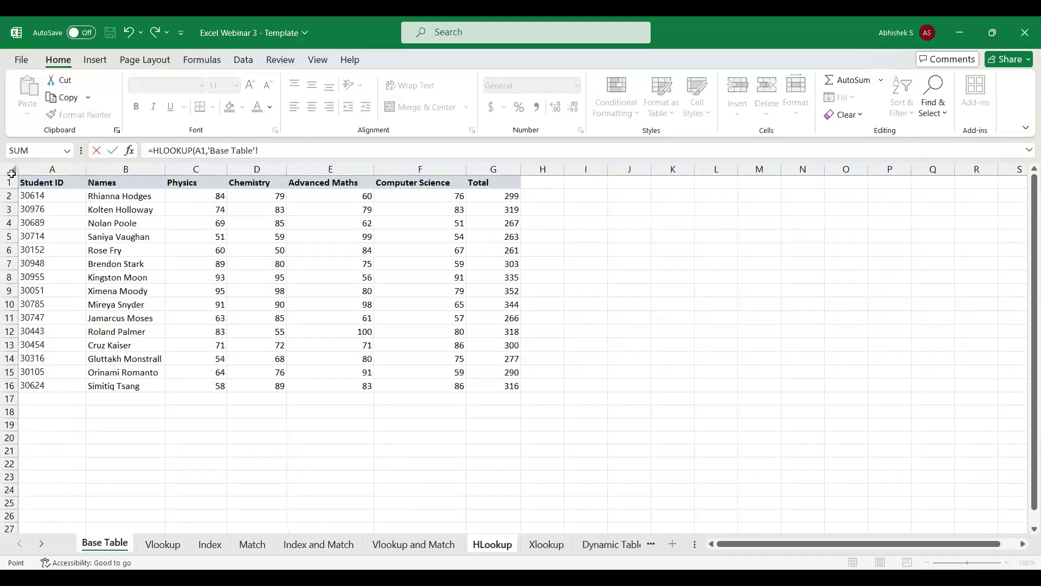
pyautogui.moveTo(8, 182); pyautogui.dragTo(8, 250)
pyautogui.write(',5,0')
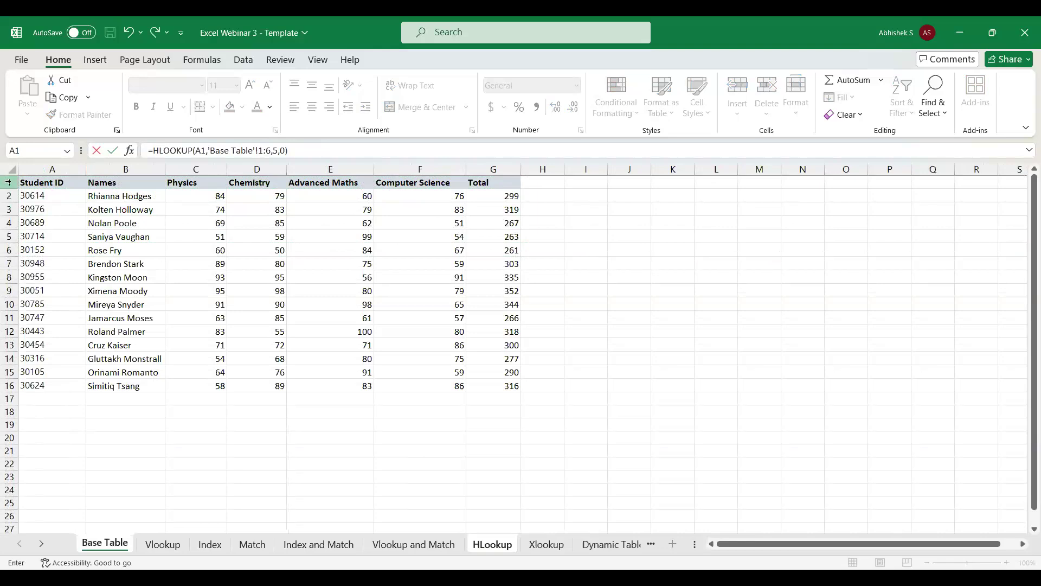
pyautogui.press('Return')
# Fill the HLOOKUP formula from A3 across to H3, under the Percentage header.
pyautogui.press('Up')
pyautogui.press('Up')
pyautogui.press('Up')
pyautogui.hotkey('ctrl', 'Right')
pyautogui.press('Down')
pyautogui.press('Down')
pyautogui.press('Left')
pyautogui.press('Right')
pyautogui.hotkey('ctrl', 'shift', 'Left')
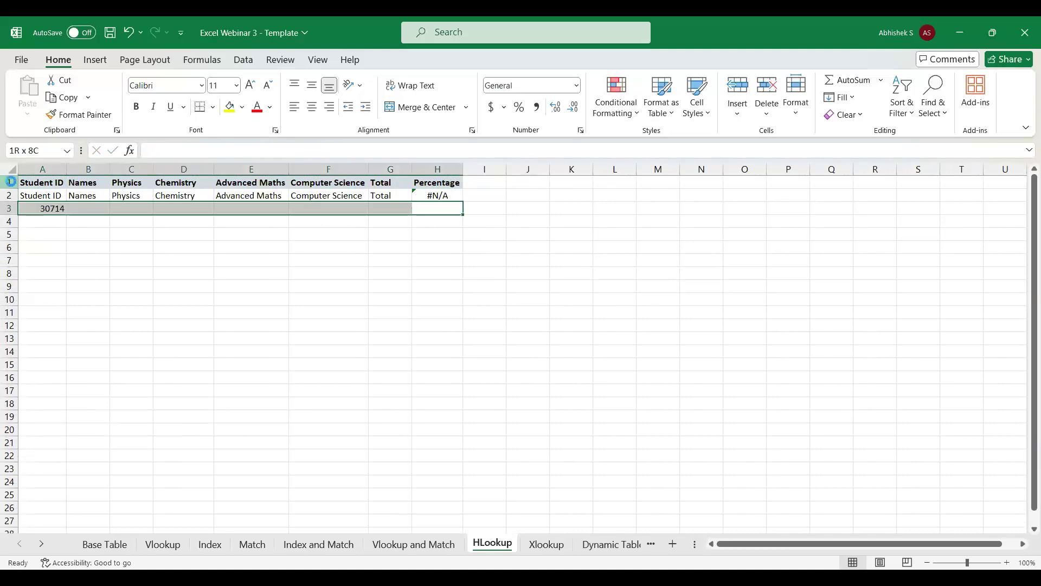
pyautogui.hotkey('ctrl', 'r')
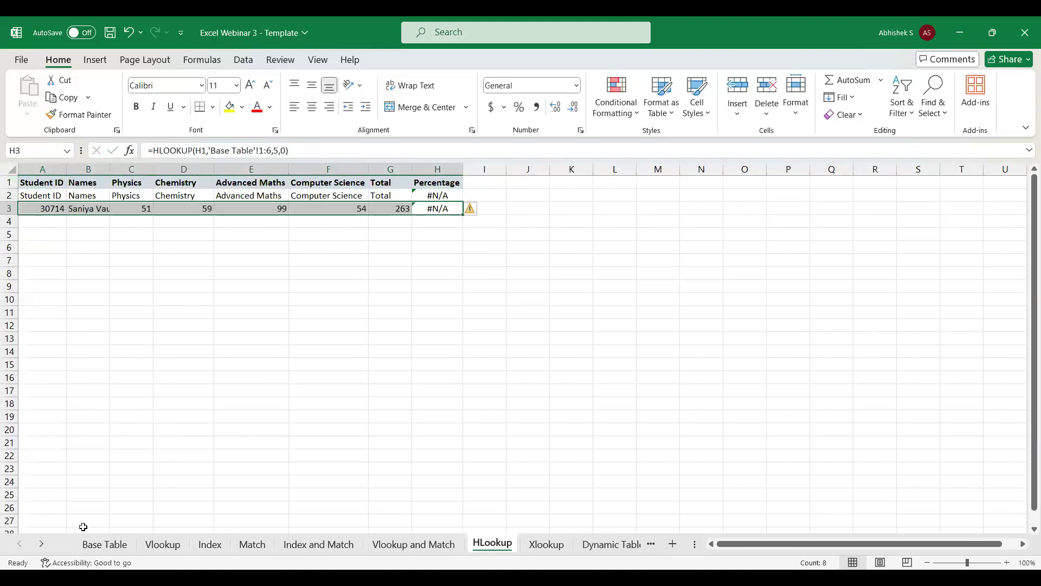
# Compare the values in row 3 of the HLookup sheet with row 5 of the Base Table.
pyautogui.click(101, 552)
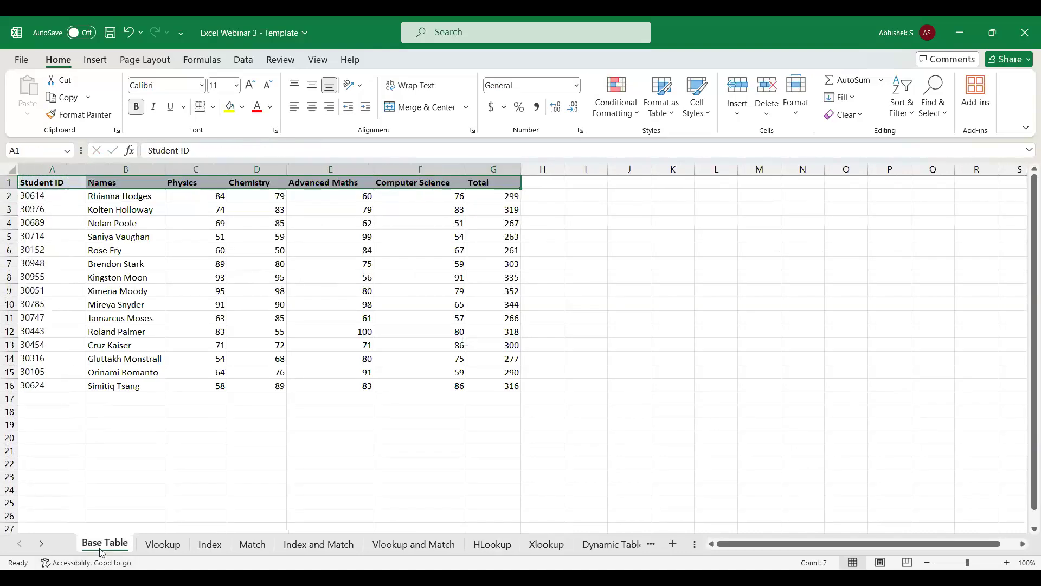
pyautogui.click(108, 236)
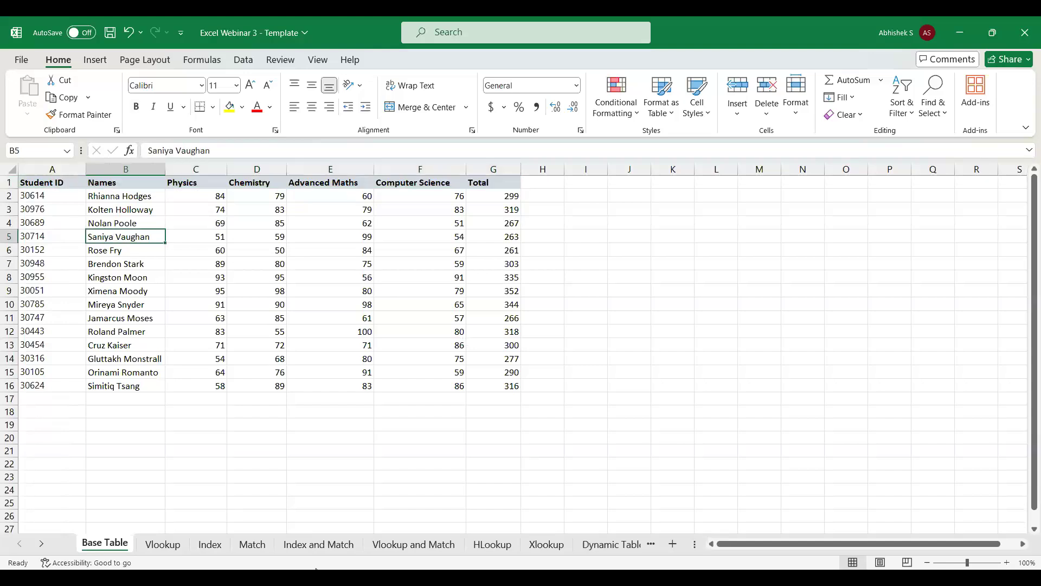
pyautogui.click(492, 544)
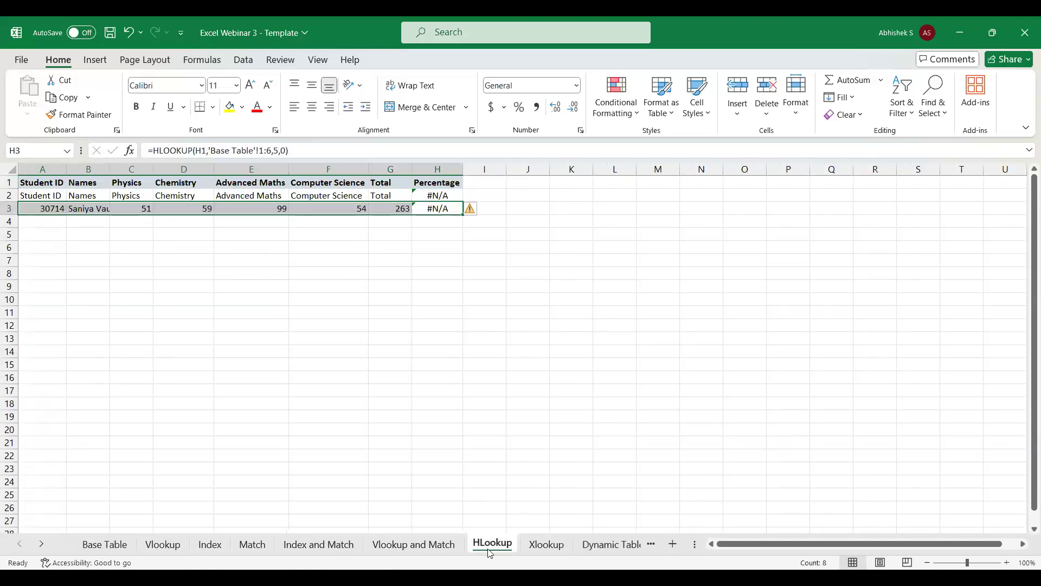
pyautogui.click(44, 181)
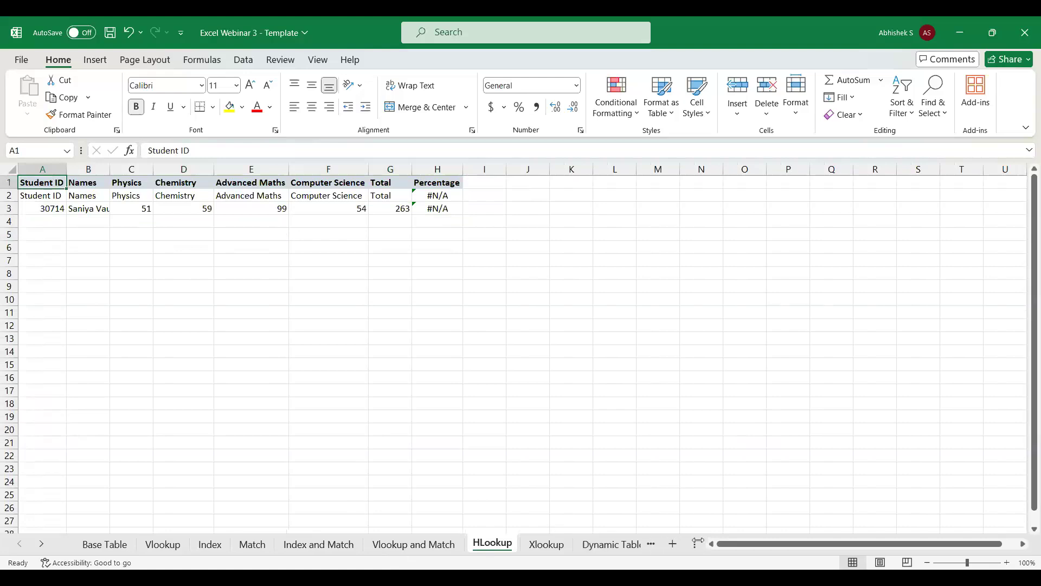
# Make room for all sheet names, open the Xlookup sheet and bold the headers in A1:B1.
pyautogui.moveTo(695, 544); pyautogui.dragTo(765, 544)
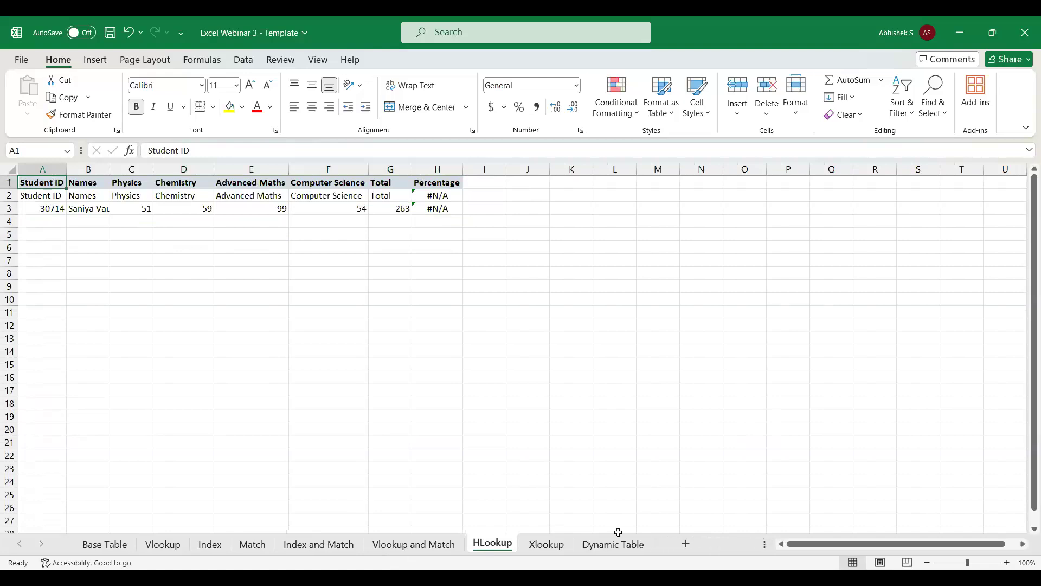
pyautogui.click(546, 543)
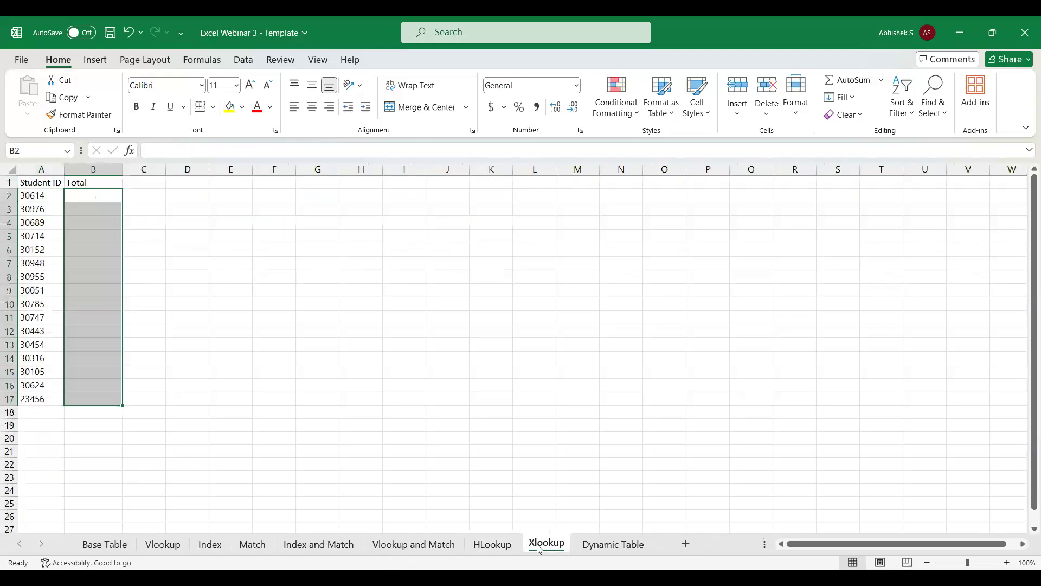
pyautogui.click(39, 185)
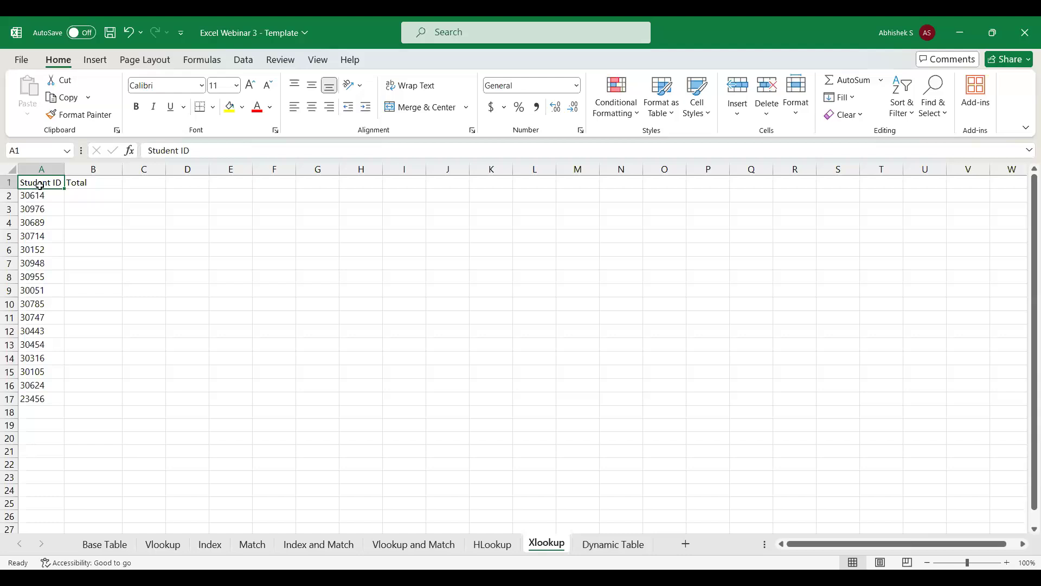
pyautogui.click(96, 197)
pyautogui.press('Up')
pyautogui.hotkey('shift', 'Left')
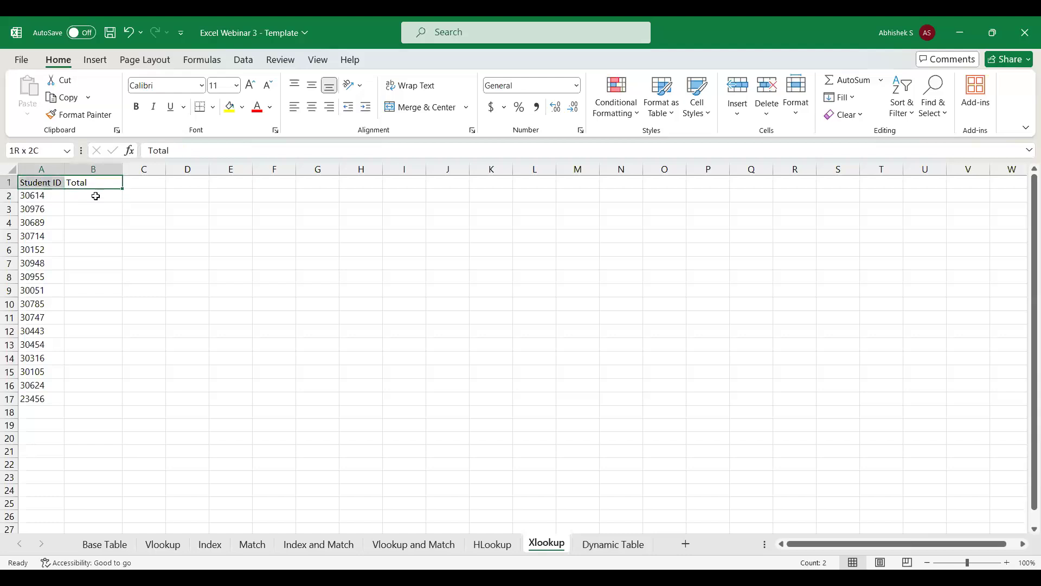
pyautogui.hotkey('ctrl', 'b')
# Start an XLOOKUP formula in B2 of the Xlookup sheet with A2 as the lookup value.
pyautogui.click(96, 196)
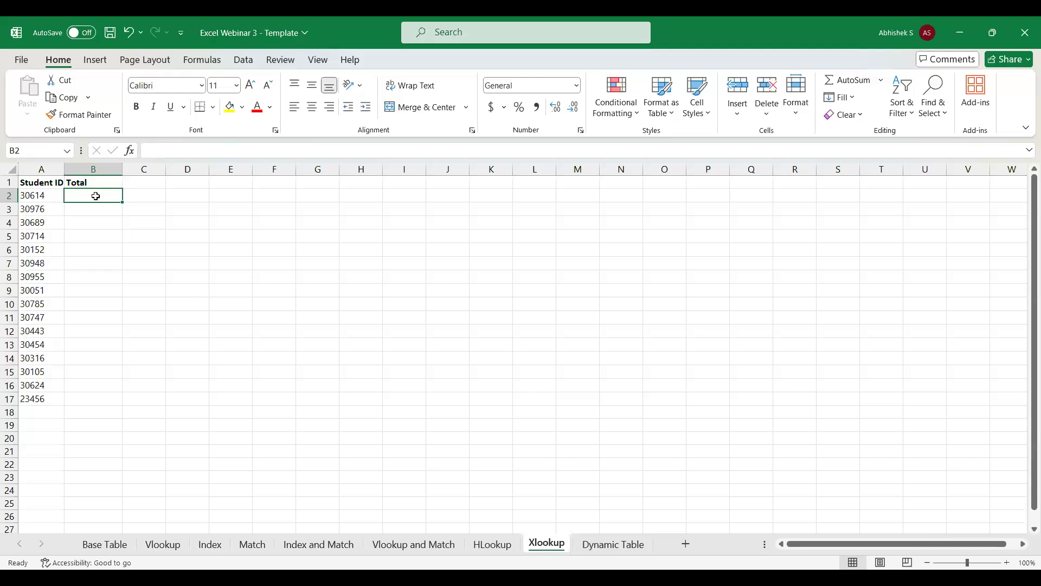
pyautogui.write('=')
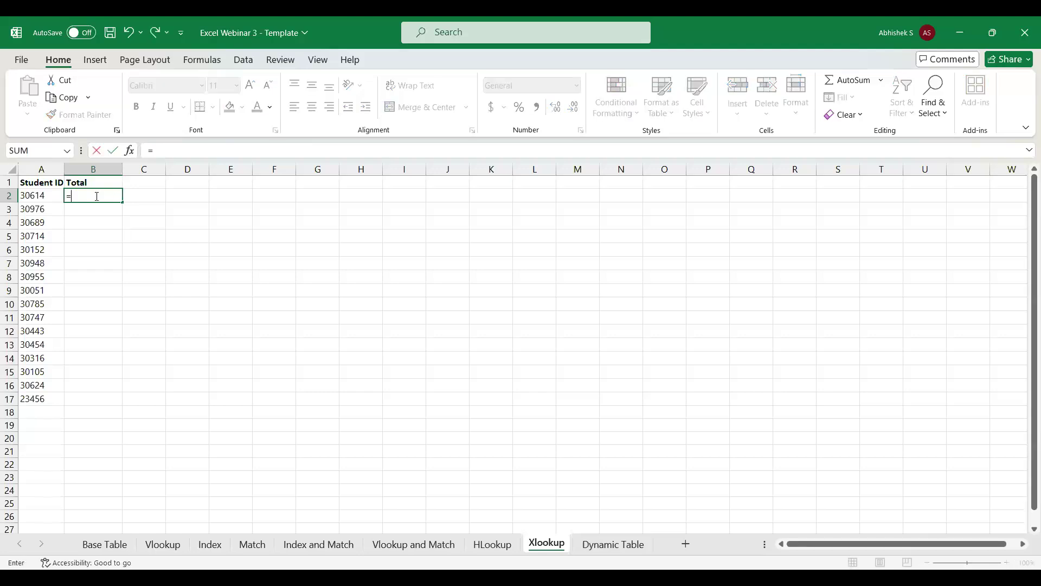
pyautogui.write('v')
pyautogui.press('BackSpace')
pyautogui.write('xl')
pyautogui.press('Tab')
pyautogui.click(42, 196)
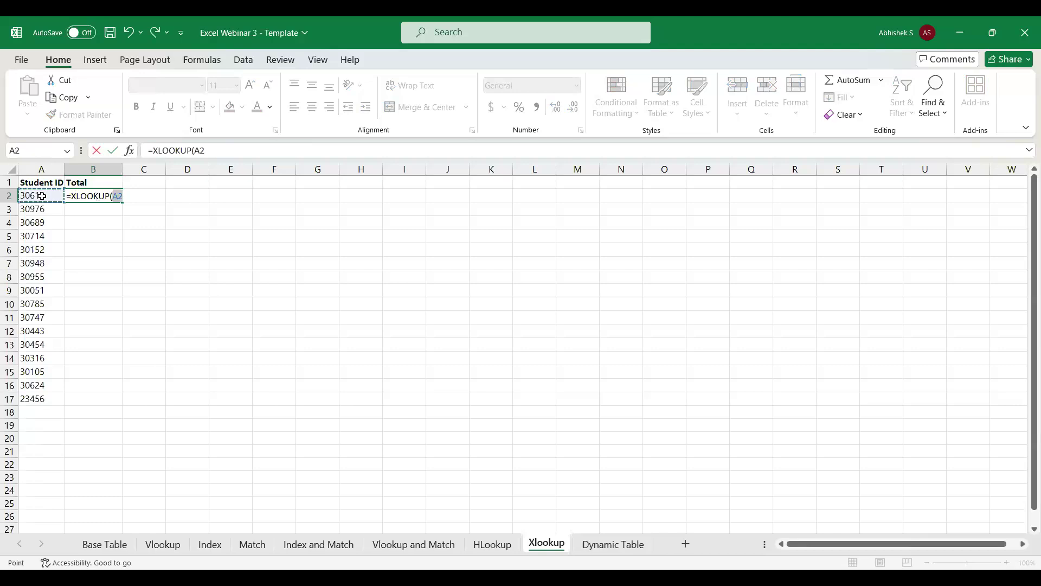
# Set the lookup array to the Base Table's Student ID range as the absolute reference $A$2:$A$16.
pyautogui.write(',')
pyautogui.click(102, 547)
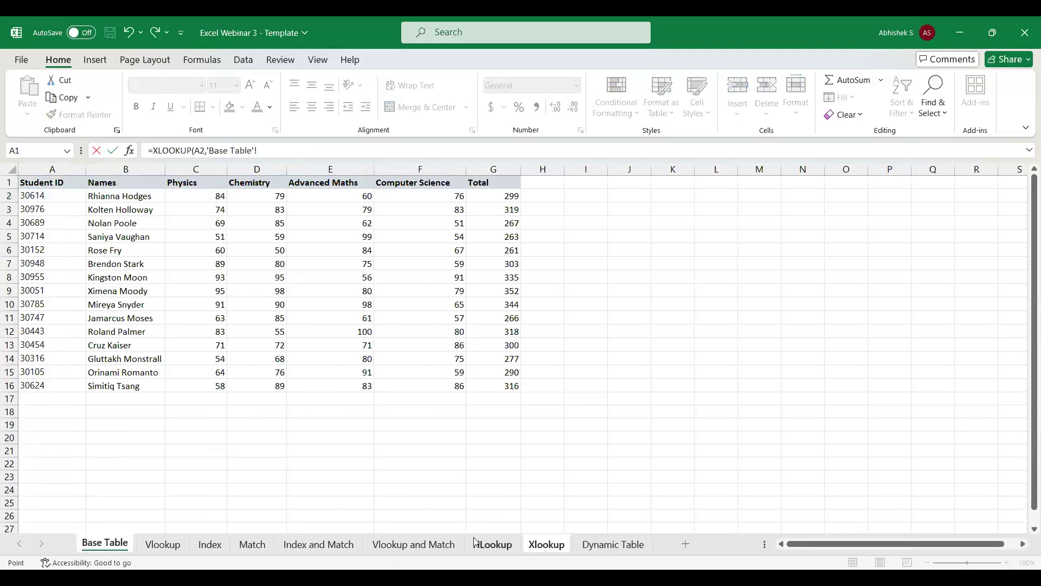
pyautogui.click(534, 547)
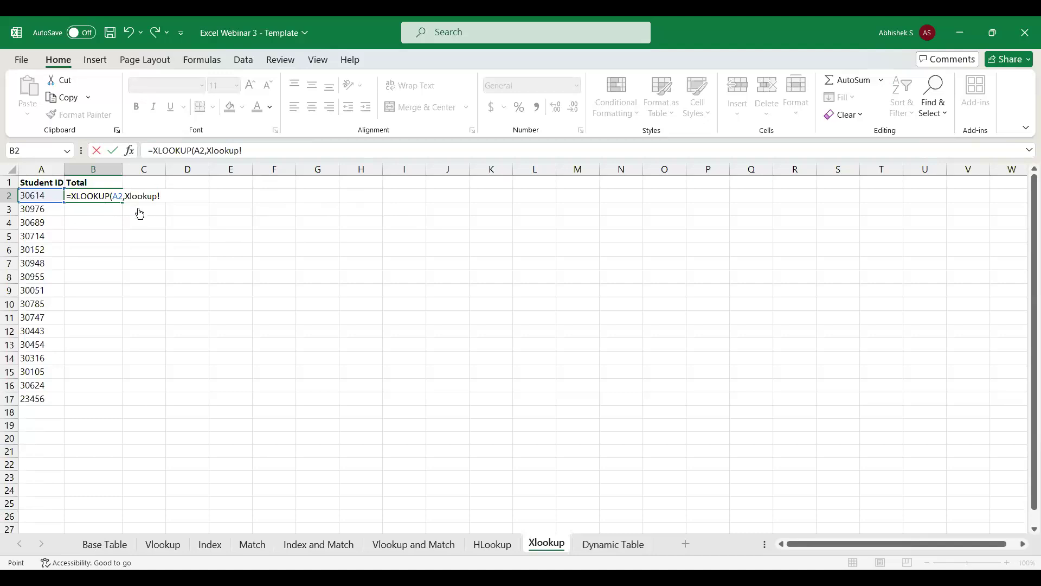
pyautogui.click(97, 544)
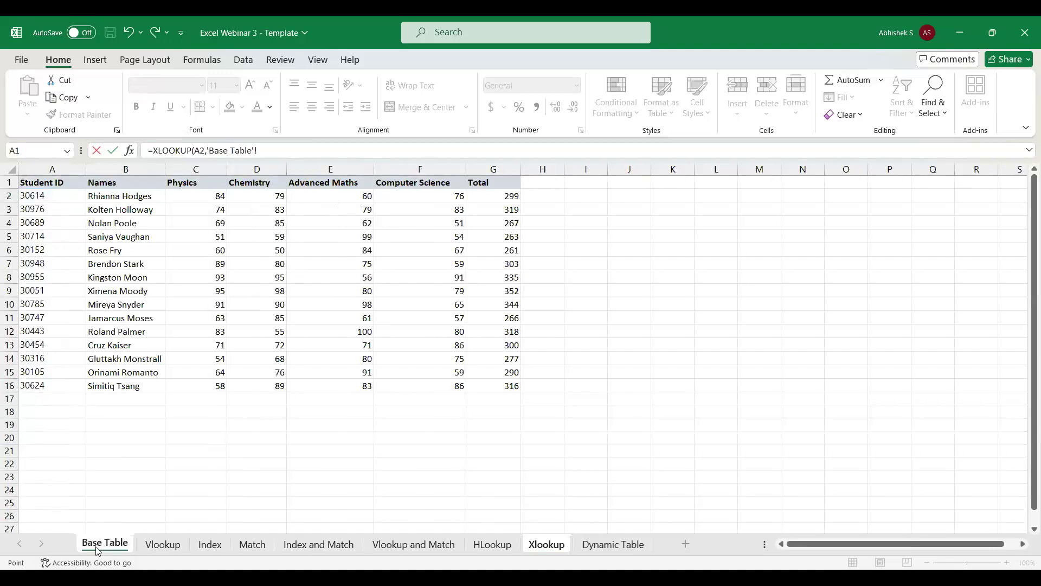
pyautogui.click(54, 194)
pyautogui.hotkey('ctrl', 'shift', 'Down')
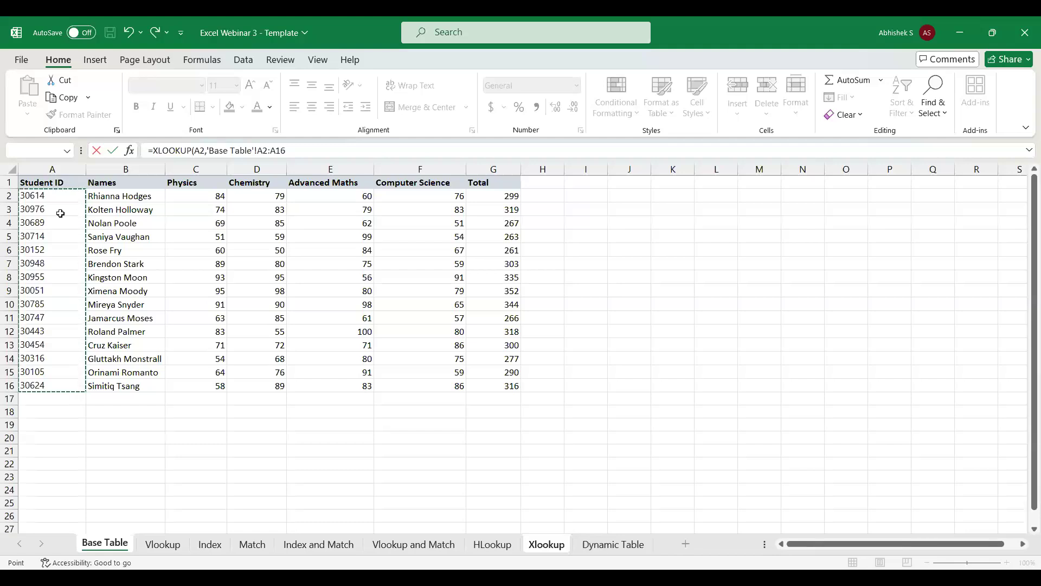
pyautogui.press('F4')
pyautogui.click(330, 150)
pyautogui.write(',')
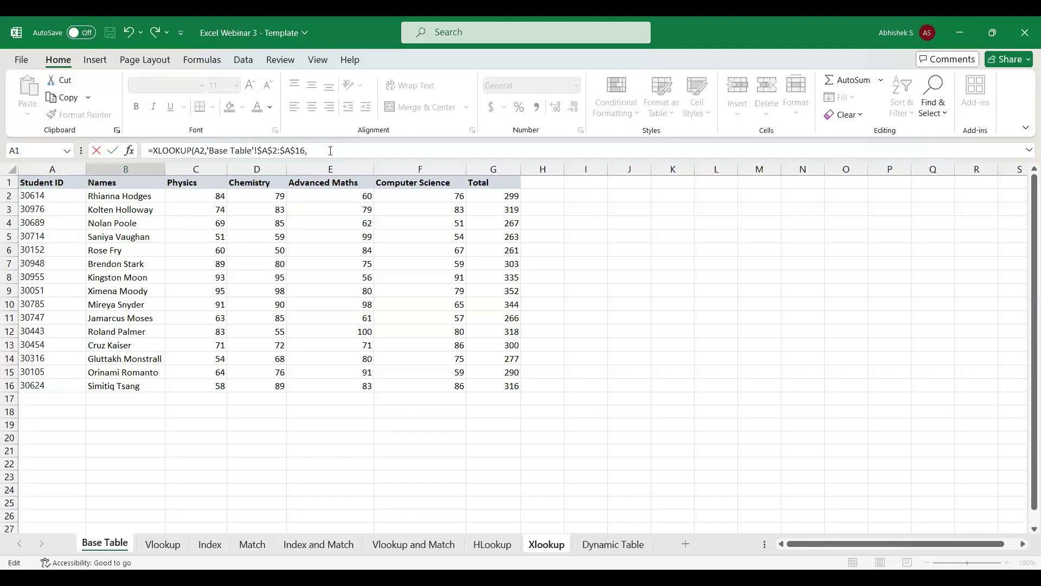
# Set the return array to the Base Table's Total range as the absolute reference $G$2:$G$16.
pyautogui.click(547, 544)
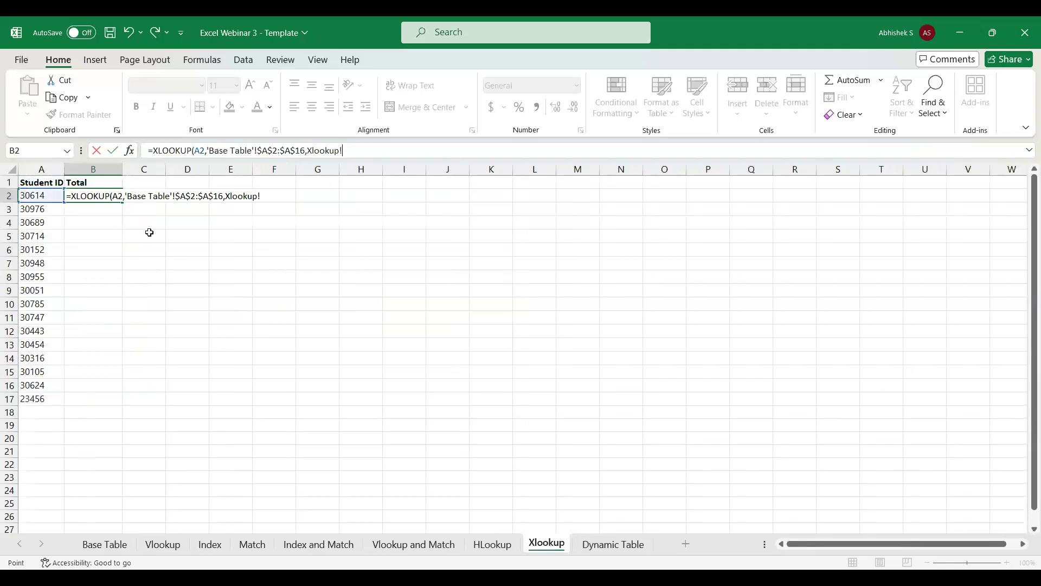
pyautogui.click(85, 545)
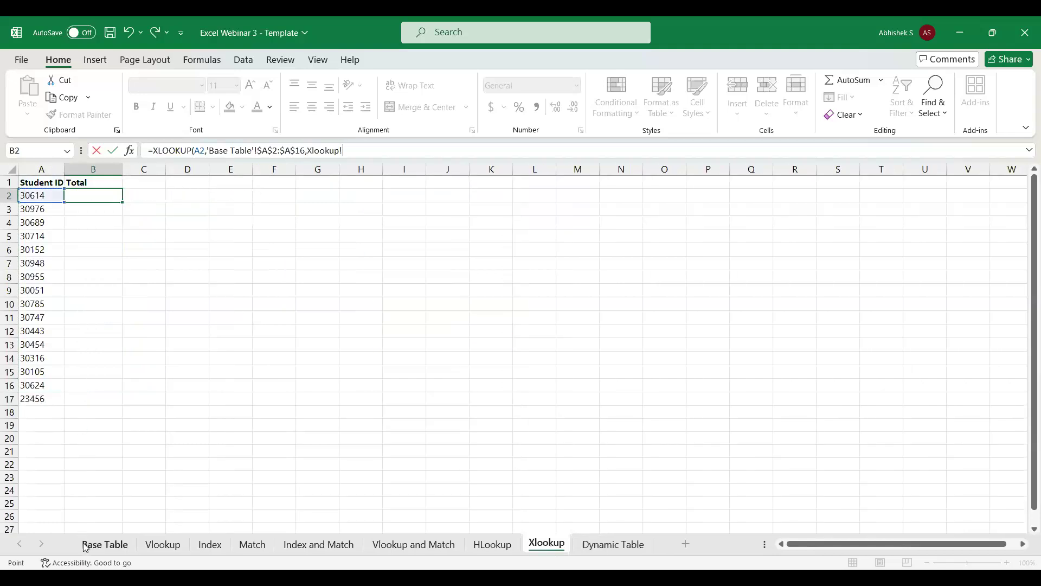
pyautogui.click(503, 192)
pyautogui.hotkey('ctrl', 'shift', 'Down')
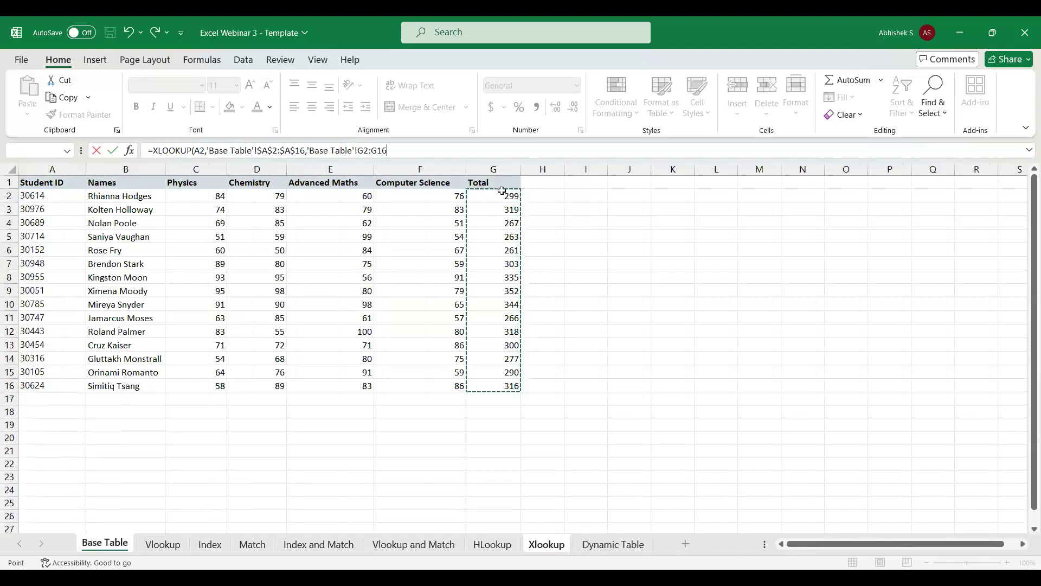
pyautogui.press('F4')
pyautogui.write(',')
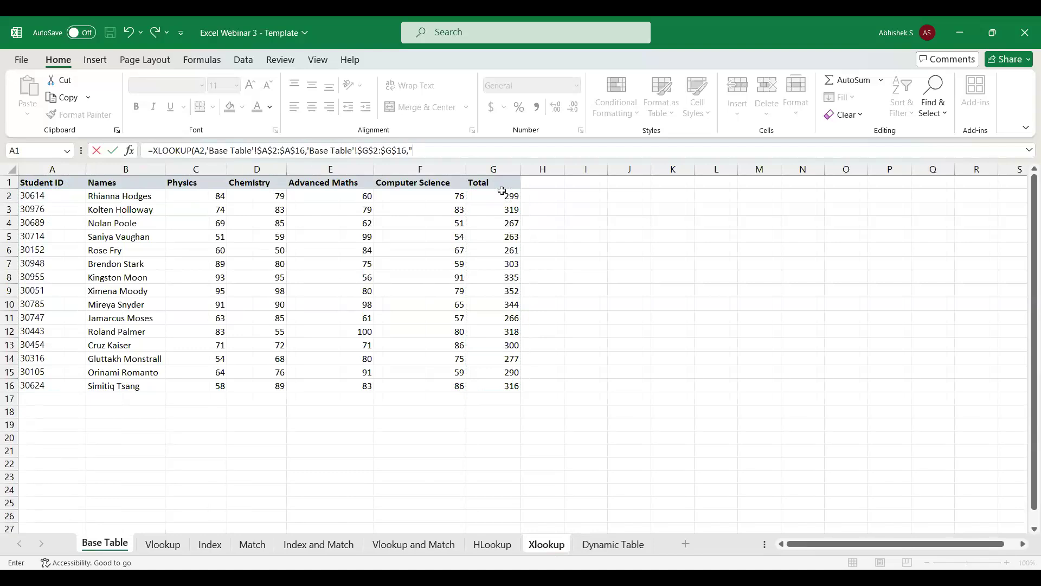
# Complete the XLOOKUP formula with "Not Available" as the not-found text, match mode 0 and search mode 1.
pyautogui.write('Not Available",')
pyautogui.write('1')
pyautogui.click(201, 151)
pyautogui.press('Return')
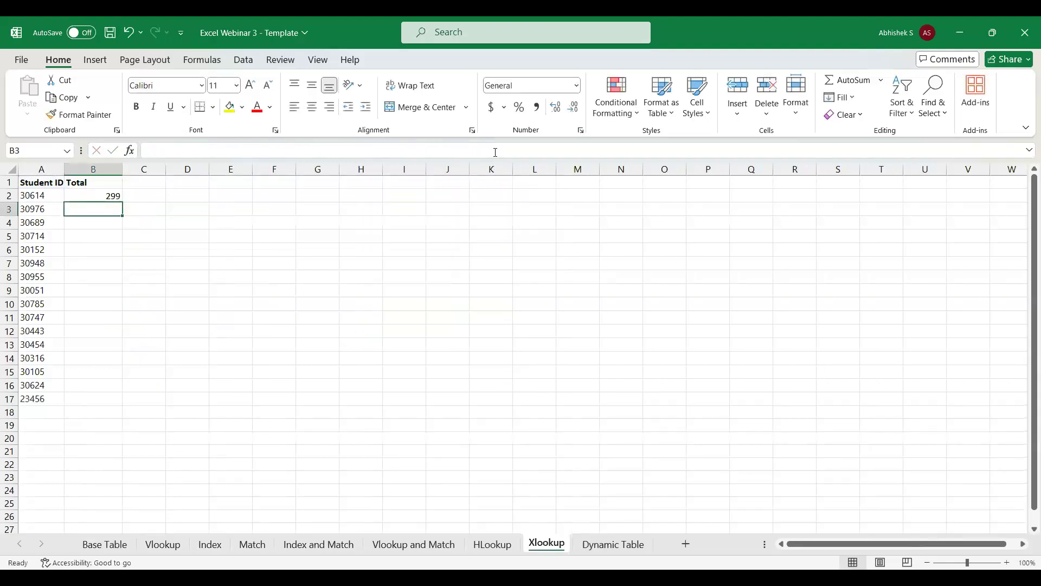
# Compare the first student's looked-up total on the Xlookup sheet with the Base Table.
pyautogui.click(114, 195)
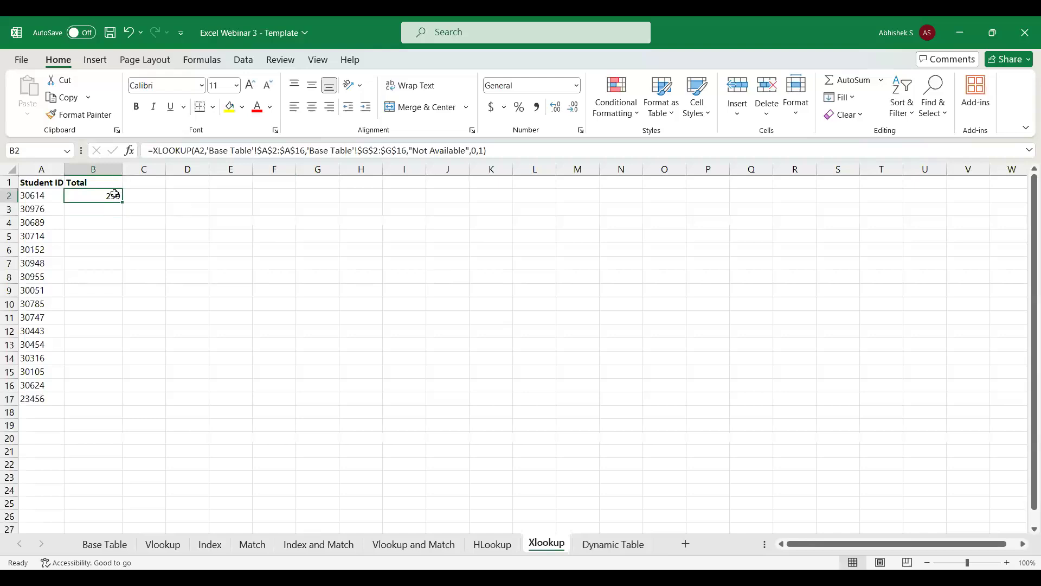
pyautogui.click(40, 195)
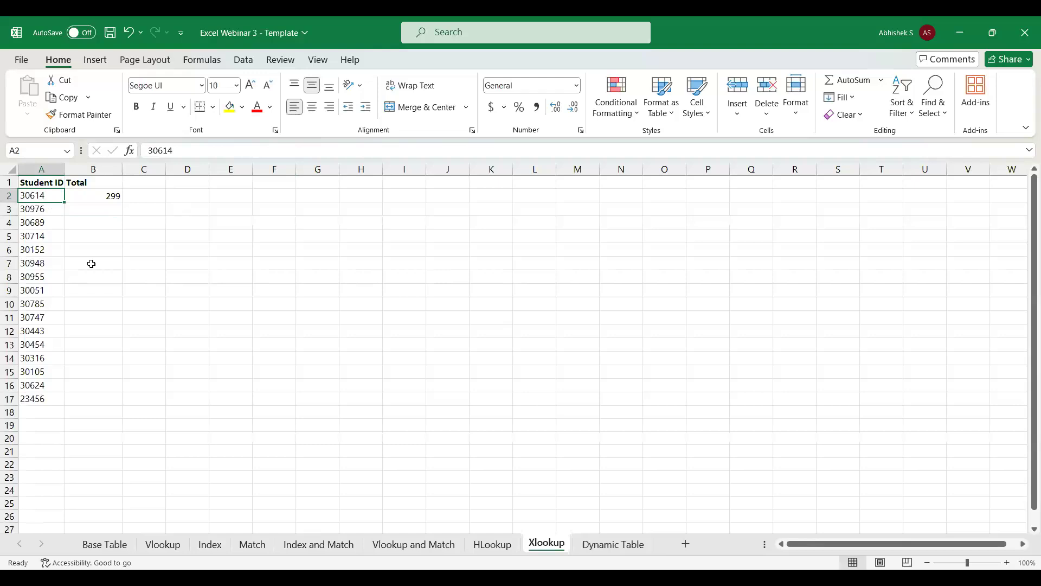
pyautogui.click(97, 546)
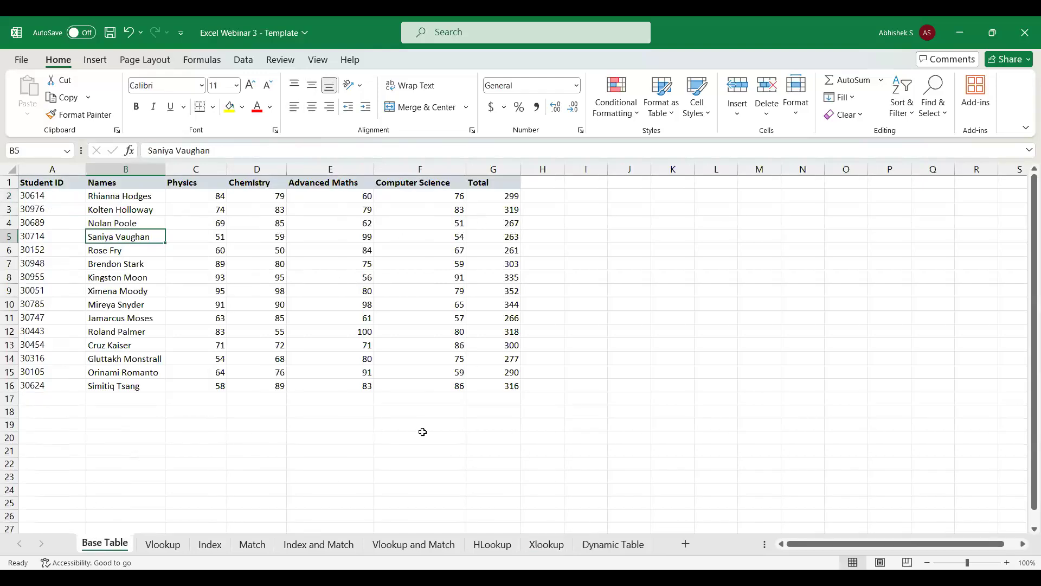
pyautogui.click(551, 546)
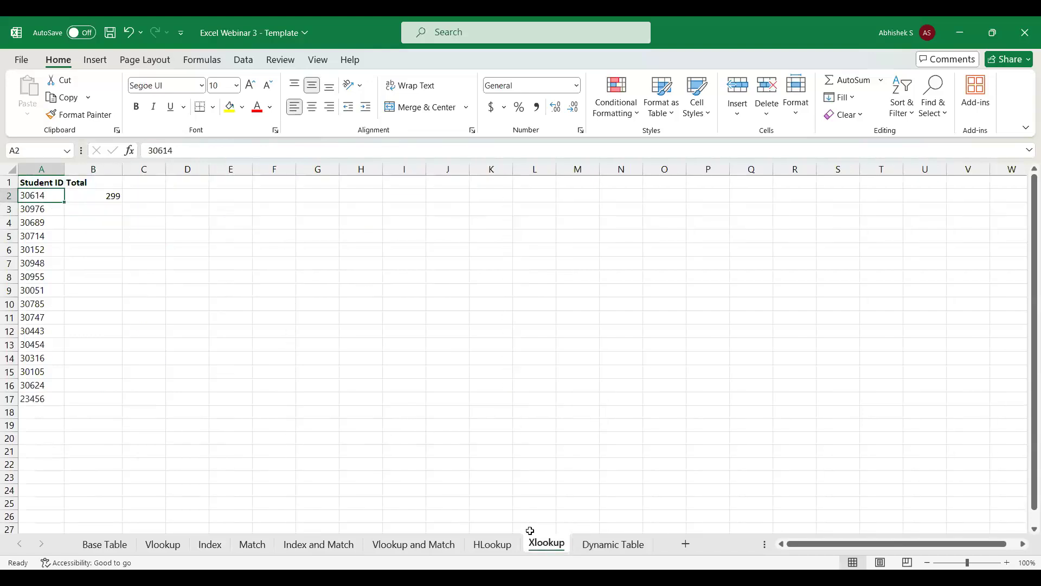
# Fill the XLOOKUP formula from B2 down the Total column to B17 on the Xlookup sheet.
pyautogui.click(105, 199)
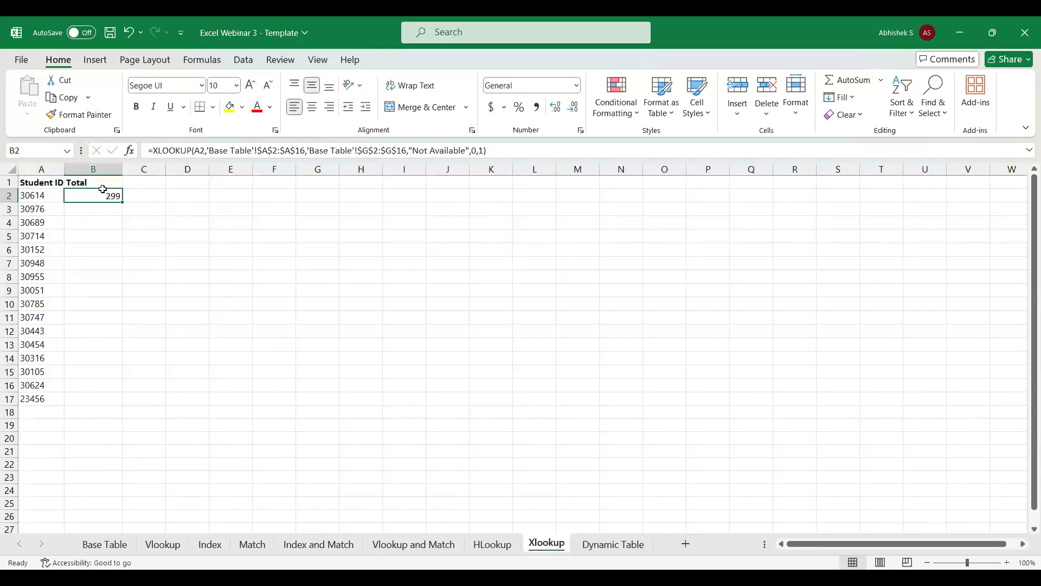
pyautogui.hotkey('ctrl', 'Down')
pyautogui.hotkey('ctrl', 'Home')
pyautogui.hotkey('ctrl', 'Down')
pyautogui.press('Right')
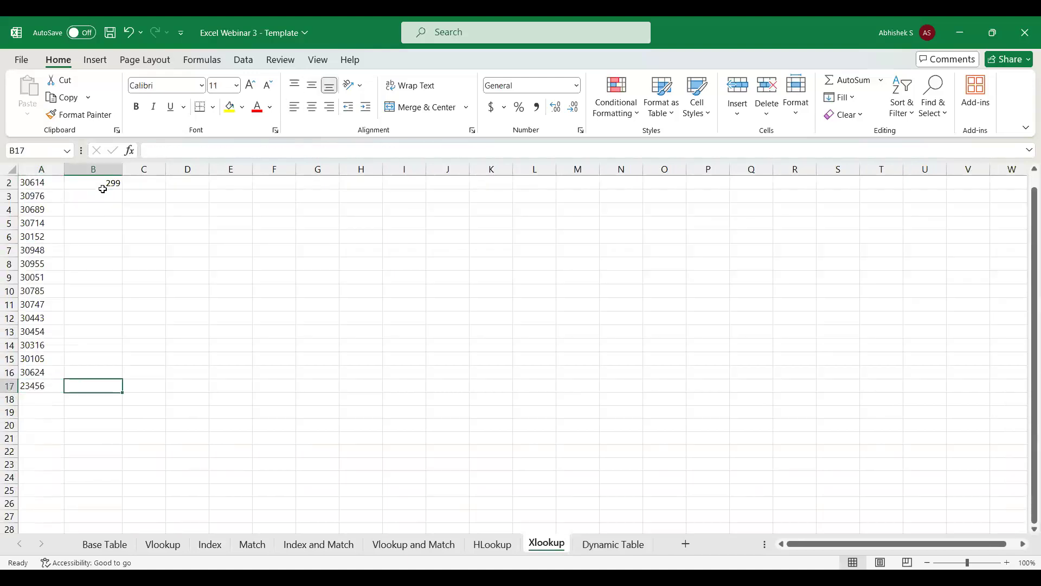
pyautogui.hotkey('ctrl', 'shift', 'Up')
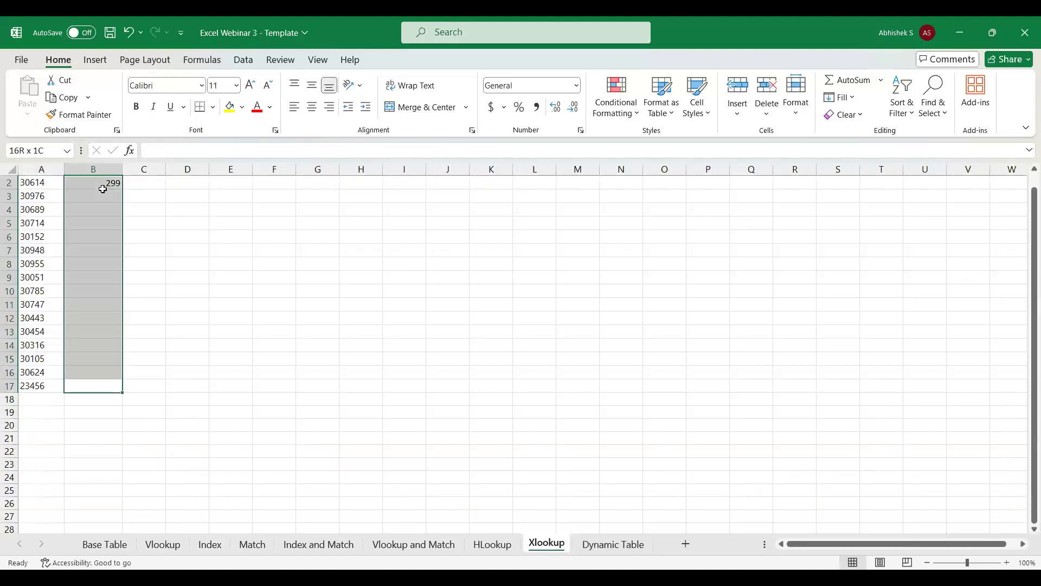
pyautogui.hotkey('ctrl', 'd')
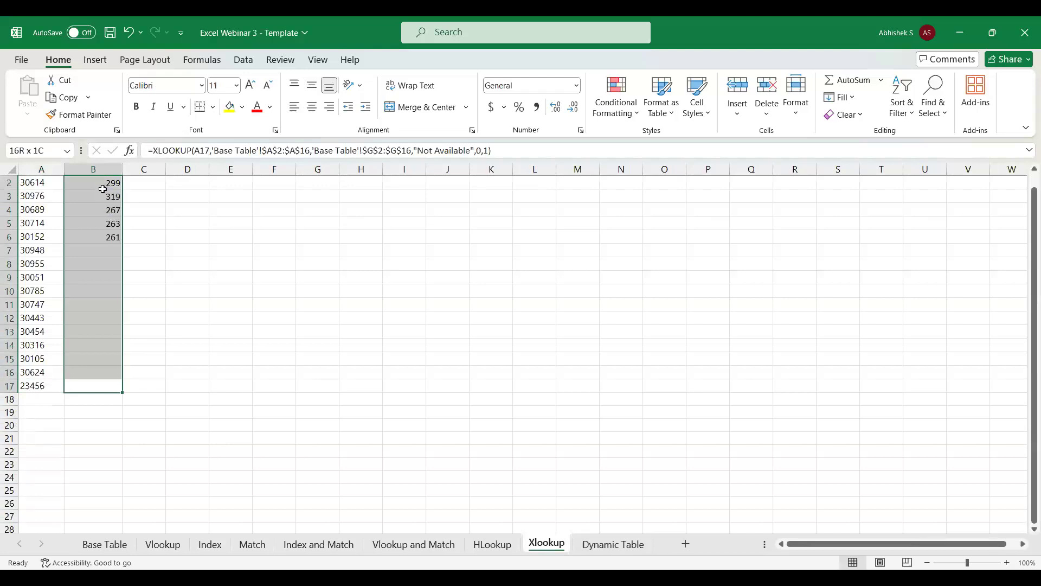
# Check the last Student ID in A17 against the Base Table and review the XLOOKUP formulas in B2 and B17.
pyautogui.click(38, 386)
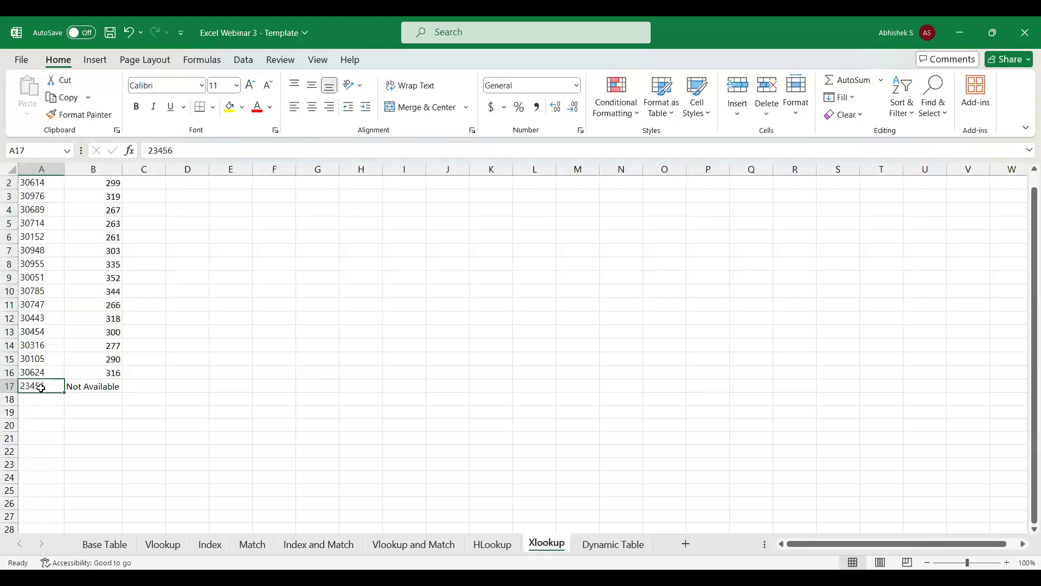
pyautogui.scroll(1, 332, 246)
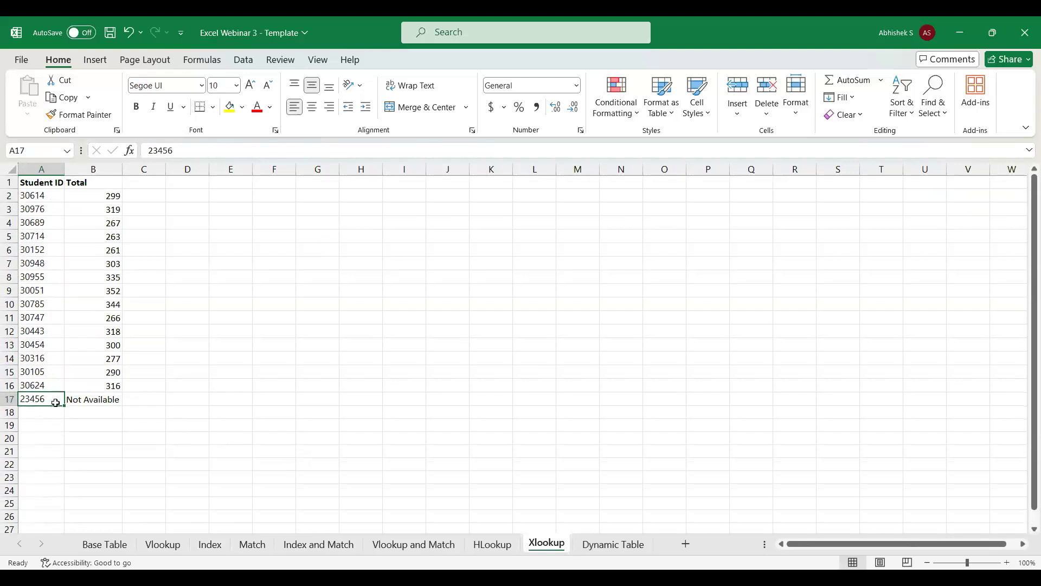
pyautogui.click(86, 544)
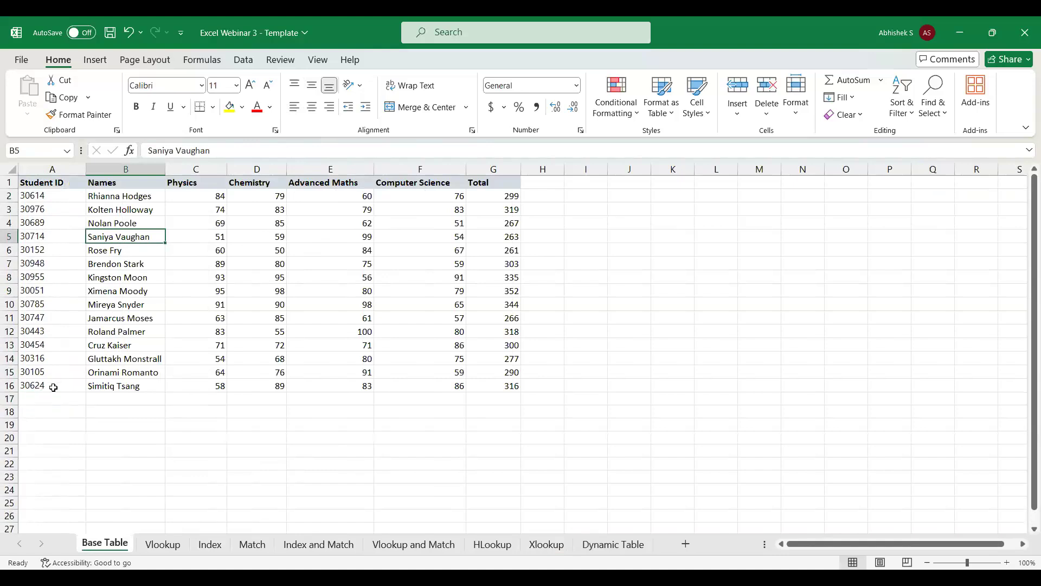
pyautogui.click(548, 545)
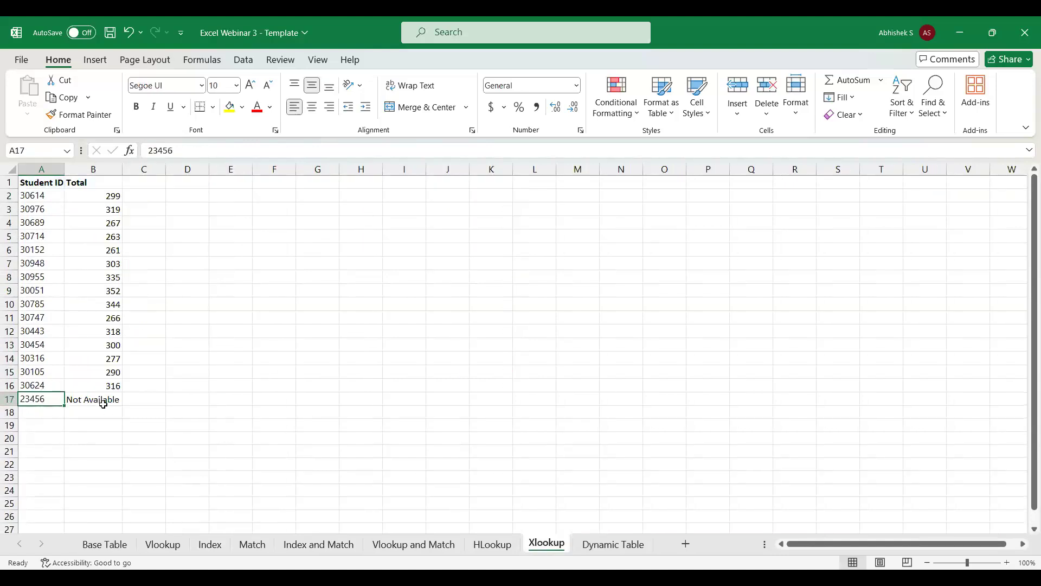
pyautogui.click(107, 197)
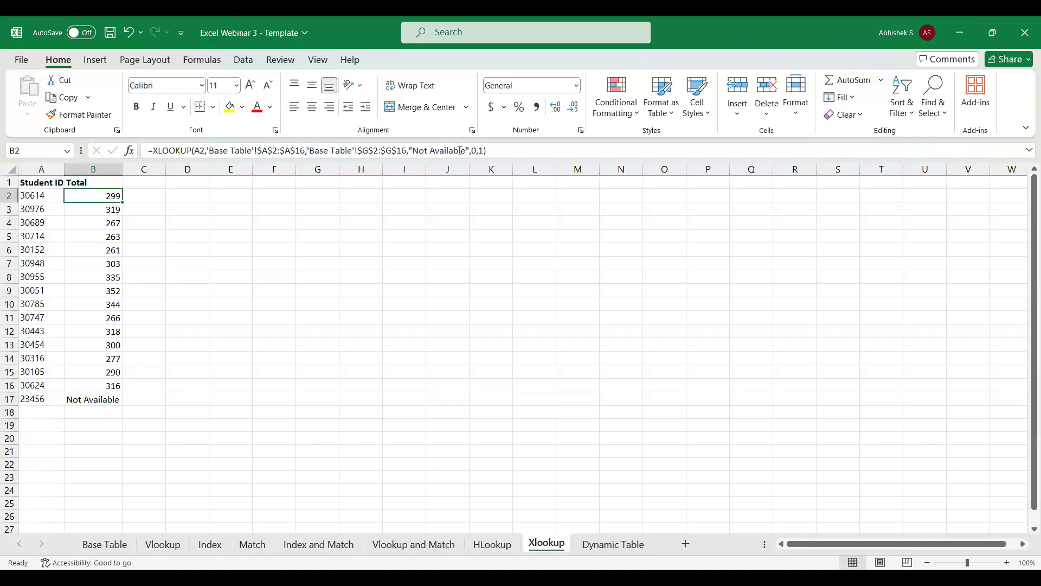
pyautogui.moveTo(225, 233); pyautogui.dragTo(93, 216)
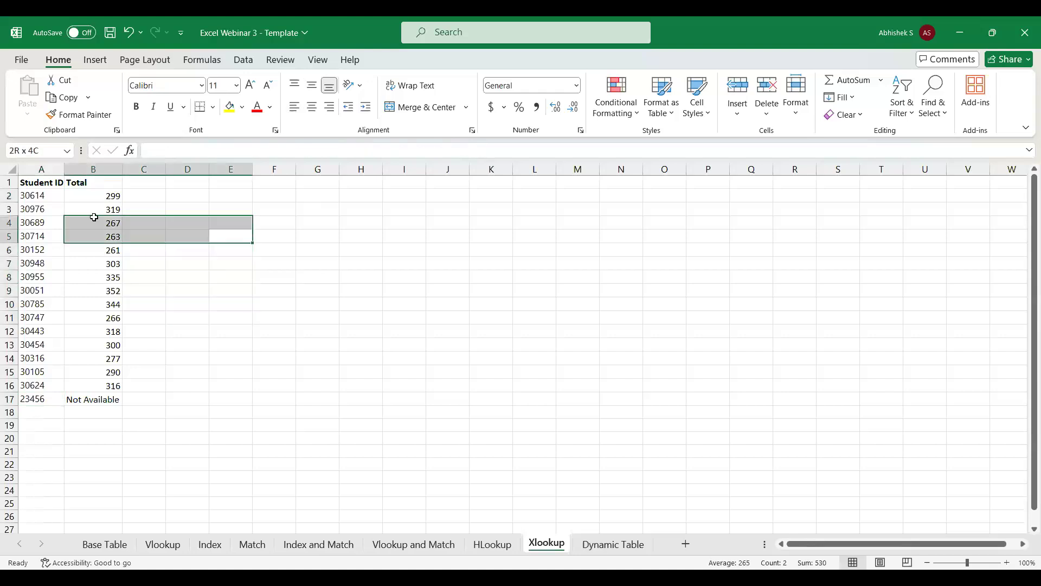
pyautogui.click(103, 399)
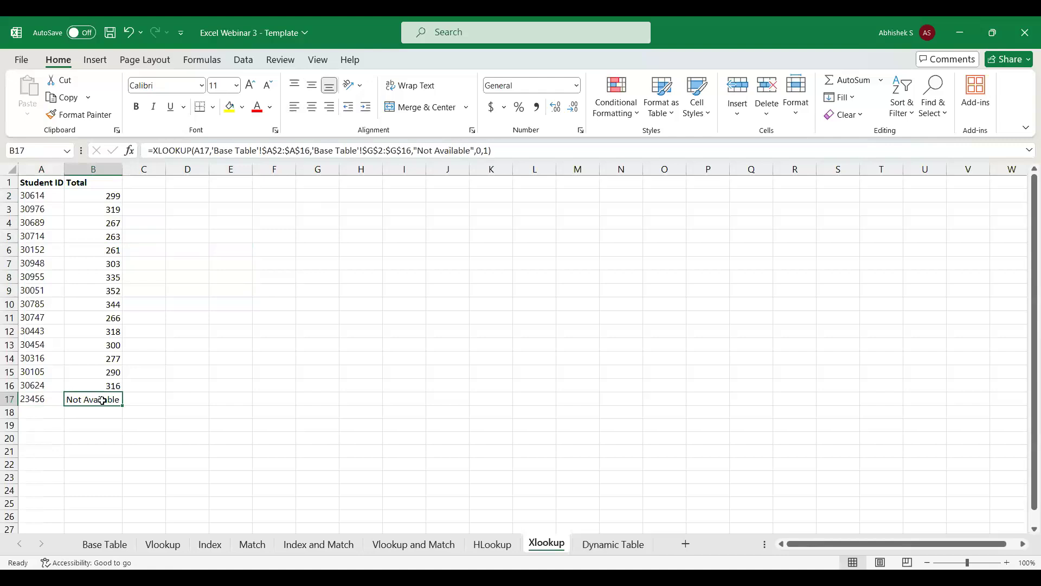
pyautogui.click(511, 151)
pyautogui.press('BackSpace')
pyautogui.press('BackSpace')
pyautogui.press('BackSpace')
pyautogui.press('BackSpace')
pyautogui.press('BackSpace')
pyautogui.press('BackSpace')
pyautogui.press('BackSpace')
pyautogui.press('BackSpace')
pyautogui.press('BackSpace')
pyautogui.press('BackSpace')
pyautogui.press('BackSpace')
pyautogui.press('BackSpace')
pyautogui.press('BackSpace')
pyautogui.press('BackSpace')
pyautogui.press('BackSpace')
pyautogui.press('BackSpace')
pyautogui.press('BackSpace')
pyautogui.press('BackSpace')
pyautogui.press('BackSpace')
pyautogui.press('BackSpace')
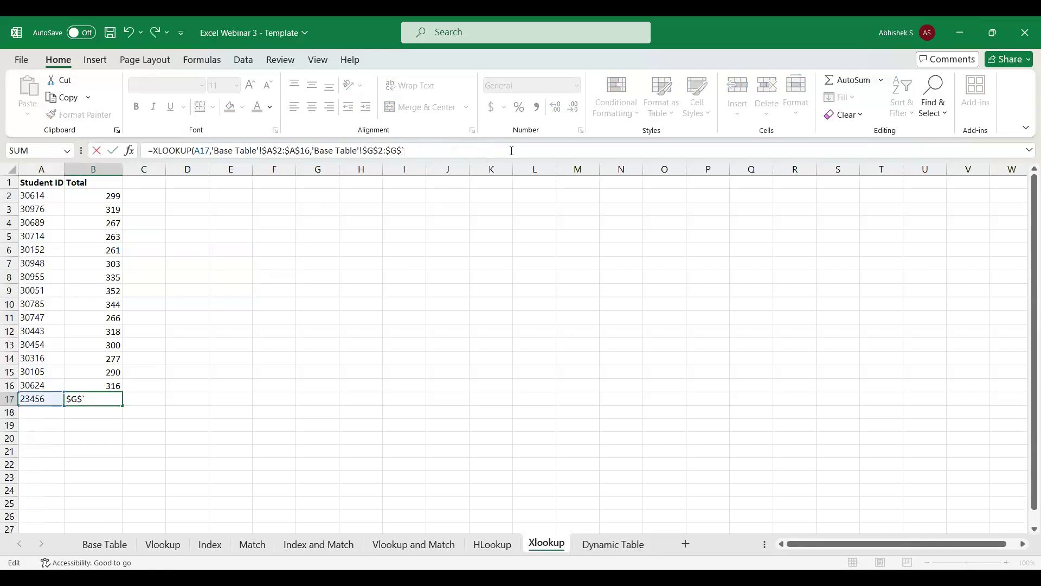
pyautogui.press('Escape')
# Remove the not-found text, match mode and search mode arguments from the XLOOKUP formula in B17.
pyautogui.click(511, 151)
pyautogui.press('BackSpace')
pyautogui.press('BackSpace')
pyautogui.press('BackSpace')
pyautogui.press('BackSpace')
pyautogui.press('BackSpace')
pyautogui.press('BackSpace')
pyautogui.press('BackSpace')
pyautogui.press('BackSpace')
pyautogui.press('BackSpace')
pyautogui.press('BackSpace')
pyautogui.press('BackSpace')
pyautogui.press('BackSpace')
pyautogui.press('BackSpace')
pyautogui.press('BackSpace')
pyautogui.press('BackSpace')
pyautogui.press('BackSpace')
pyautogui.press('BackSpace')
pyautogui.press('BackSpace')
pyautogui.press('BackSpace')
pyautogui.press('BackSpace')
pyautogui.press('BackSpace')
pyautogui.press('Return')
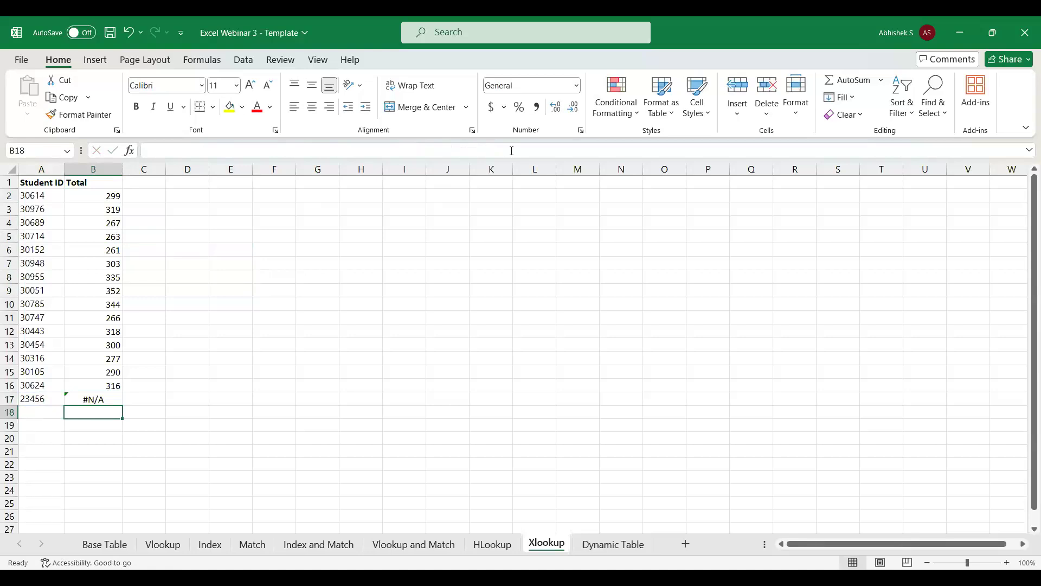
pyautogui.press('Up')
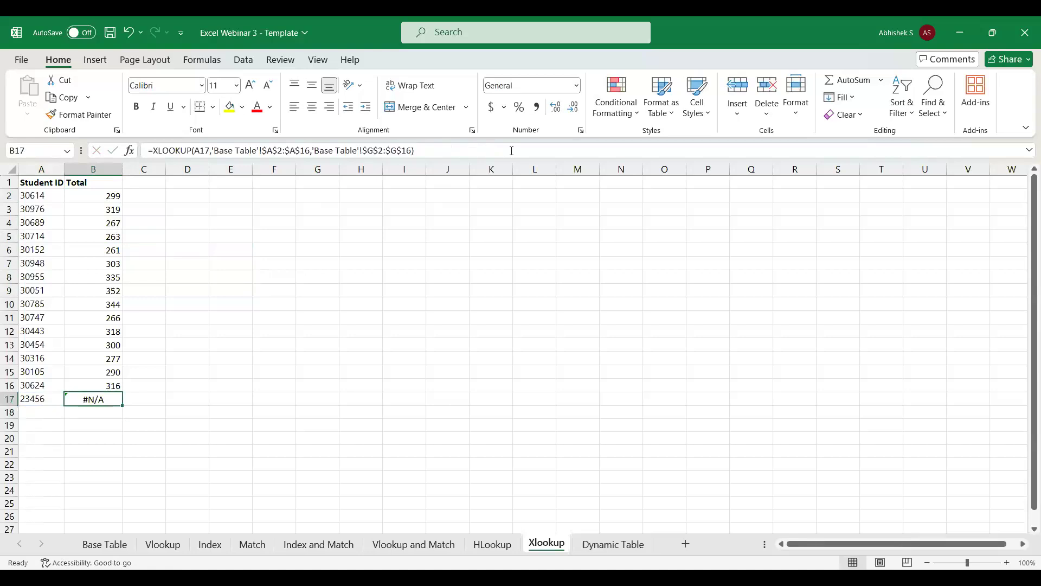
# Fill the full XLOOKUP formula from B16 down into B17.
pyautogui.press('Up')
pyautogui.hotkey('shift', 'Down')
pyautogui.hotkey('ctrl', 'd')
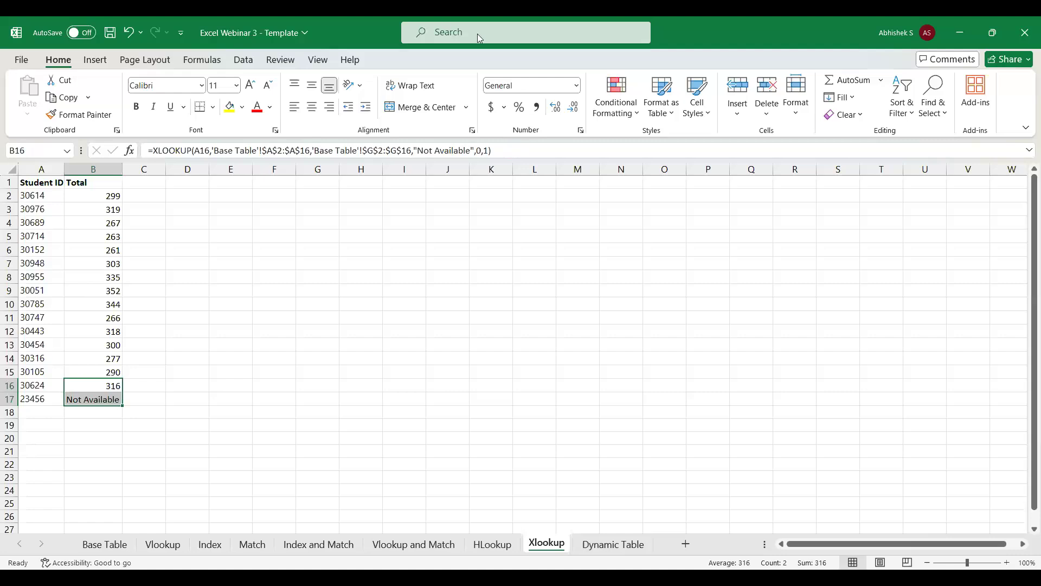
# Review the completed Vlookup, Index, Match, Index and Match, Vlookup and Match, HLookup and Xlookup sheets.
pyautogui.click(487, 547)
pyautogui.click(398, 547)
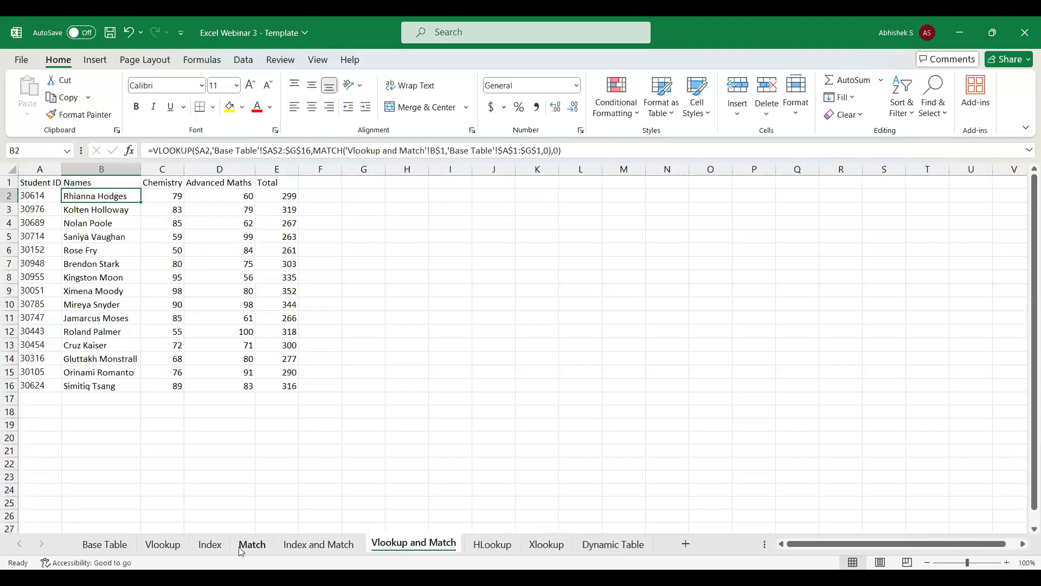
pyautogui.click(170, 548)
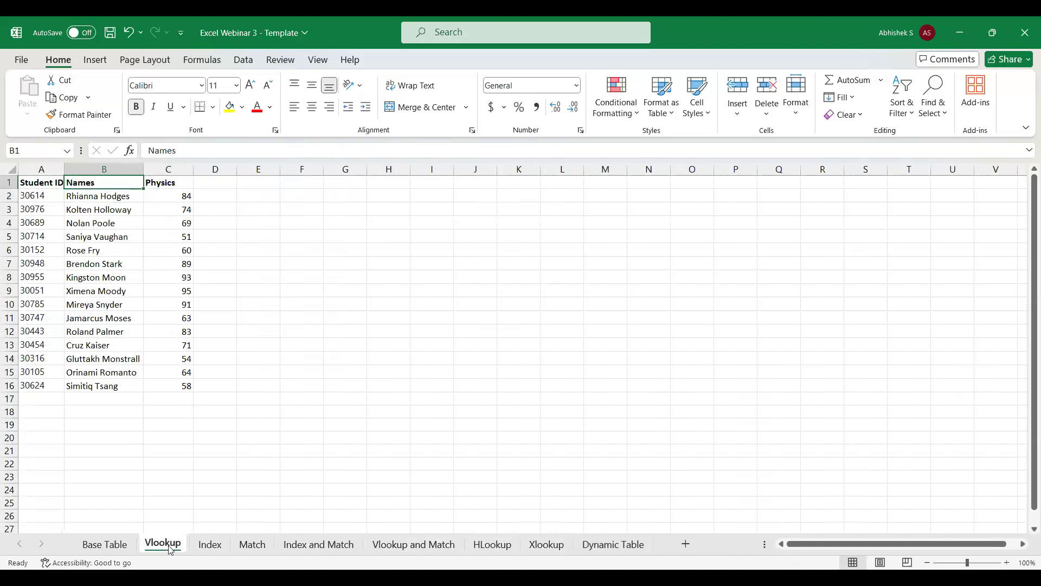
pyautogui.click(209, 543)
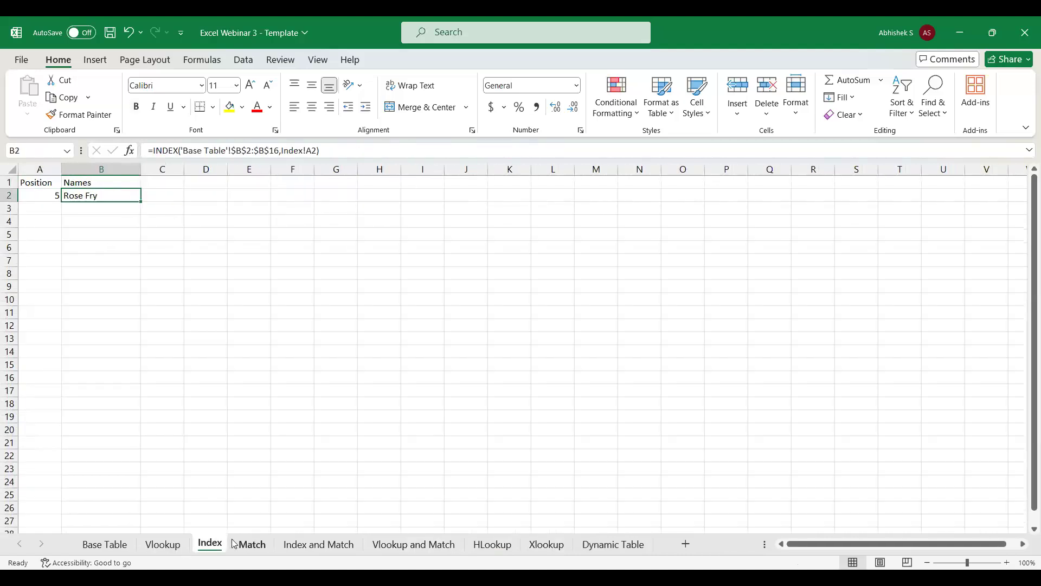
pyautogui.click(236, 544)
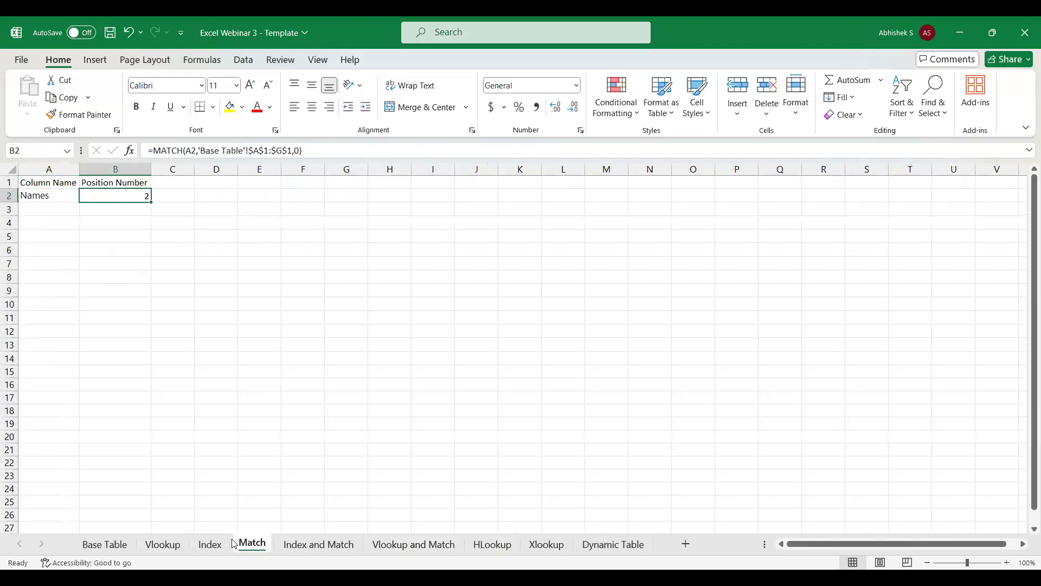
pyautogui.click(295, 545)
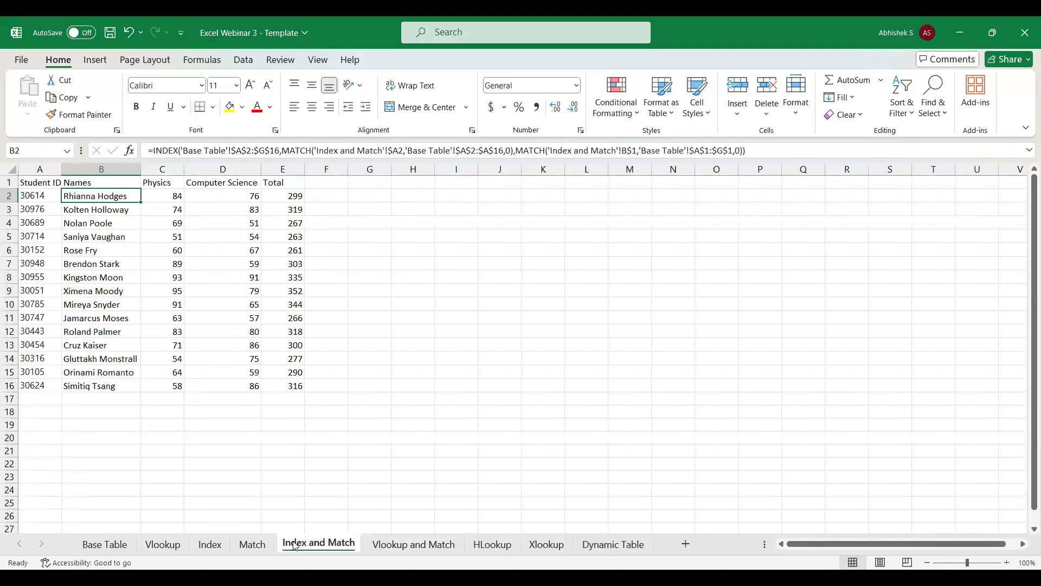
pyautogui.click(221, 548)
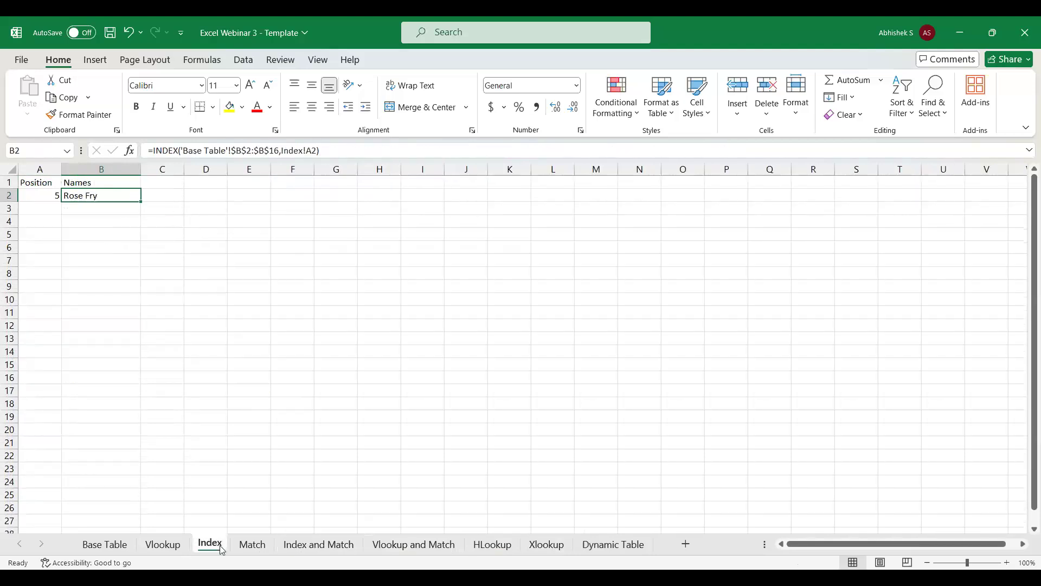
pyautogui.click(256, 549)
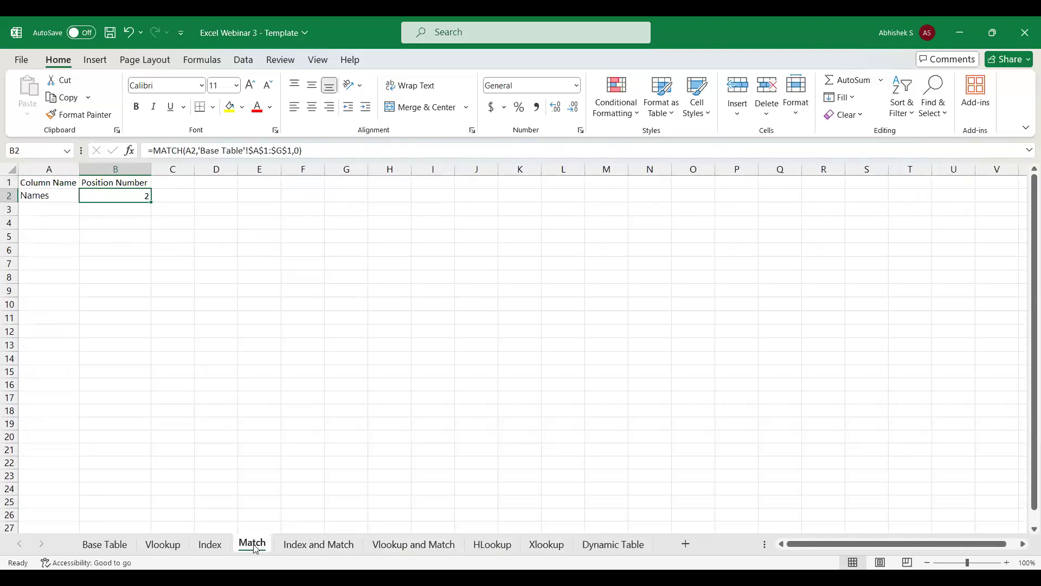
pyautogui.click(304, 550)
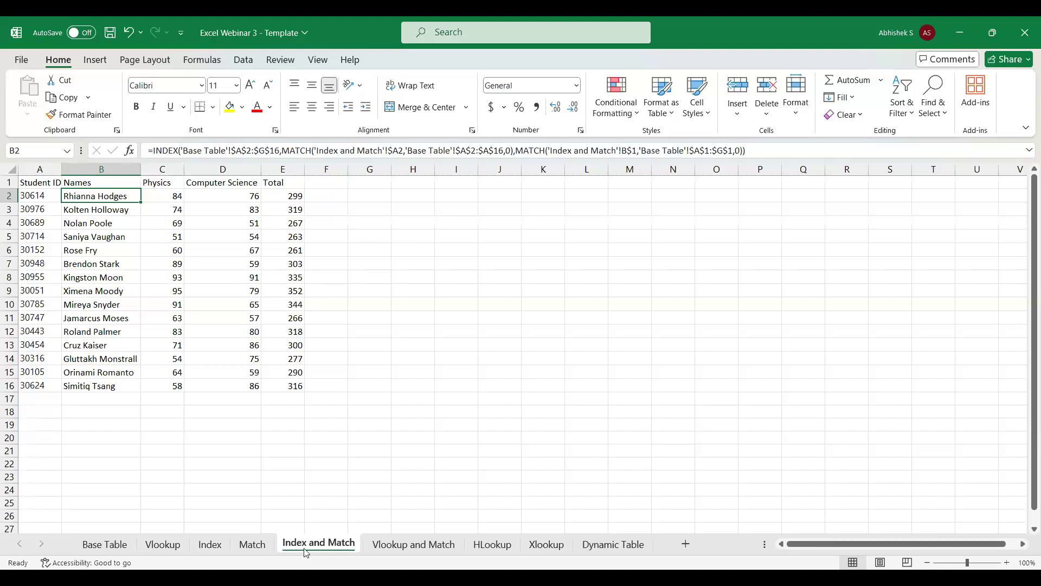
pyautogui.click(402, 550)
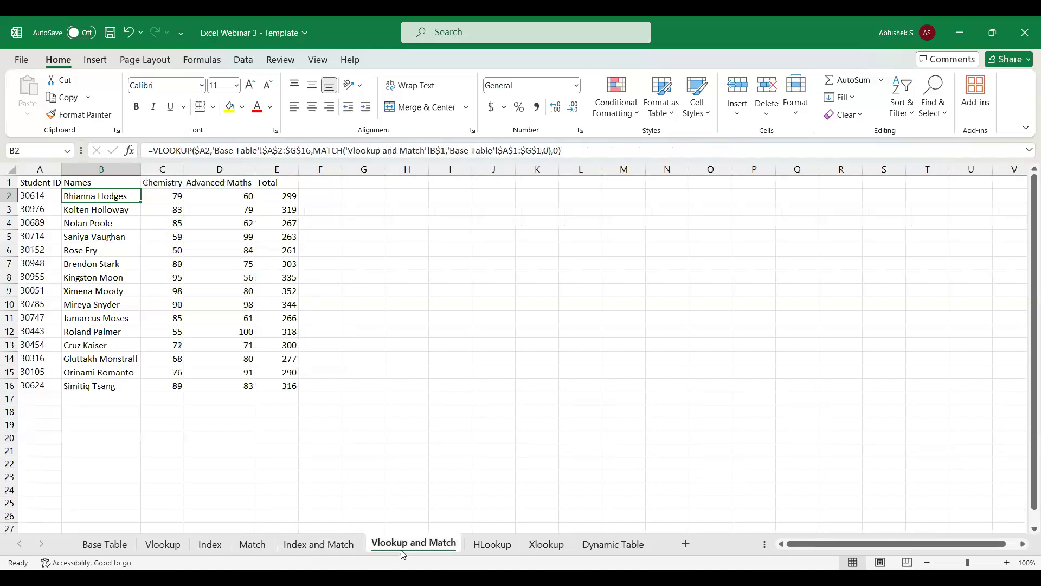
pyautogui.click(482, 553)
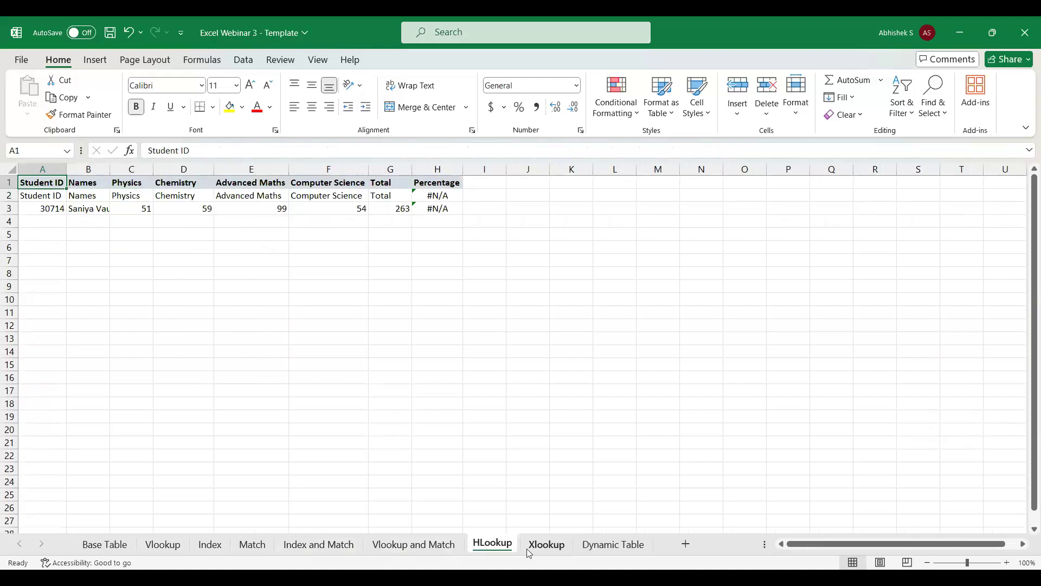
pyautogui.click(548, 548)
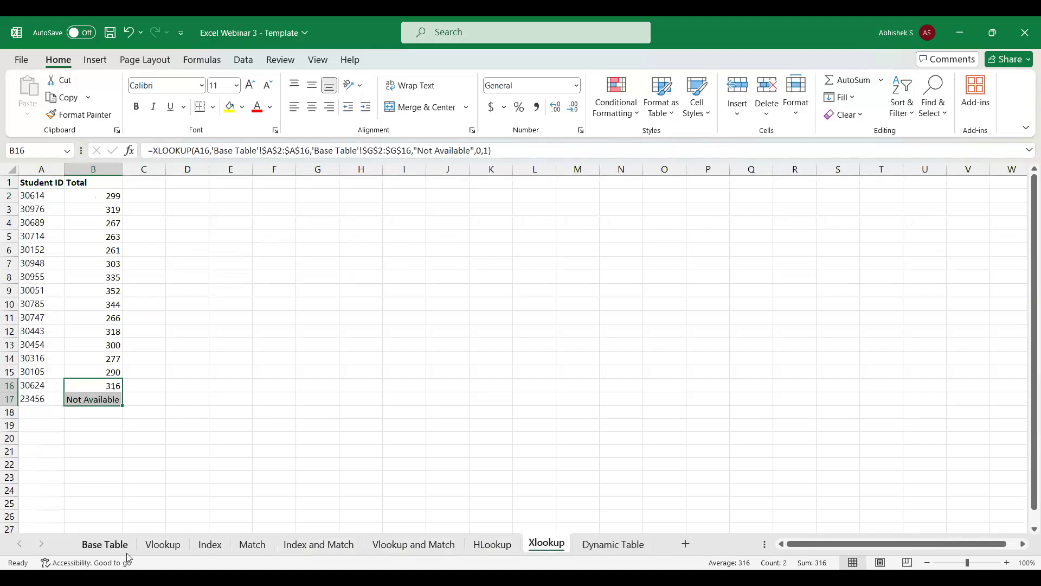
# Examine the Student Scorecard layout on the Dynamic Table sheet and the Base Table's full data range A1:G16.
pyautogui.click(603, 544)
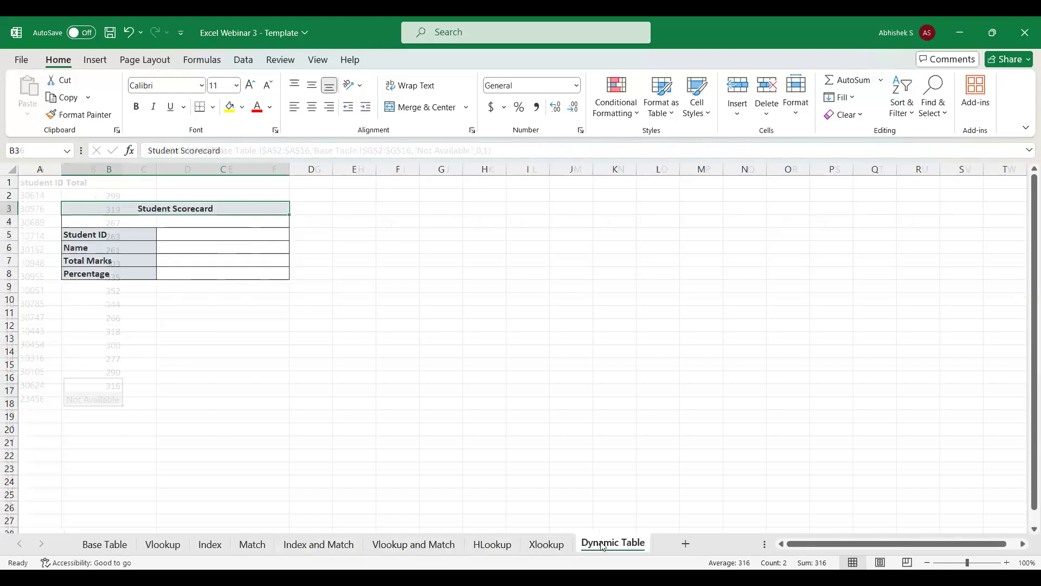
pyautogui.click(109, 545)
pyautogui.click(60, 183)
pyautogui.hotkey('ctrl', 'shift', 'Right')
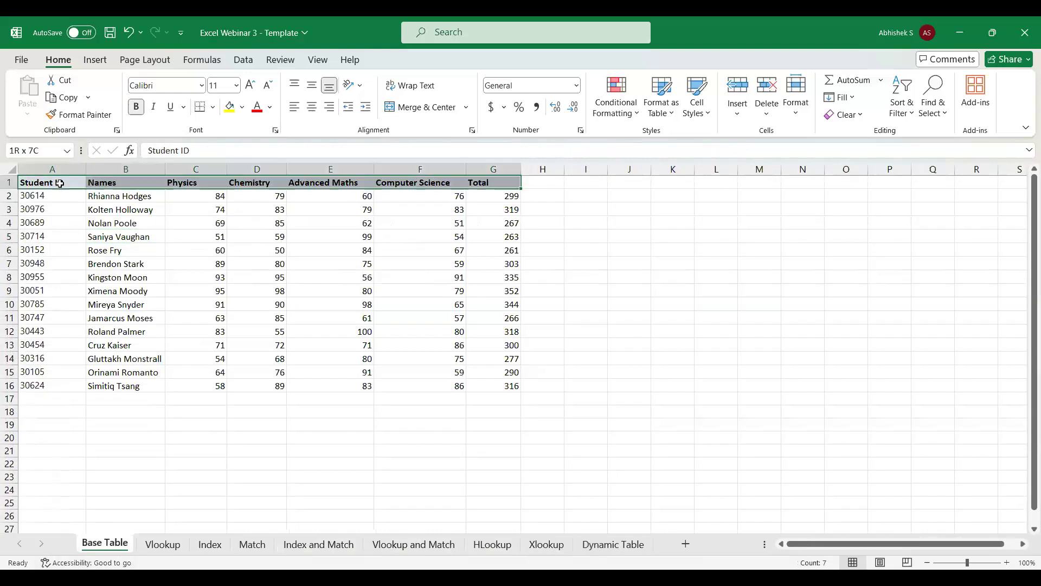
pyautogui.hotkey('ctrl', 'shift', 'Down')
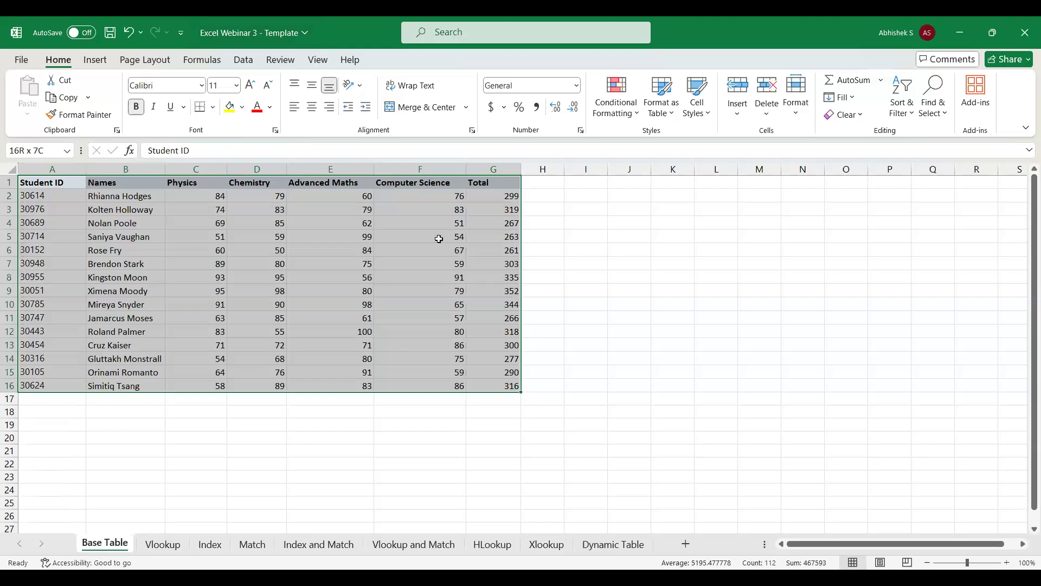
pyautogui.click(65, 182)
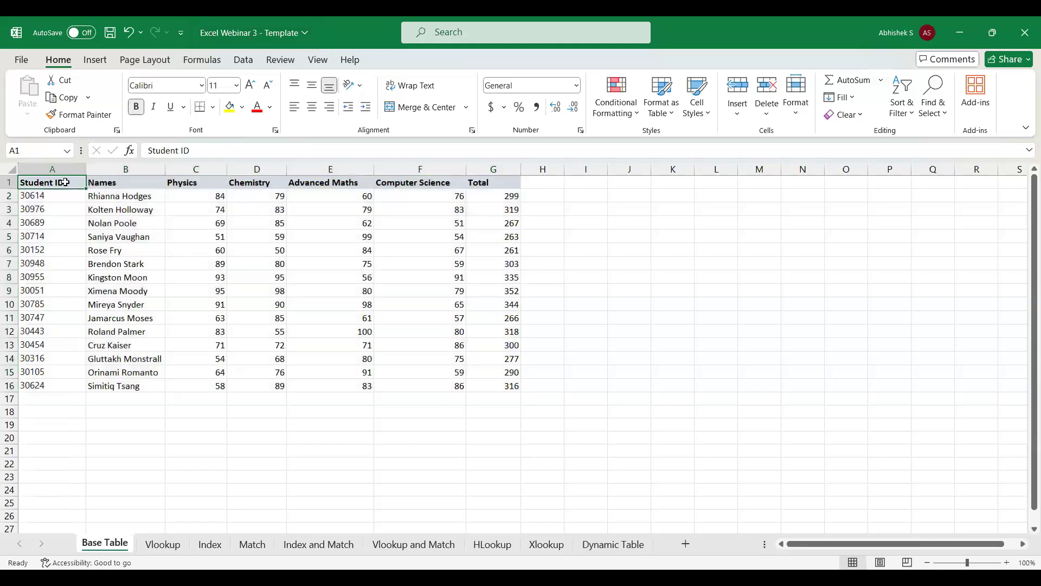
pyautogui.click(596, 546)
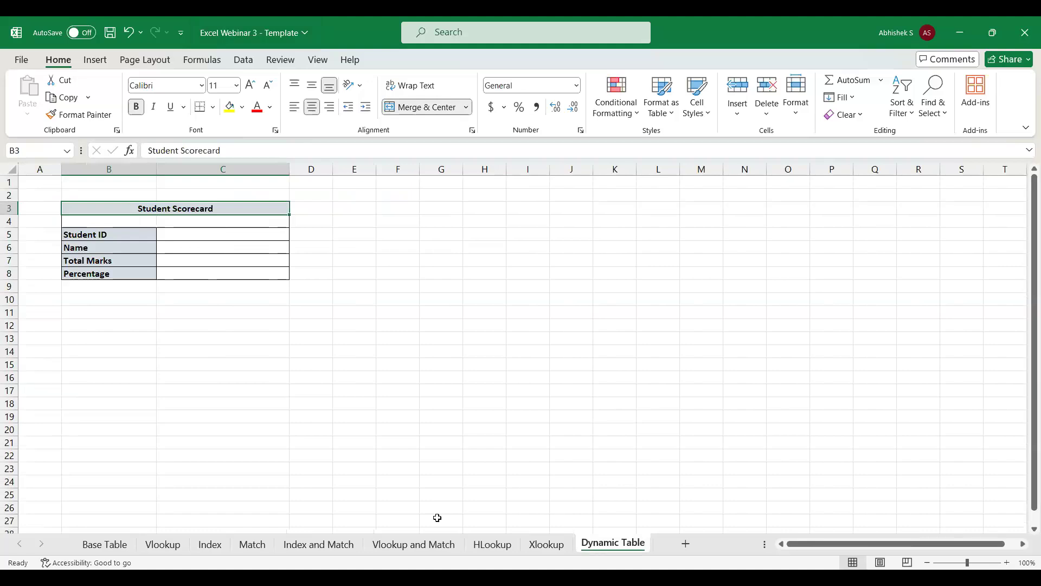
# Change the scorecard's Student ID label in B5 to "Student Names" and select the empty cell C5 beside it.
pyautogui.click(194, 229)
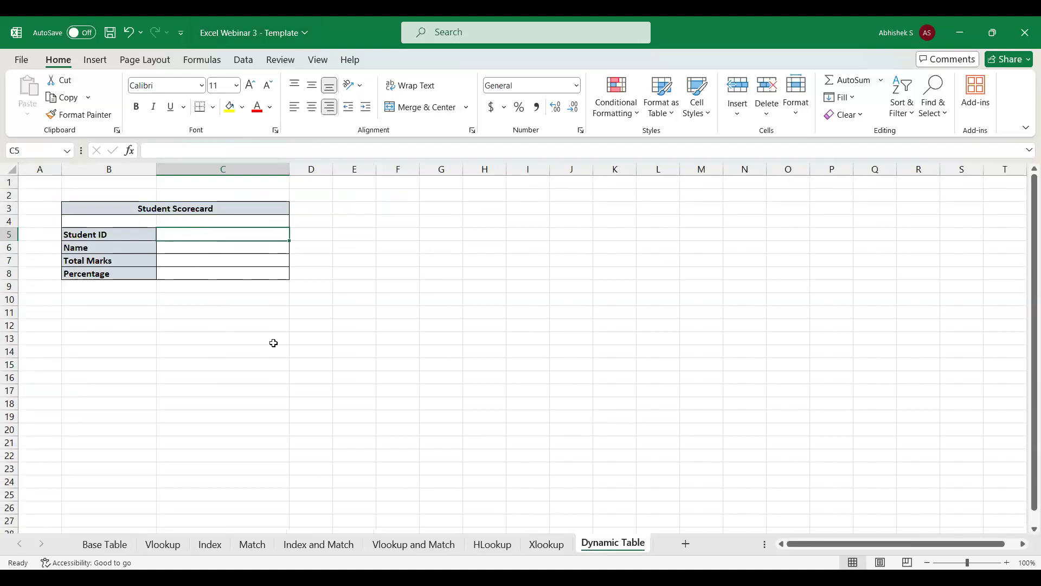
pyautogui.click(114, 237)
pyautogui.click(200, 150)
pyautogui.hotkey('ctrl', 'shift', 'Left')
pyautogui.hotkey('ctrl', 'shift', 'Left')
pyautogui.hotkey('ctrl', 'shift', 'Right')
pyautogui.hotkey('ctrl', 'shift', 'Left')
pyautogui.hotkey('ctrl', 'shift', 'Right')
pyautogui.write('Names')
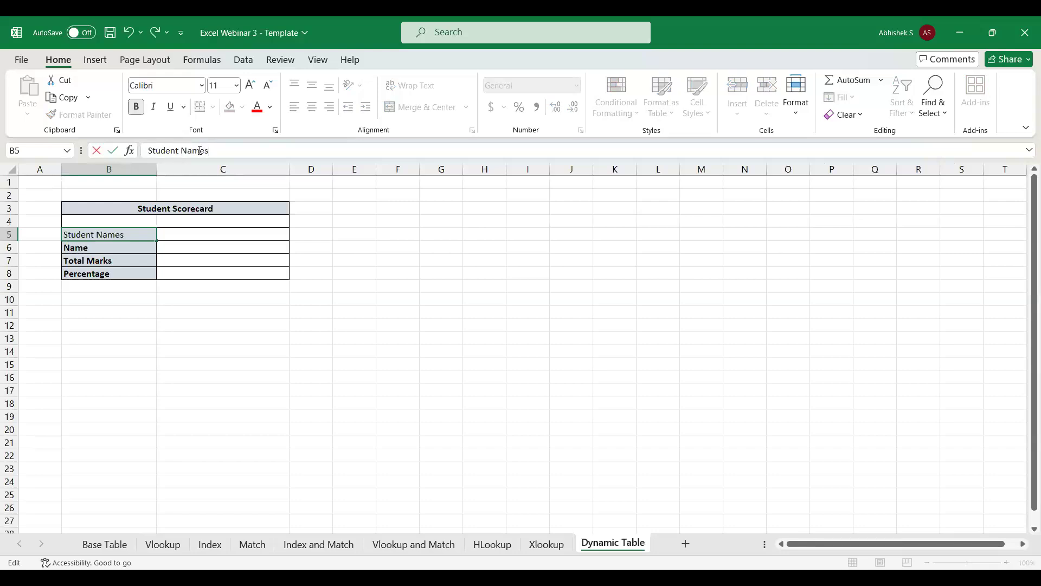
pyautogui.press('Return')
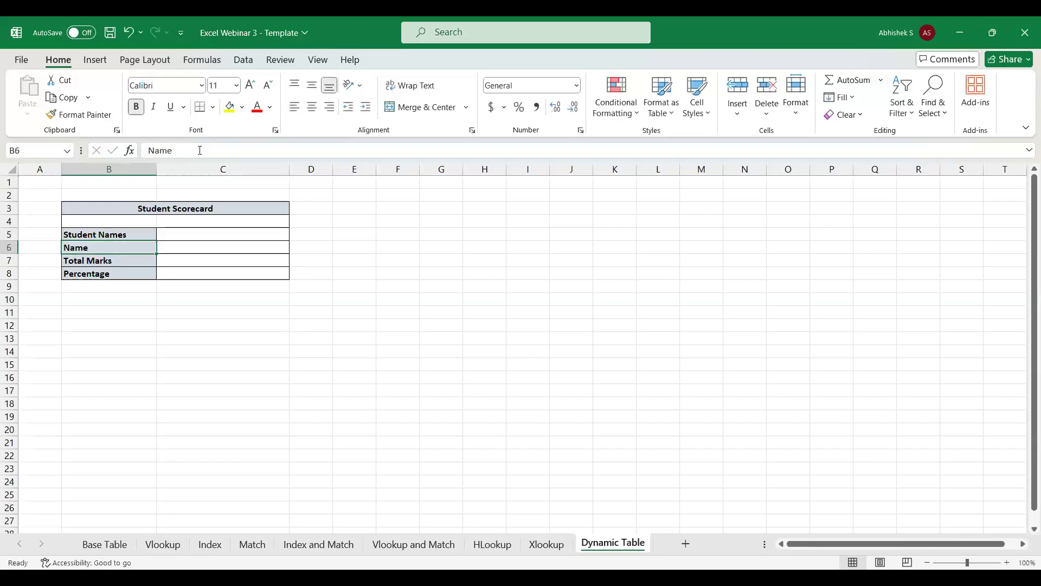
pyautogui.click(160, 232)
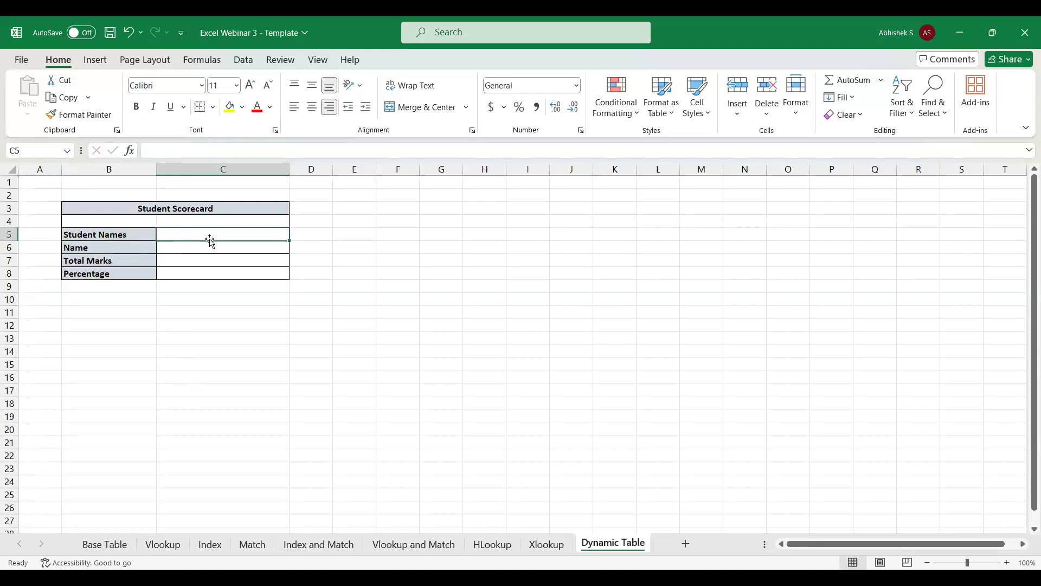
# Add a data validation list to C5 that uses the student names in B2:B16 of the Base Table as its source.
pyautogui.click(244, 60)
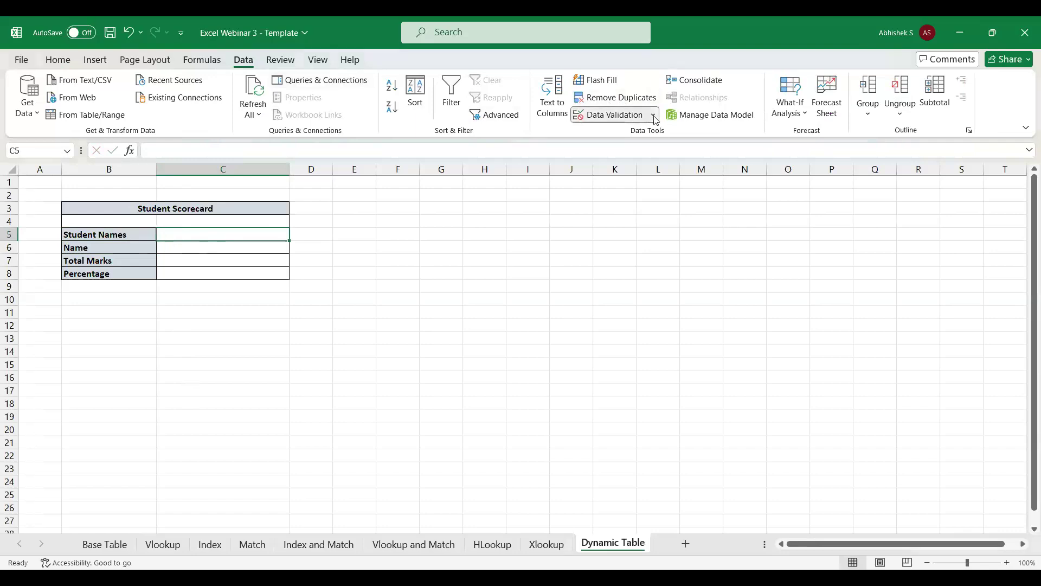
pyautogui.click(618, 134)
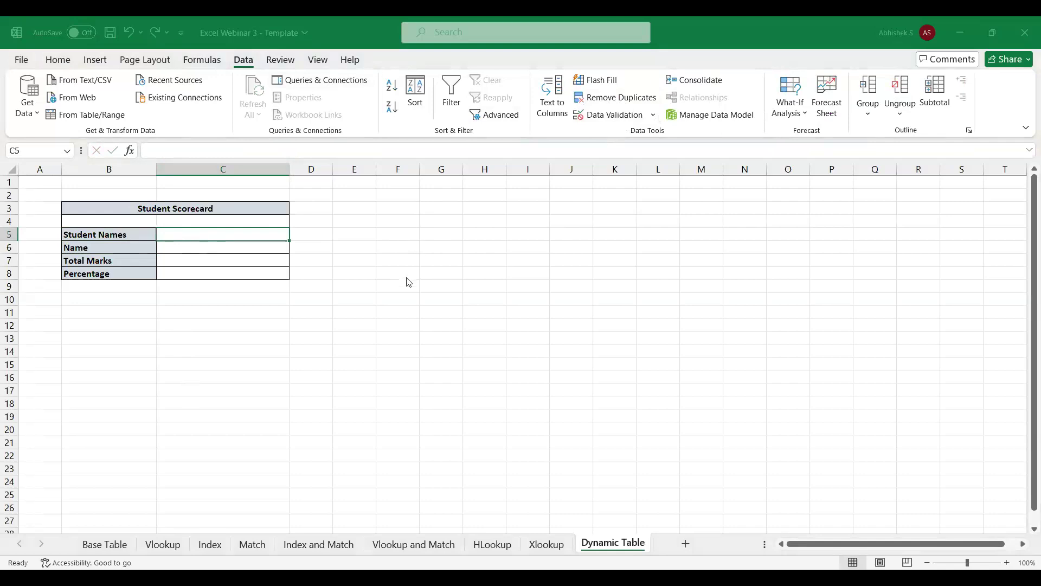
pyautogui.click(390, 294)
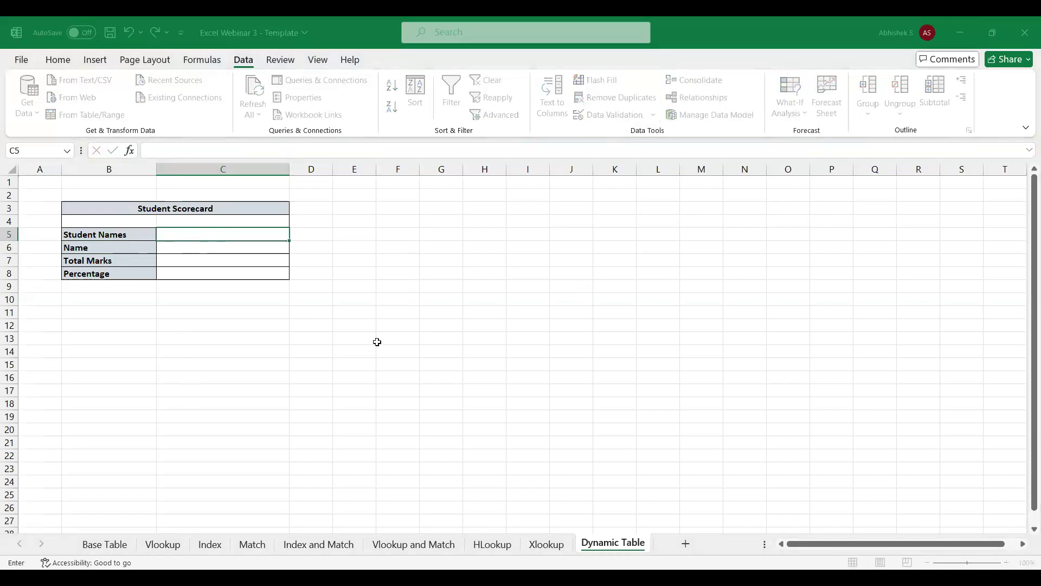
pyautogui.click(100, 543)
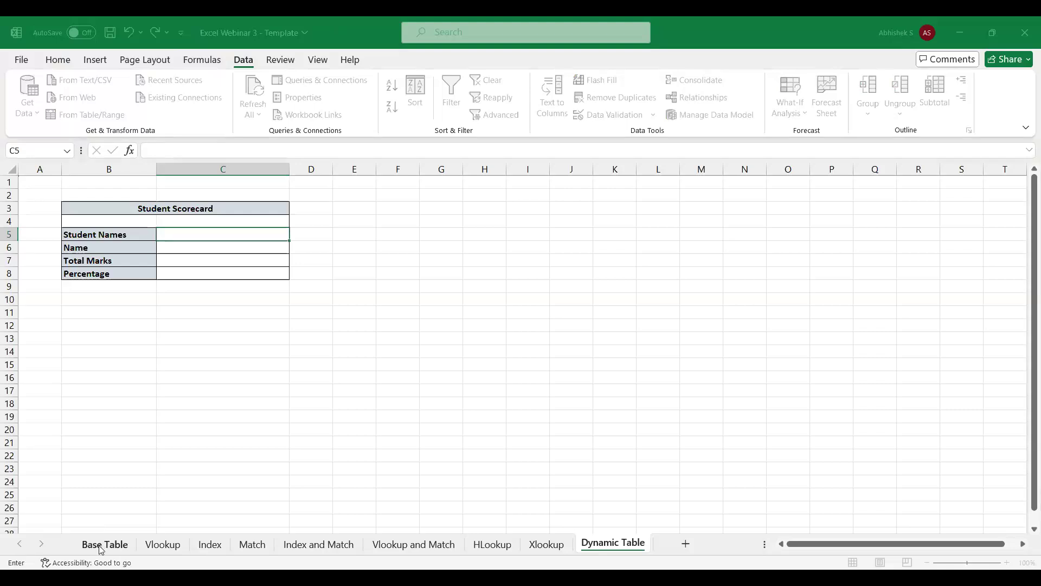
pyautogui.click(116, 195)
pyautogui.hotkey('ctrl', 'shift', 'Down')
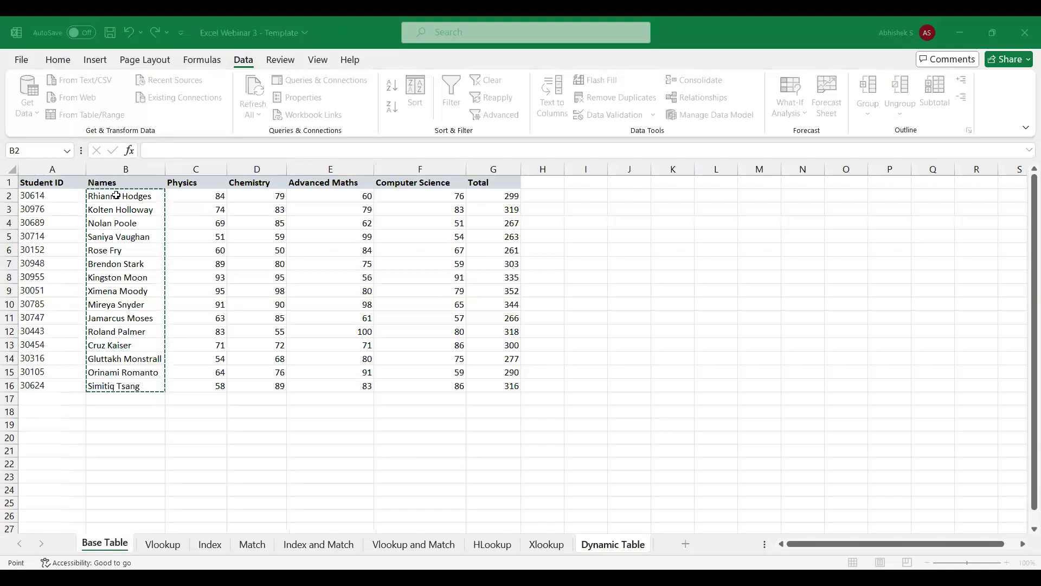
pyautogui.press('Return')
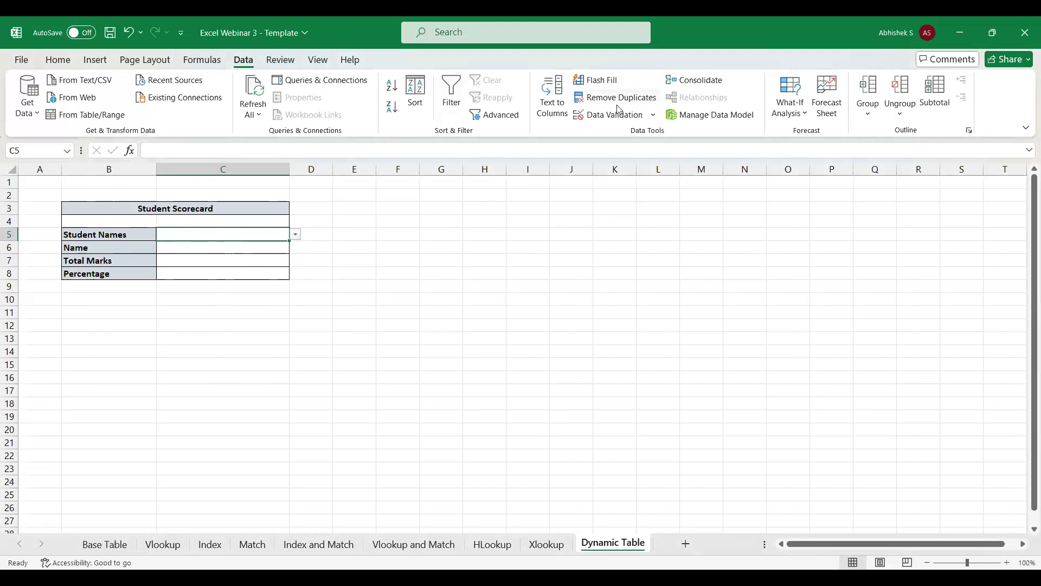
# Change the source of C5's validation list to the student IDs on the Base Table.
pyautogui.click(625, 137)
pyautogui.click(436, 294)
pyautogui.press('BackSpace')
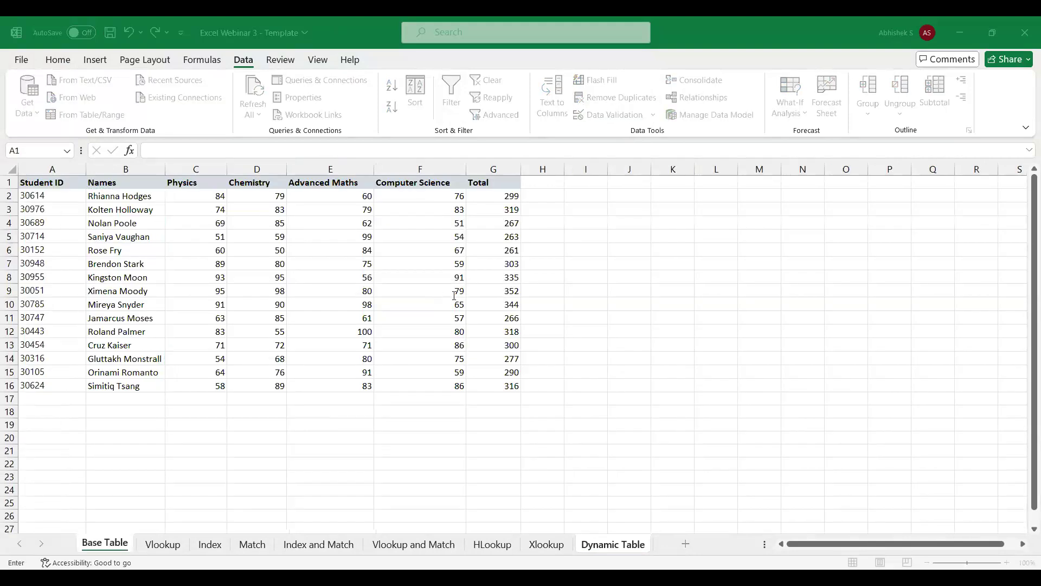
pyautogui.press('Return')
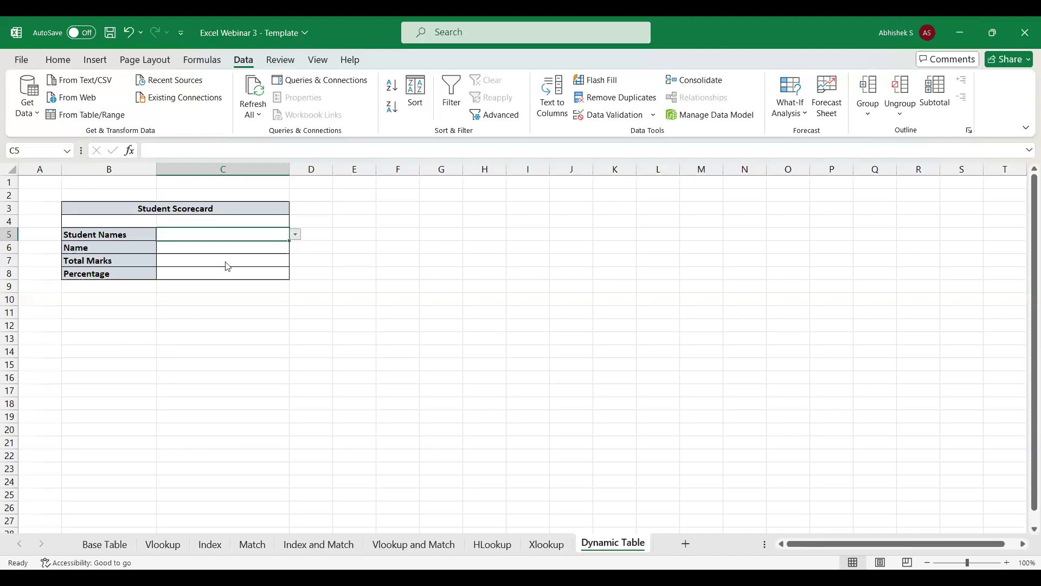
# Enter =VLOOKUP(C5,'Base Table'!A:B,2,0) in C6 to look up the student's name.
pyautogui.click(214, 248)
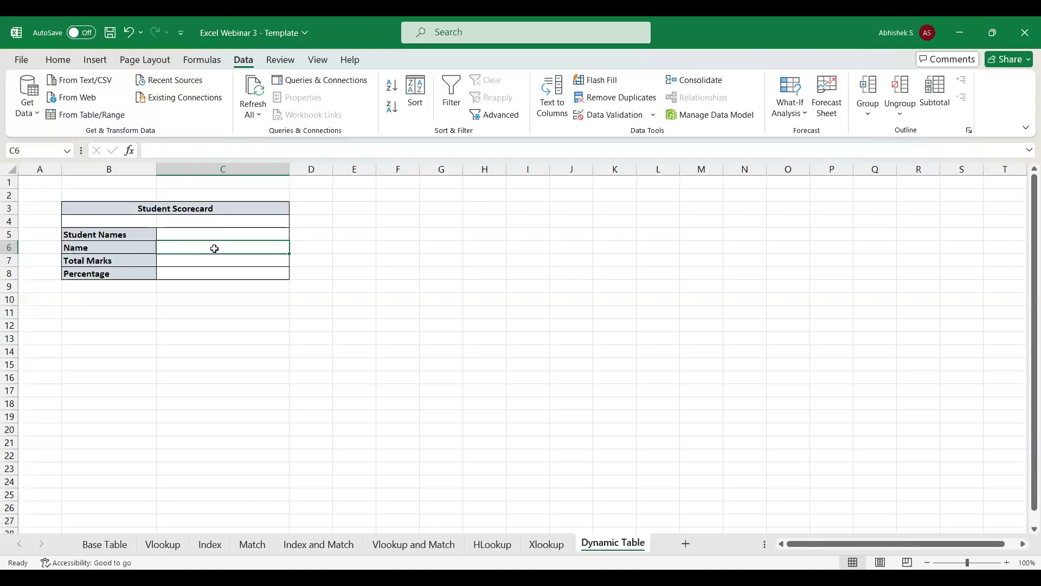
pyautogui.write('=VLOOKUP(')
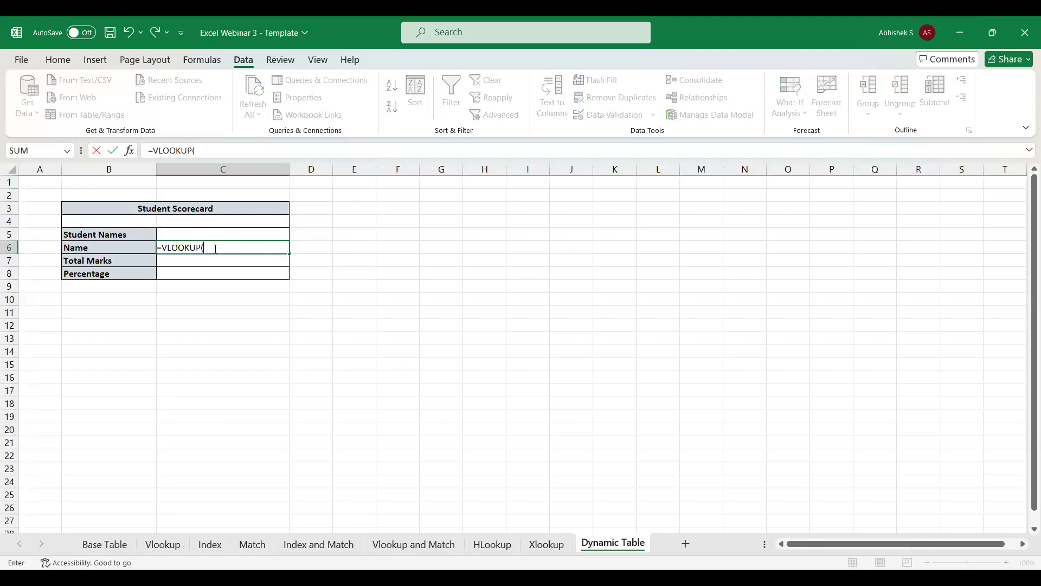
pyautogui.press('Up')
pyautogui.write(',')
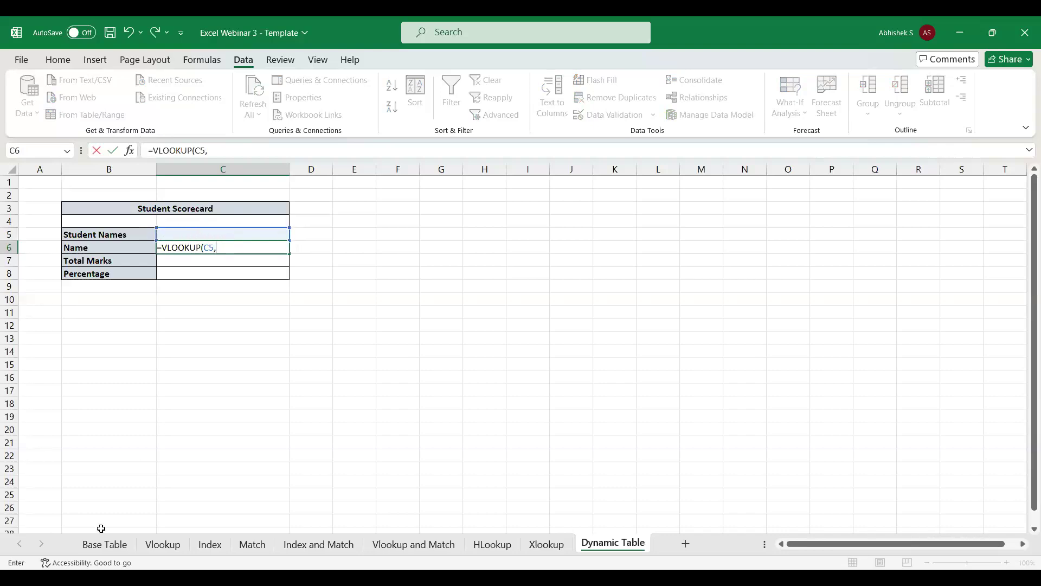
pyautogui.click(100, 549)
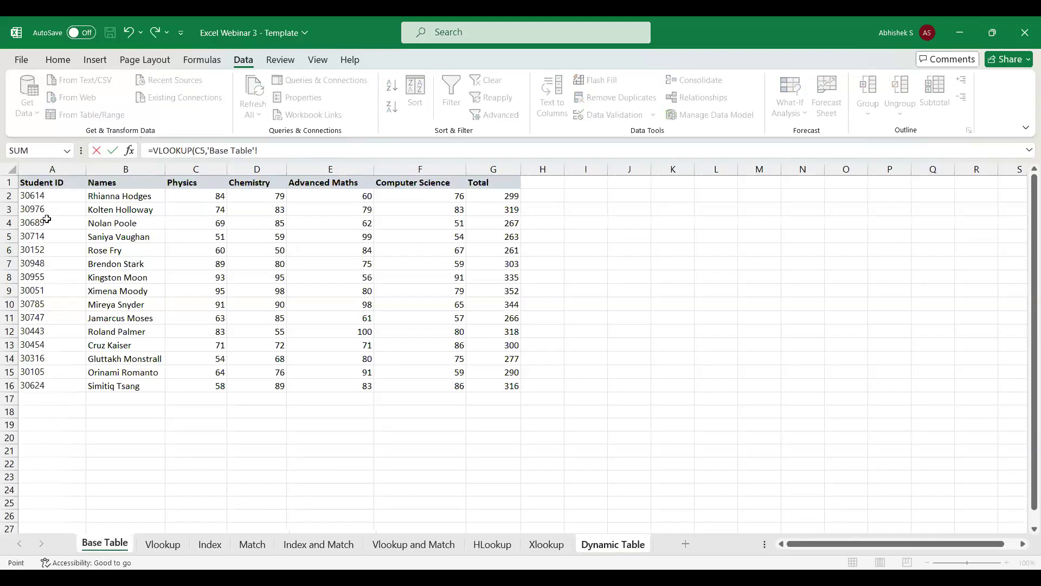
pyautogui.click(50, 171)
pyautogui.moveTo(50, 171); pyautogui.dragTo(97, 170)
pyautogui.write(',2,')
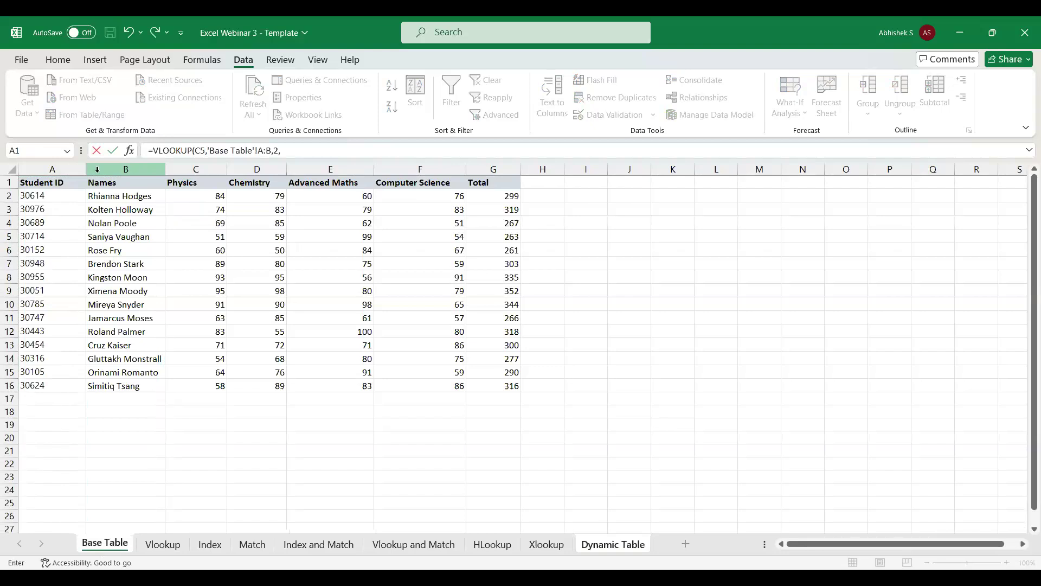
pyautogui.write('0')
pyautogui.press('Return')
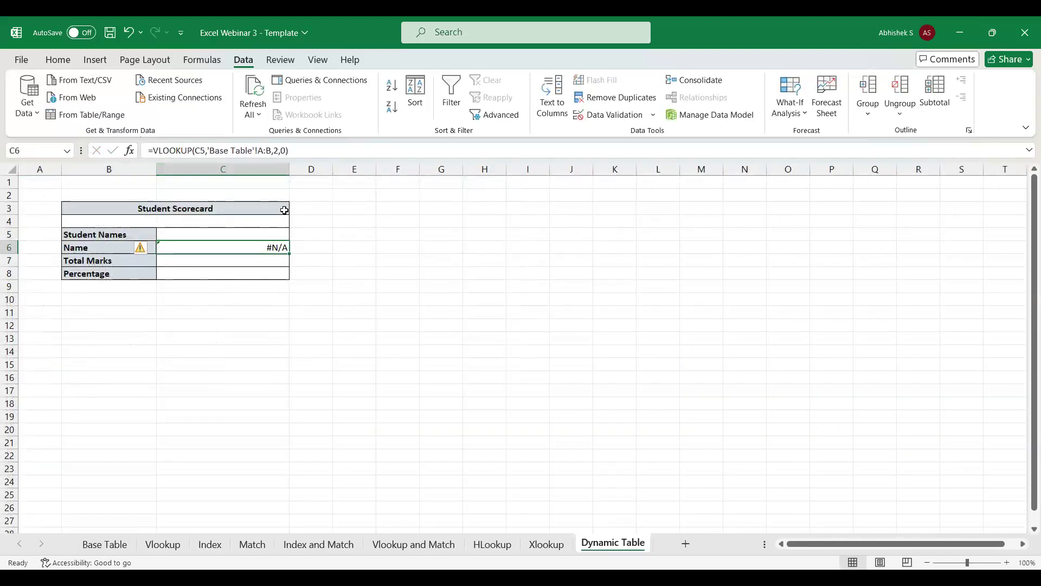
# Wrap the VLOOKUP formula in C6 in an IFERROR function.
pyautogui.click(154, 150)
pyautogui.write('ifer')
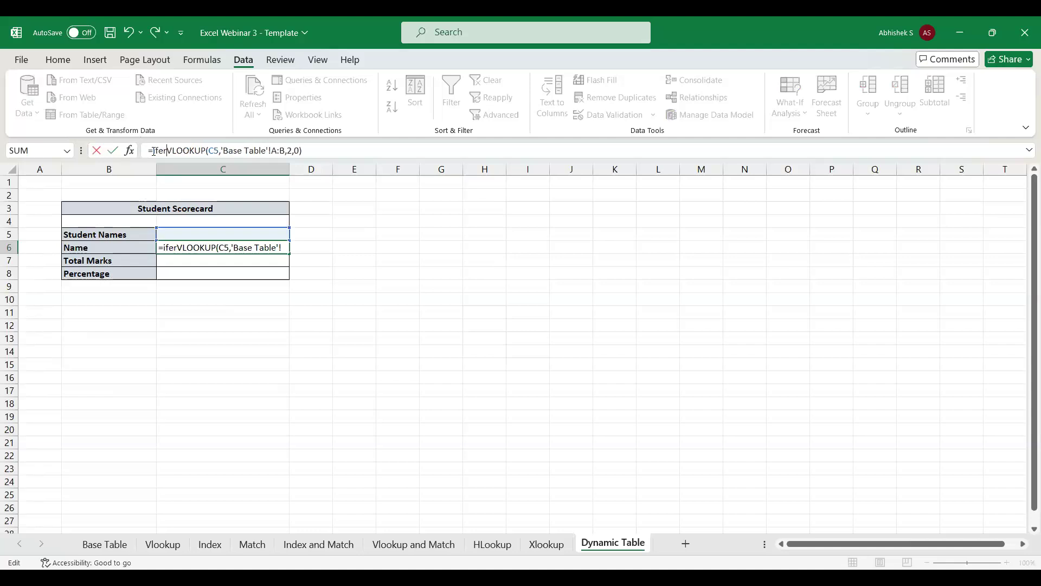
pyautogui.press('Tab')
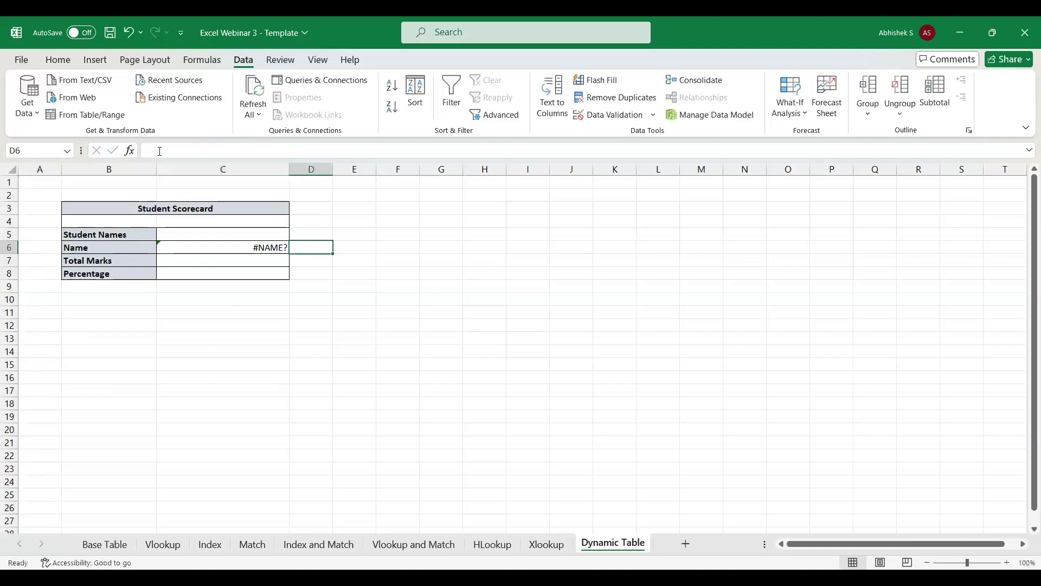
pyautogui.click(258, 244)
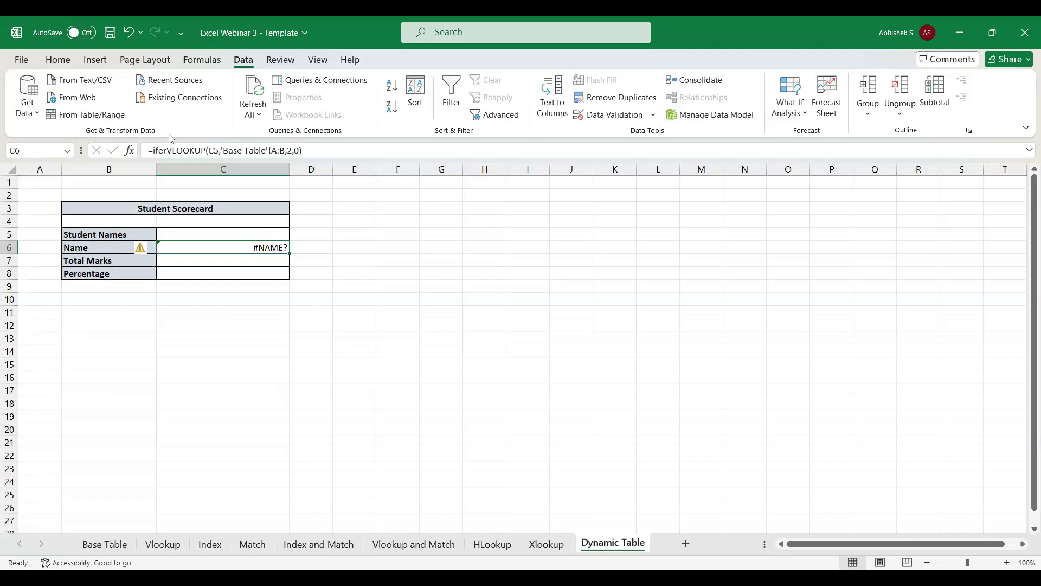
pyautogui.click(168, 152)
pyautogui.write('r')
pyautogui.press('Tab')
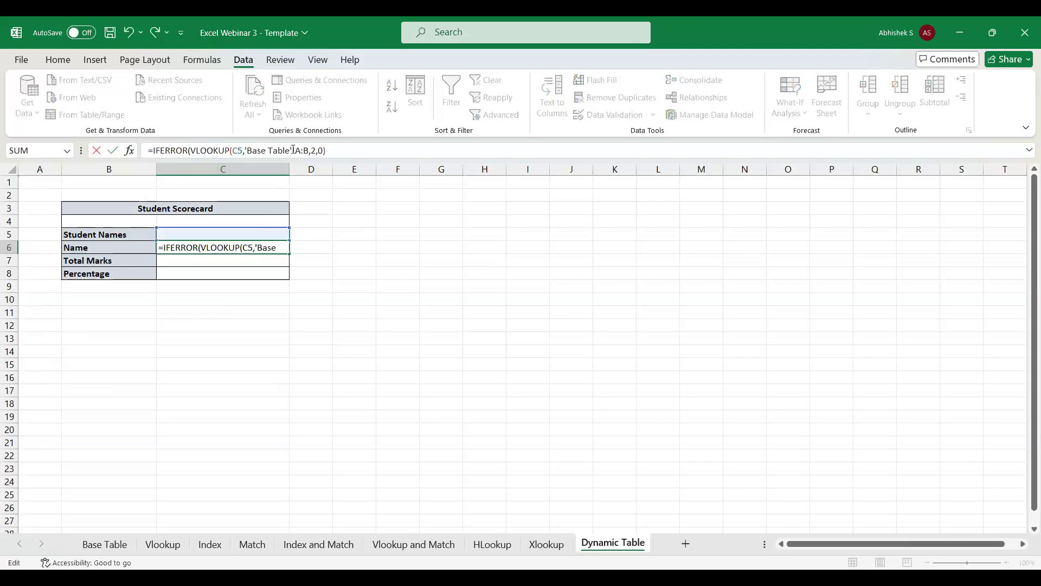
# Complete the IFERROR formula in C6 with the fallback text "Enter a Valid Student ID".
pyautogui.click(341, 151)
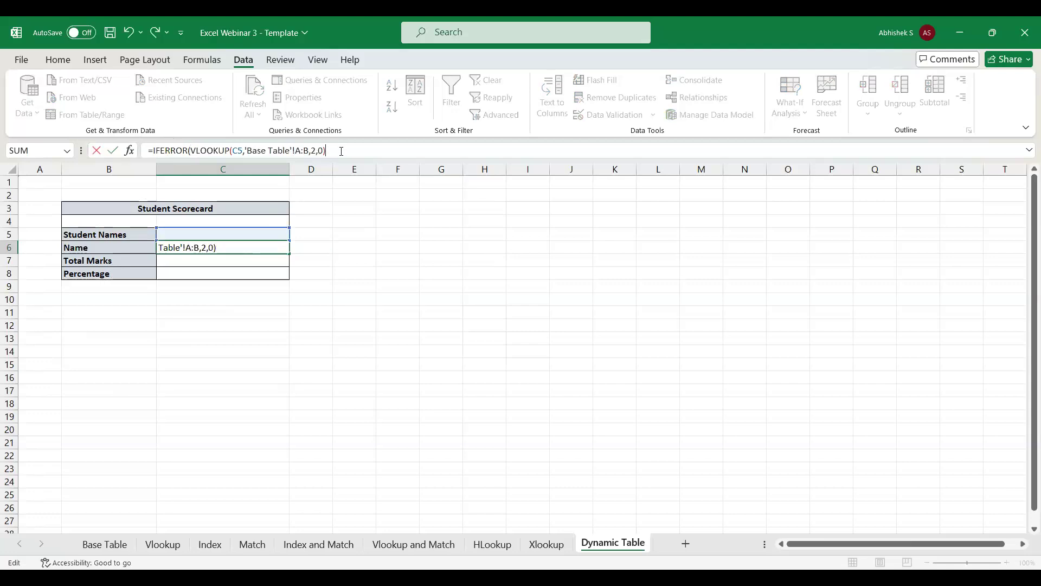
pyautogui.write(',"Stu')
pyautogui.press('BackSpace')
pyautogui.press('BackSpace')
pyautogui.write('Enter a Student D')
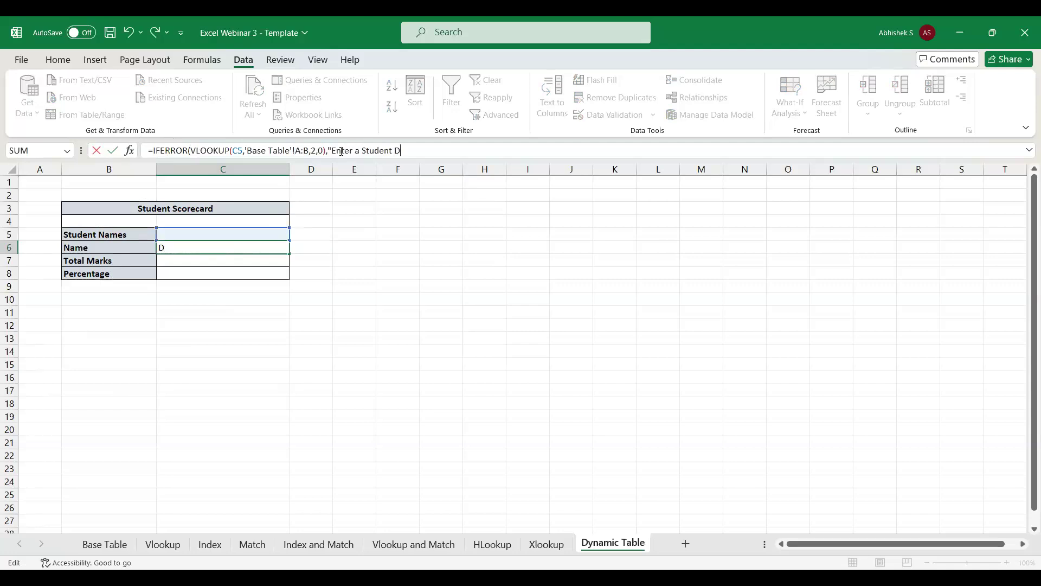
pyautogui.press('BackSpace')
pyautogui.write('ID')
pyautogui.click(363, 153)
pyautogui.write('Valid')
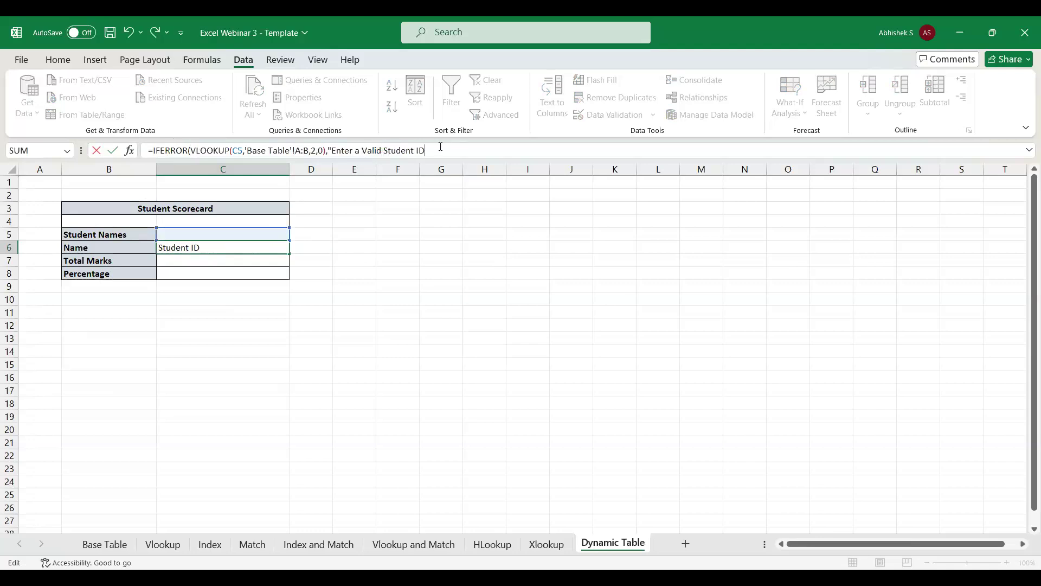
pyautogui.write(' )')
pyautogui.press('Return')
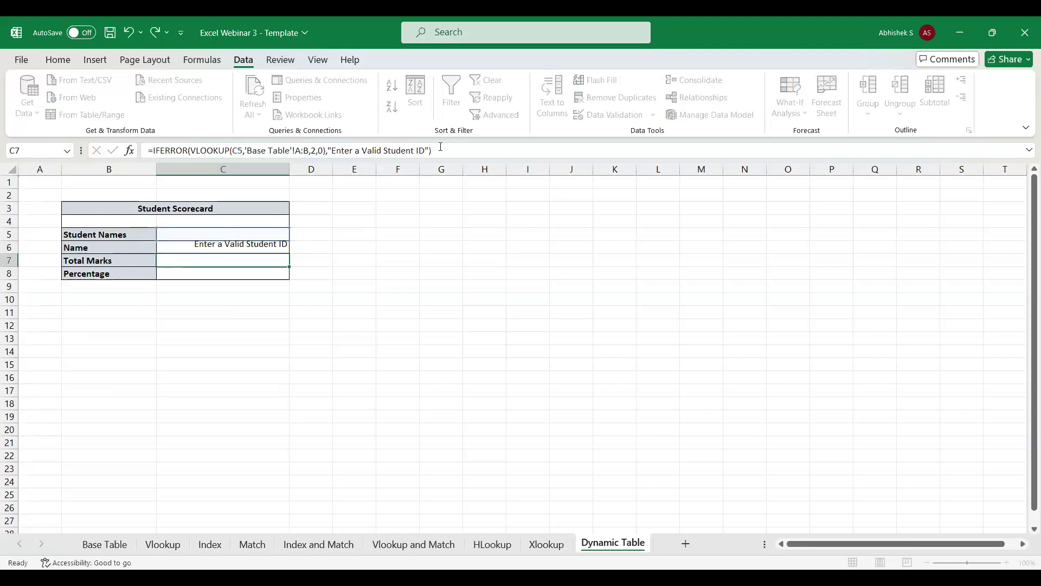
# Change the scorecard label in B5 to "Student ID".
pyautogui.doubleClick(128, 234)
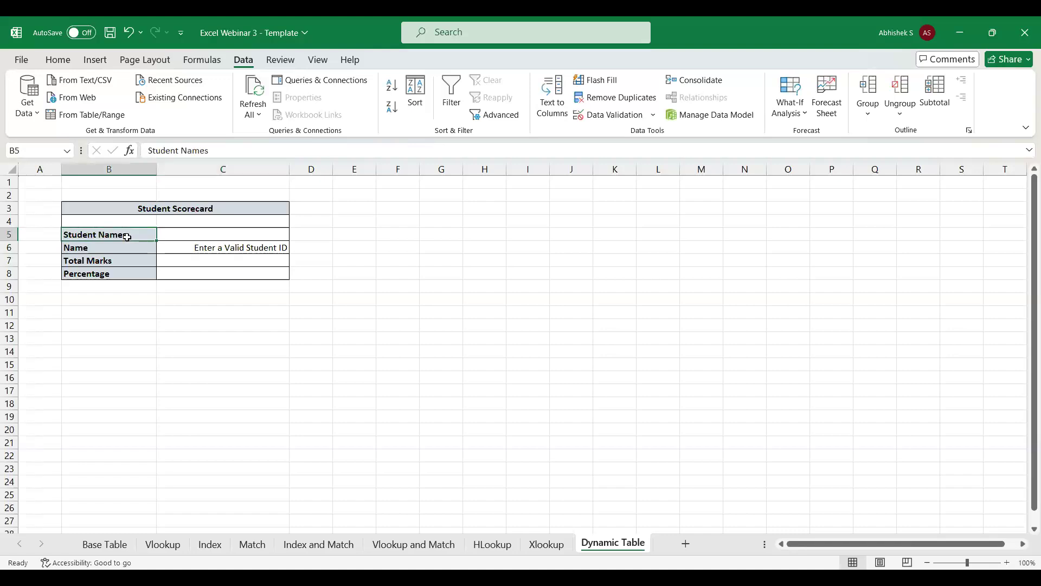
pyautogui.press('BackSpace')
pyautogui.press('BackSpace')
pyautogui.press('BackSpace')
pyautogui.press('BackSpace')
pyautogui.press('BackSpace')
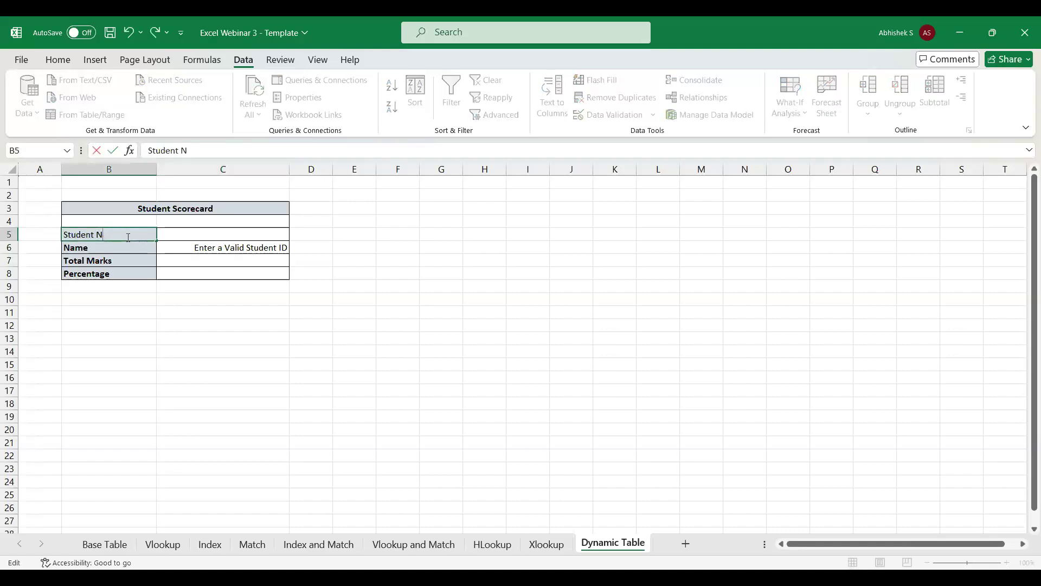
pyautogui.write('ID')
pyautogui.press('Return')
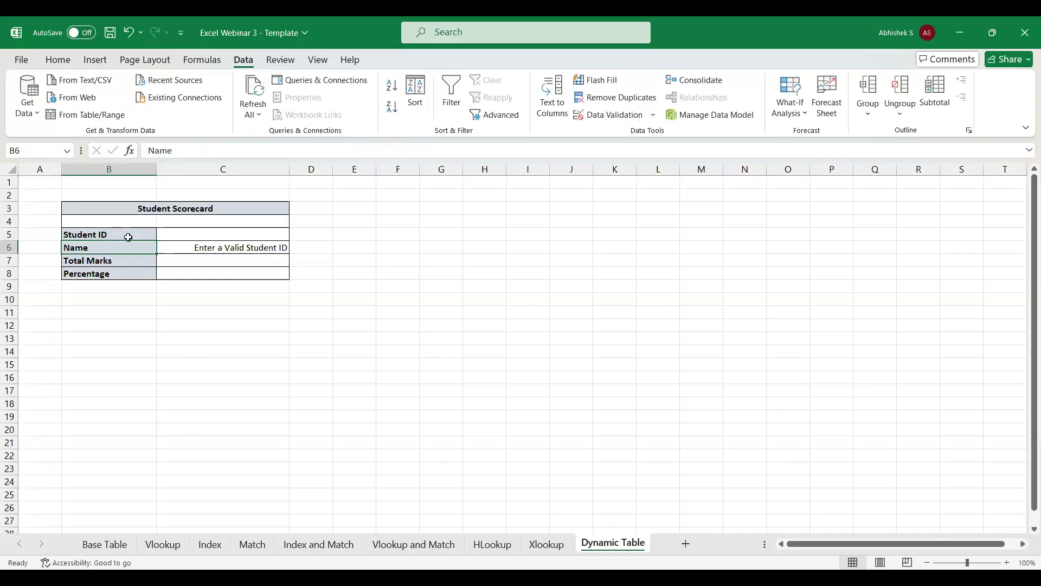
# Start a VLOOKUP nested inside IFERROR in the Total Marks cell C7.
pyautogui.click(239, 247)
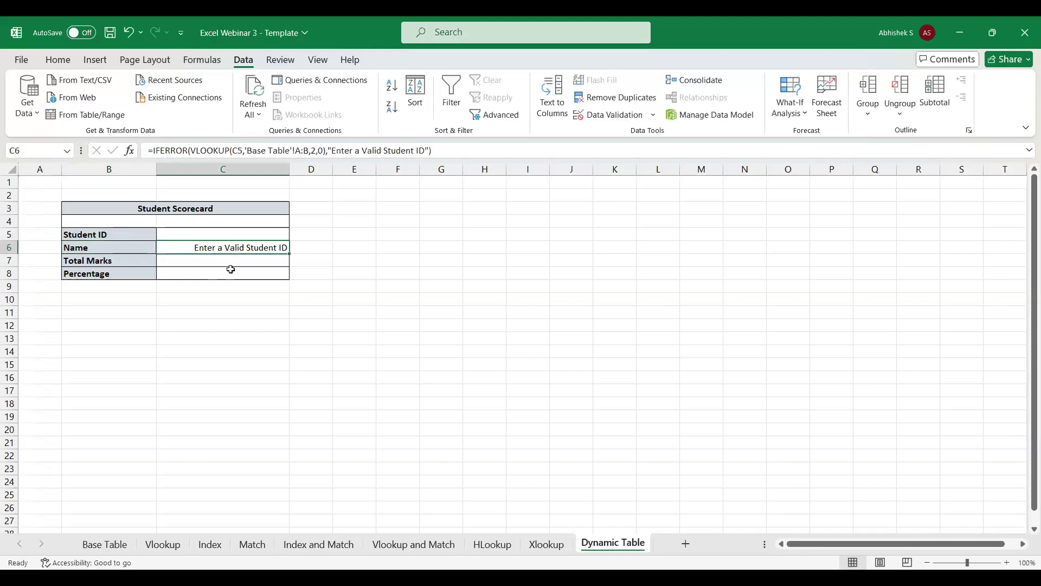
pyautogui.click(223, 256)
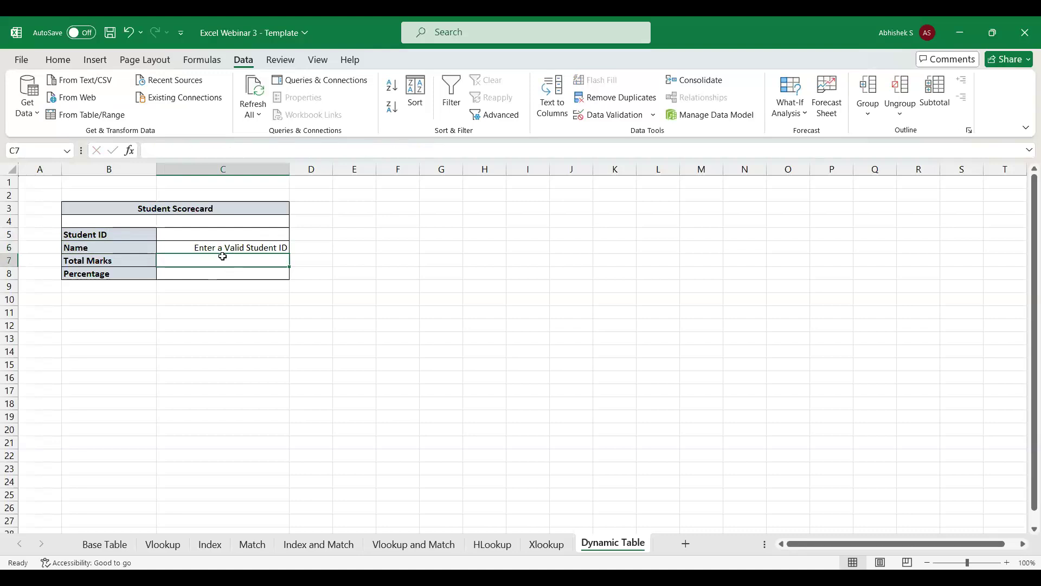
pyautogui.write('=v')
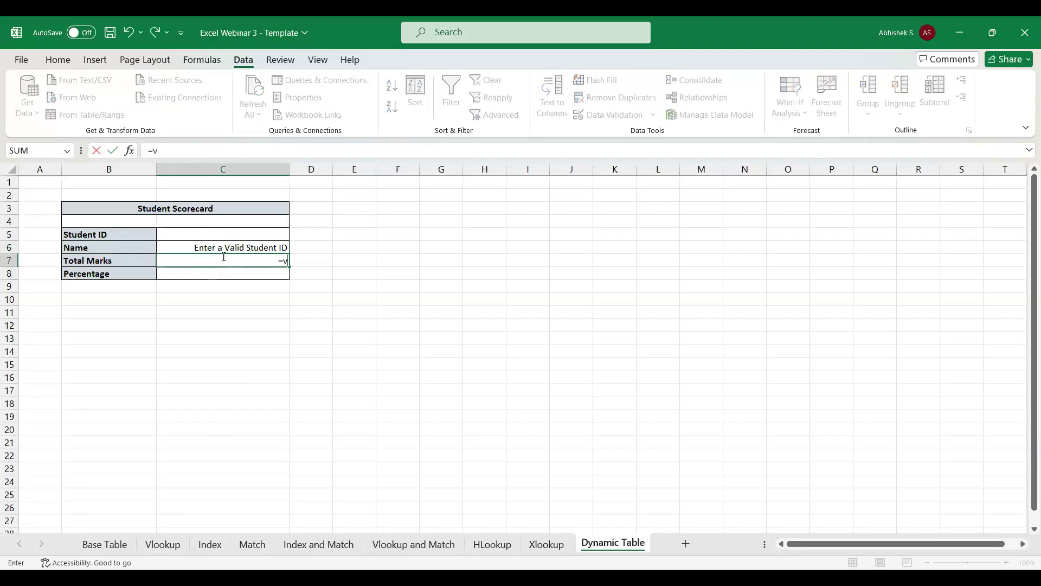
pyautogui.press('BackSpace')
pyautogui.write('IF(')
pyautogui.press('BackSpace')
pyautogui.write('er')
pyautogui.press('Tab')
pyautogui.write('vl')
pyautogui.press('Tab')
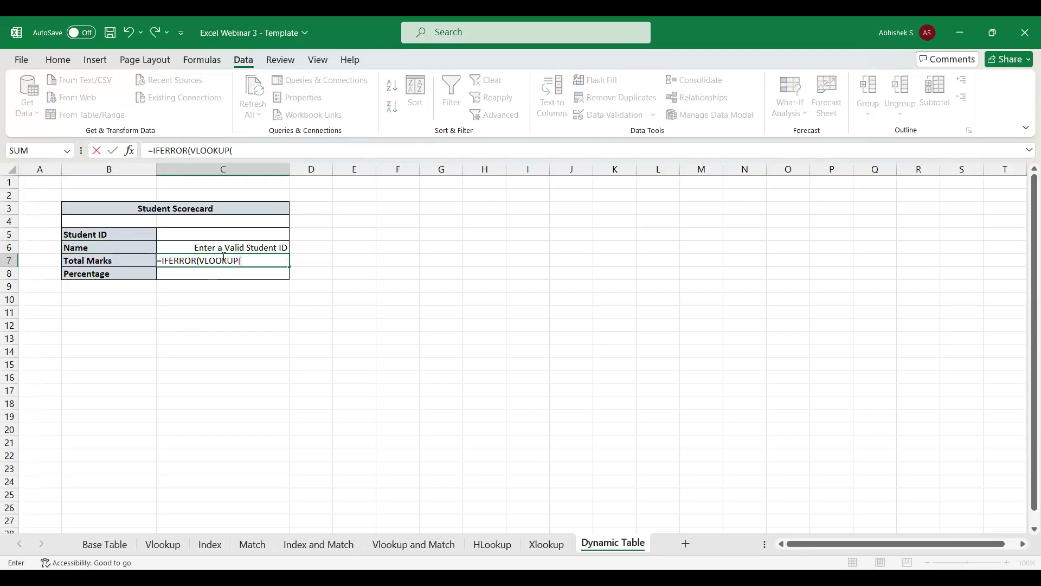
# Give C7's VLOOKUP the lookup value C5, table 'Base Table'!A:G, column index 7 and match type 0.
pyautogui.click(185, 234)
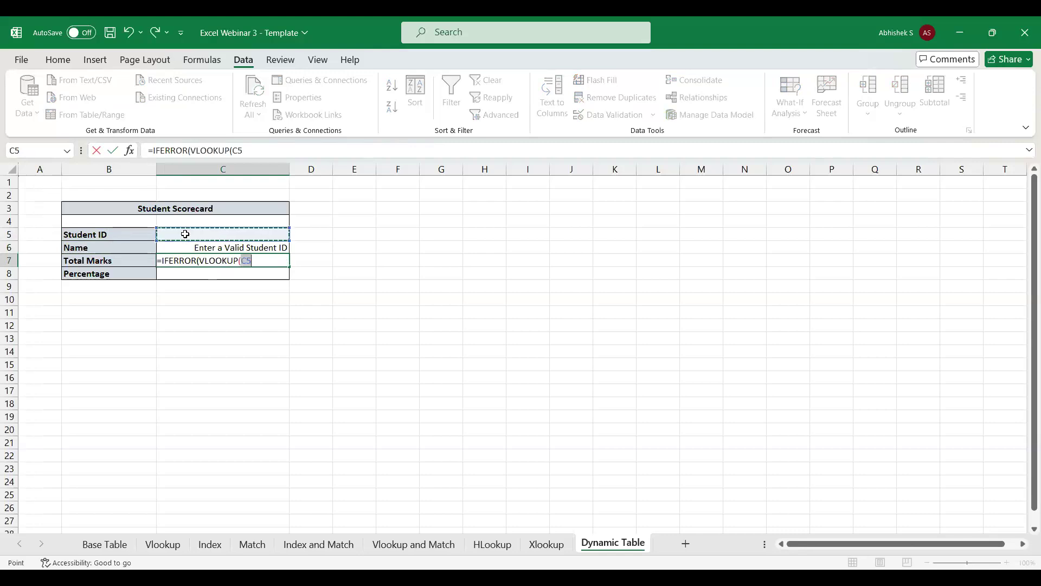
pyautogui.write(',')
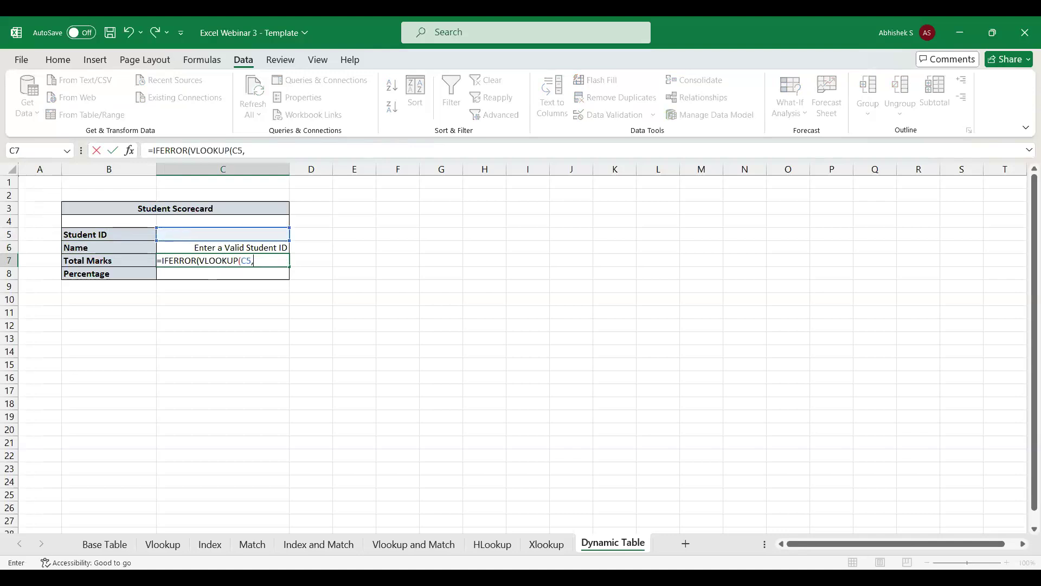
pyautogui.click(94, 552)
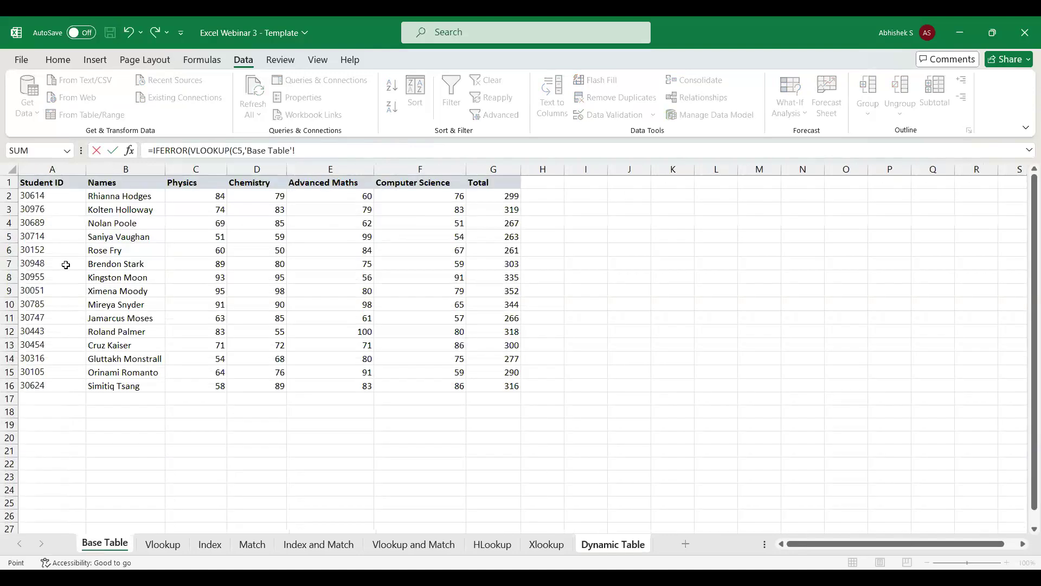
pyautogui.moveTo(52, 170); pyautogui.dragTo(472, 206)
pyautogui.write(',7,0')
pyautogui.press('F2')
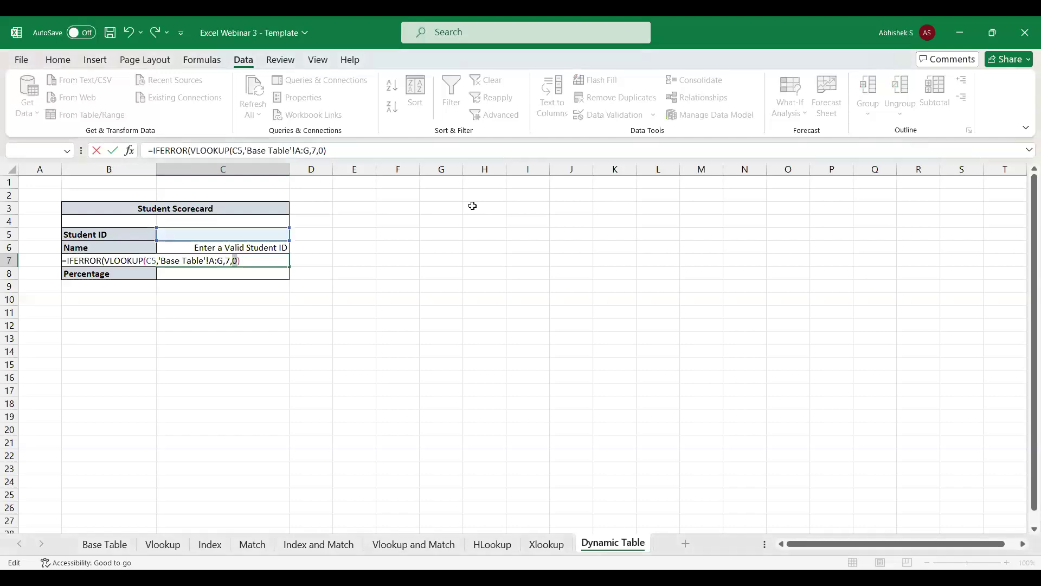
# Complete the IFERROR formula in the Total Marks cell C7 with the fallback text "Enter a Valid Student ID".
pyautogui.click(342, 152)
pyautogui.write(',"Enter a v')
pyautogui.press('BackSpace')
pyautogui.write('Valid Student ')
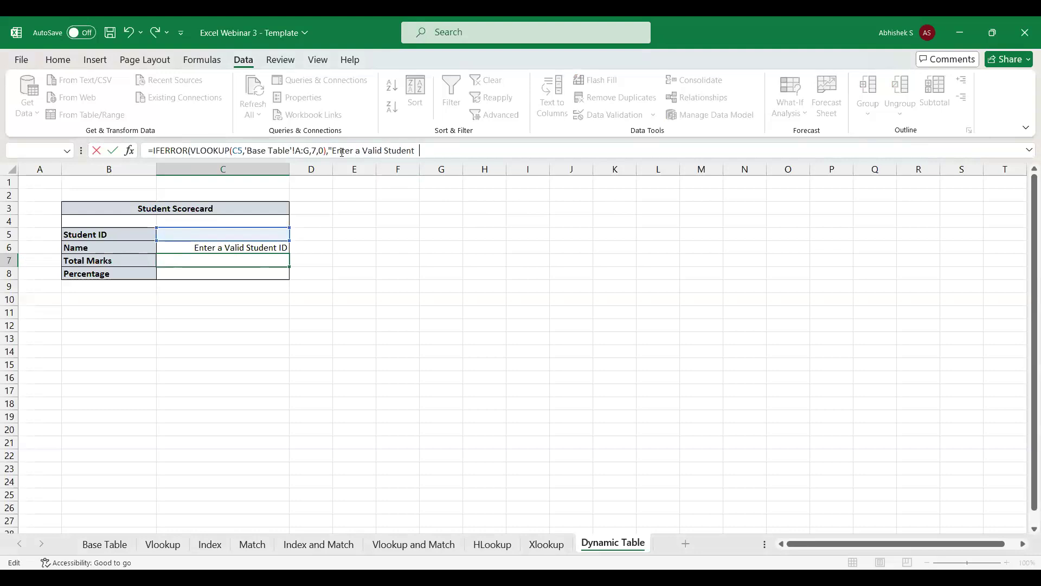
pyautogui.write('ID")')
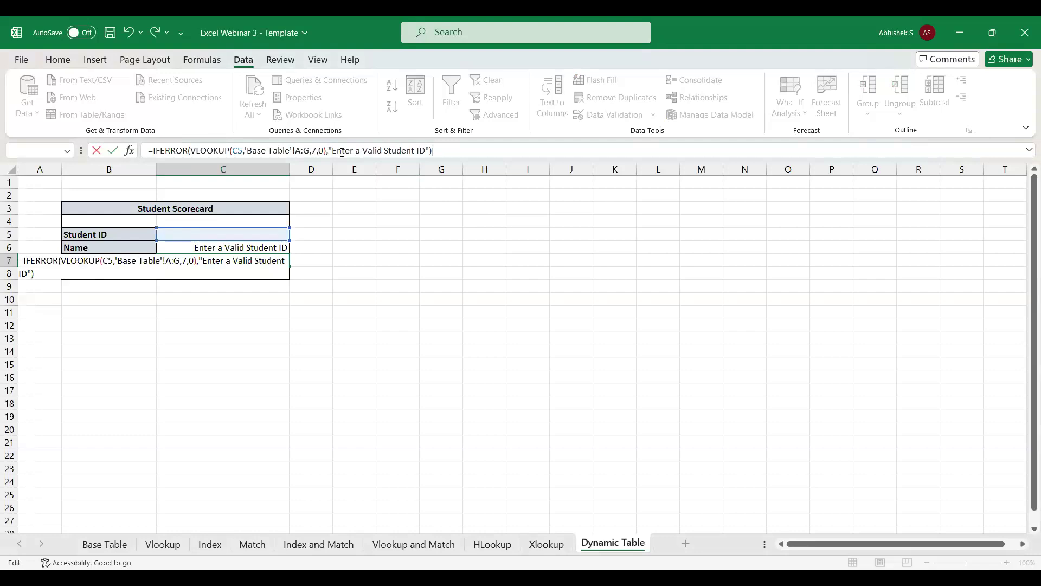
pyautogui.press('Return')
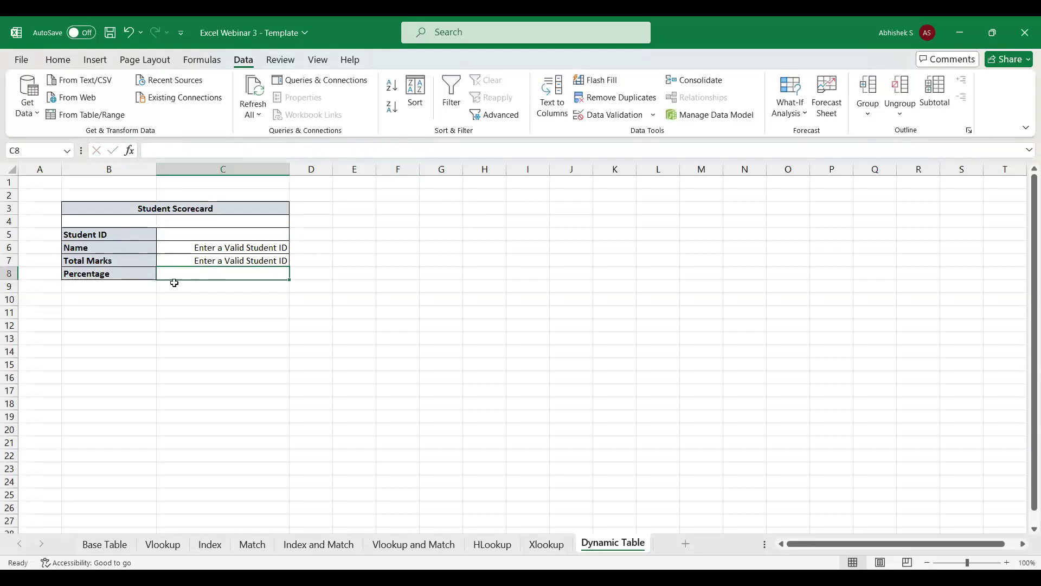
# Check the subject columns on the Base Table sheet and enter =C7/400 in the Percentage cell C8 of Dynamic Table.
pyautogui.click(141, 552)
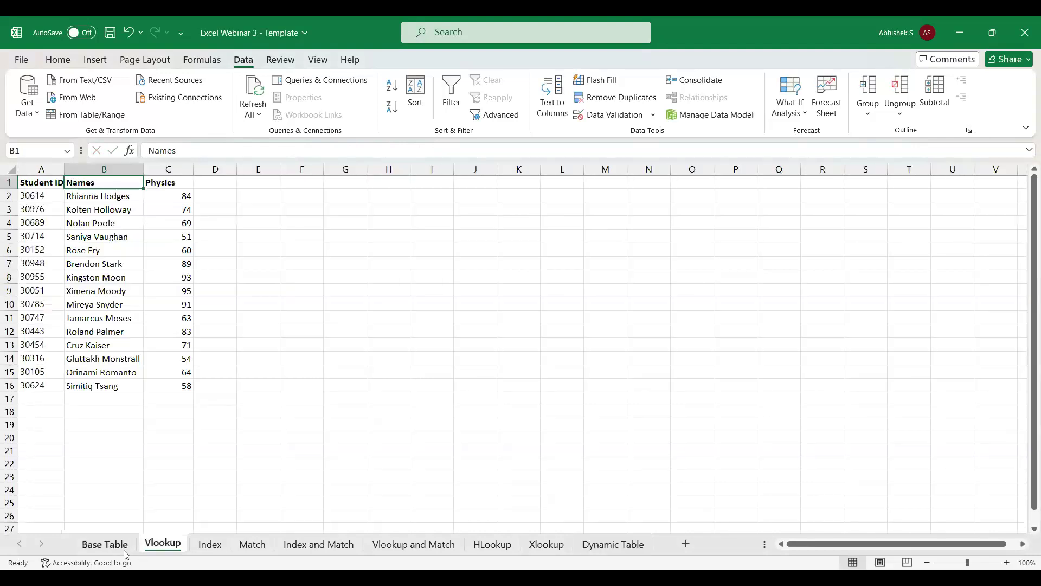
pyautogui.click(123, 549)
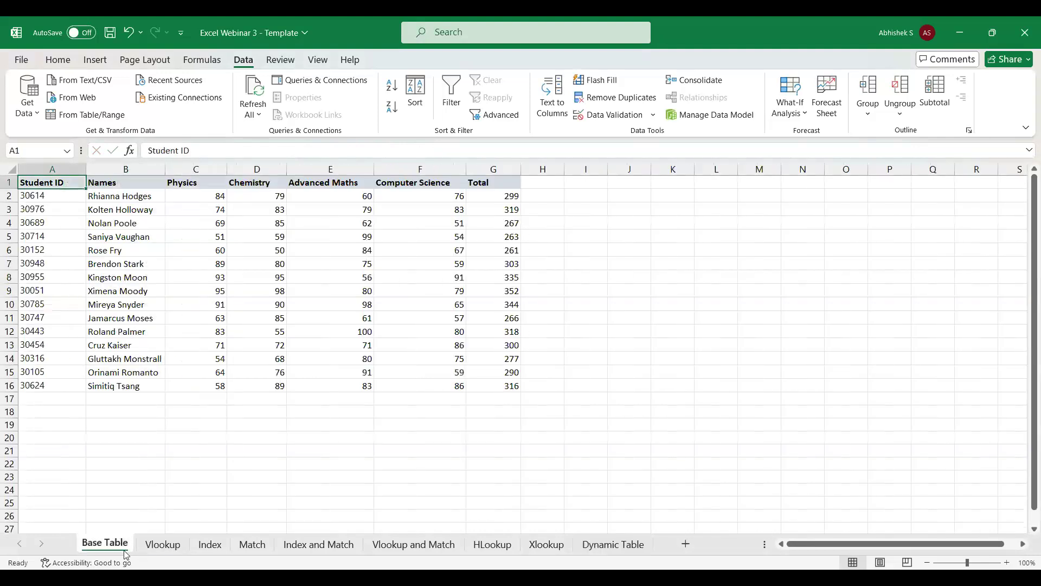
pyautogui.click(620, 547)
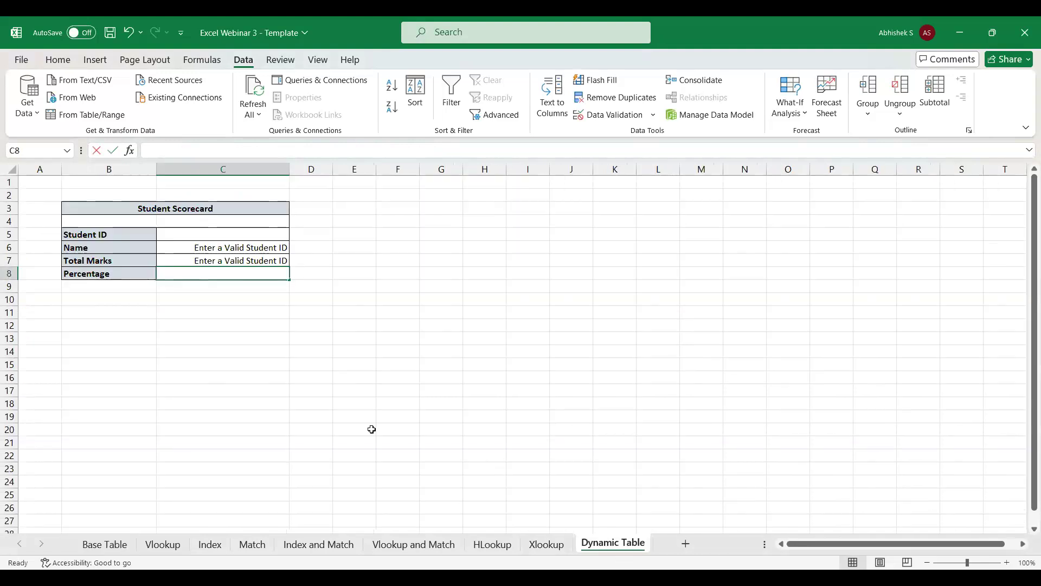
pyautogui.write('=')
pyautogui.press('Up')
pyautogui.write('/400')
pyautogui.press('Return')
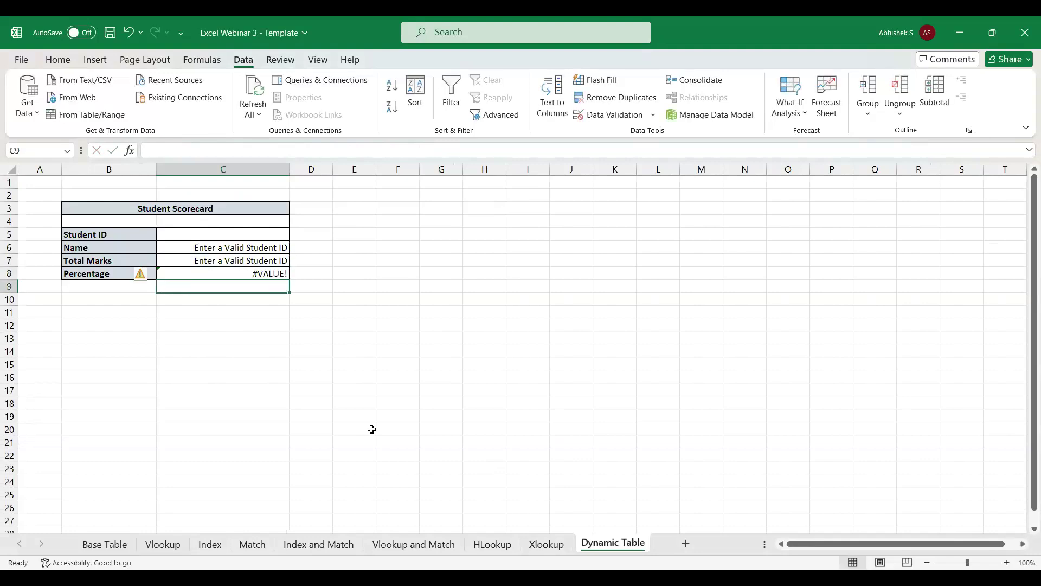
# Start wrapping the C7/400 calculation in cell C8 in an IFERROR function.
pyautogui.press('Up')
pyautogui.click(58, 59)
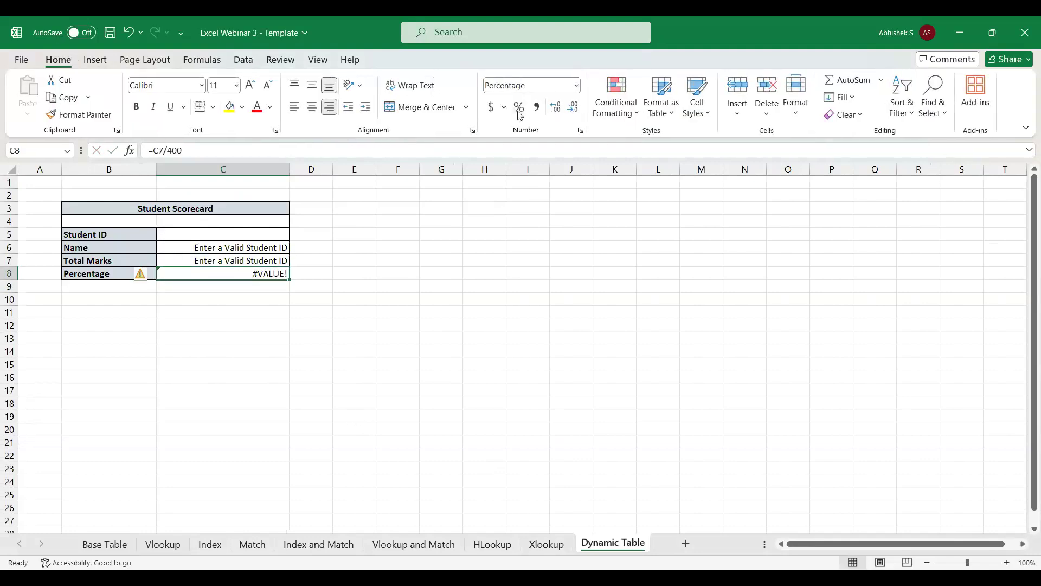
pyautogui.click(153, 152)
pyautogui.write('IFERROR(C7/400')
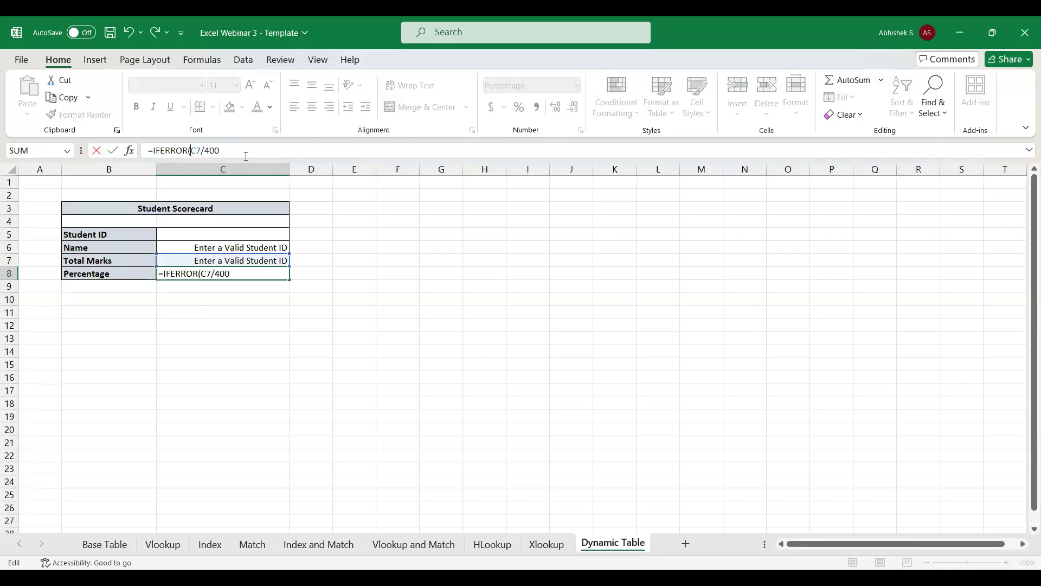
pyautogui.write(',"T')
# Give C8's IFERROR formula the fallback text "Total Marks Not Available".
pyautogui.press('BackSpace')
pyautogui.write('otal a')
pyautogui.press('BackSpace')
pyautogui.write('Am')
pyautogui.press('BackSpace')
pyautogui.press('BackSpace')
pyautogui.write('Marks Not av')
pyautogui.press('BackSpace')
pyautogui.press('BackSpace')
pyautogui.write('Available')
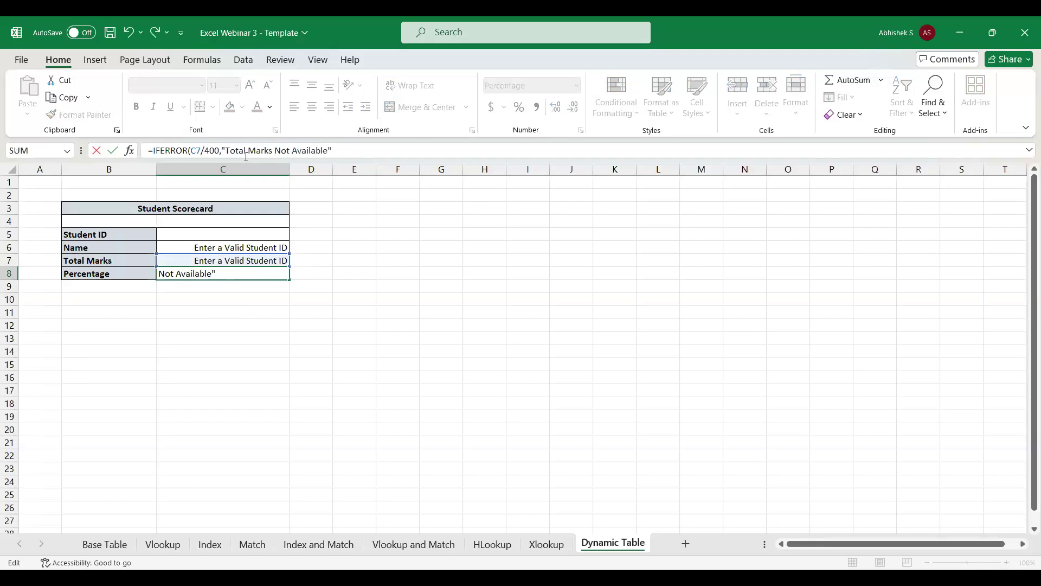
pyautogui.write('")')
pyautogui.press('Return')
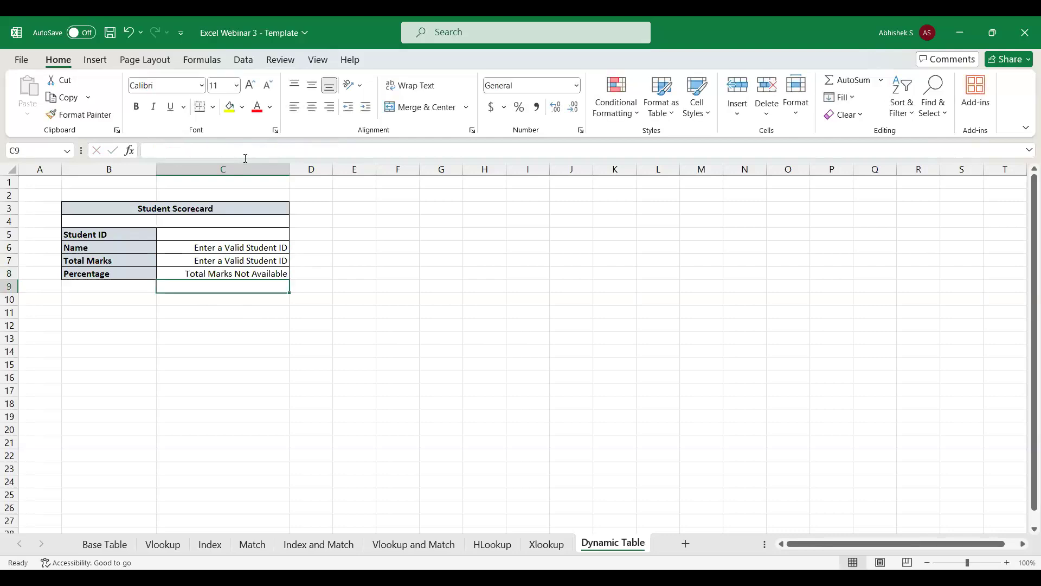
# Choose the first student ID from the dropdown in C5 and check the Percentage formula in C8.
pyautogui.click(220, 249)
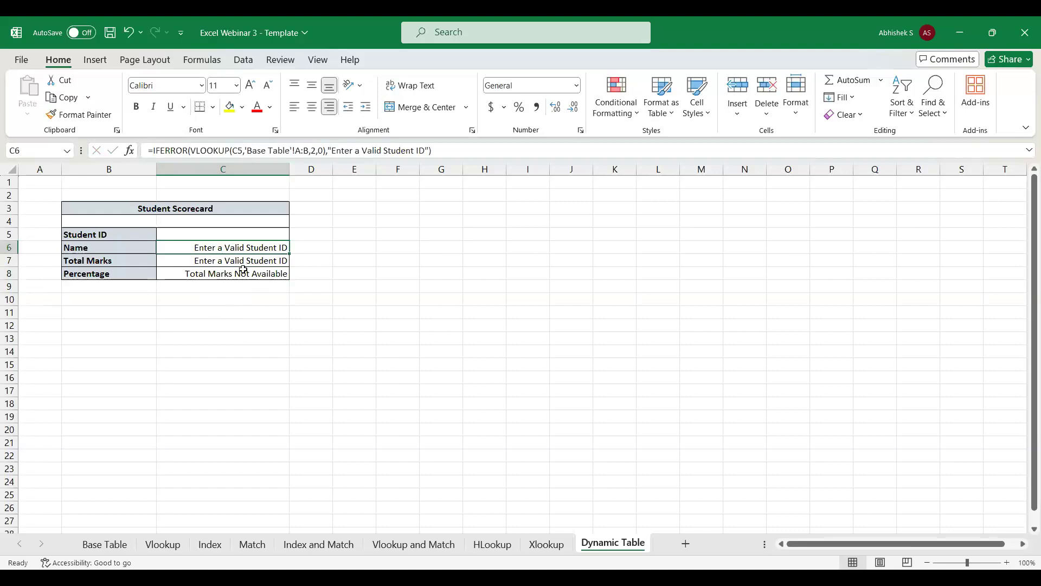
pyautogui.click(240, 233)
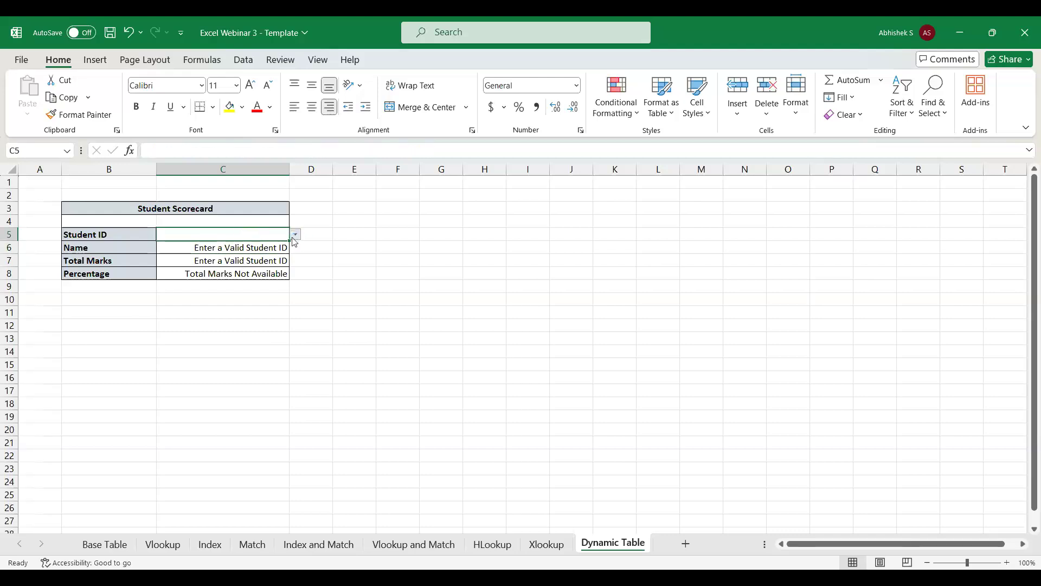
pyautogui.click(244, 249)
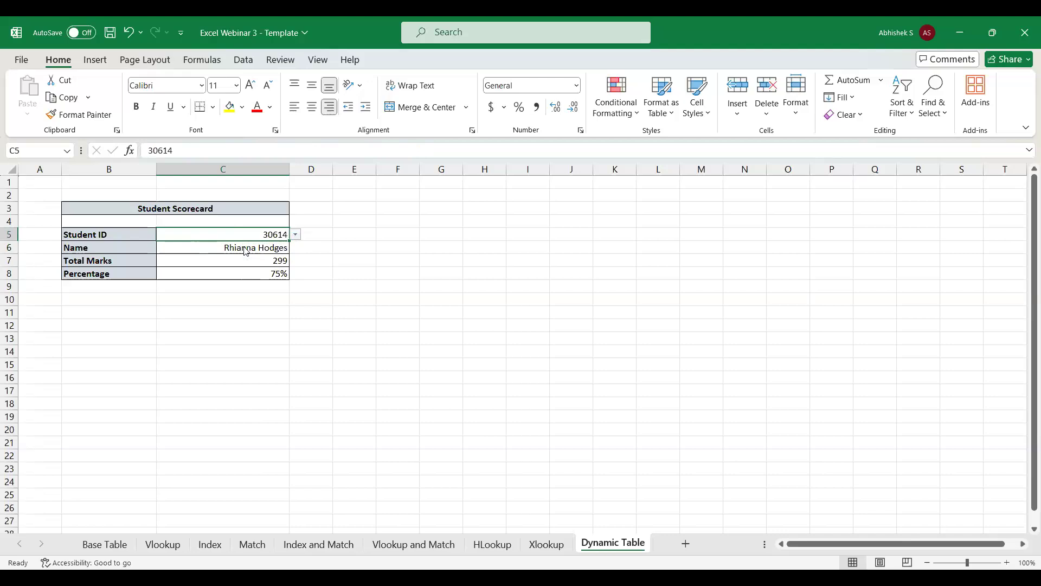
pyautogui.click(275, 274)
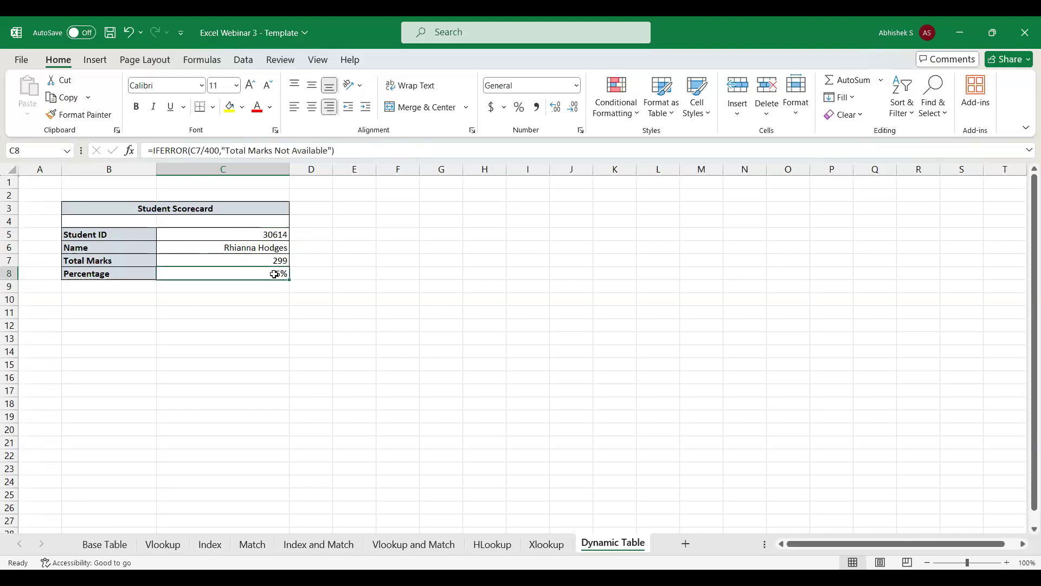
# Test the scorecard by choosing the third, sixth and ninth student IDs in turn from the dropdown in C5.
pyautogui.click(271, 235)
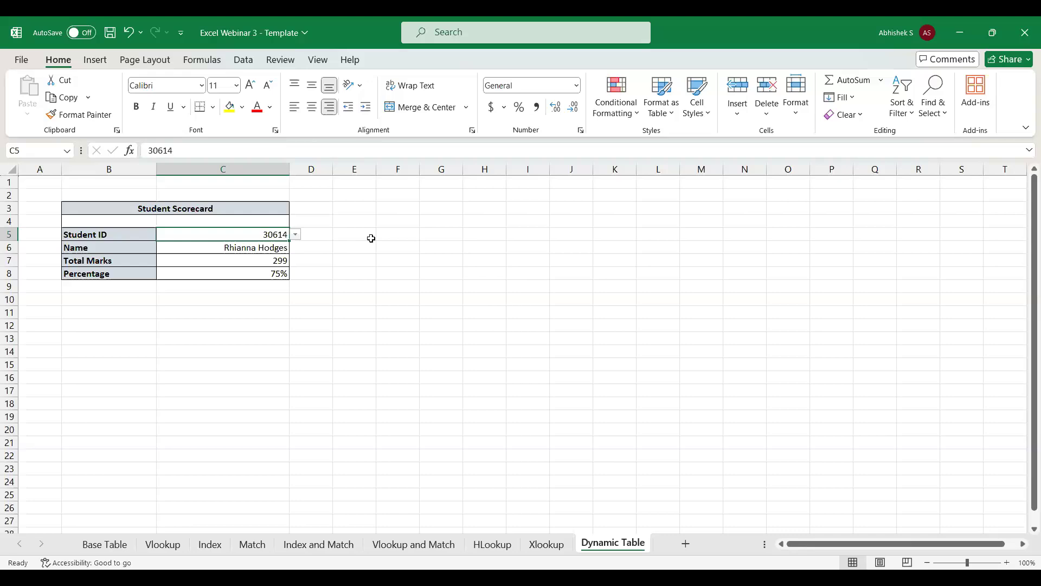
pyautogui.click(295, 236)
pyautogui.click(237, 266)
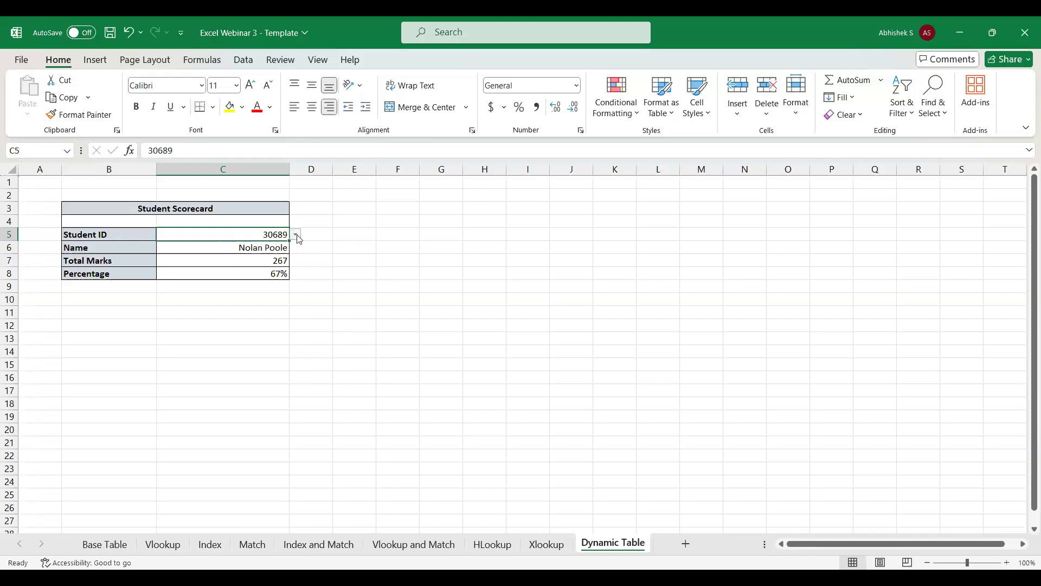
pyautogui.click(230, 266)
pyautogui.click(257, 261)
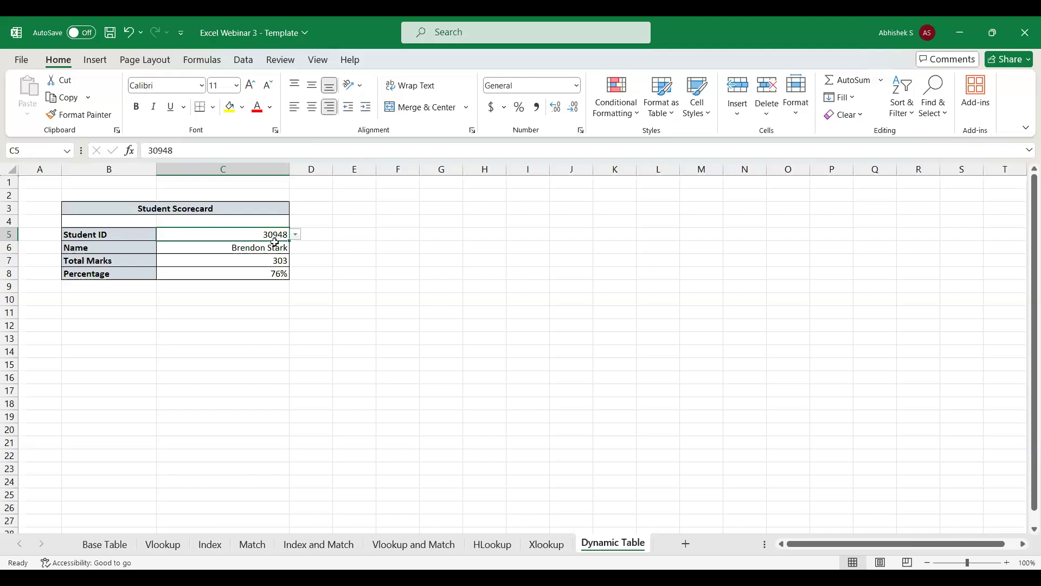
pyautogui.click(258, 257)
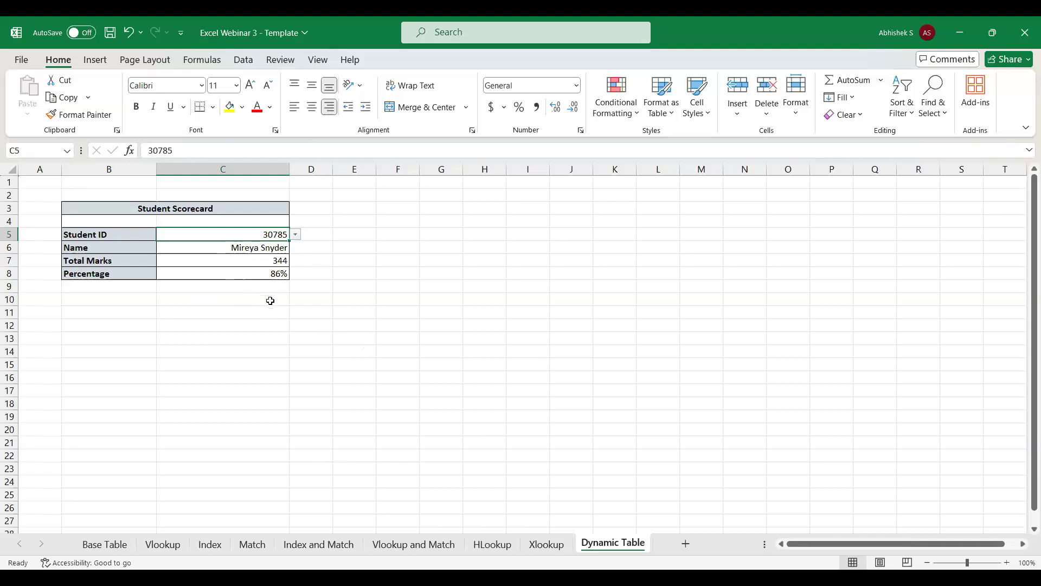
# View the Xlookup sheet, switch to the Zoom webinar window and read the latest attendee chat messages.
pyautogui.click(545, 542)
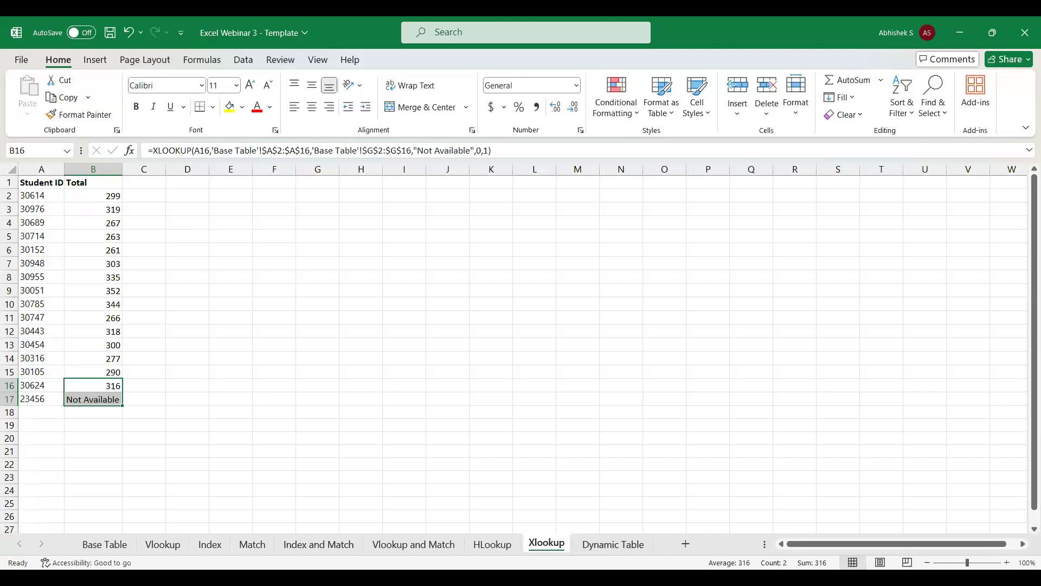
pyautogui.click(457, 523)
pyautogui.hotkey('alt', 'Tab')
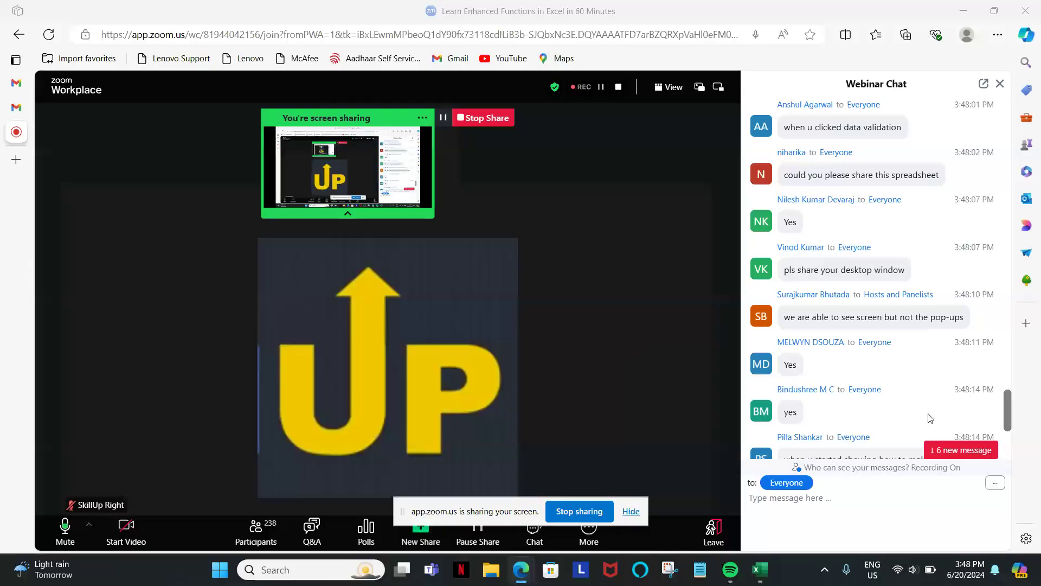
pyautogui.scroll(-4, 907, 376)
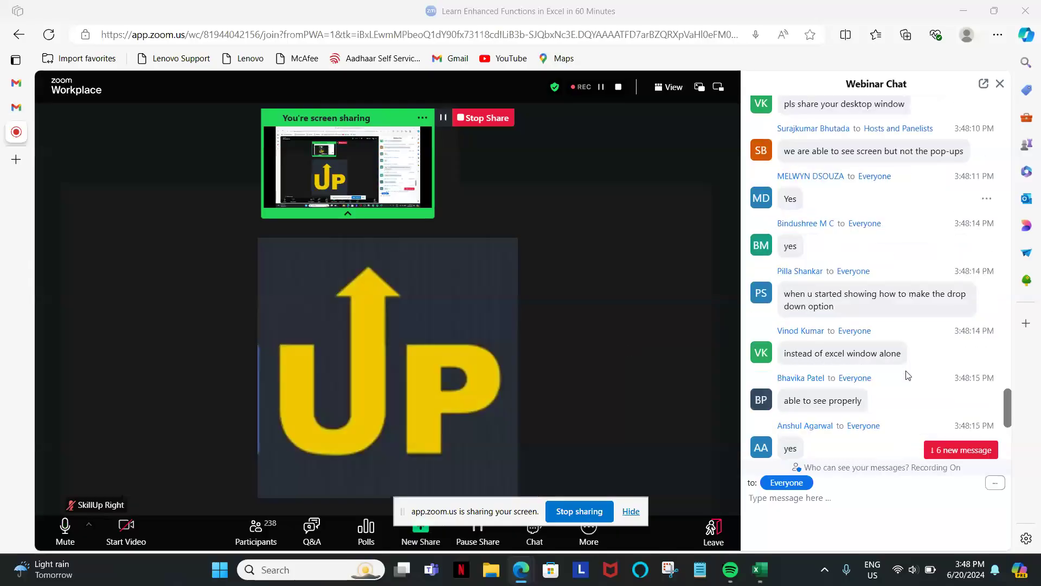
pyautogui.scroll(-2, 908, 375)
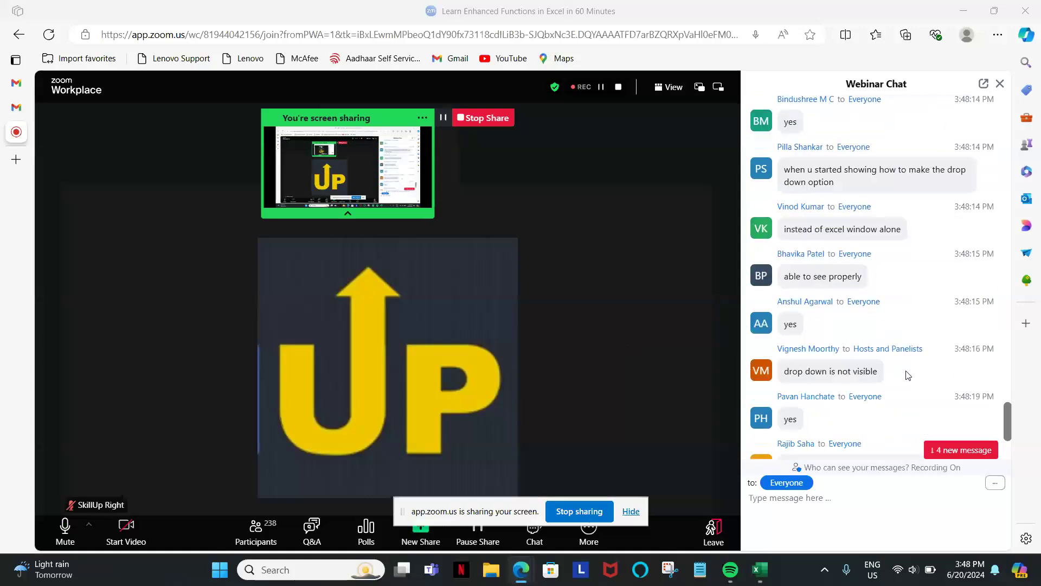
pyautogui.scroll(-3, 907, 375)
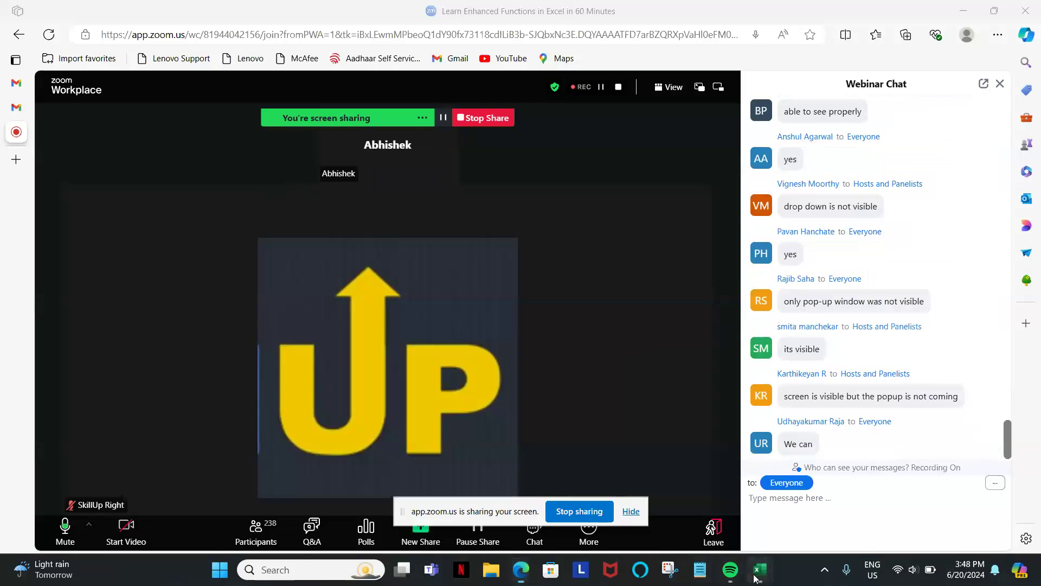
# Switch back to the Excel workbook and open the Dynamic Table sheet.
pyautogui.moveTo(760, 568)
pyautogui.click(782, 499)
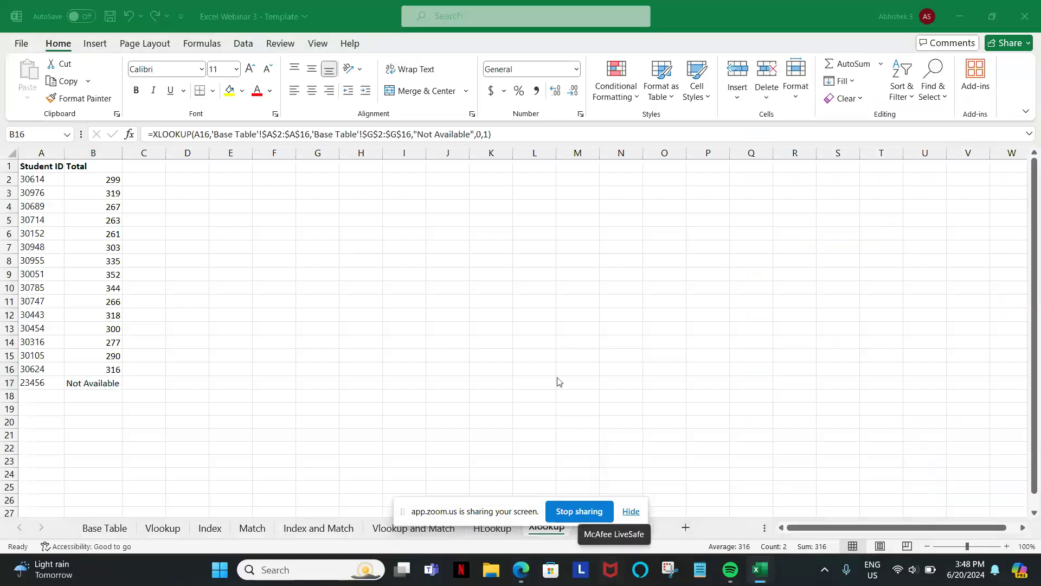
pyautogui.click(615, 534)
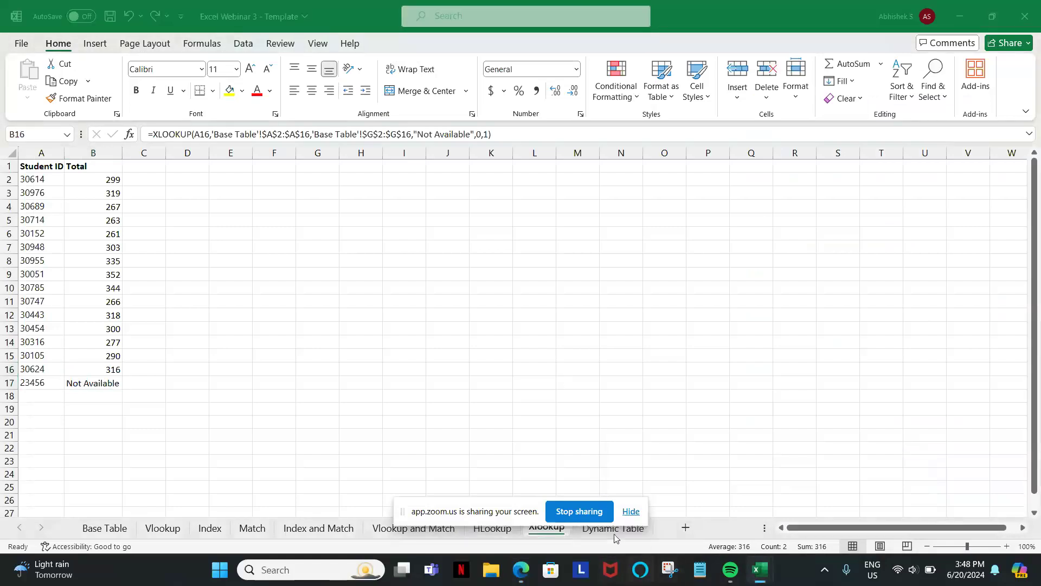
pyautogui.click(621, 523)
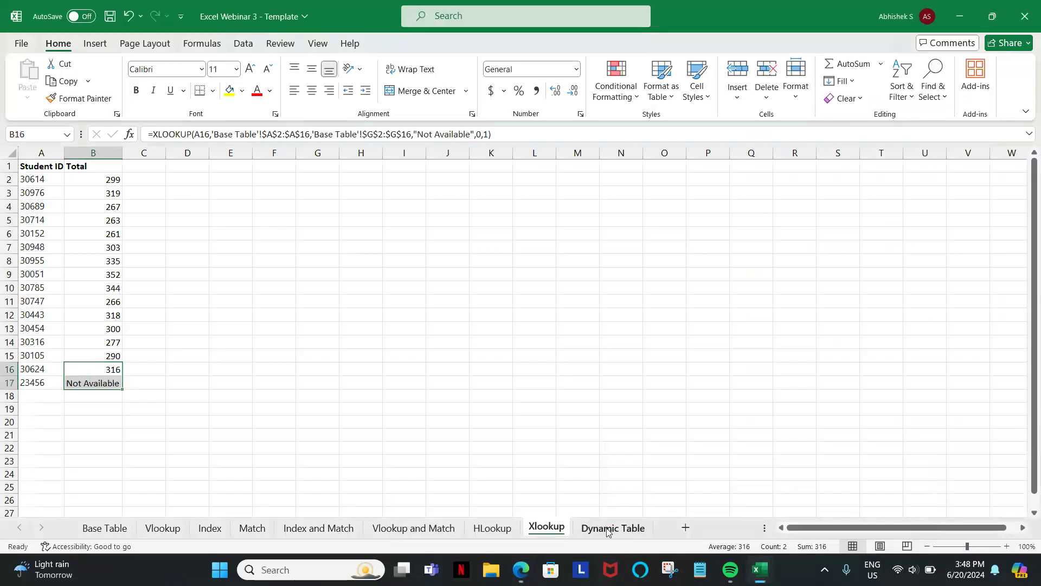
pyautogui.click(613, 527)
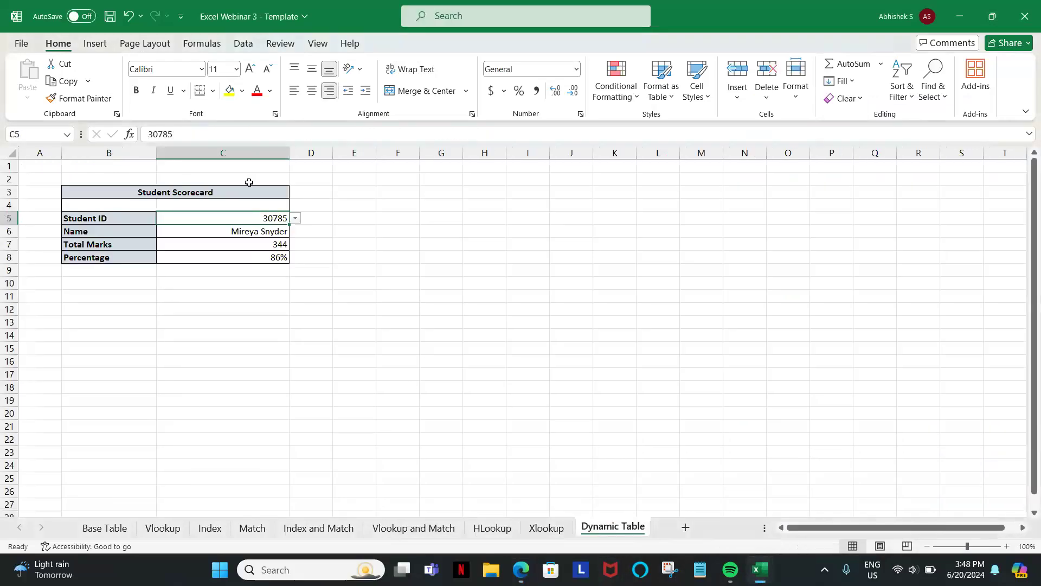
# Clear the student ID and its dropdown from C5 by copying the blank cell E5 over it.
pyautogui.click(336, 214)
pyautogui.hotkey('ctrl', 'c')
pyautogui.press('Left')
pyautogui.press('Left')
pyautogui.hotkey('ctrl', 'v')
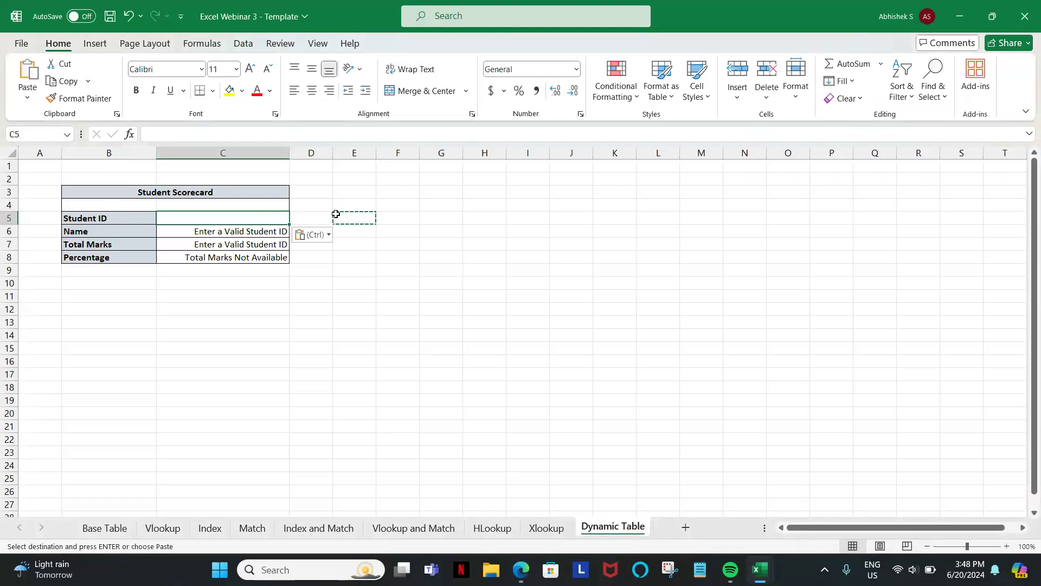
pyautogui.press('alt')
pyautogui.press('Escape')
pyautogui.press('Escape')
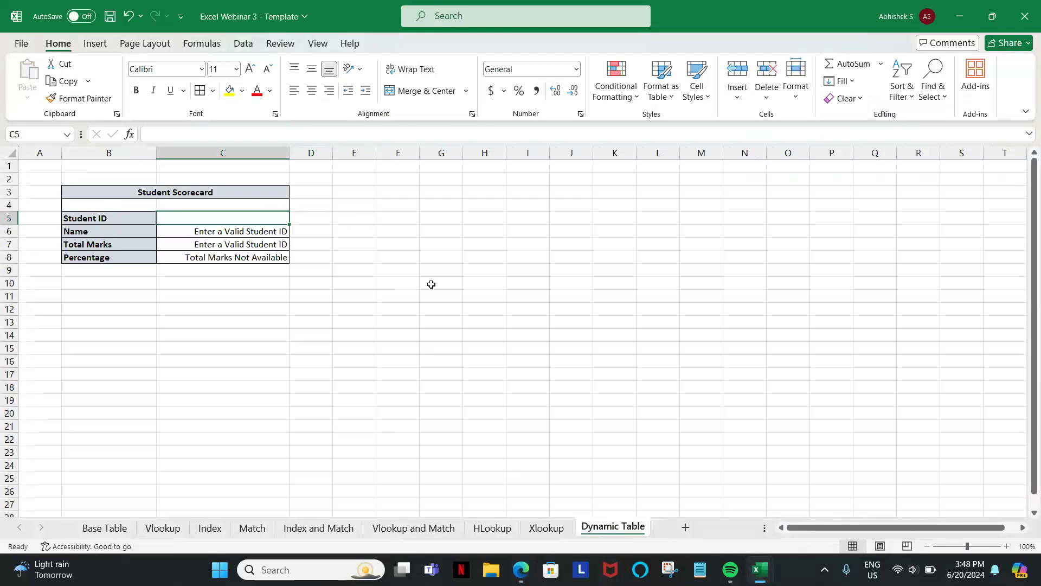
# Hide the screen-sharing notice covering the sheet names of the workbook.
pyautogui.click(433, 284)
pyautogui.hotkey('alt', 'Tab')
pyautogui.hotkey('alt', 'Tab')
pyautogui.hotkey('alt', 'Tab')
pyautogui.click(433, 288)
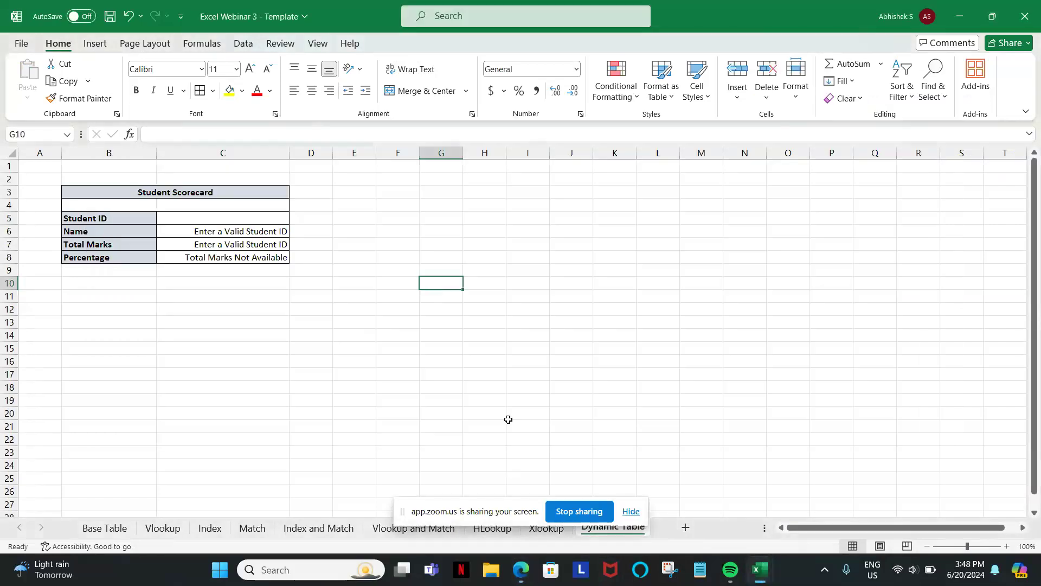
pyautogui.click(626, 515)
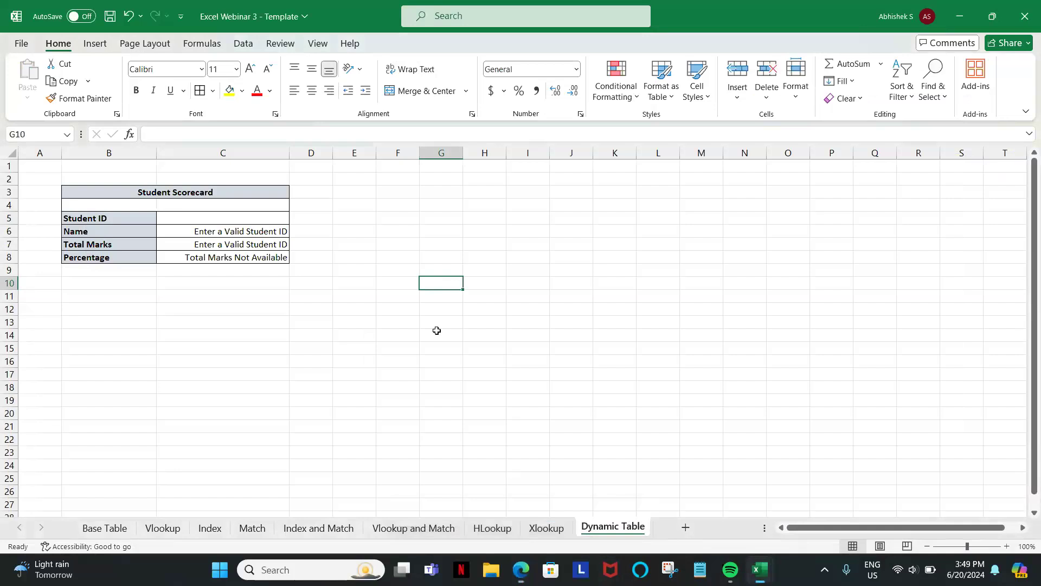
# Apply list data validation with the source A, B, C to Student ID cell C5 and check its dropdown options.
pyautogui.click(215, 219)
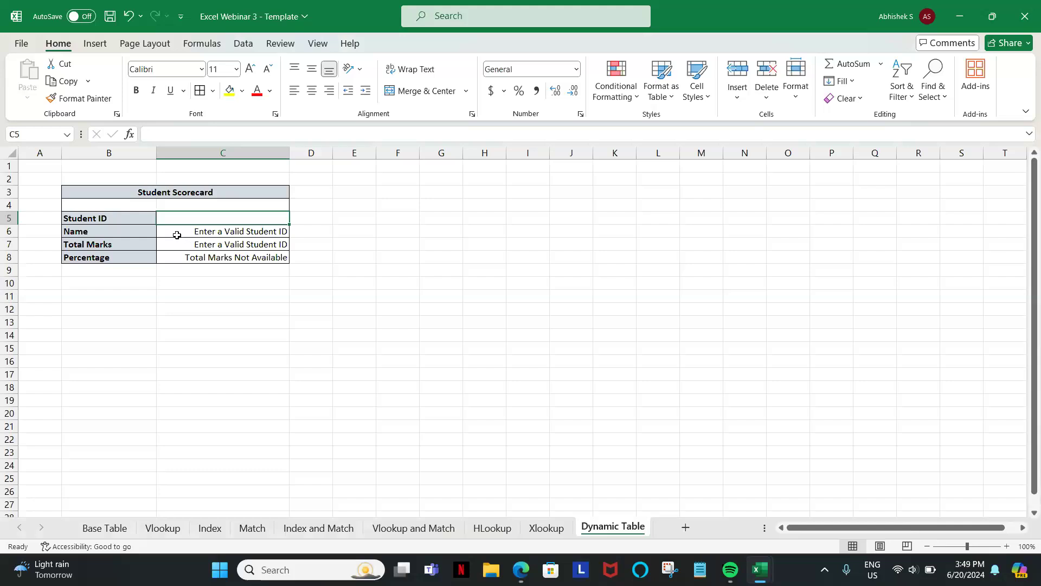
pyautogui.click(243, 44)
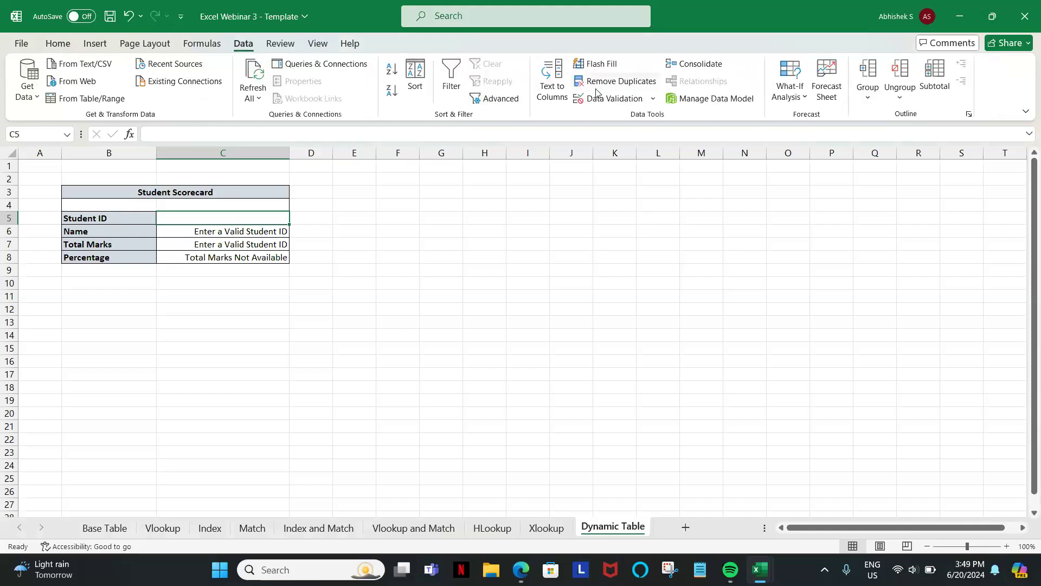
pyautogui.click(619, 102)
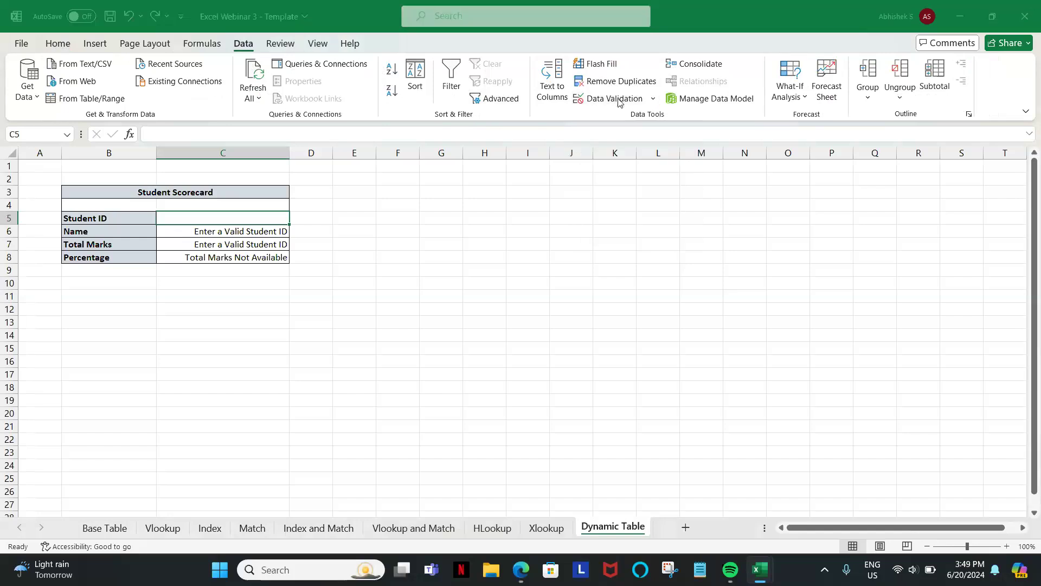
pyautogui.click(452, 220)
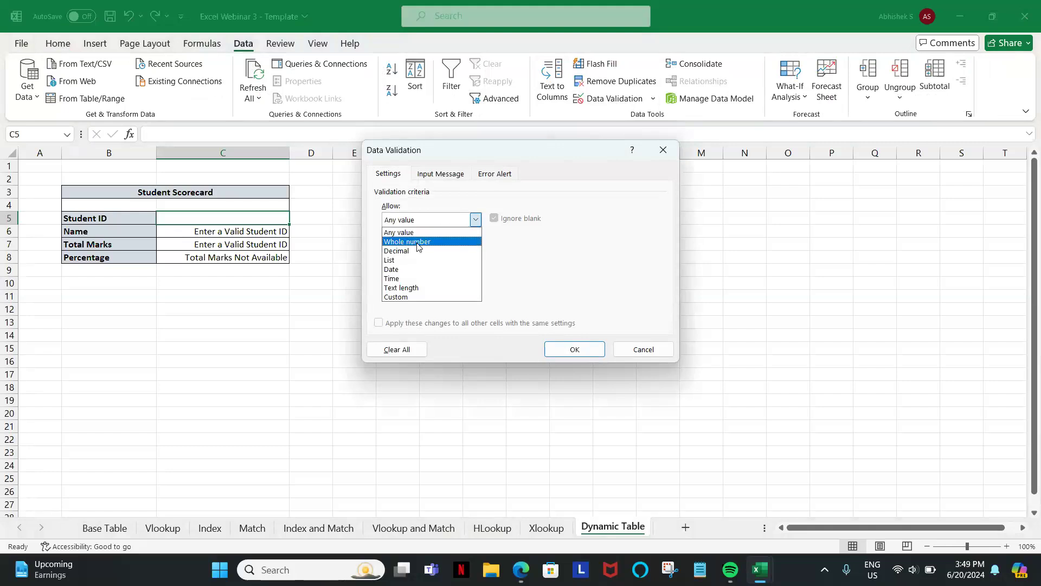
pyautogui.click(402, 261)
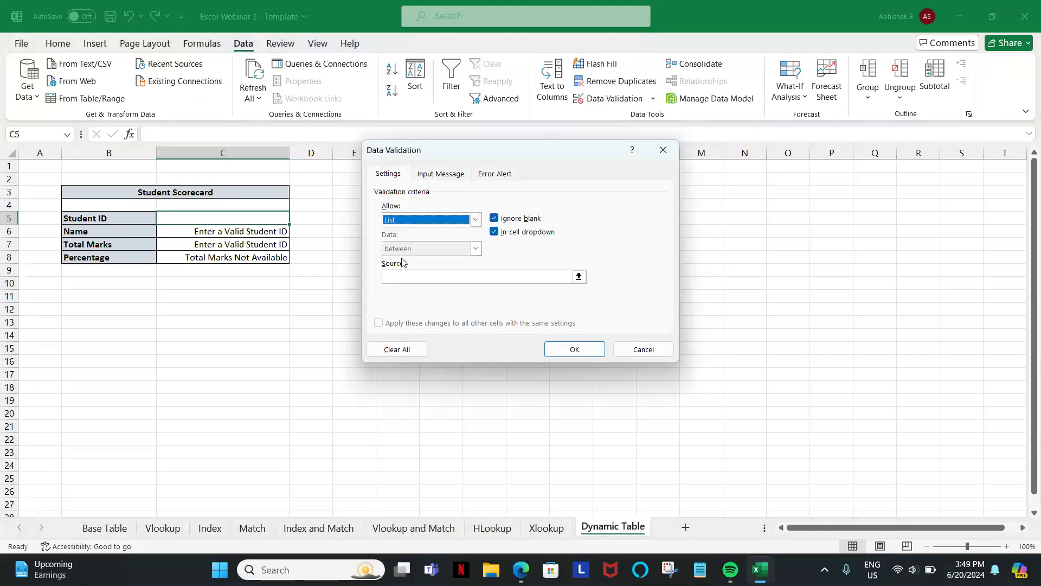
pyautogui.click(400, 277)
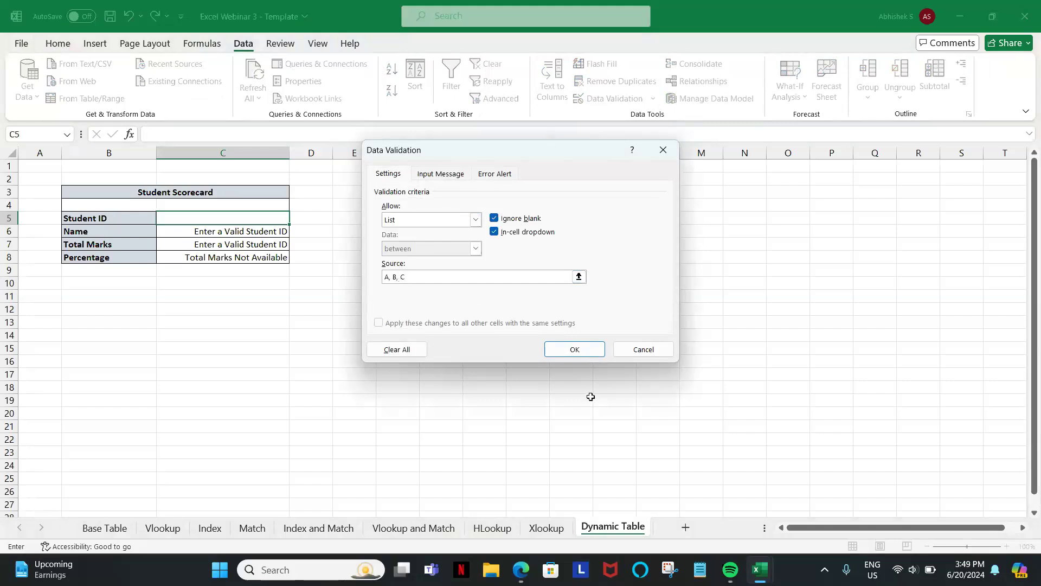
pyautogui.click(576, 350)
pyautogui.click(295, 218)
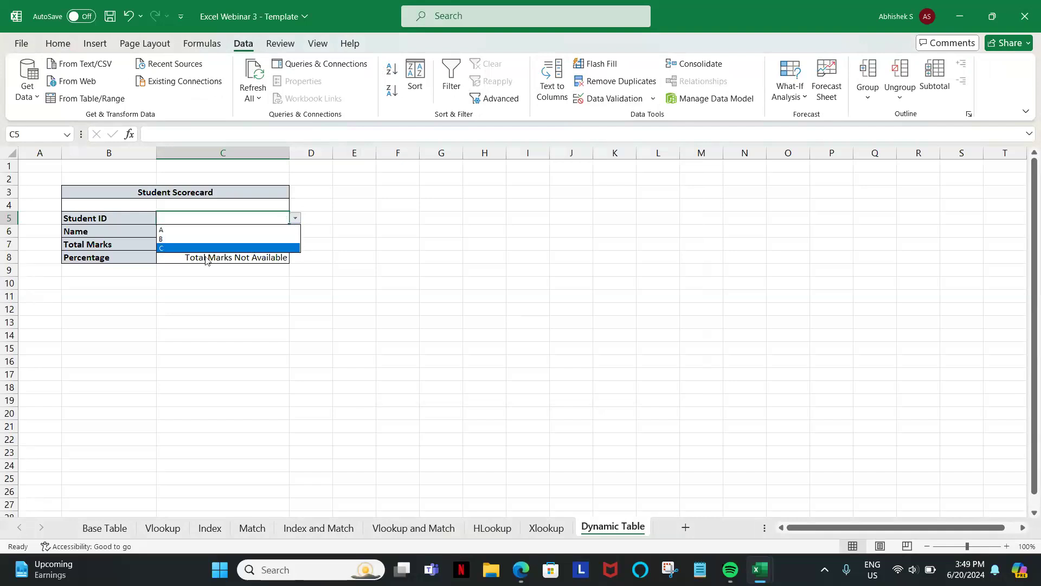
pyautogui.press('Escape')
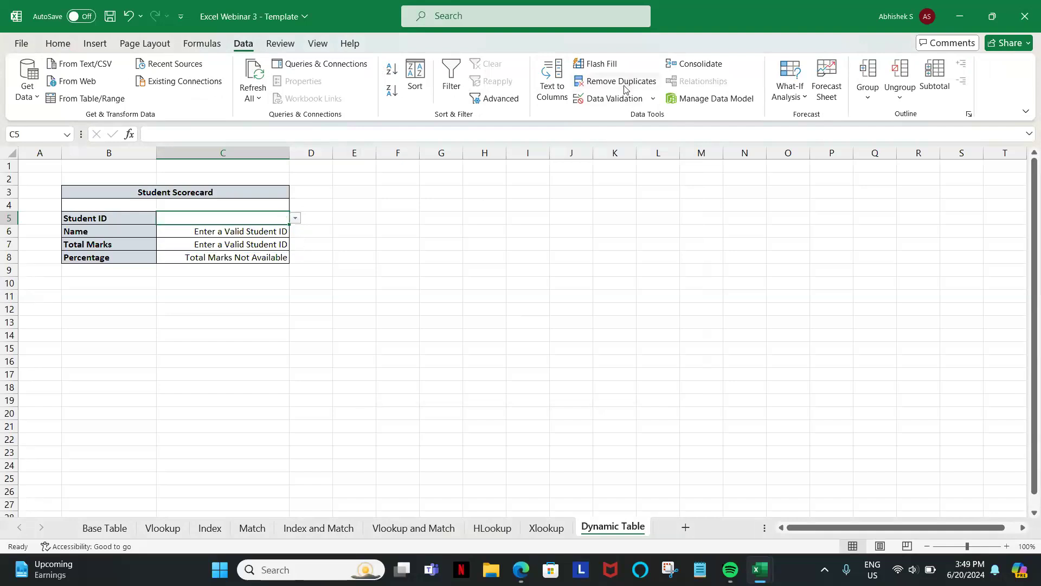
# Change the list source of C5 to 'Base Table'!$A$2:$A$16 and choose the third student ID from its dropdown.
pyautogui.click(653, 98)
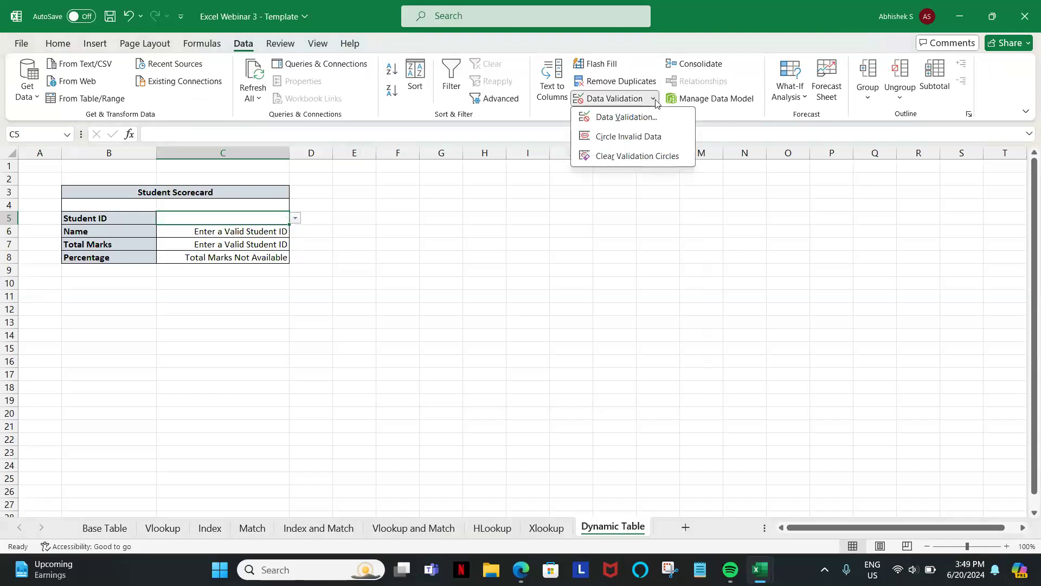
pyautogui.click(631, 122)
pyautogui.click(424, 276)
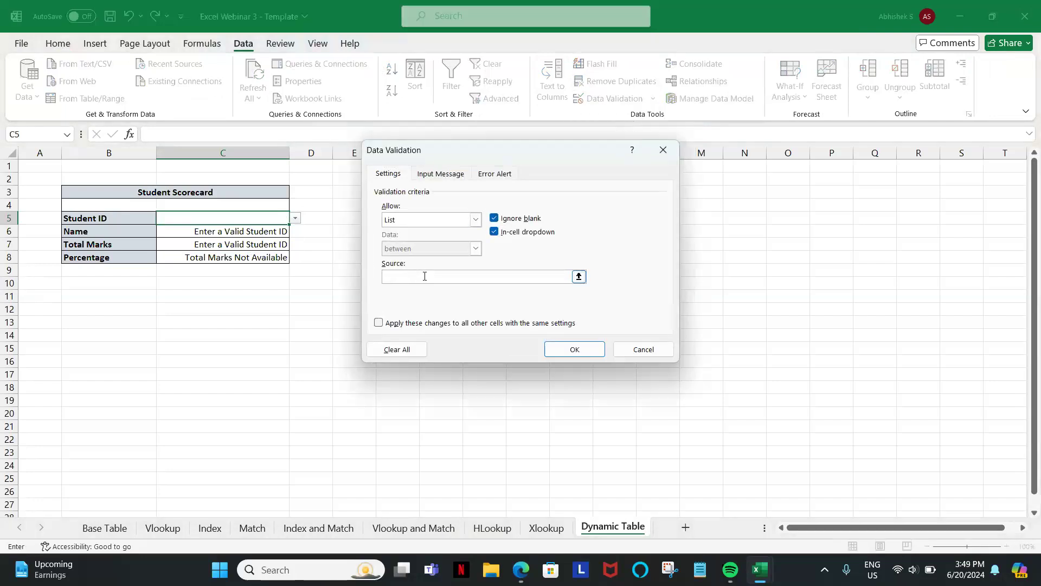
pyautogui.click(578, 277)
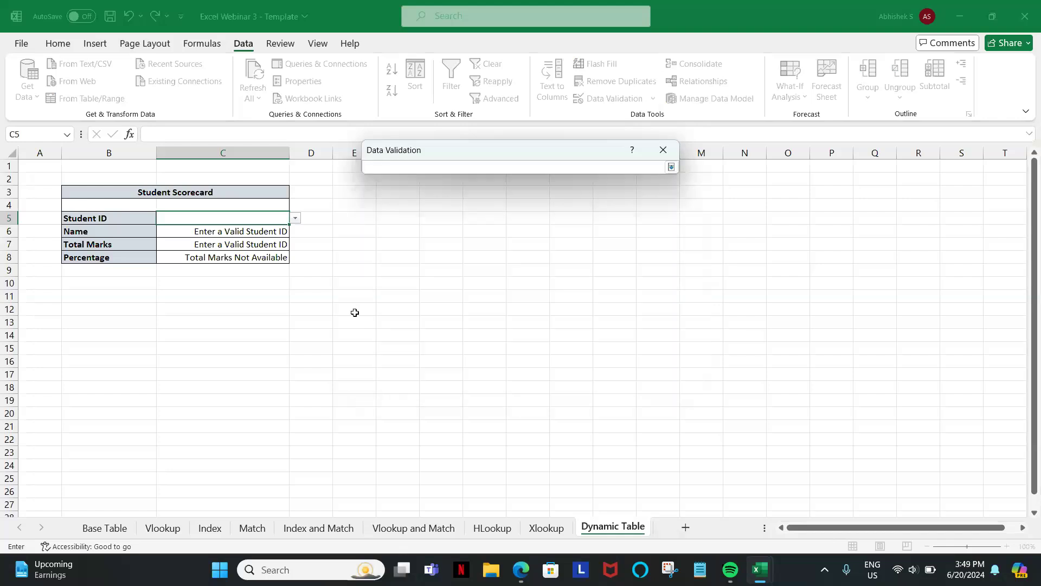
pyautogui.click(98, 533)
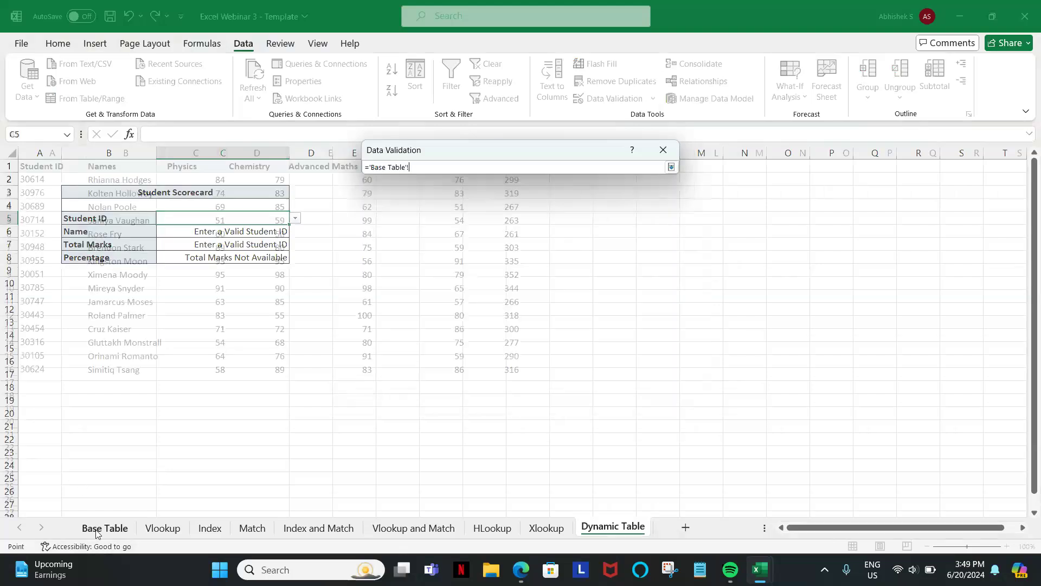
pyautogui.click(49, 181)
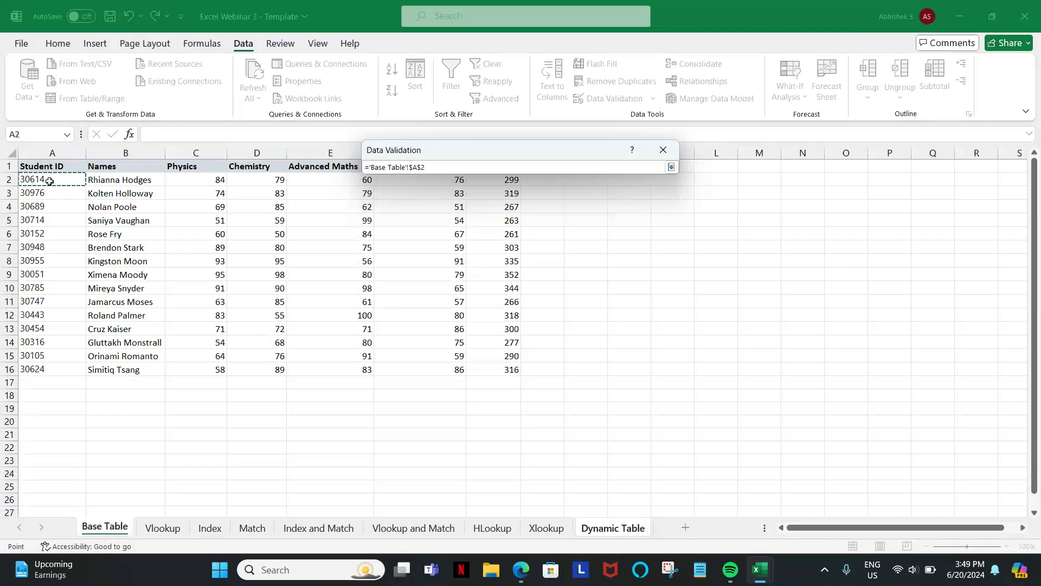
pyautogui.hotkey('ctrl', 'shift', 'Down')
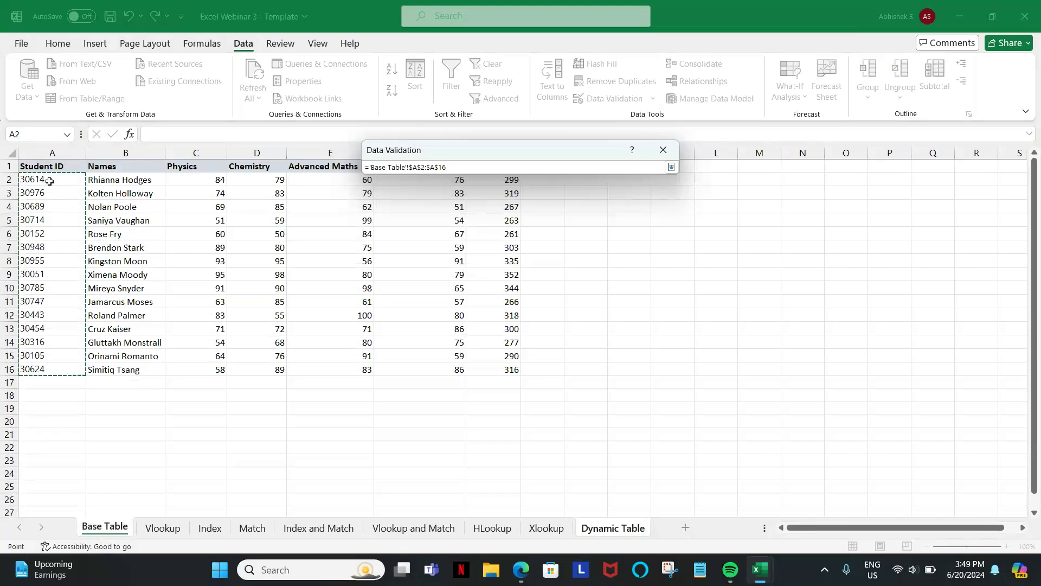
pyautogui.press('Return')
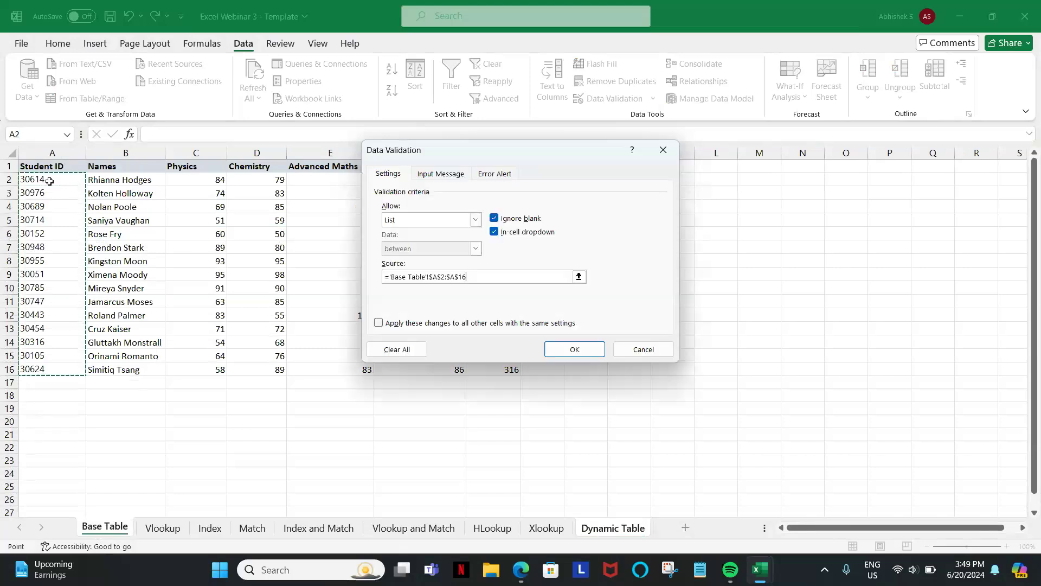
pyautogui.press('Return')
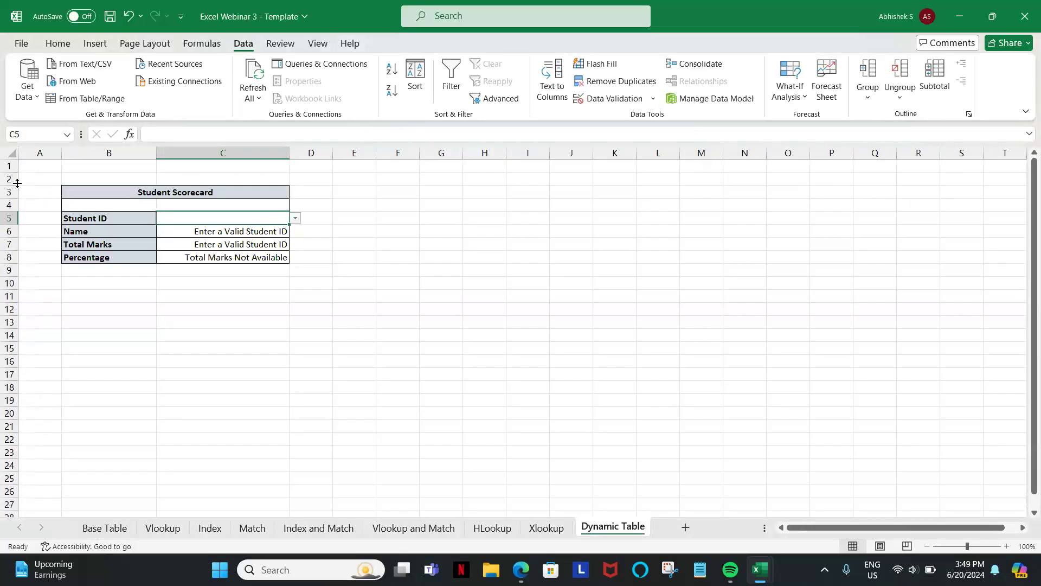
pyautogui.click(295, 220)
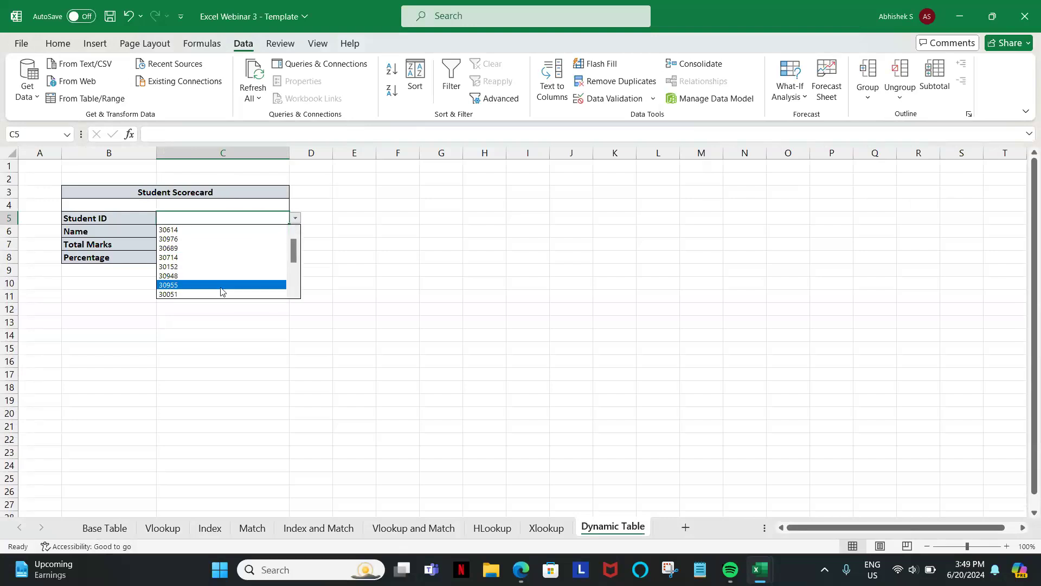
pyautogui.click(205, 248)
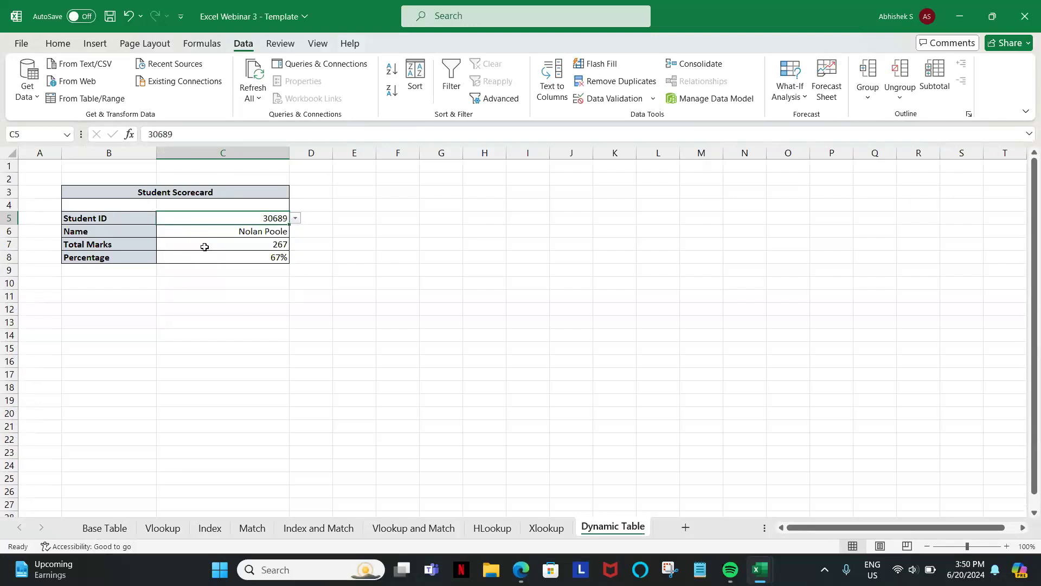
# Switch to the Zoom webinar window and read through the attendees' chat messages and questions.
pyautogui.hotkey('alt', 'Tab')
pyautogui.hotkey('alt', 'Tab')
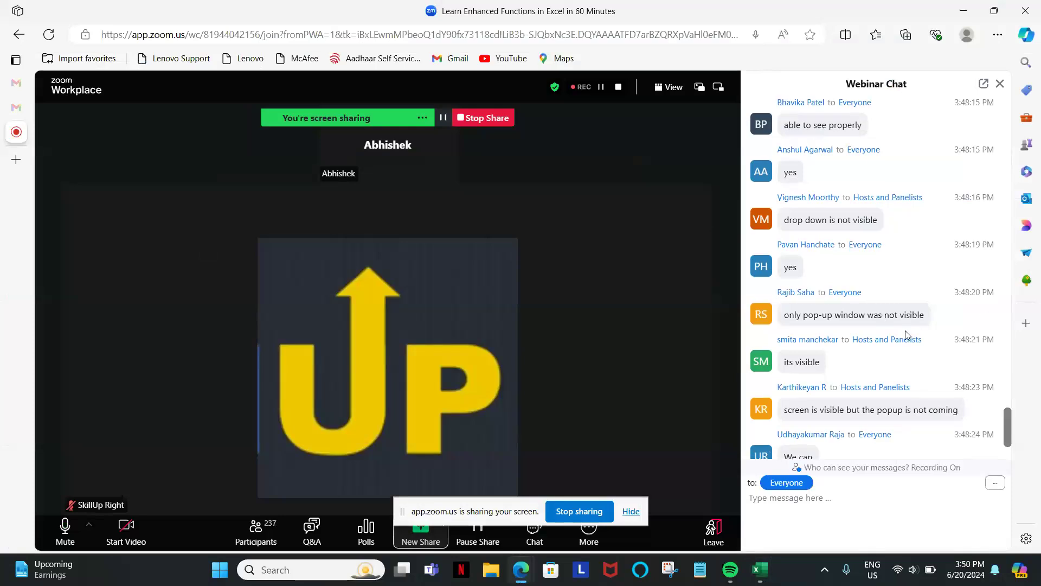
pyautogui.scroll(-2, 905, 331)
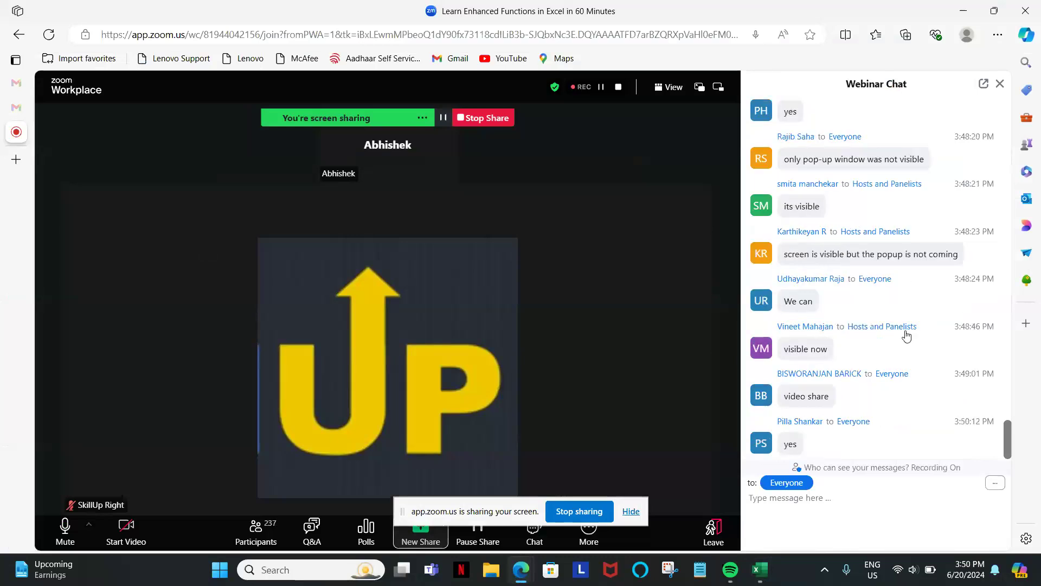
pyautogui.scroll(3, 905, 334)
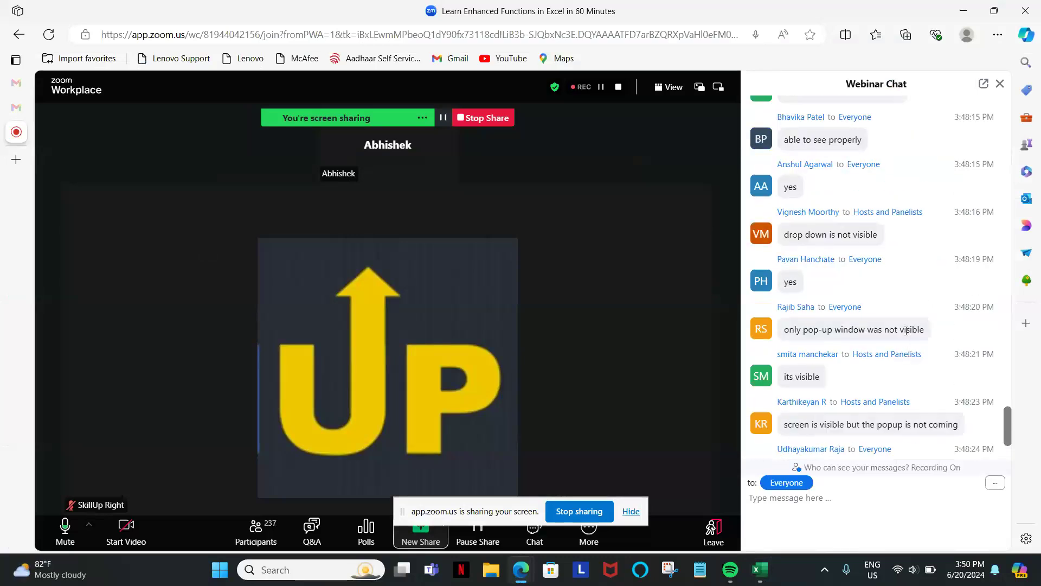
pyautogui.scroll(5, 905, 331)
pyautogui.scroll(7, 905, 334)
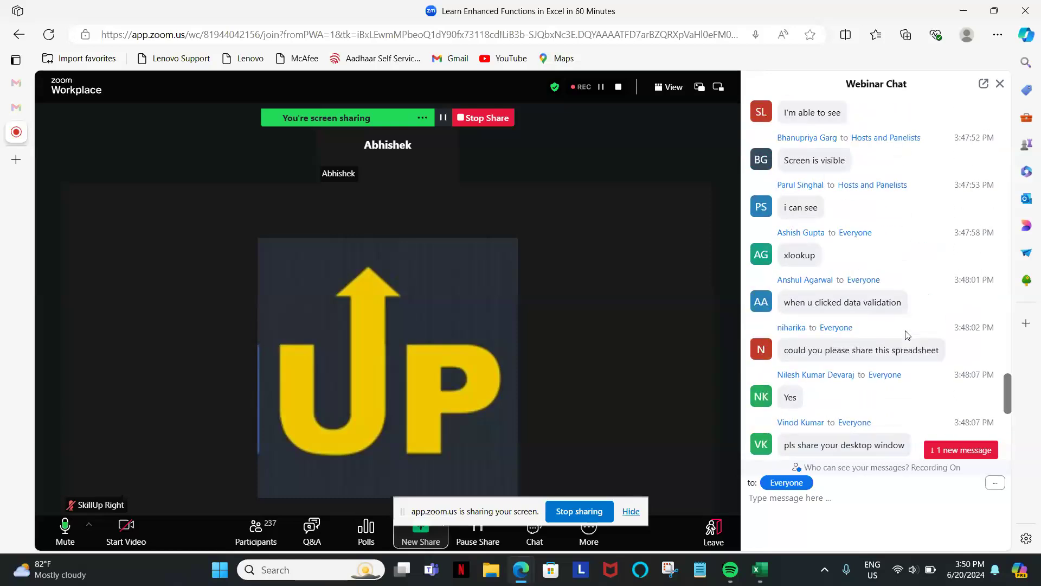
pyautogui.scroll(2, 905, 334)
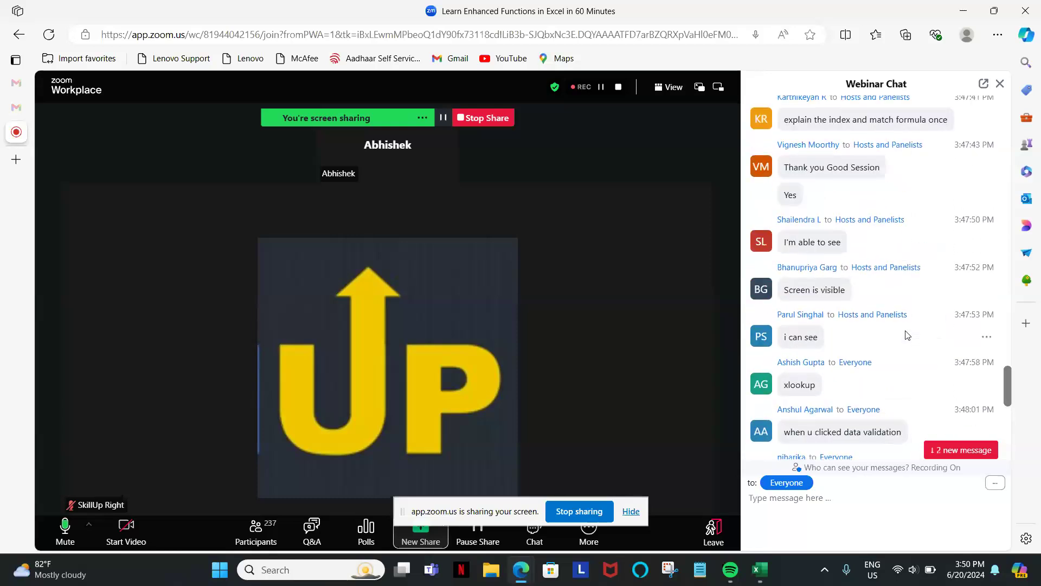
pyautogui.scroll(-10, 906, 335)
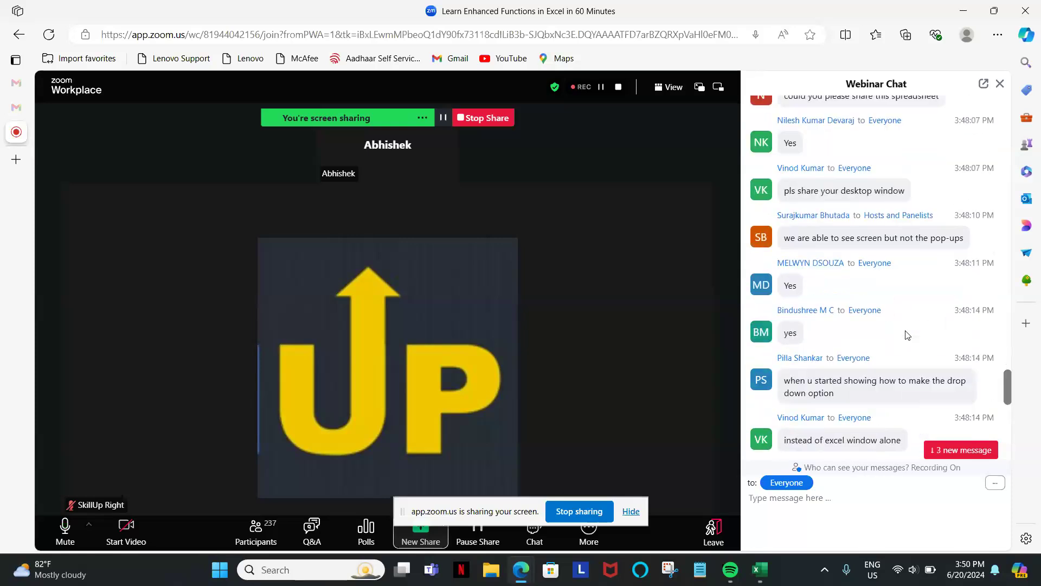
pyautogui.scroll(-10, 907, 335)
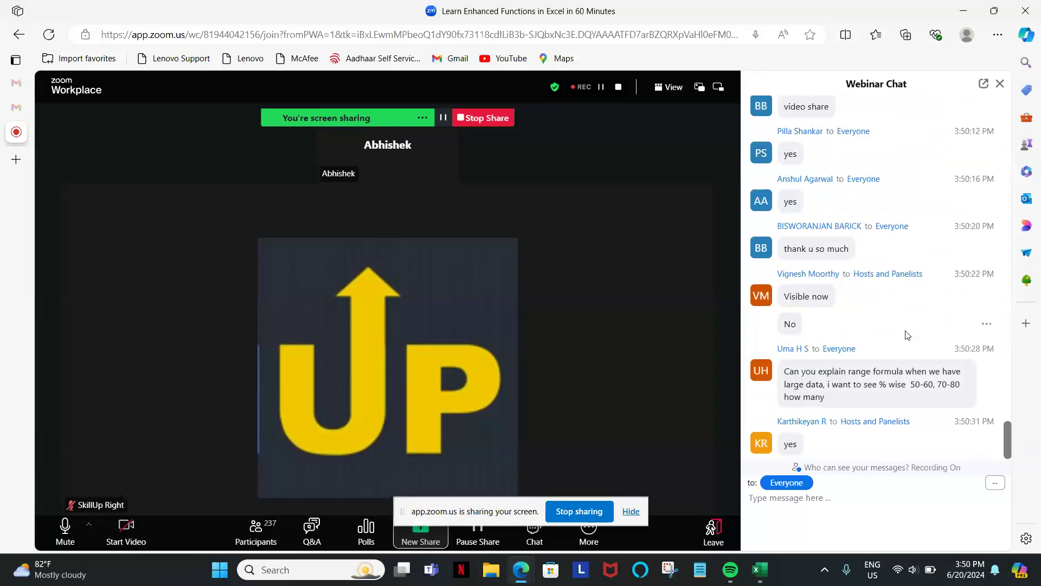
pyautogui.scroll(2, 907, 334)
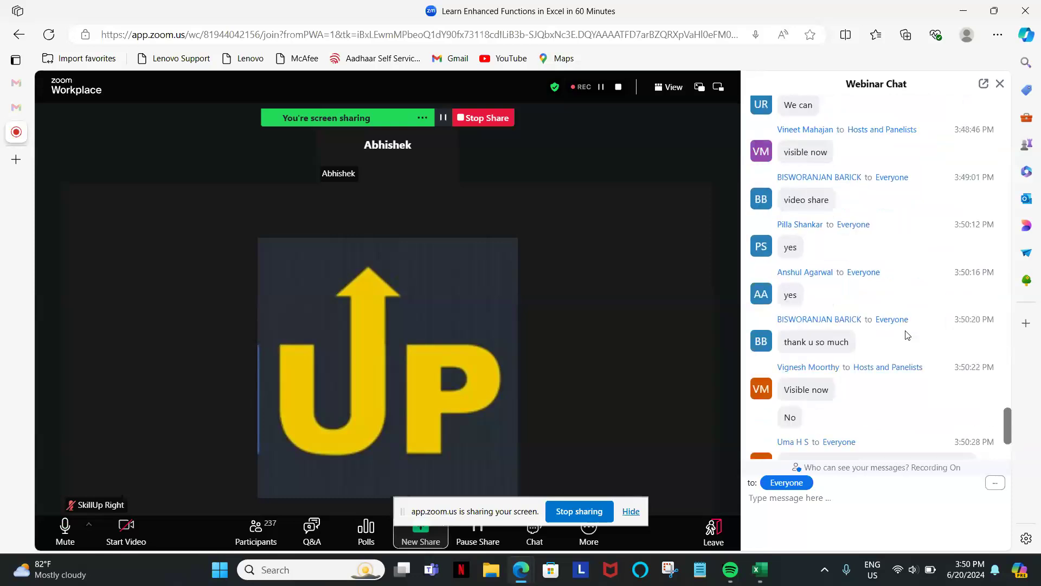
pyautogui.scroll(-3, 907, 335)
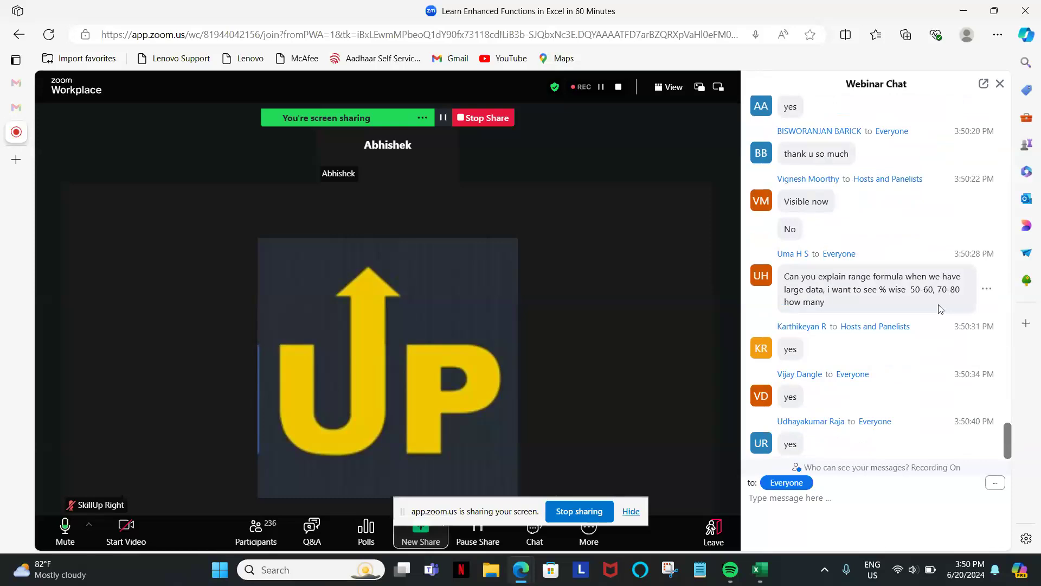
pyautogui.scroll(1, 939, 308)
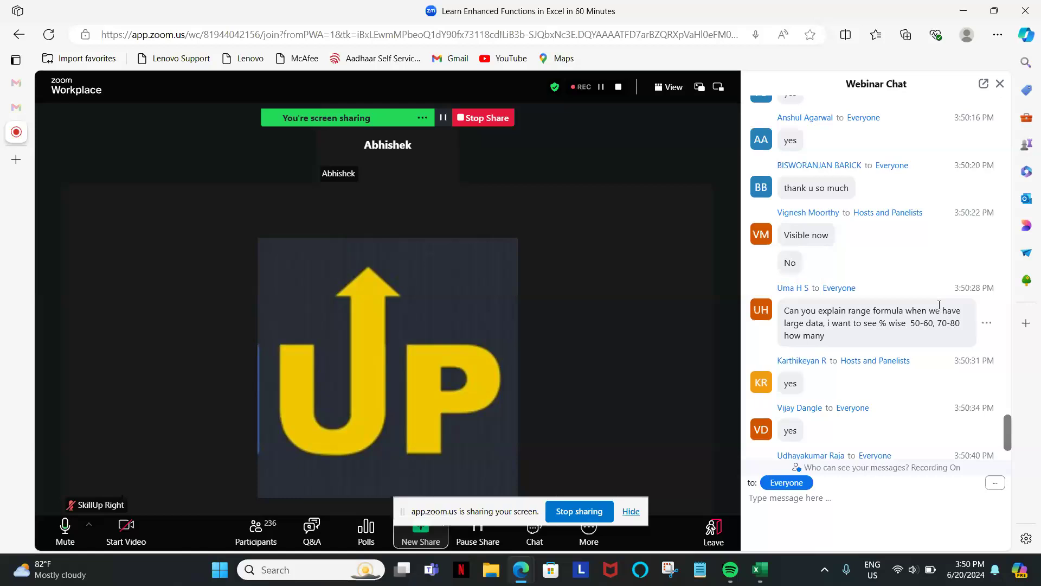
pyautogui.scroll(-2, 940, 304)
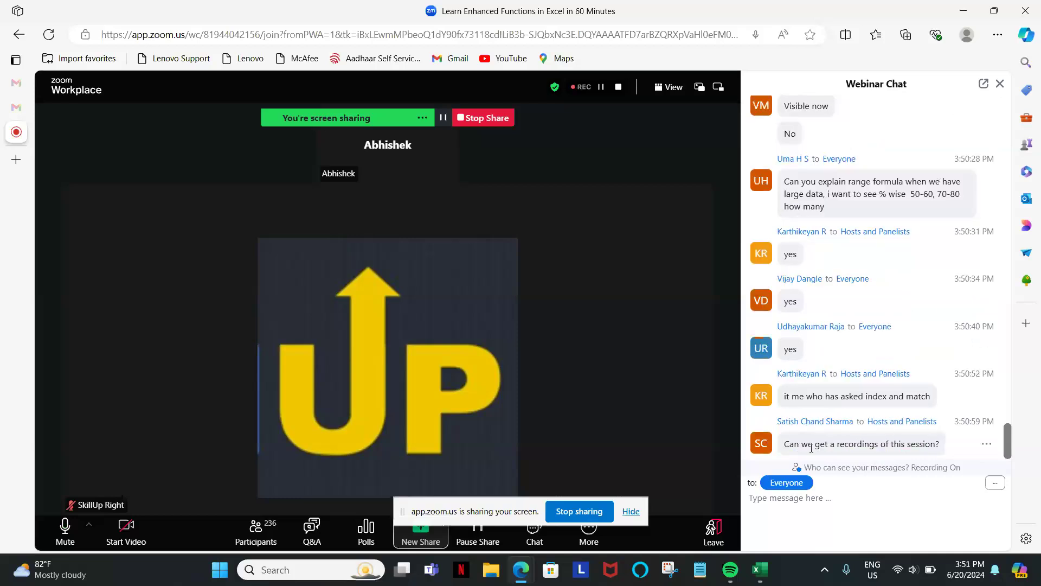
# Switch back to the Excel template workbook and open the Index and Match sheet.
pyautogui.hotkey('alt', 'Tab')
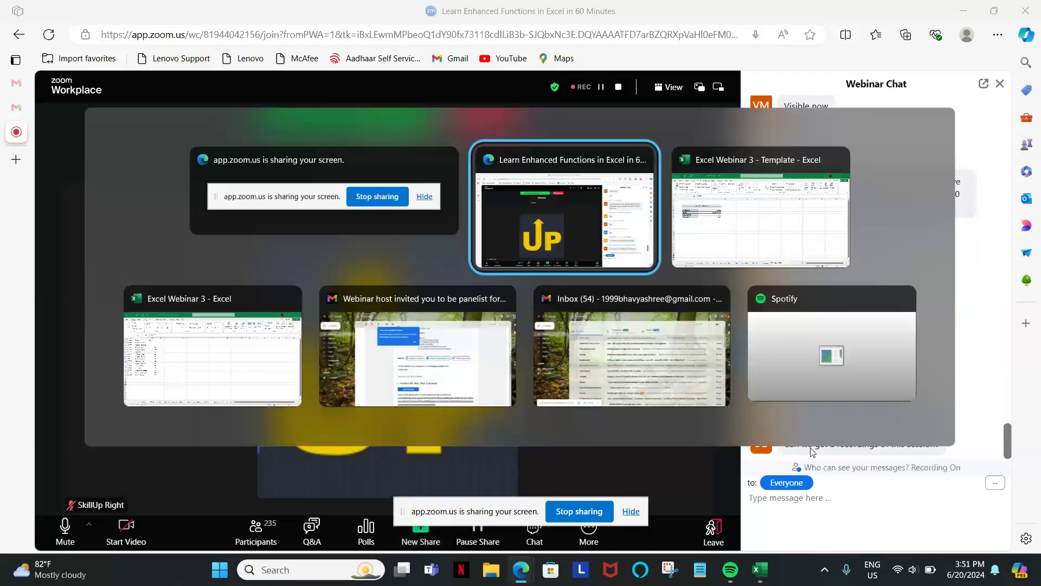
pyautogui.hotkey('alt', 'Tab')
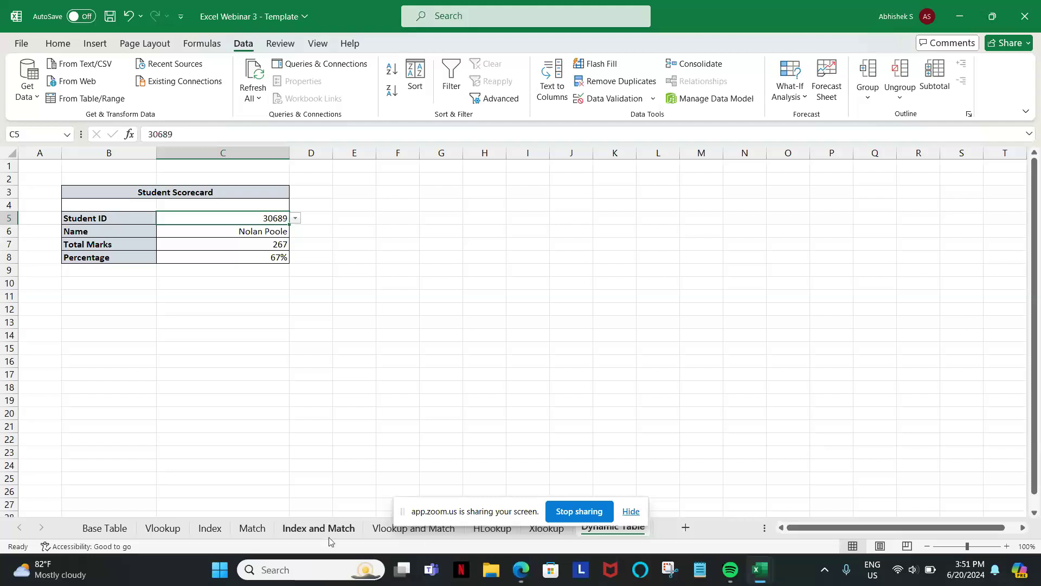
pyautogui.click(323, 529)
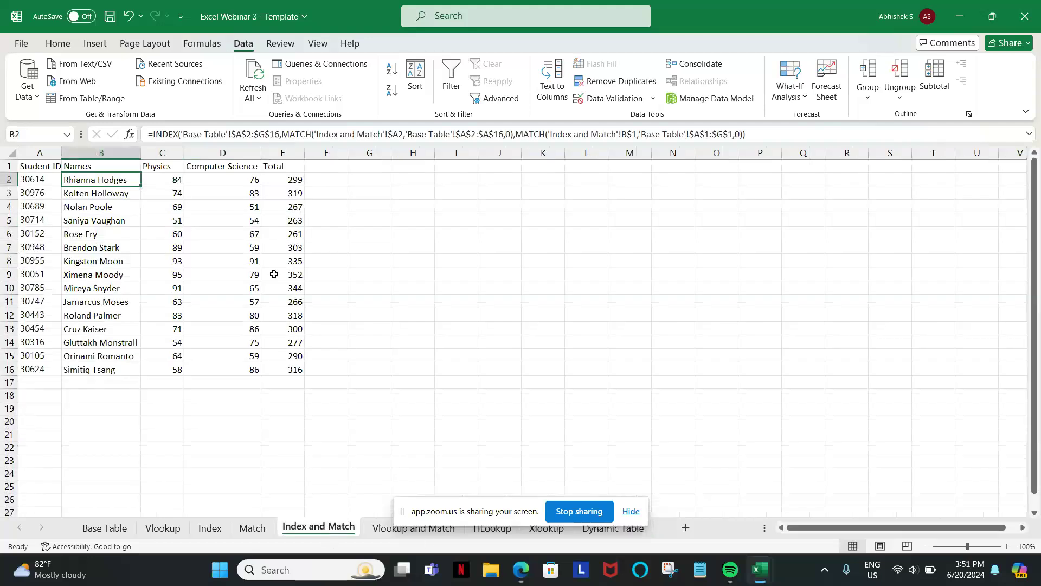
# Add a Chemistry column heading in cell F1 of the Index and Match sheet.
pyautogui.click(213, 164)
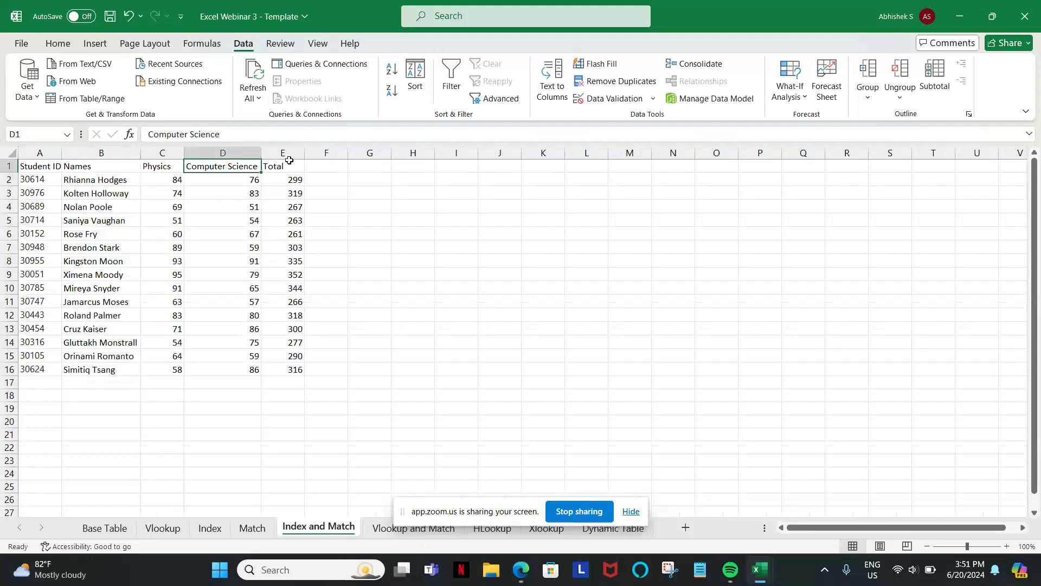
pyautogui.click(309, 168)
pyautogui.write('C')
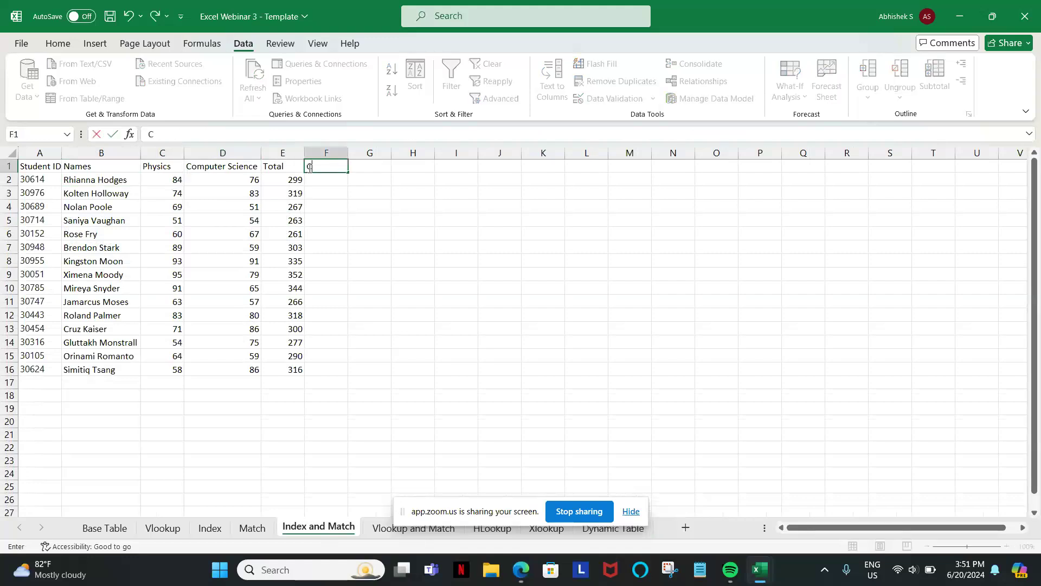
pyautogui.write('hemistry')
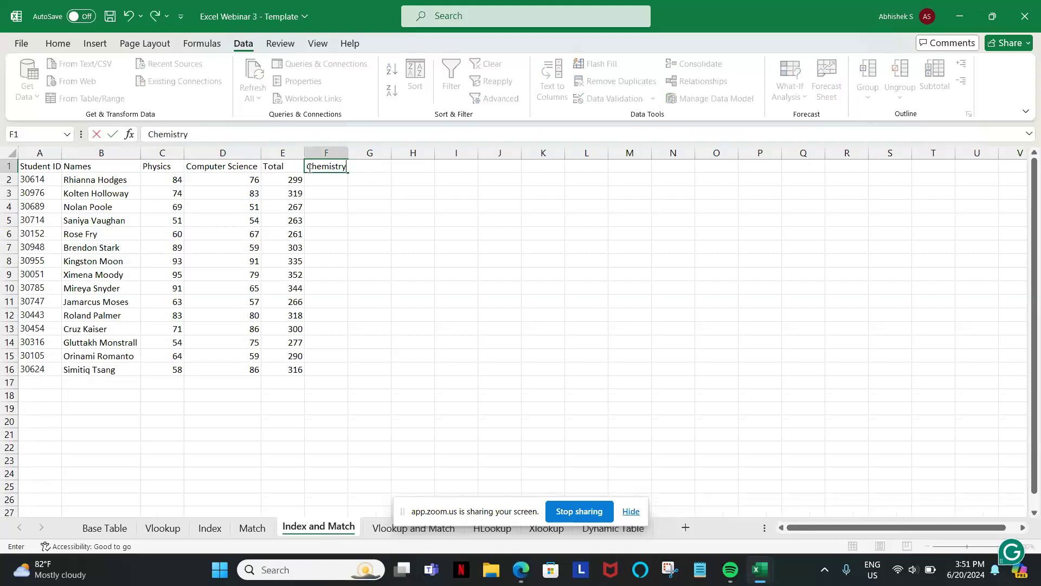
pyautogui.press('Return')
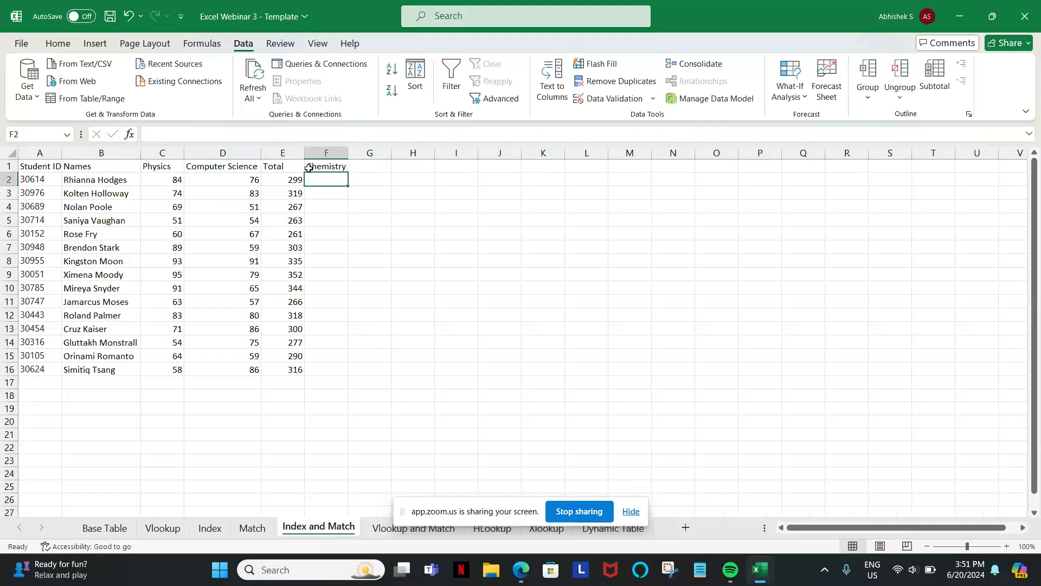
# Start an INDEX formula in F2 with the absolute array 'Base Table'!$A$2:$G$16.
pyautogui.write('=index')
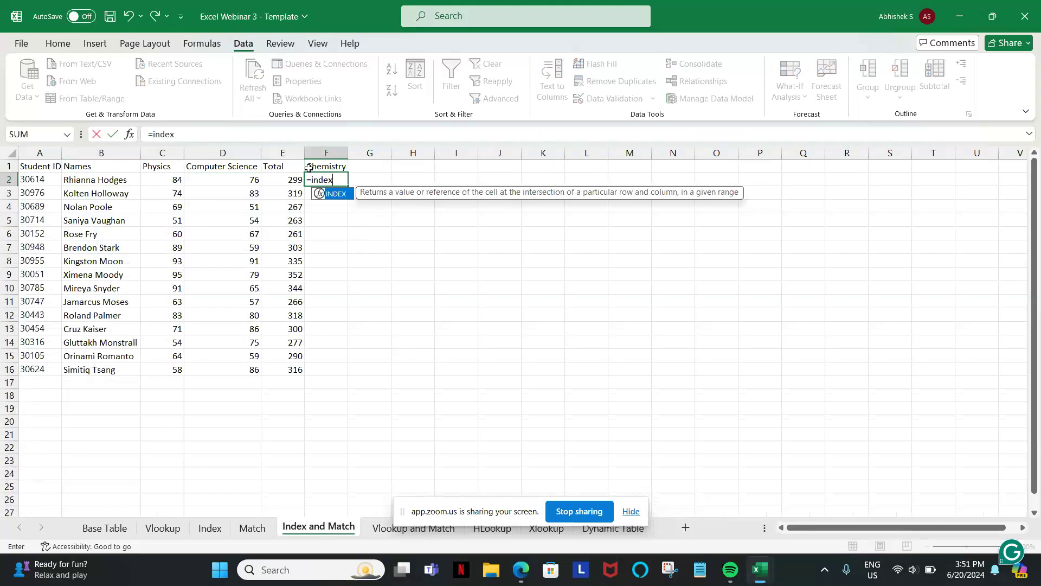
pyautogui.press('Tab')
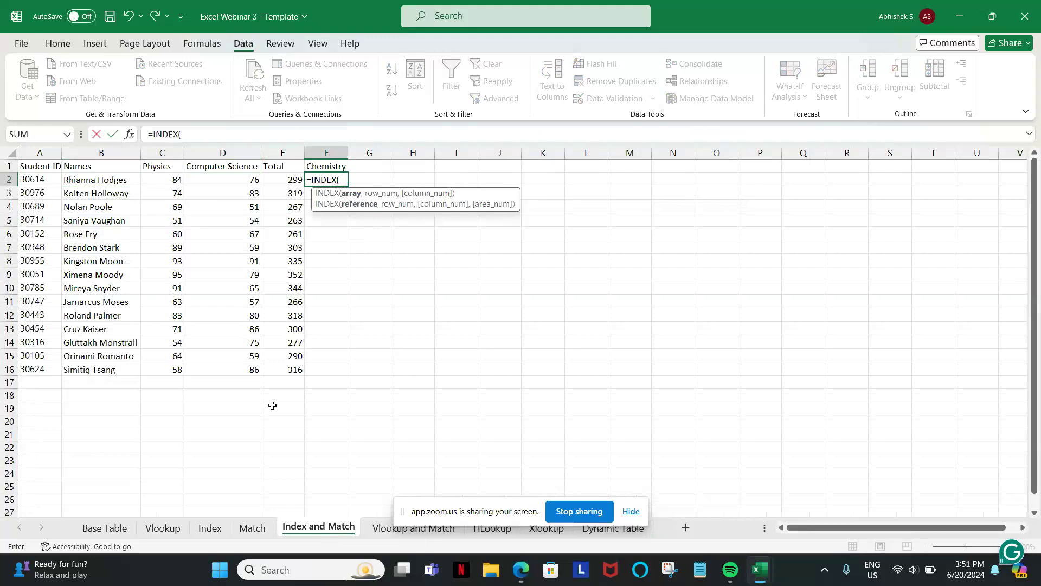
pyautogui.click(108, 529)
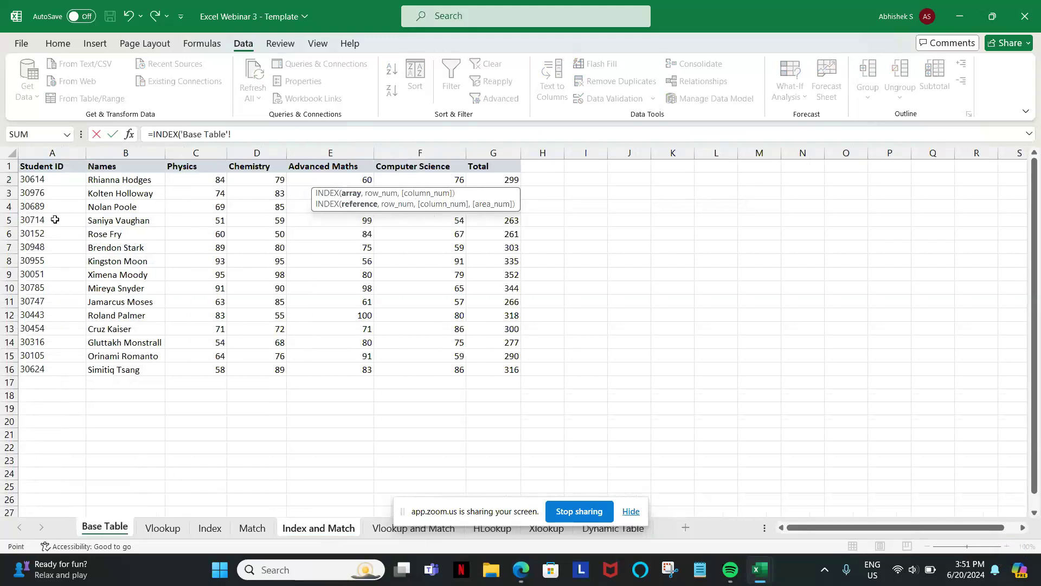
pyautogui.click(56, 178)
pyautogui.hotkey('shift', 'Right')
pyautogui.hotkey('shift', 'Right')
pyautogui.hotkey('shift', 'Right')
pyautogui.hotkey('shift', 'Right')
pyautogui.hotkey('shift', 'Right')
pyautogui.hotkey('shift', 'Right')
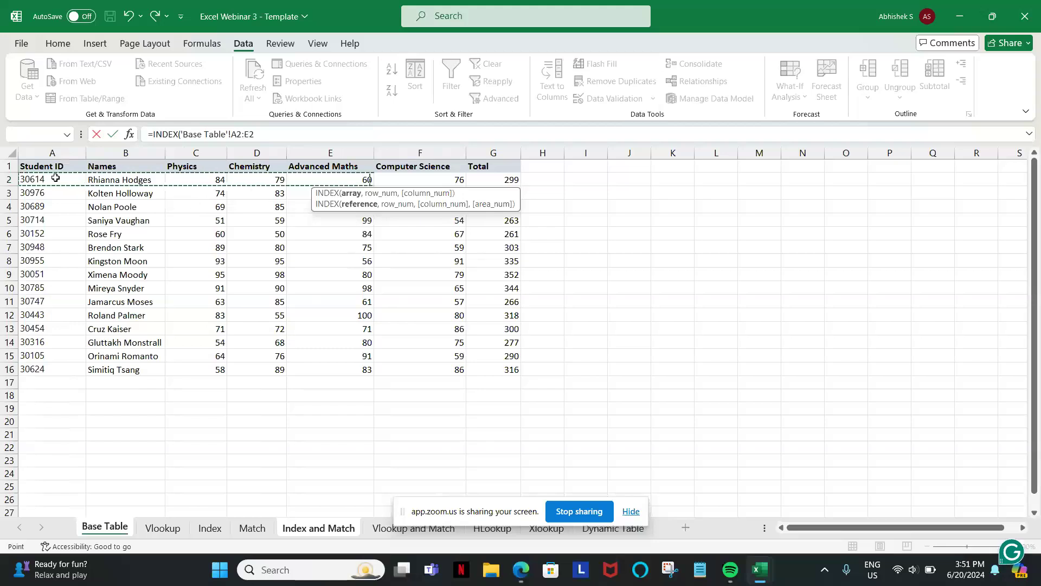
pyautogui.hotkey('ctrl', 'shift', 'Down')
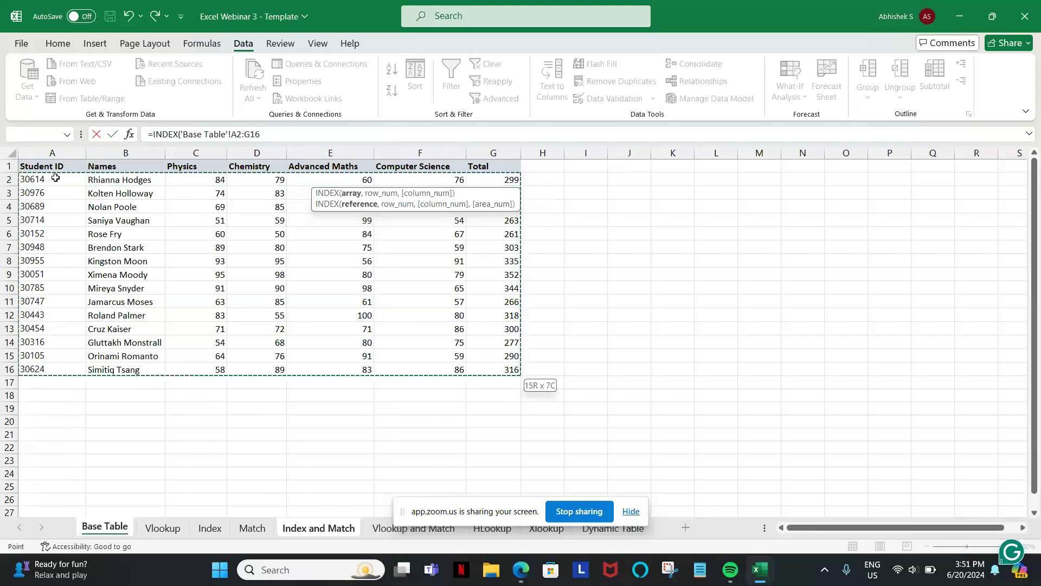
pyautogui.press('F4')
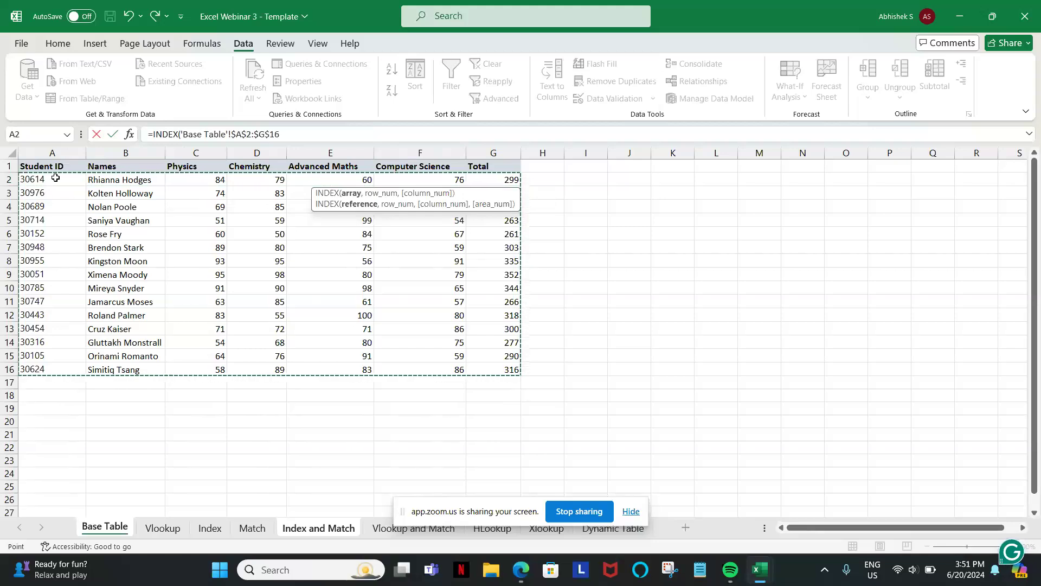
# Complete the INDEX formula in F2 with row number 2 and column number 3.
pyautogui.write(',')
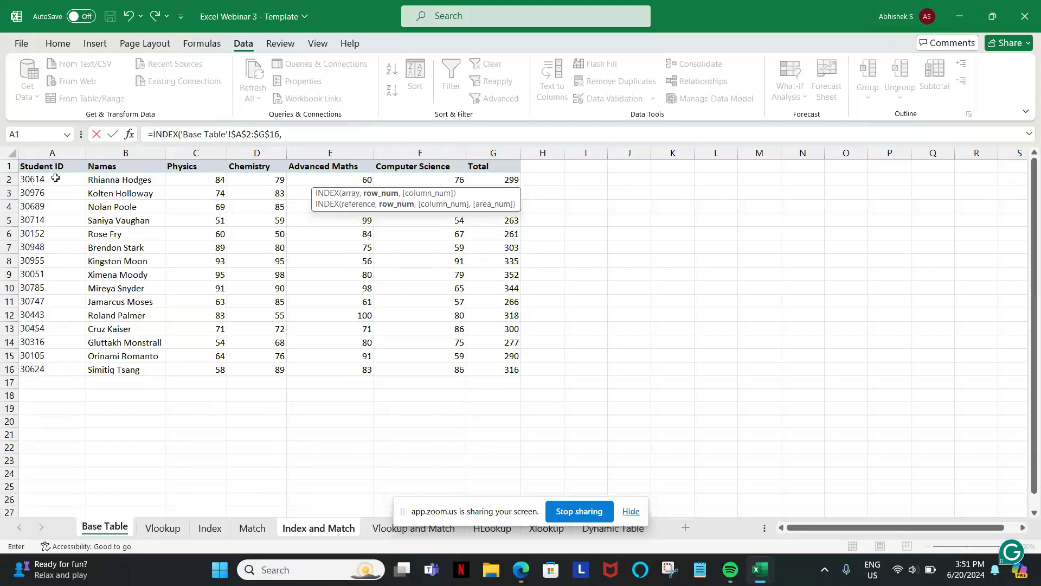
pyautogui.write('2,3)')
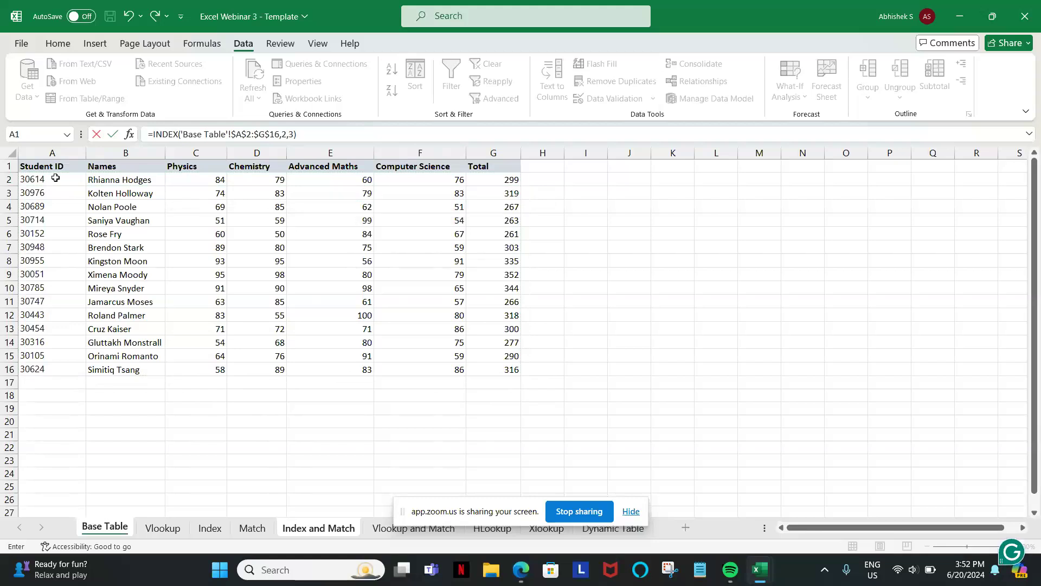
pyautogui.press('Return')
pyautogui.press('Up')
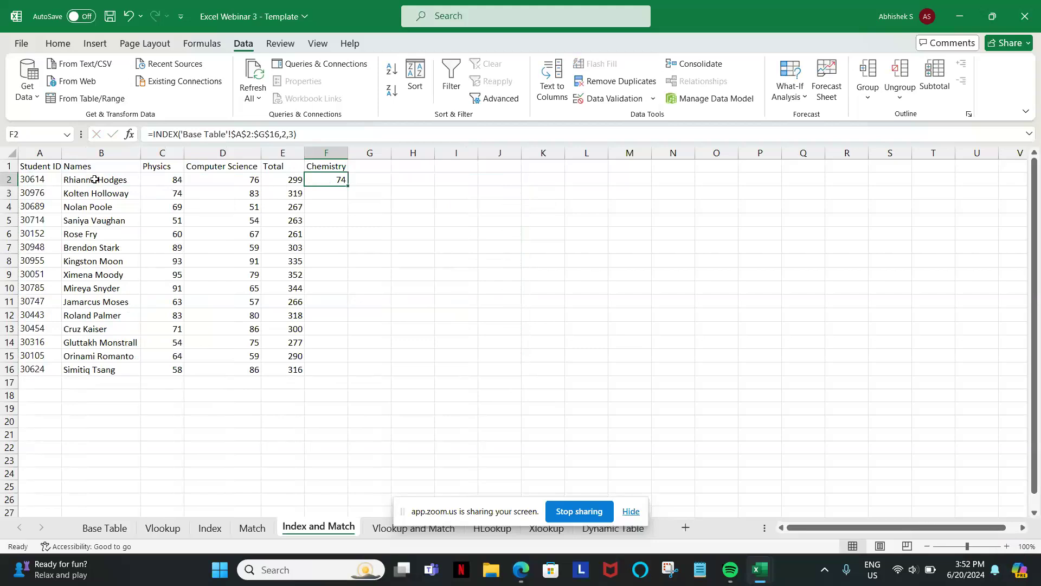
# Highlight the Physics mark in cell C3 of the Base Table sheet with a yellow fill.
pyautogui.click(101, 527)
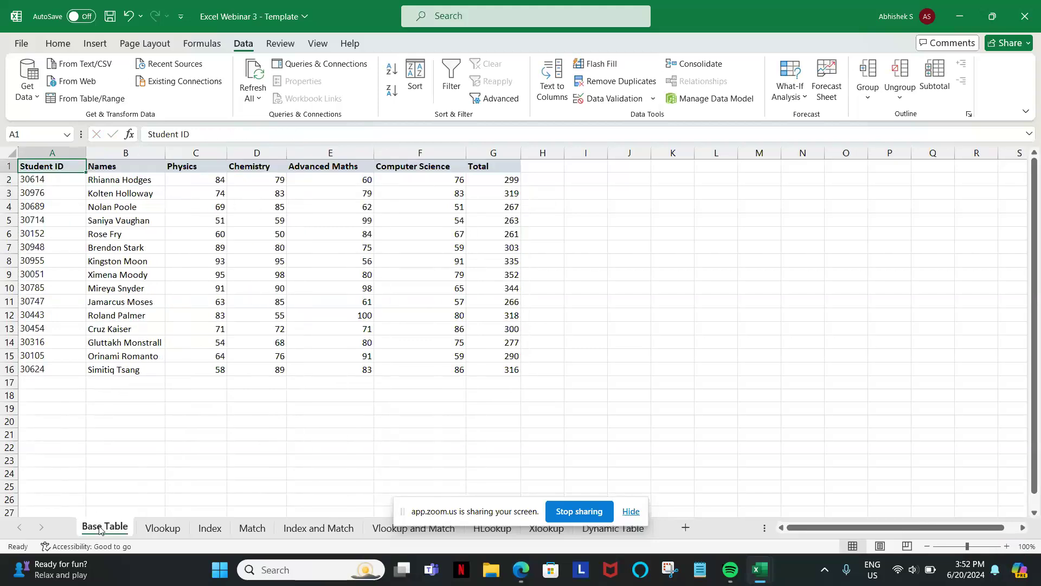
pyautogui.click(133, 189)
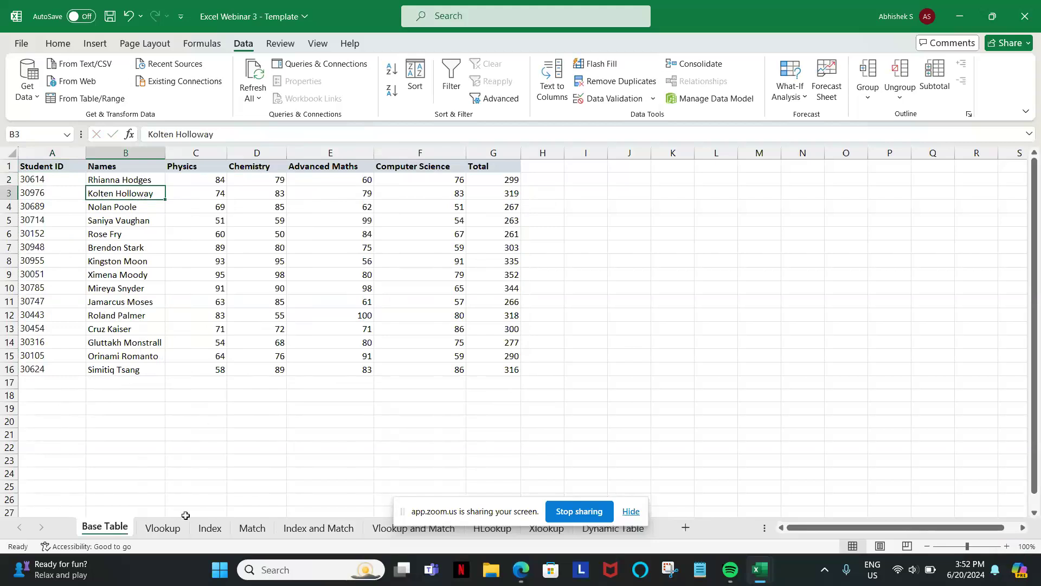
pyautogui.click(321, 529)
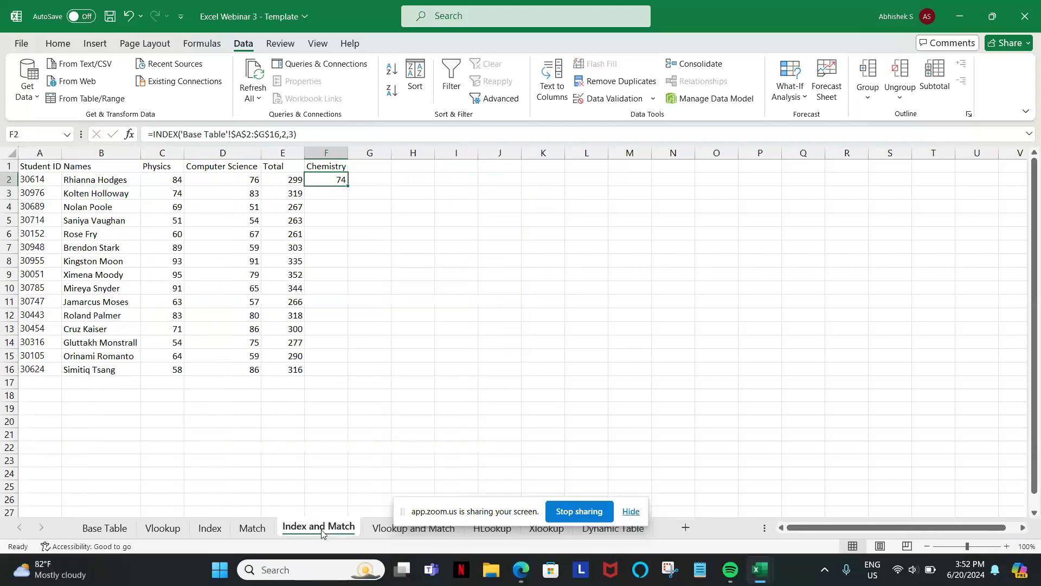
pyautogui.click(98, 532)
pyautogui.click(191, 193)
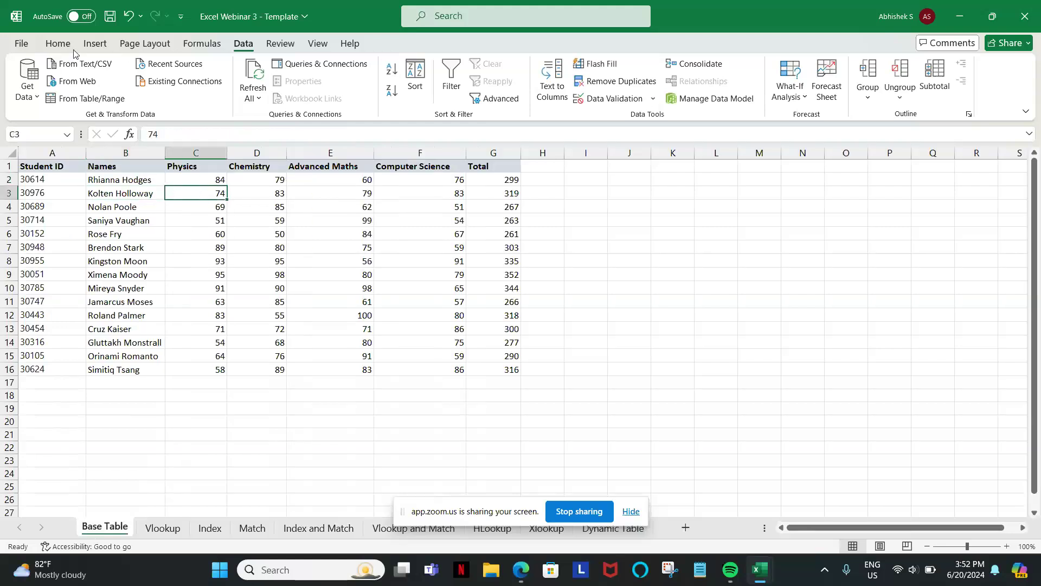
pyautogui.click(58, 44)
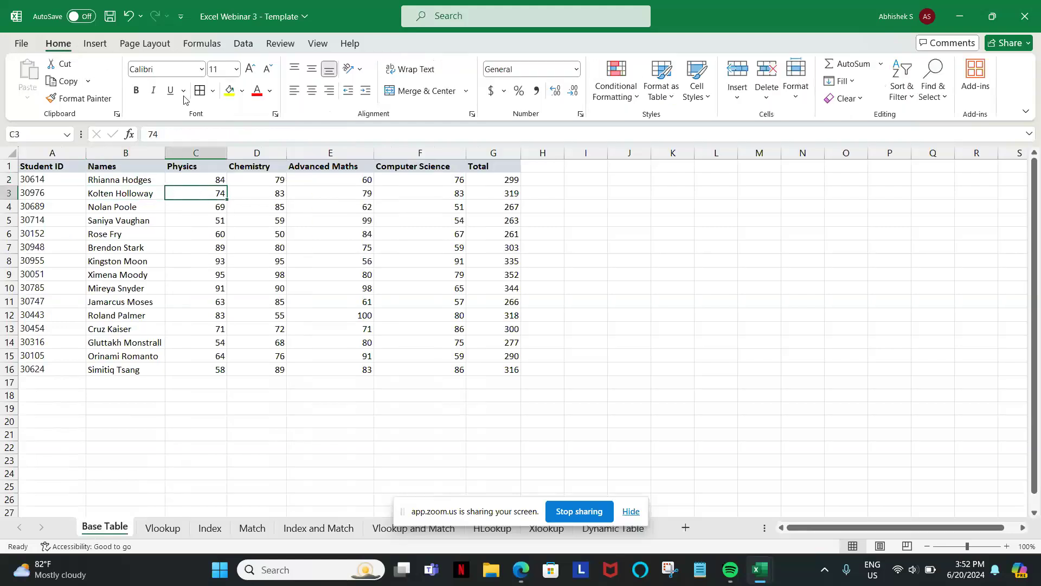
pyautogui.click(230, 91)
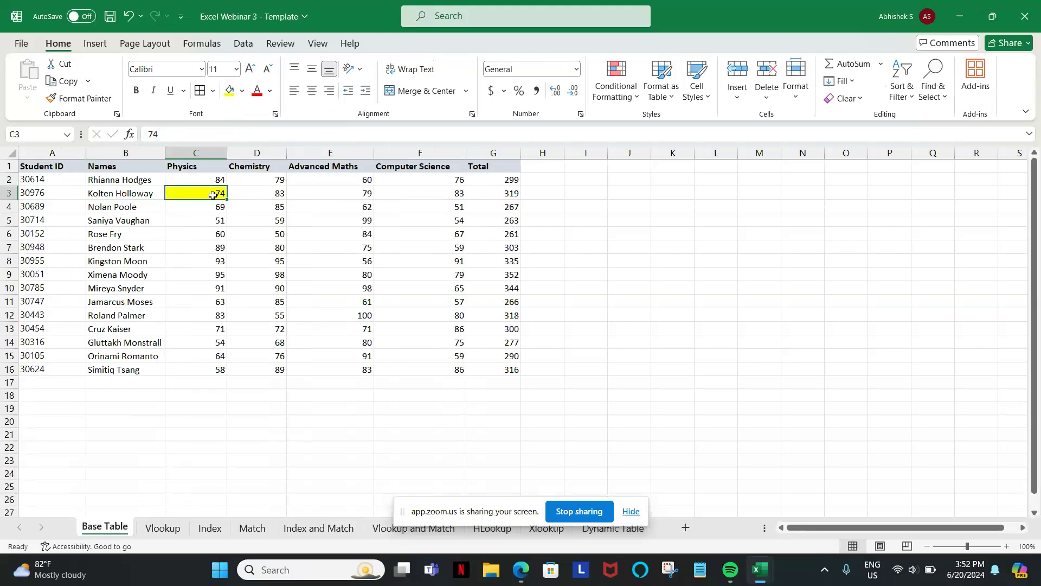
# Review the example formulas on the Index and Match sheets, ending on the combined Index and Match sheet.
pyautogui.click(314, 531)
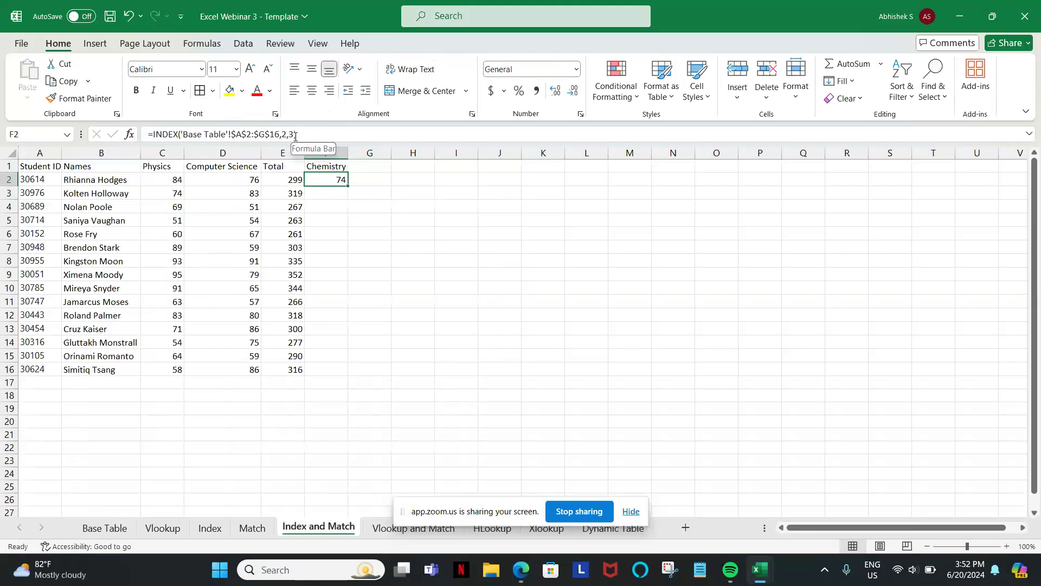
pyautogui.click(216, 529)
pyautogui.click(244, 530)
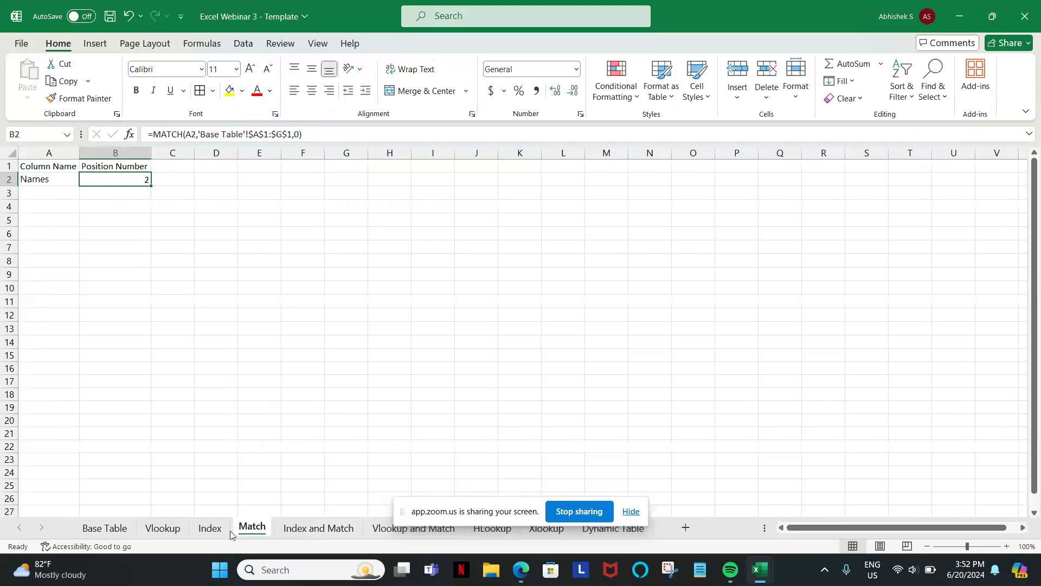
pyautogui.click(206, 530)
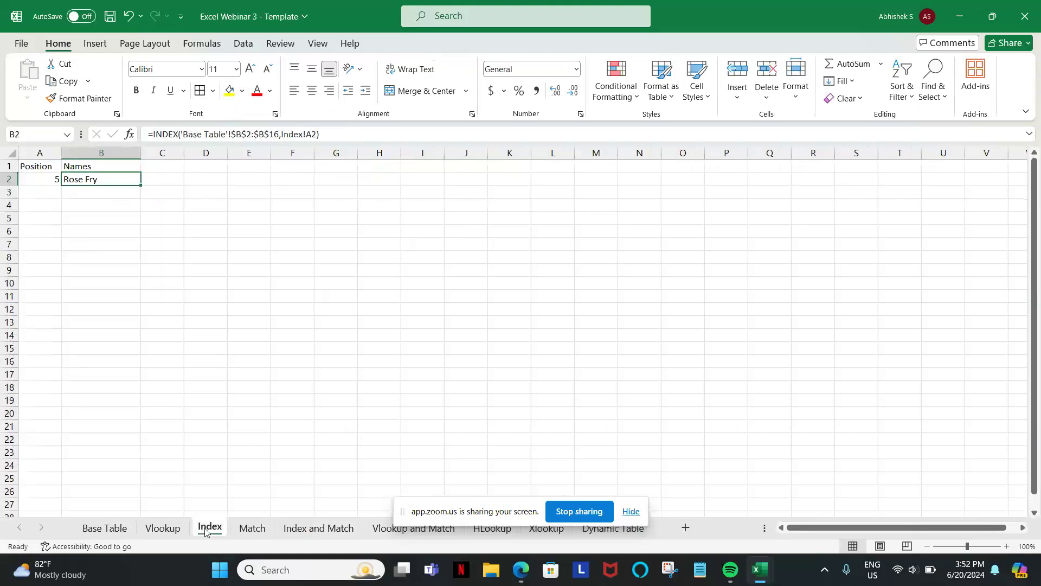
pyautogui.click(251, 529)
pyautogui.click(306, 532)
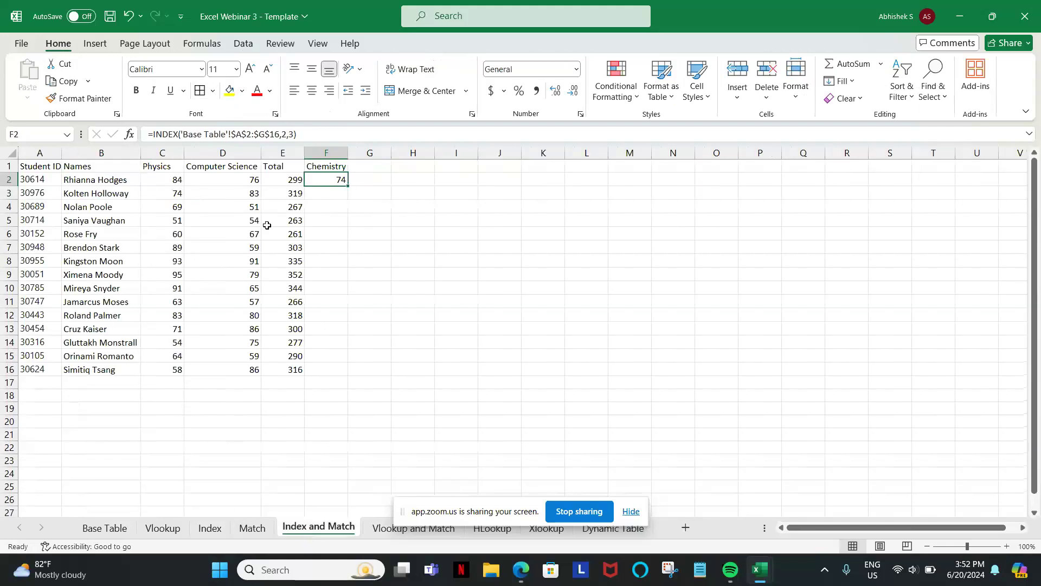
# Remove the fixed row and column numbers from F2's INDEX formula and nest a MATCH function as the row argument.
pyautogui.click(294, 134)
pyautogui.press('BackSpace')
pyautogui.press('BackSpace')
pyautogui.press('BackSpace')
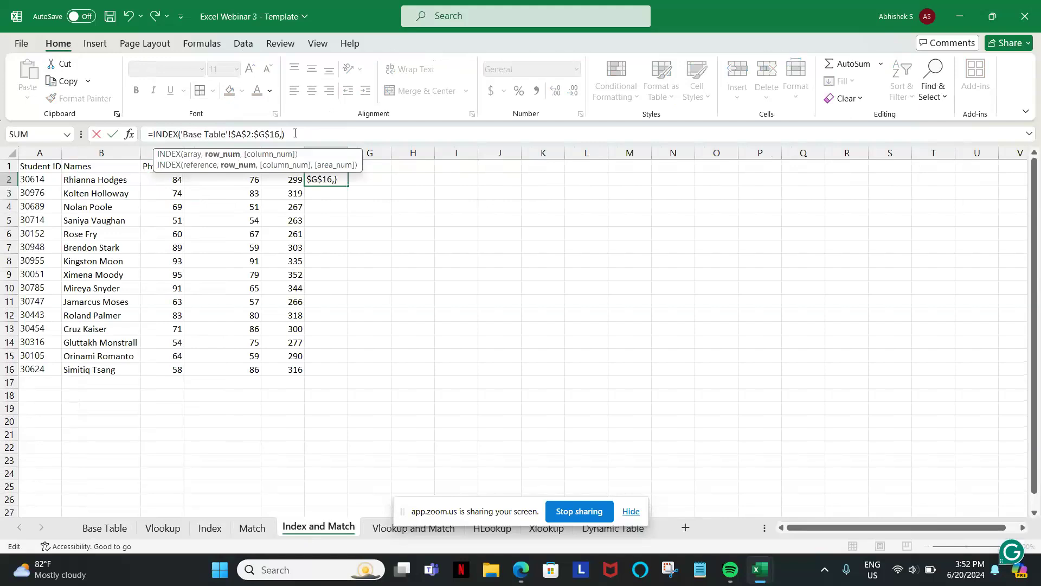
pyautogui.write('matx')
pyautogui.write('=')
pyautogui.press('BackSpace')
pyautogui.press('BackSpace')
pyautogui.write('t')
pyautogui.press('Tab')
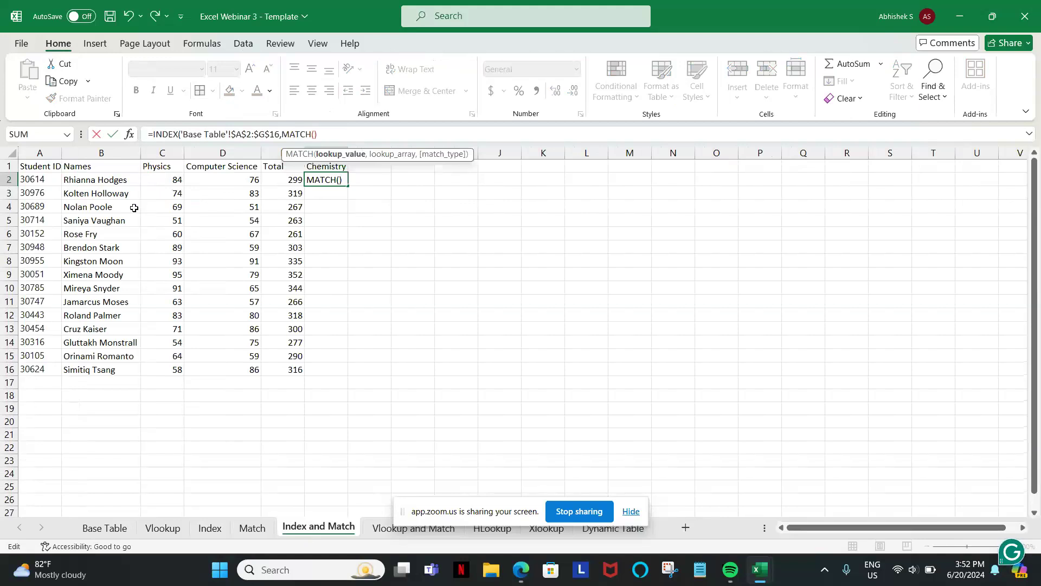
pyautogui.click(48, 178)
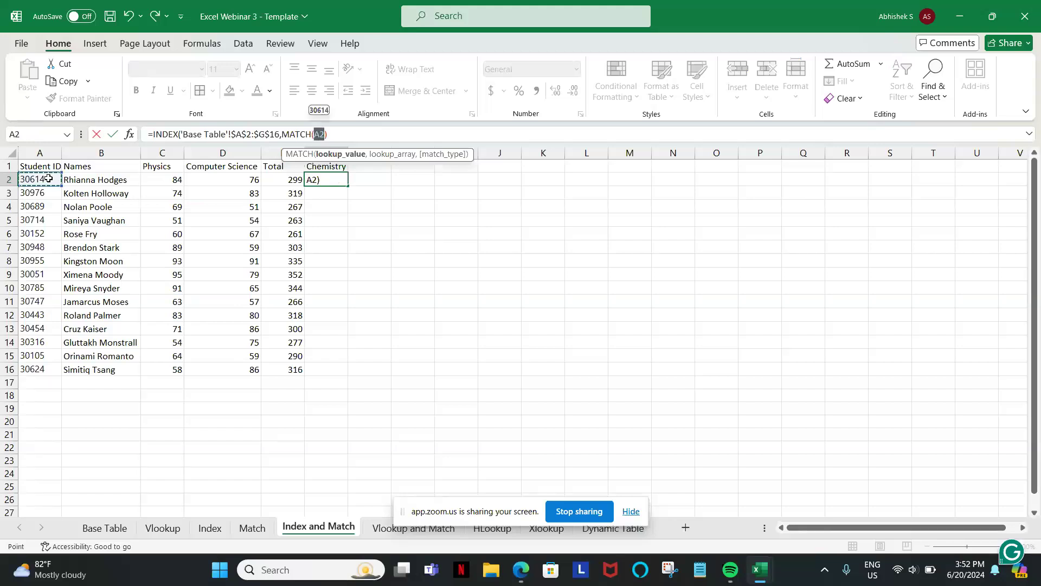
pyautogui.write('44')
pyautogui.press('BackSpace')
pyautogui.press('BackSpace')
pyautogui.press('F4')
pyautogui.press('F4')
pyautogui.press('F4')
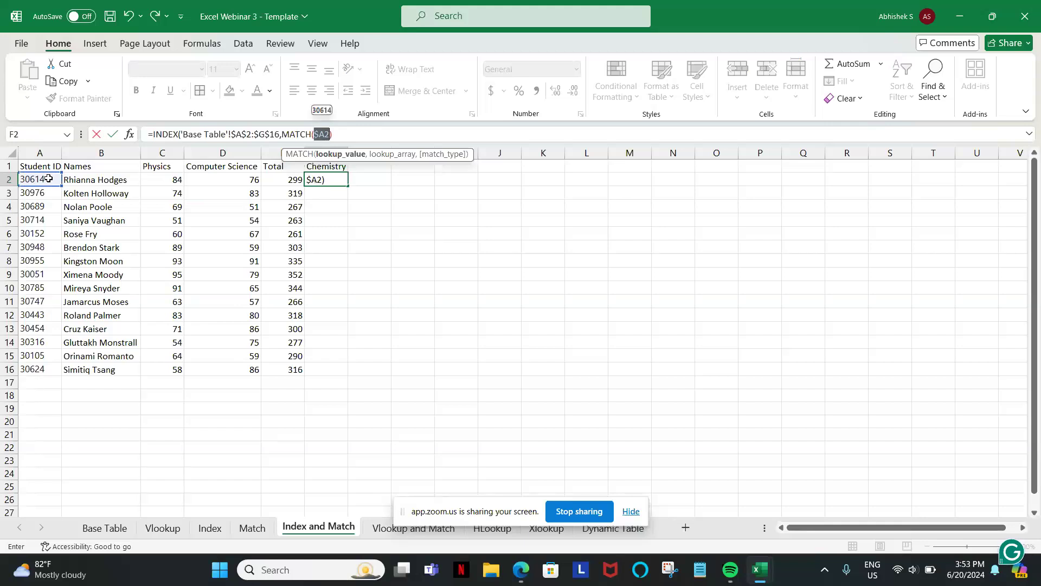
pyautogui.write(',')
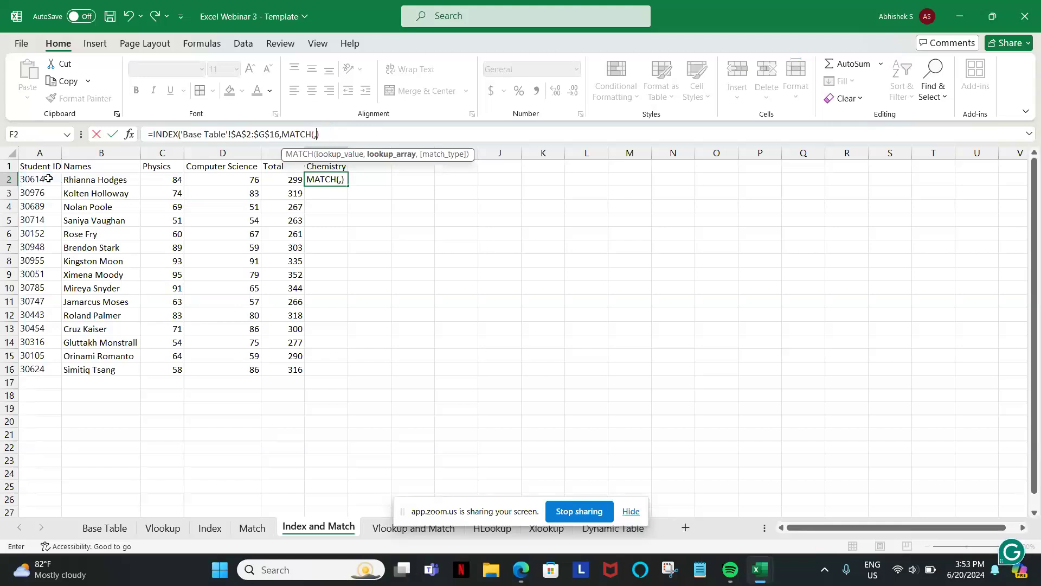
pyautogui.press('Left')
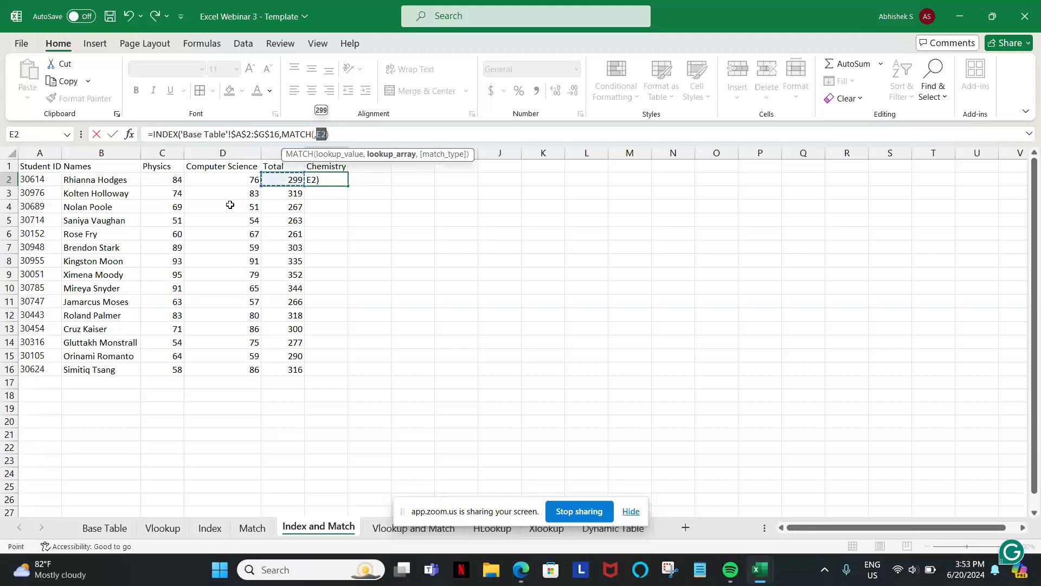
pyautogui.click(346, 133)
pyautogui.press('BackSpace')
pyautogui.press('BackSpace')
pyautogui.press('BackSpace')
pyautogui.press('BackSpace')
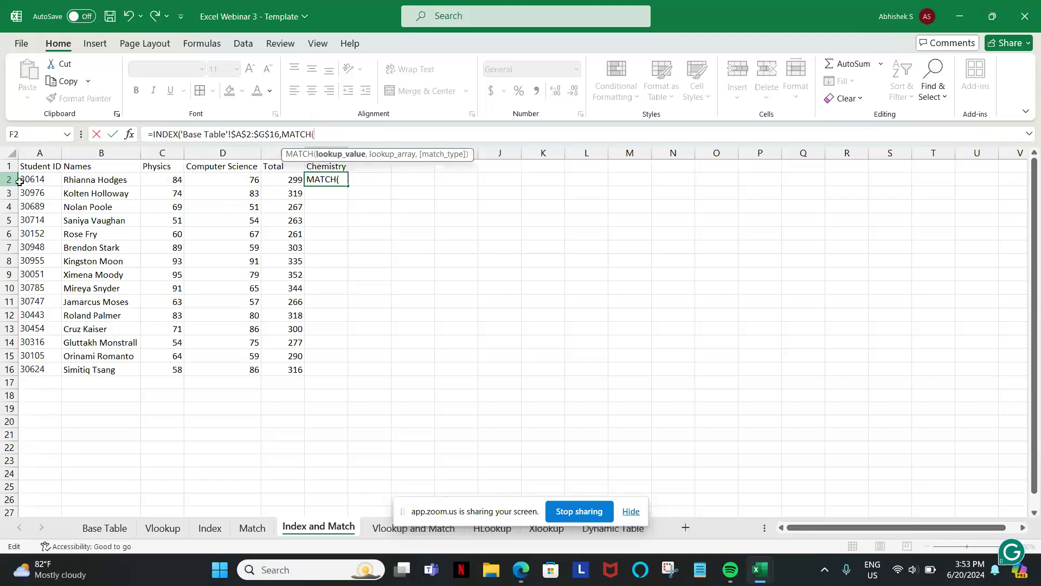
# Set the MATCH lookup value to the first student ID cell with its column locked as $A2.
pyautogui.click(40, 178)
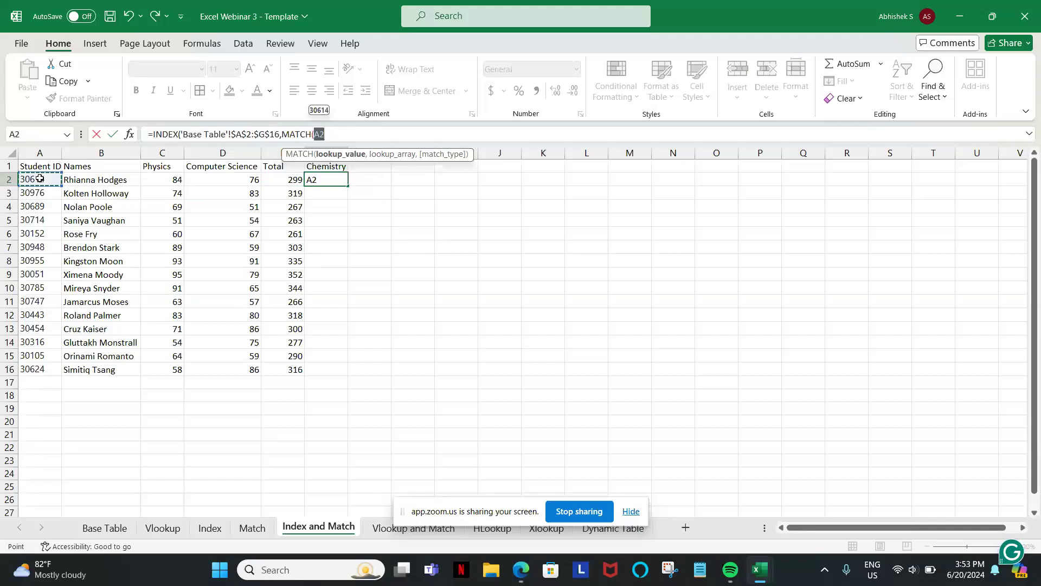
pyautogui.press('F4')
pyautogui.press('F4')
pyautogui.press('F4')
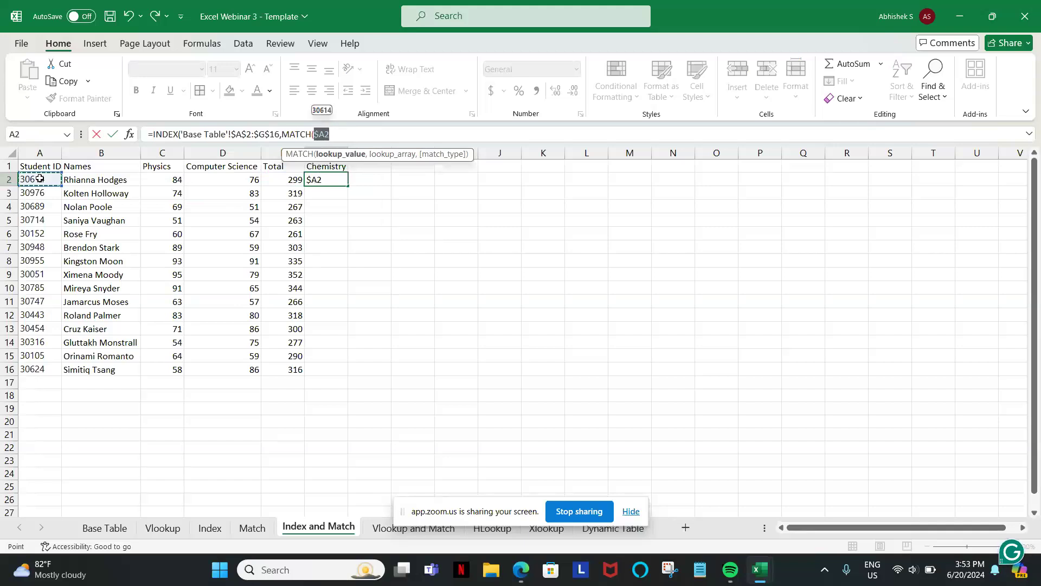
pyautogui.click(333, 135)
pyautogui.write(',')
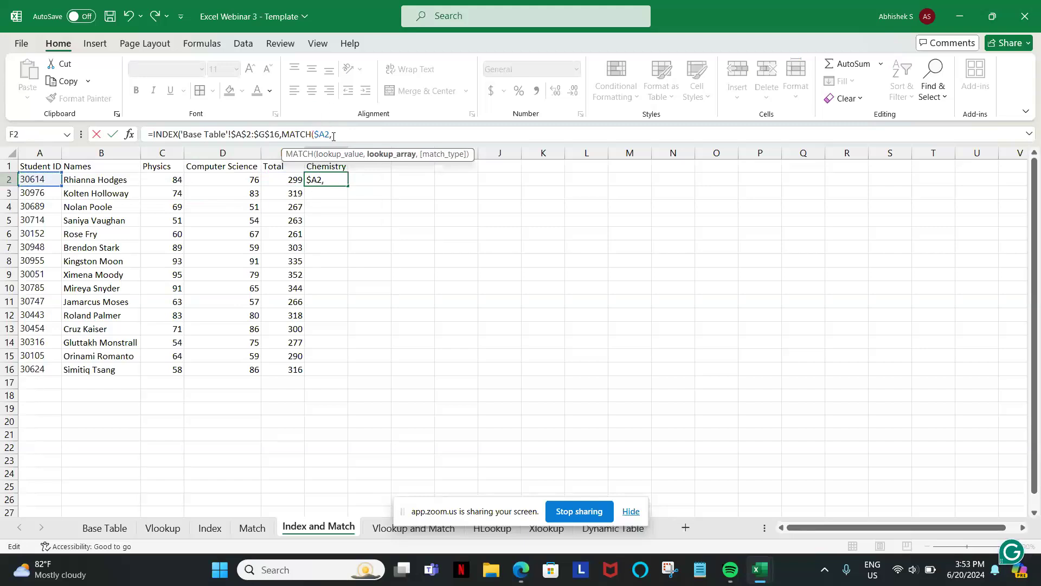
# Set the row MATCH's lookup array to the Base Table student IDs $A$2:$A$16 with match type 0 and close it.
pyautogui.click(114, 528)
pyautogui.click(30, 179)
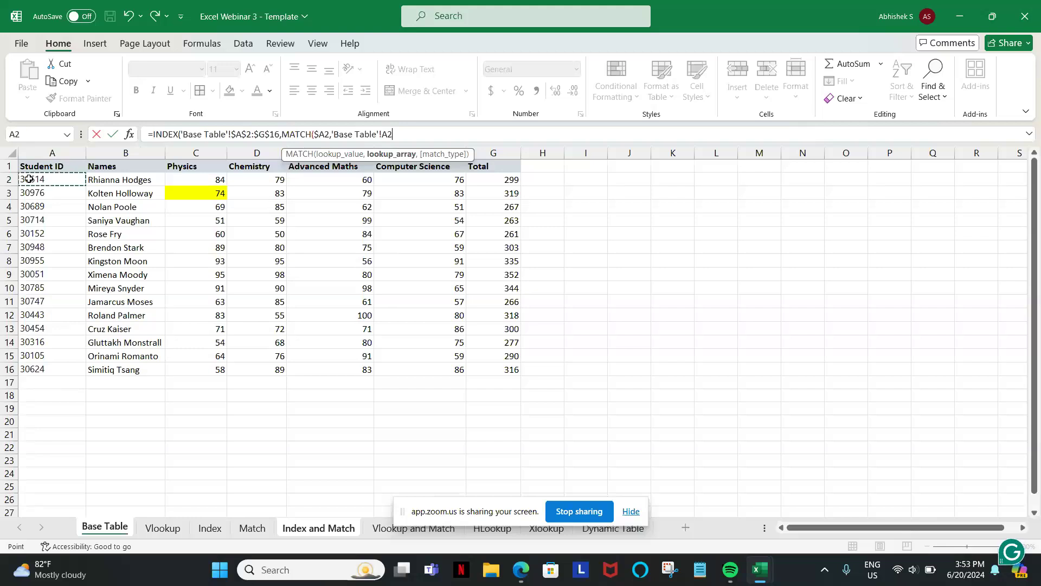
pyautogui.hotkey('ctrl', 'shift', 'Down')
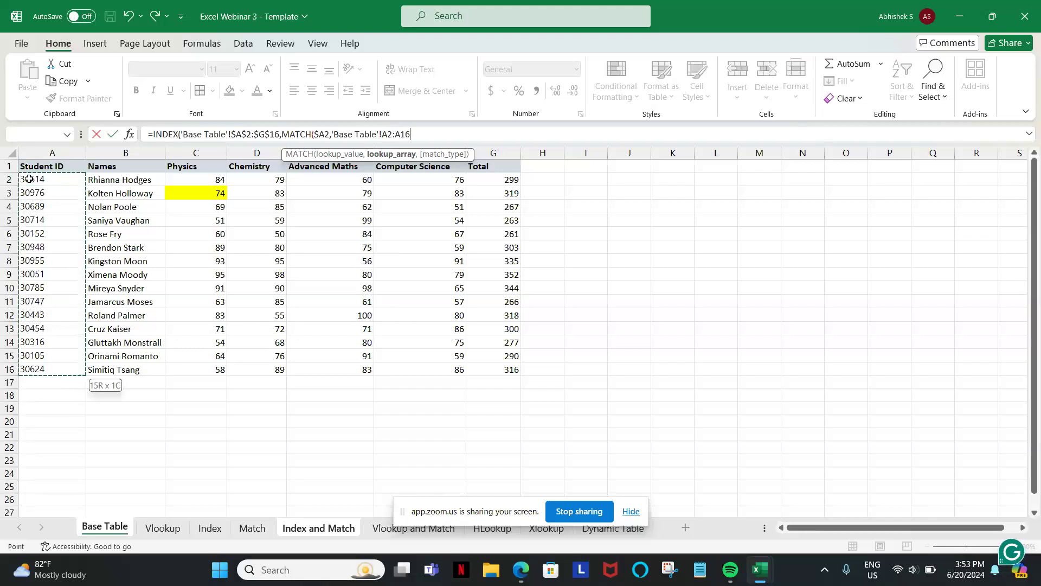
pyautogui.press('F4')
pyautogui.write(',')
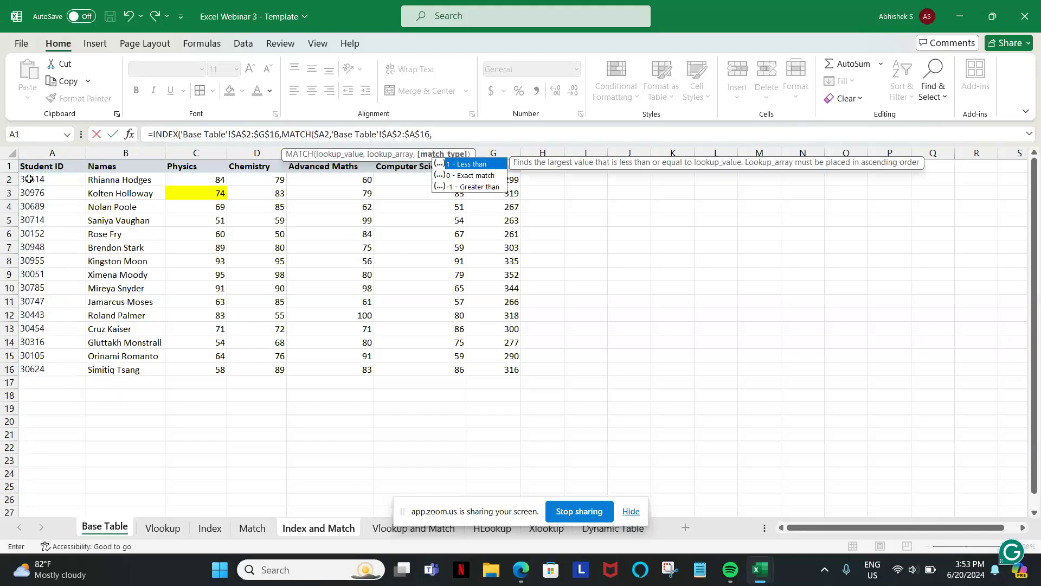
pyautogui.write('0)')
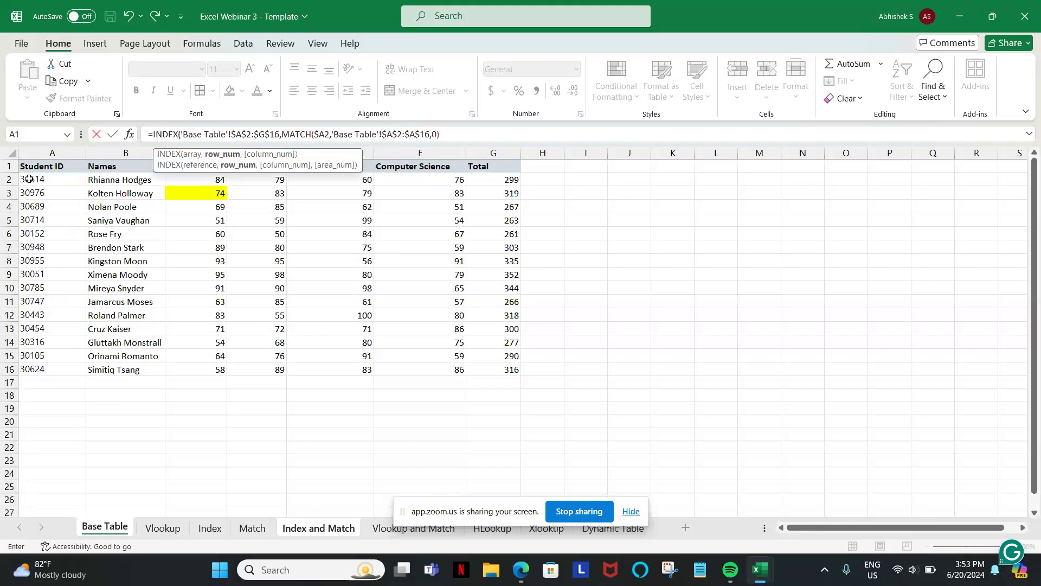
pyautogui.write(',')
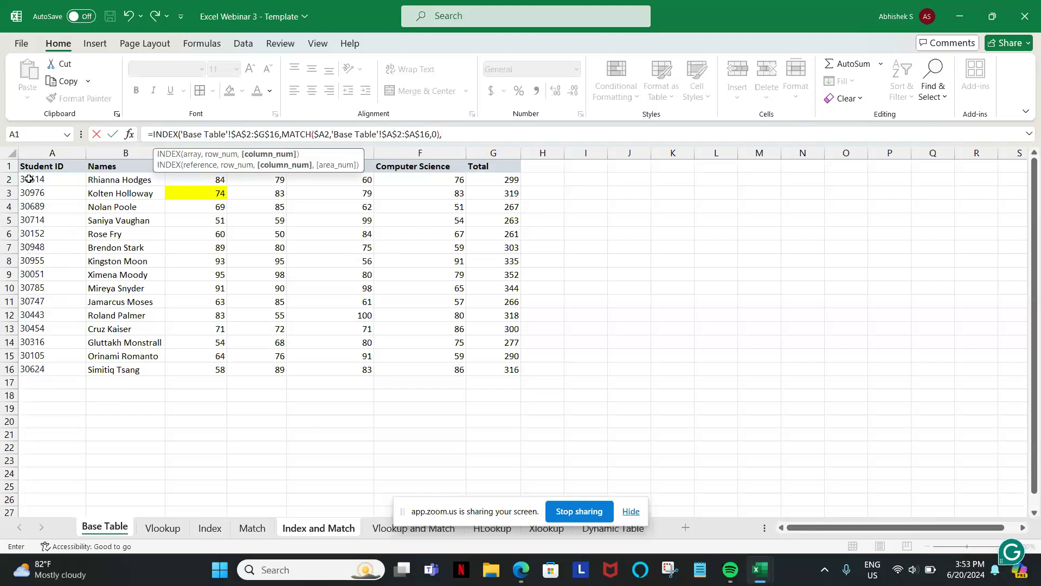
pyautogui.write('match')
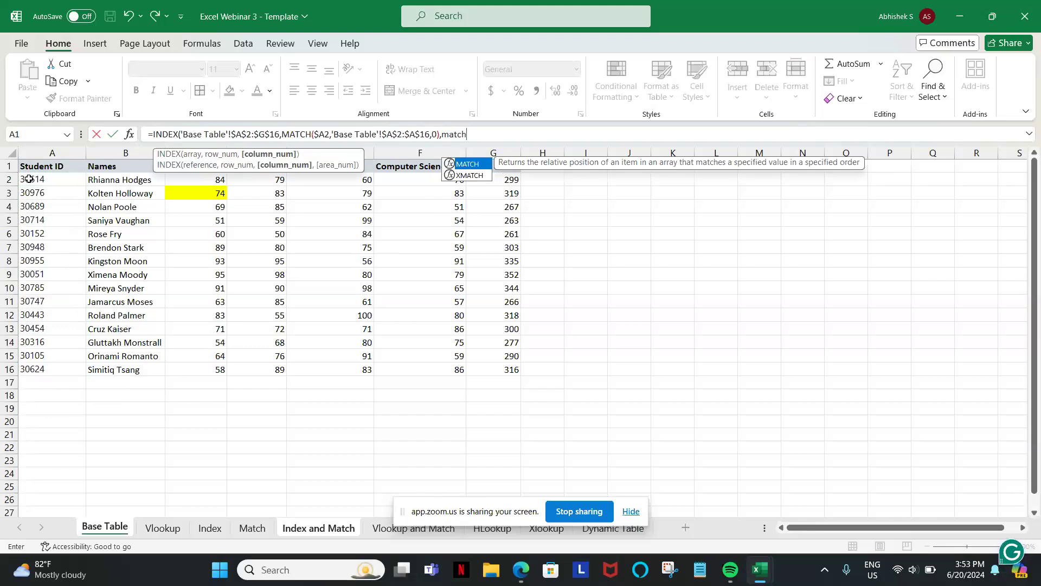
# Nest a second MATCH as INDEX's column argument, looking up the Chemistry header on the Index and Match sheet with its row locked as F$1.
pyautogui.press('Tab')
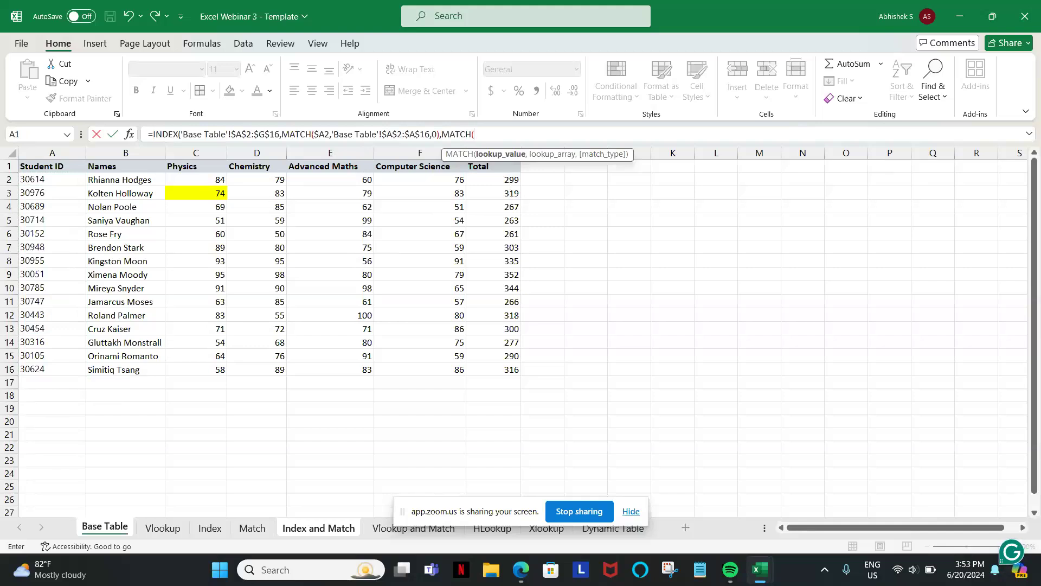
pyautogui.click(299, 534)
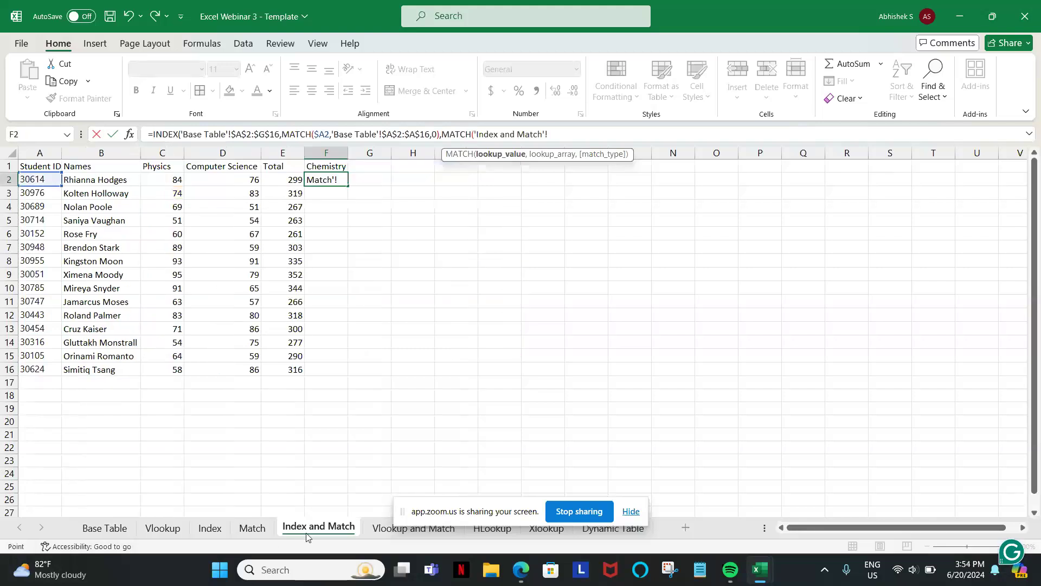
pyautogui.click(331, 165)
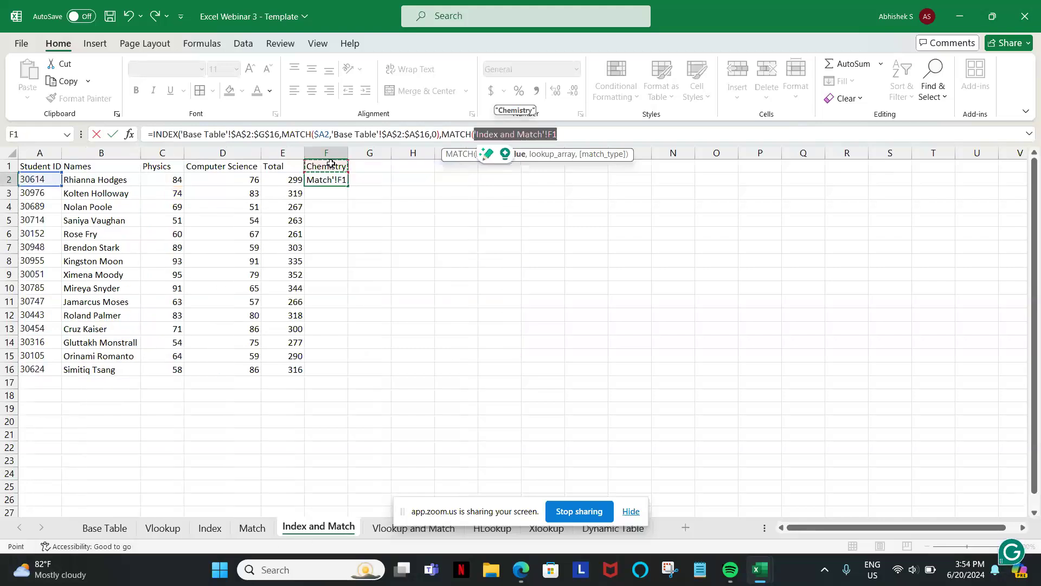
pyautogui.click(561, 135)
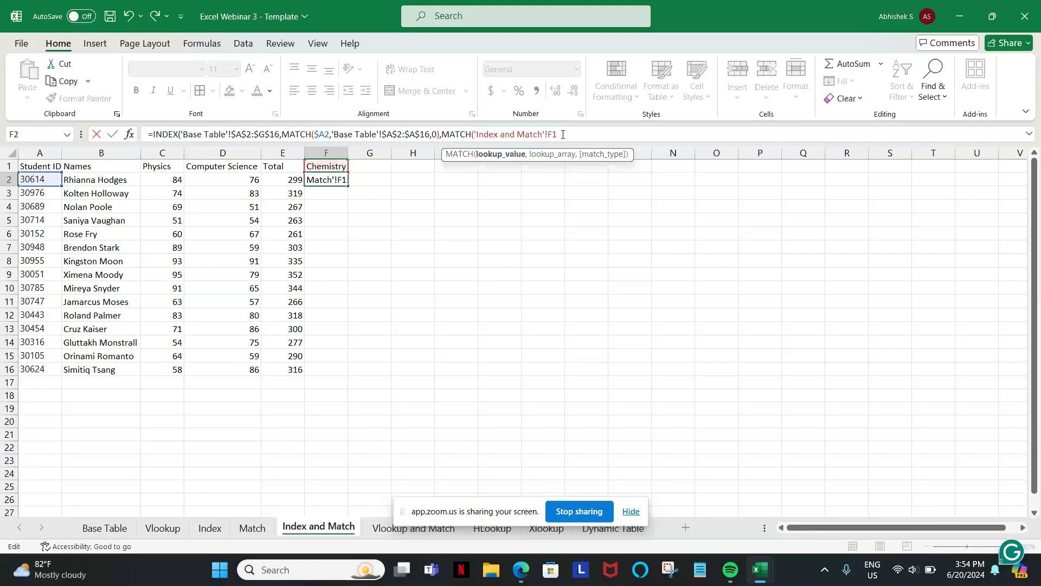
pyautogui.press('F4')
pyautogui.press('F4')
pyautogui.write(',')
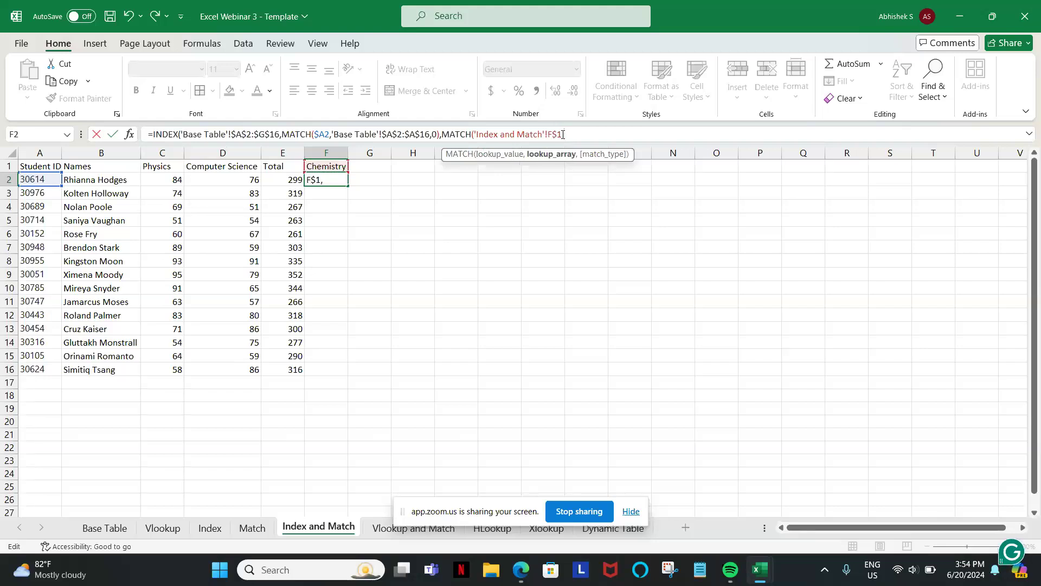
# Set the second MATCH's lookup array to the Base Table headers $A$1:$G$1 with match type 0, and complete the formula in F2.
pyautogui.click(113, 531)
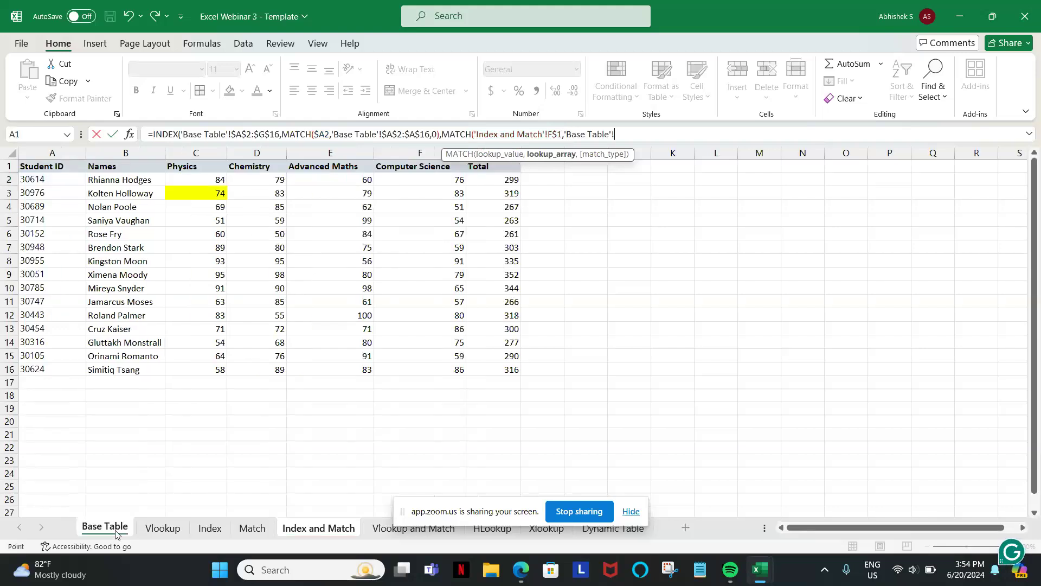
pyautogui.click(39, 166)
pyautogui.hotkey('ctrl', 'shift', 'Right')
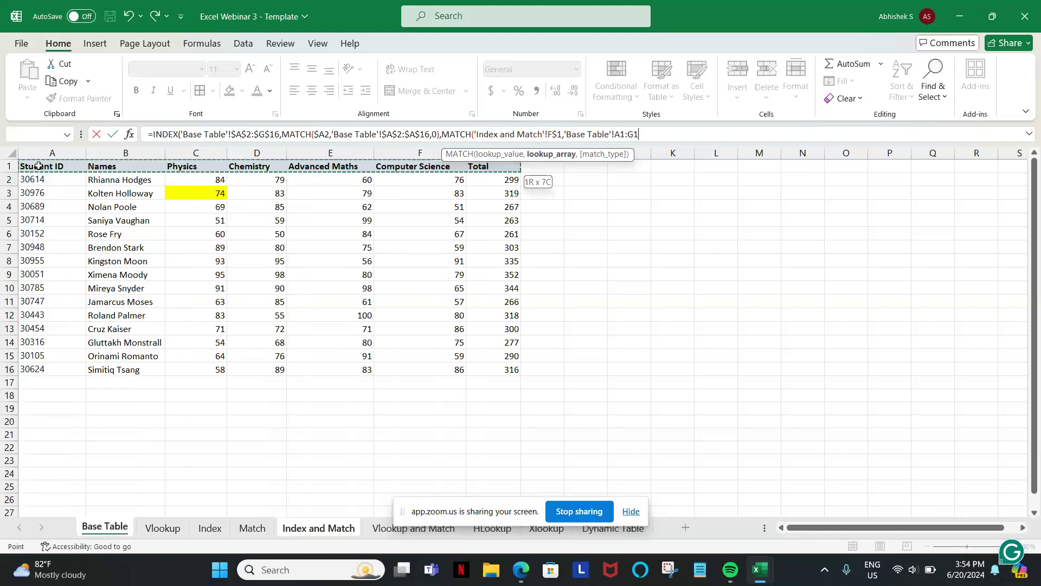
pyautogui.press('F4')
pyautogui.write(',0')
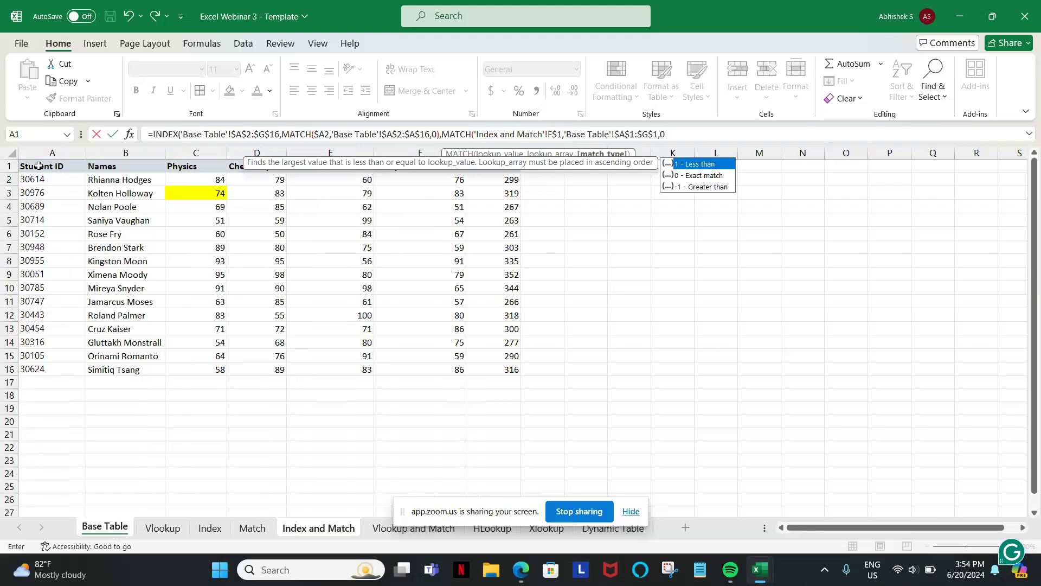
pyautogui.write(')')
pyautogui.press('Return')
pyautogui.press('Return')
pyautogui.press('Up')
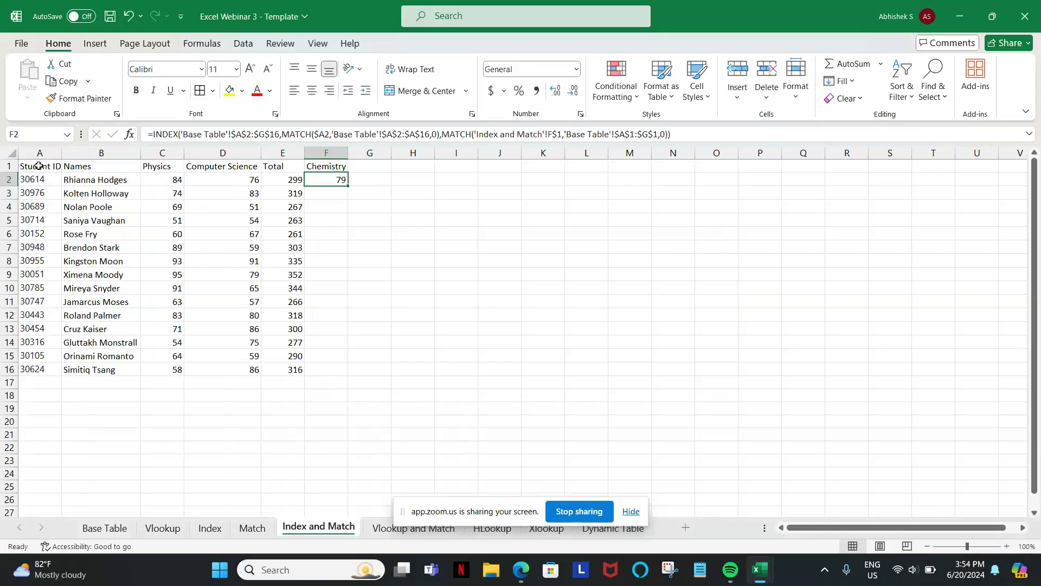
# Check the first Chemistry mark against the Base Table sheet, and fill F2's formula down through F16 on the Index and Match sheet.
pyautogui.click(98, 529)
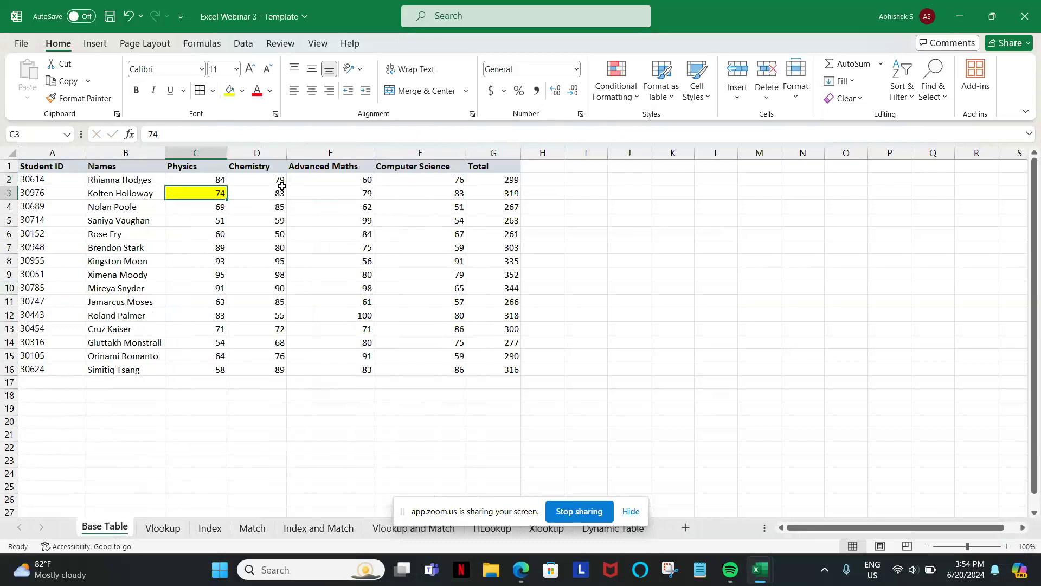
pyautogui.click(286, 528)
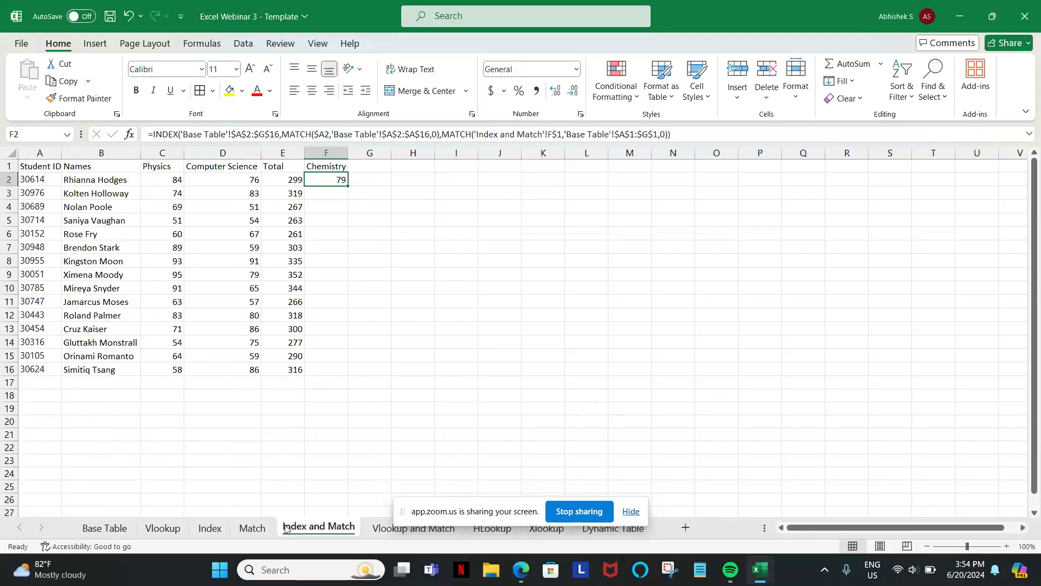
pyautogui.press('Left')
pyautogui.hotkey('ctrl', 'Down')
pyautogui.press('Right')
pyautogui.hotkey('ctrl', 'shift', 'Up')
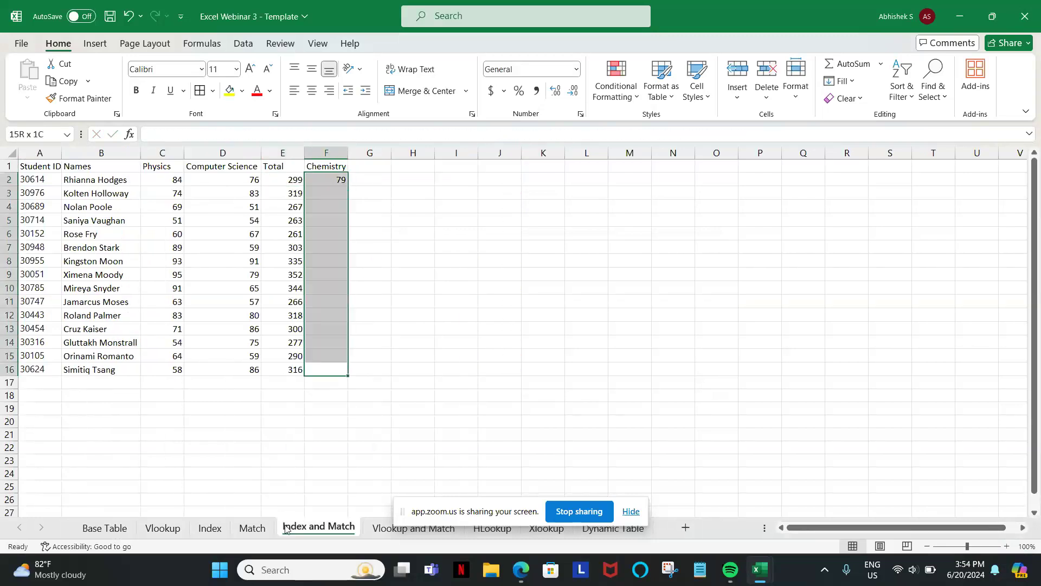
pyautogui.hotkey('ctrl', 'd')
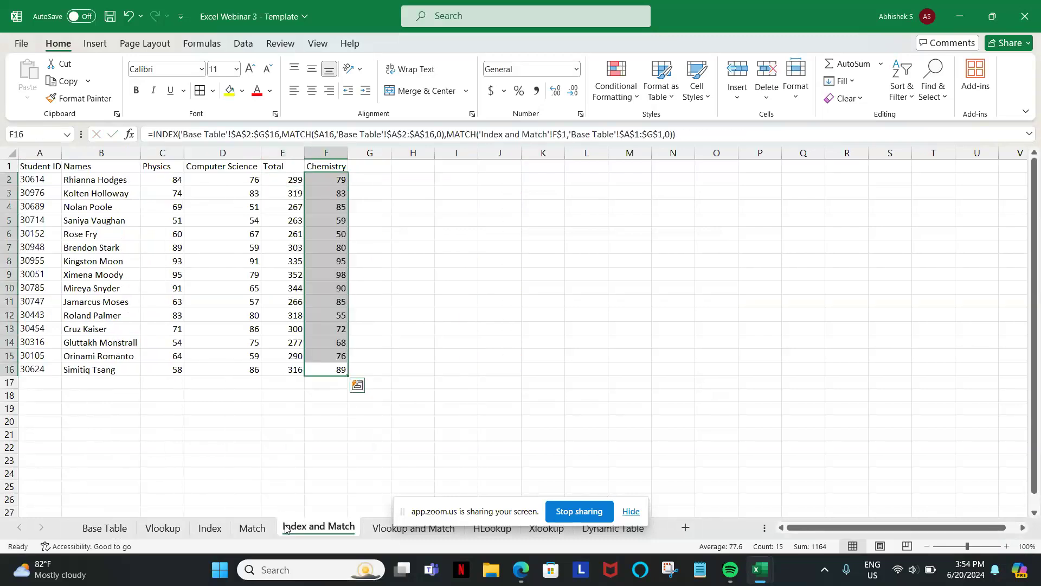
# Switch to the Zoom webinar window in Edge to read the attendees' questions in the chat.
pyautogui.moveTo(522, 582)
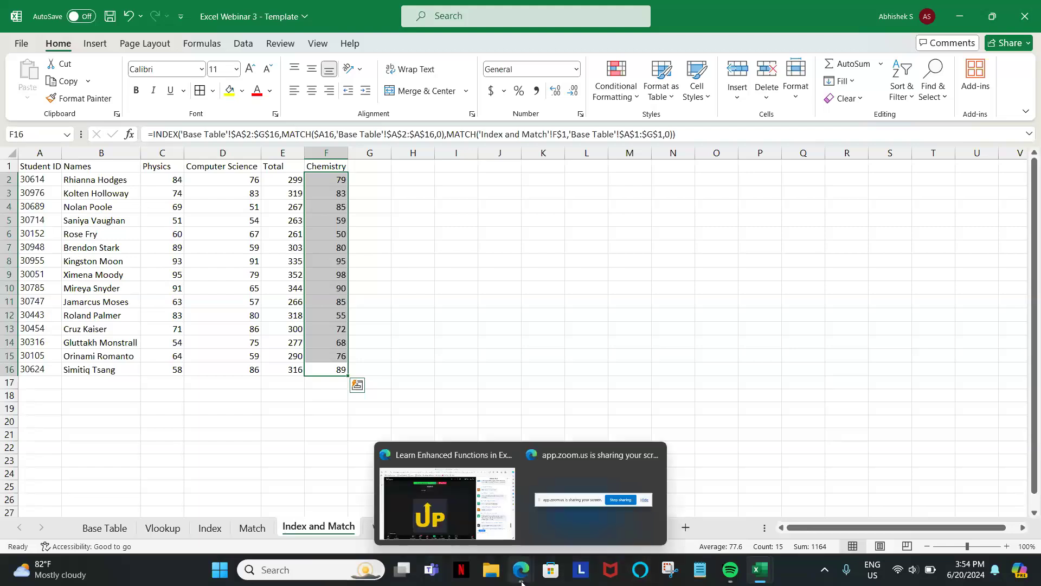
pyautogui.click(472, 495)
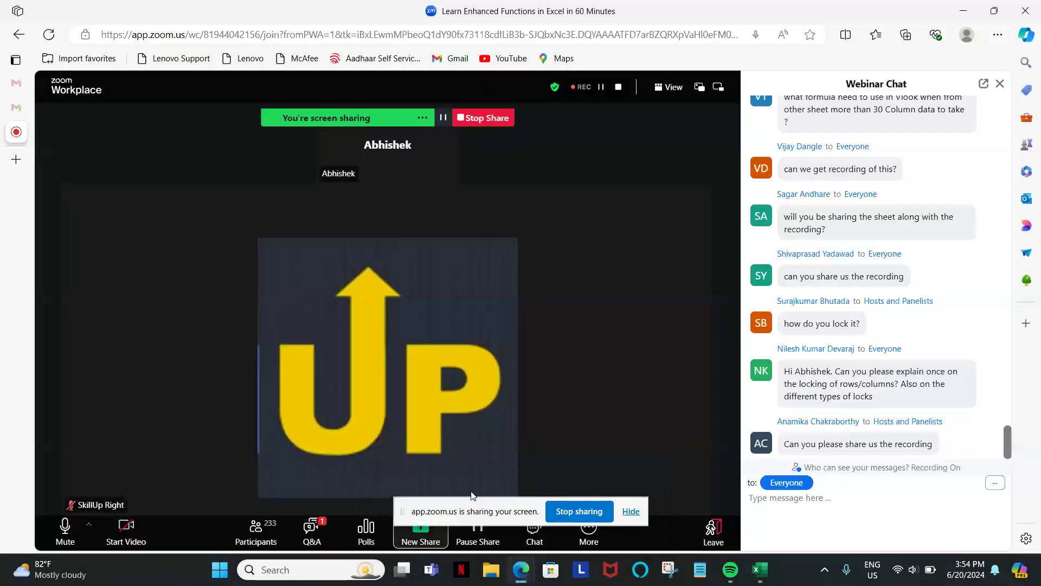
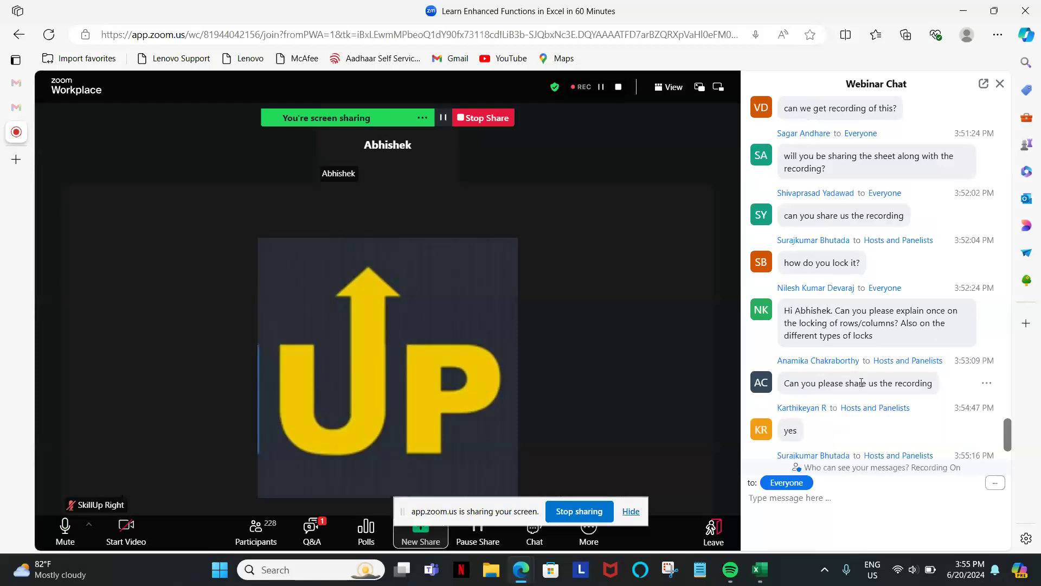
# Read the most recent webinar chat messages for attendee questions that are still unanswered.
pyautogui.scroll(-3, 861, 382)
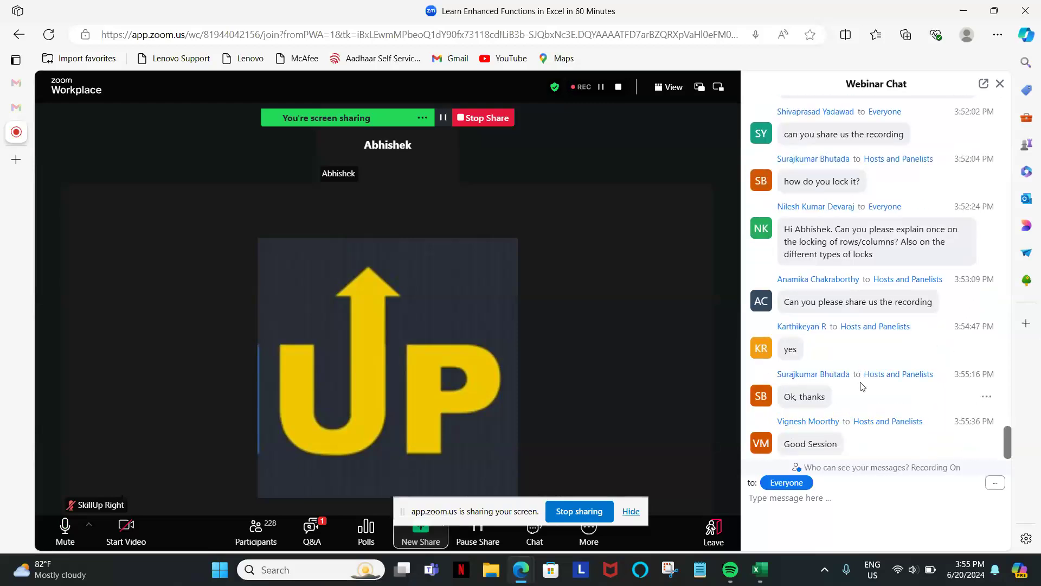
pyautogui.scroll(5, 862, 386)
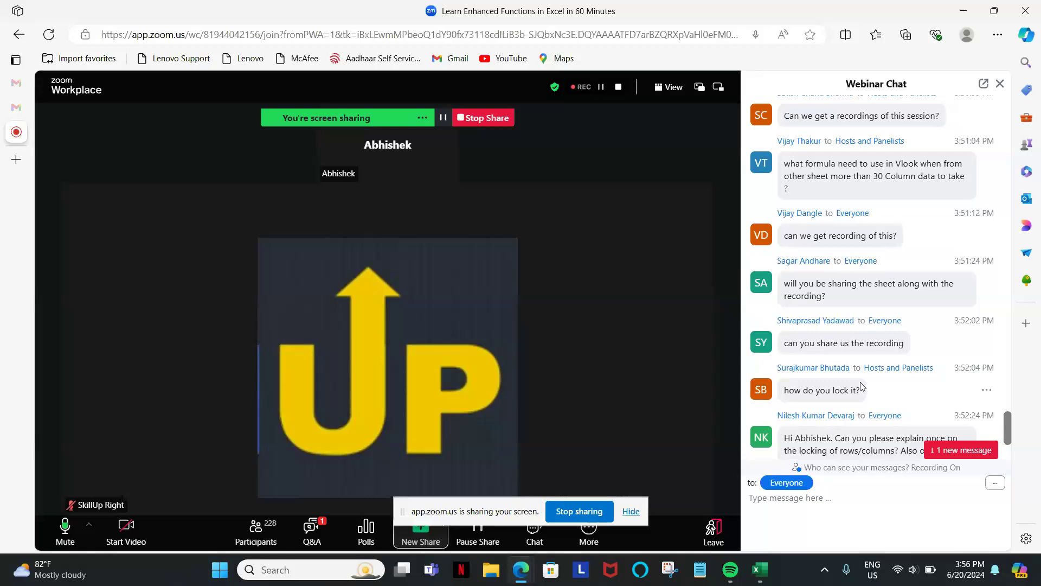
pyautogui.scroll(-1, 861, 386)
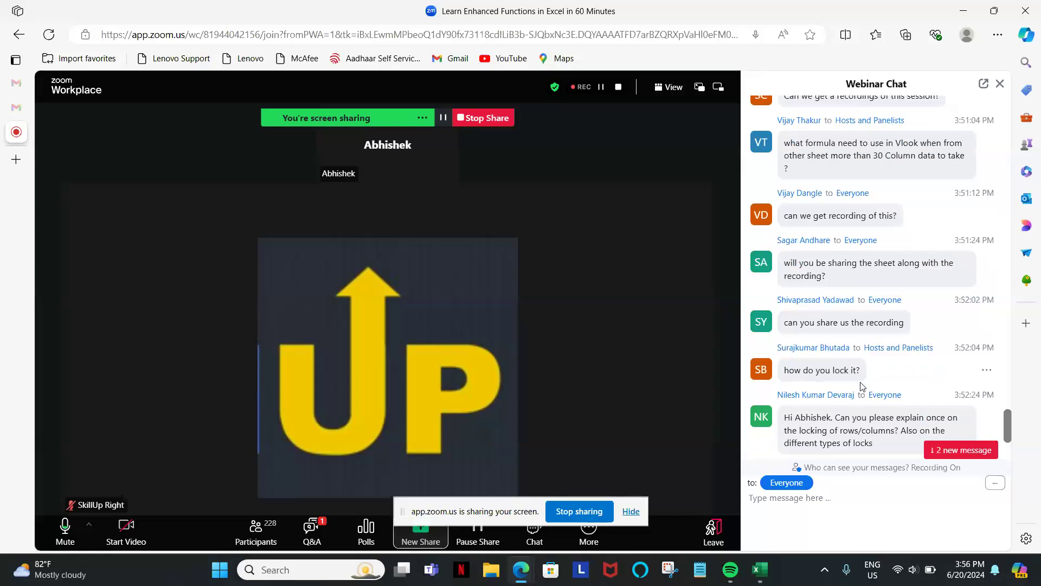
pyautogui.scroll(-6, 861, 386)
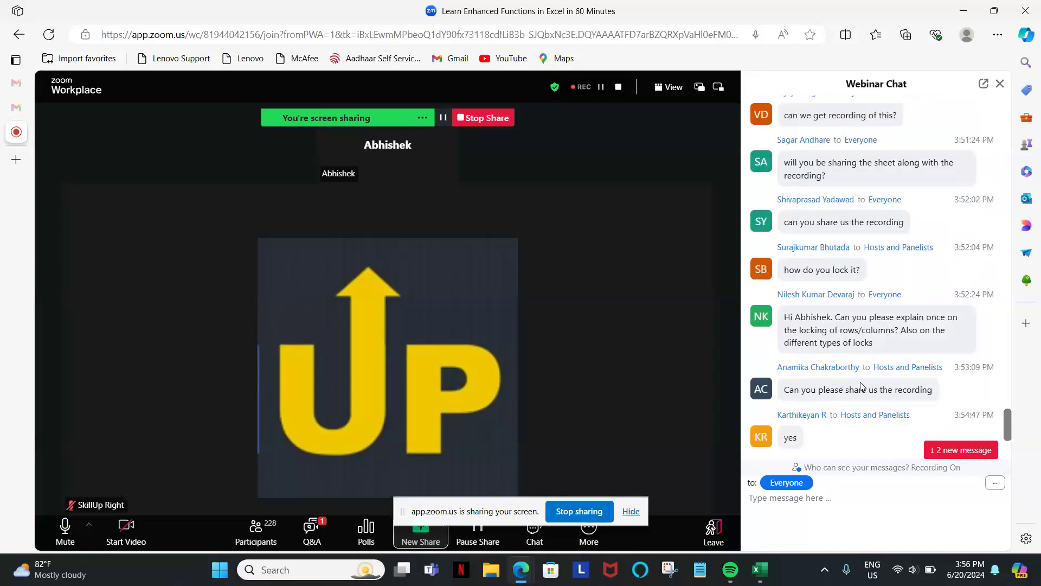
pyautogui.scroll(-1, 862, 386)
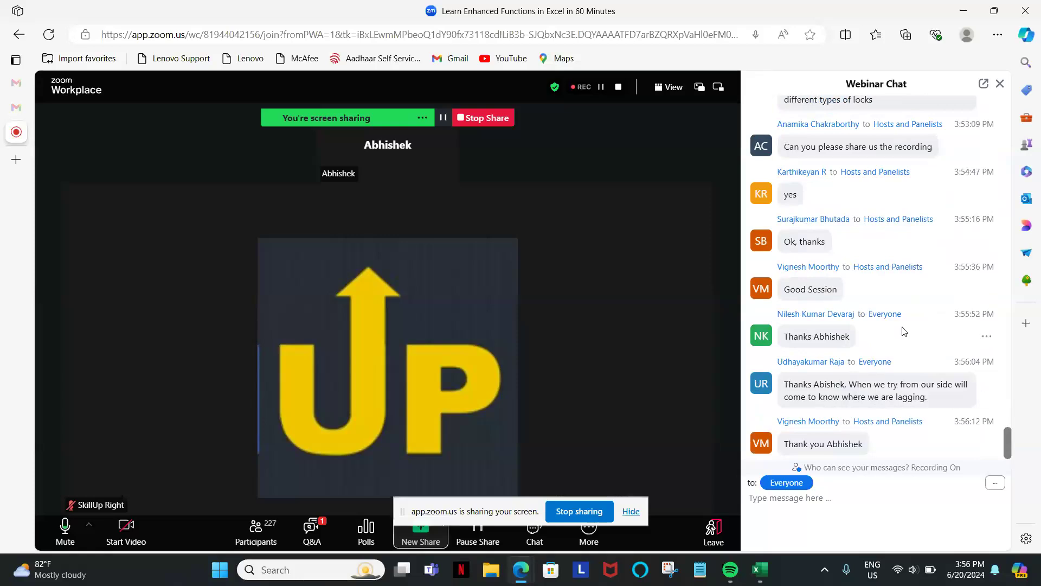
pyautogui.scroll(1, 903, 330)
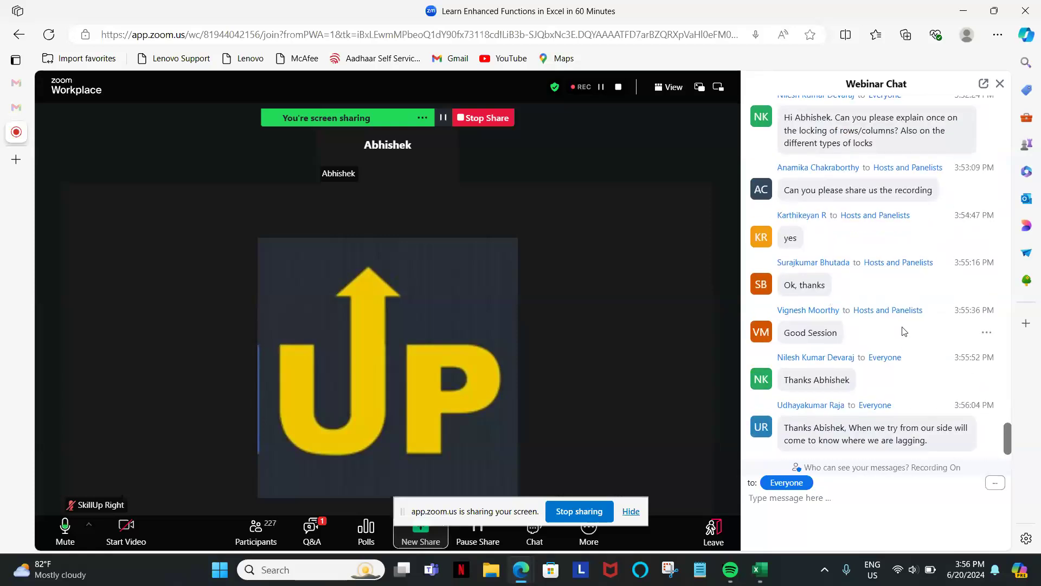
pyautogui.scroll(-2, 903, 330)
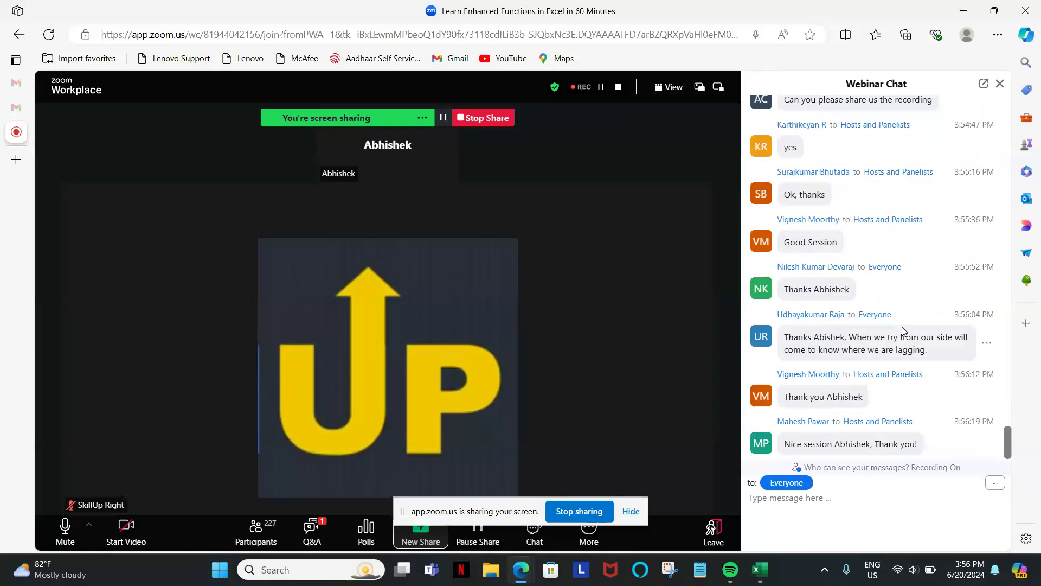
# Look back through the earlier chat history, as far as the VLOOKUP and INDEX/MATCH questions, for anything not yet answered.
pyautogui.scroll(10, 902, 330)
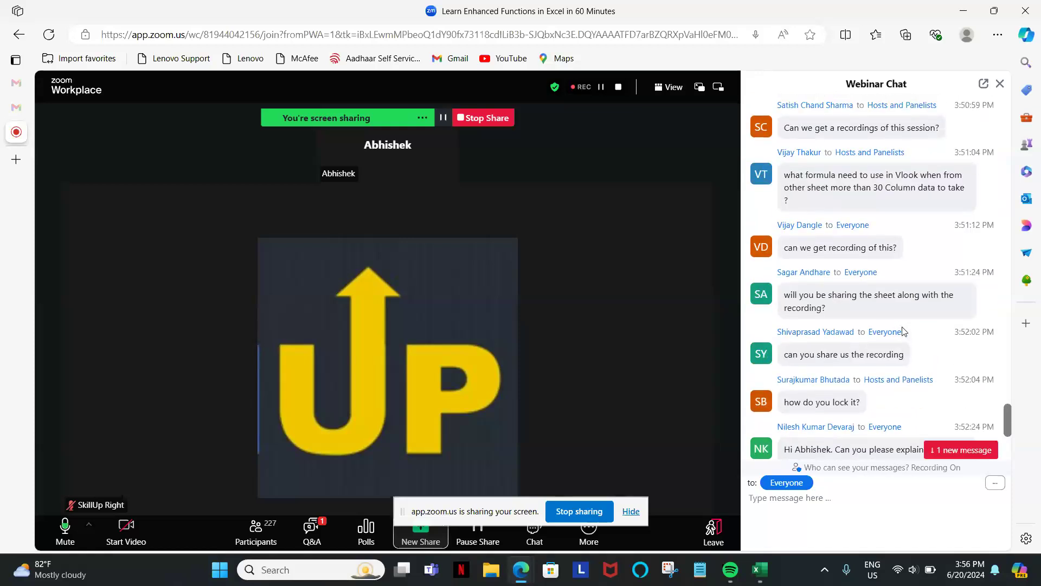
pyautogui.scroll(8, 903, 330)
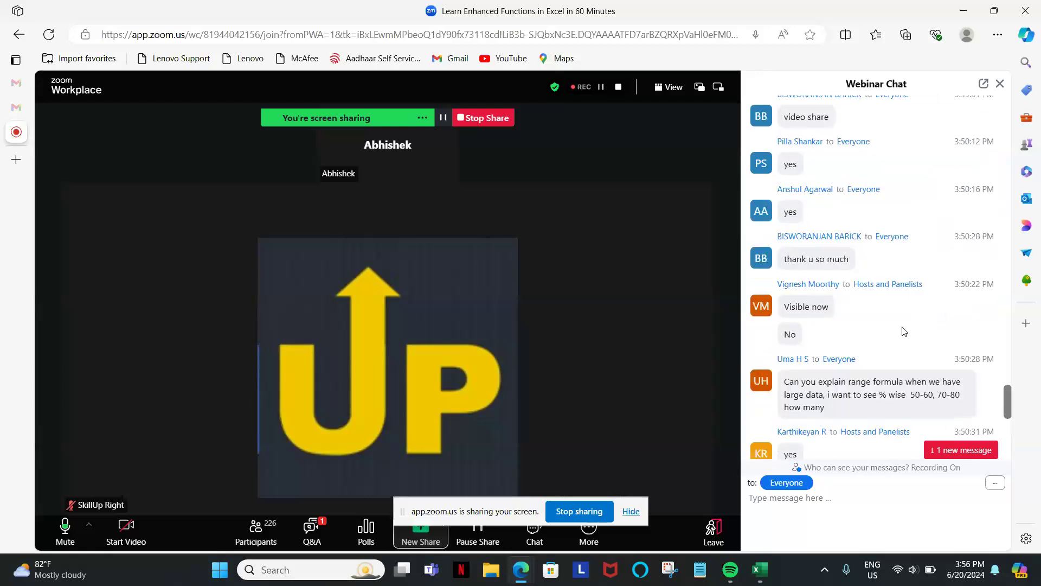
pyautogui.scroll(8, 903, 331)
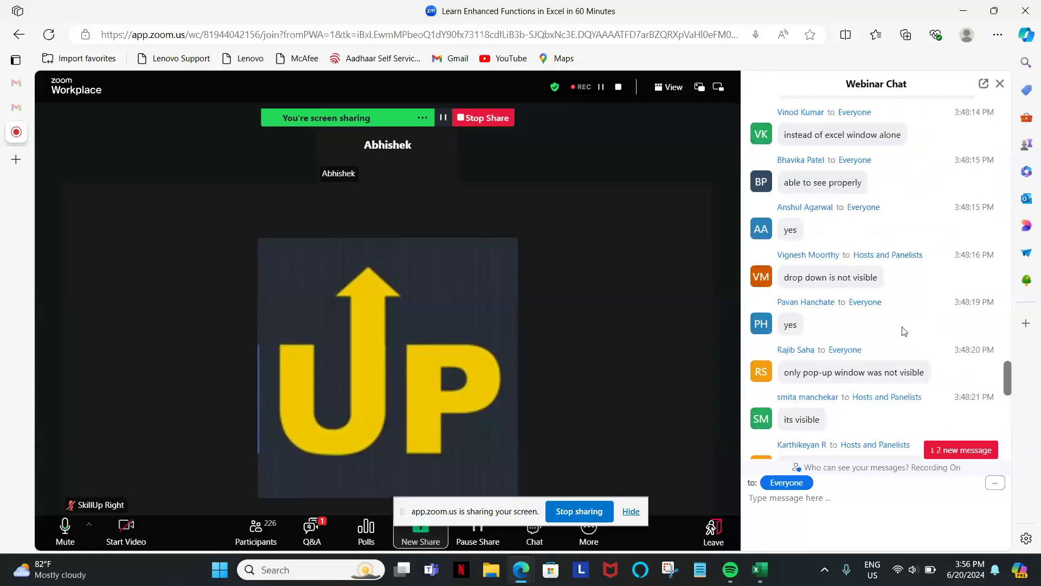
pyautogui.scroll(5, 903, 331)
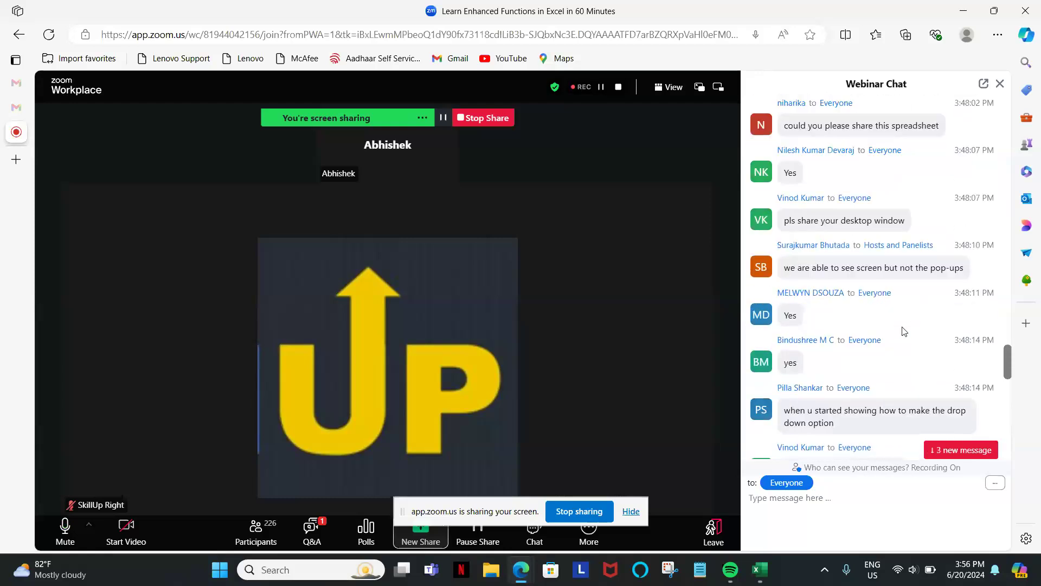
pyautogui.scroll(8, 903, 331)
pyautogui.scroll(9, 902, 331)
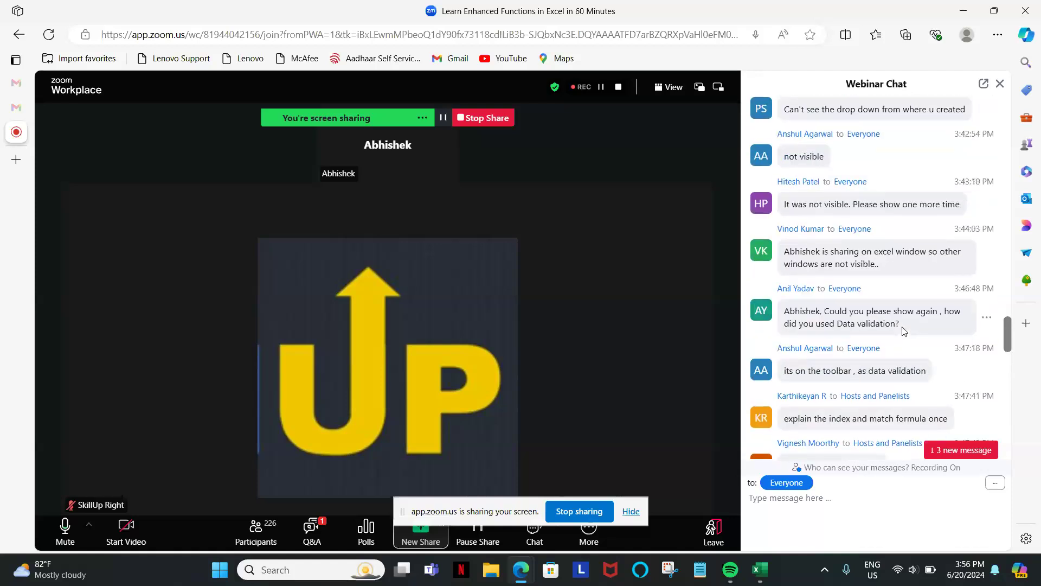
pyautogui.scroll(6, 903, 330)
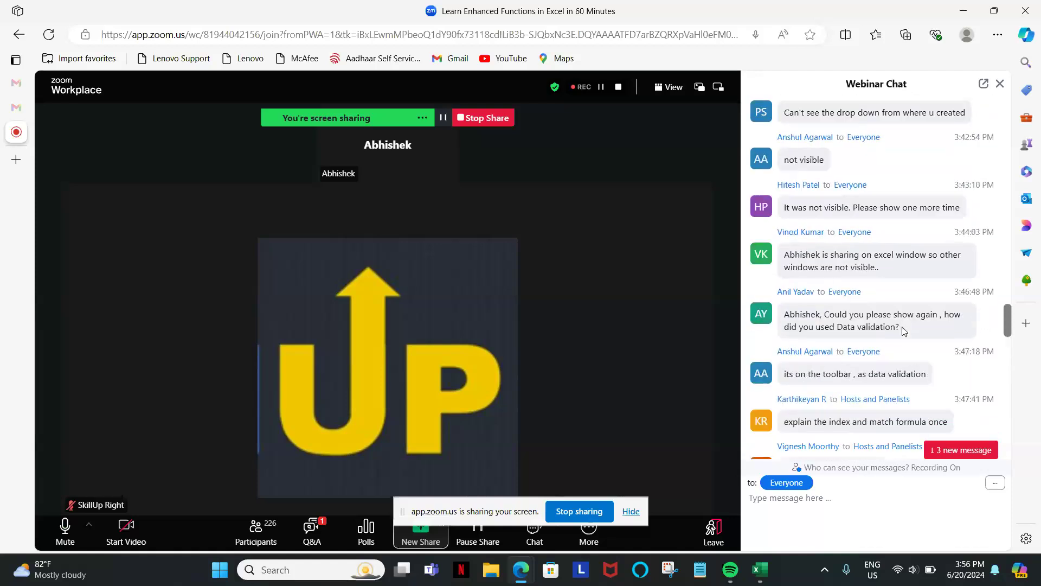
pyautogui.scroll(3, 902, 330)
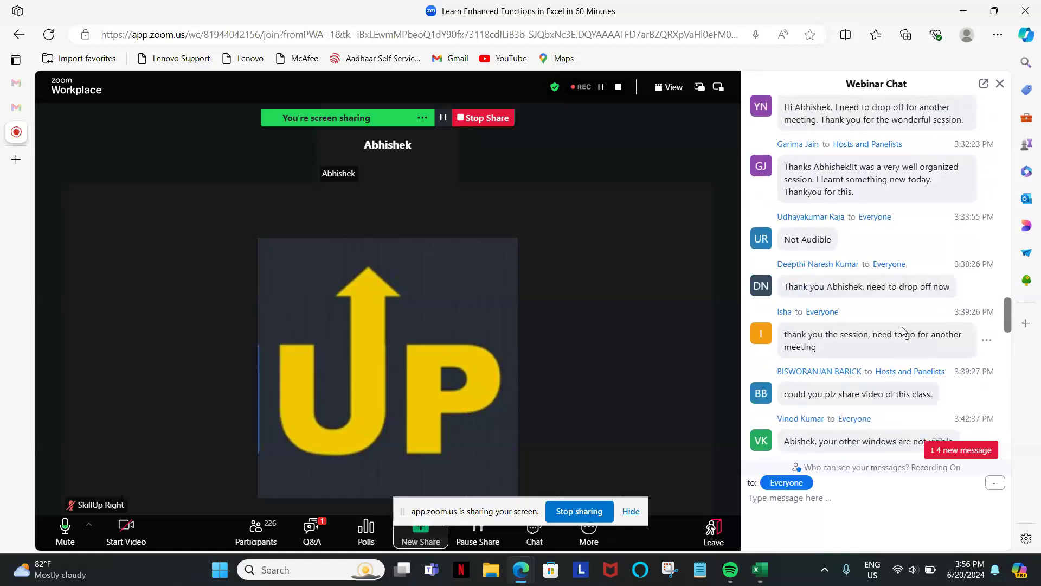
pyautogui.scroll(3, 902, 329)
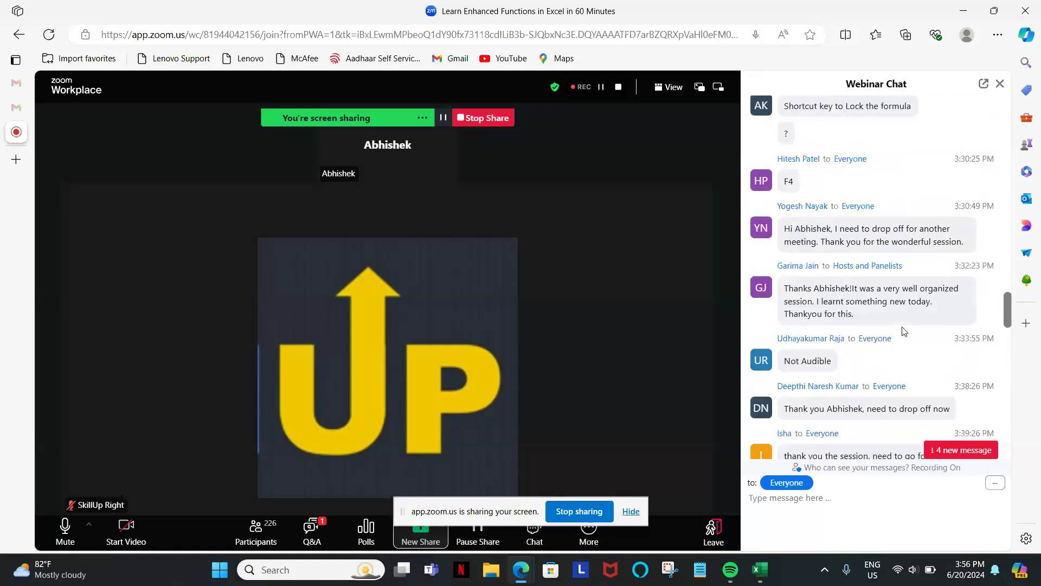
pyautogui.scroll(4, 903, 329)
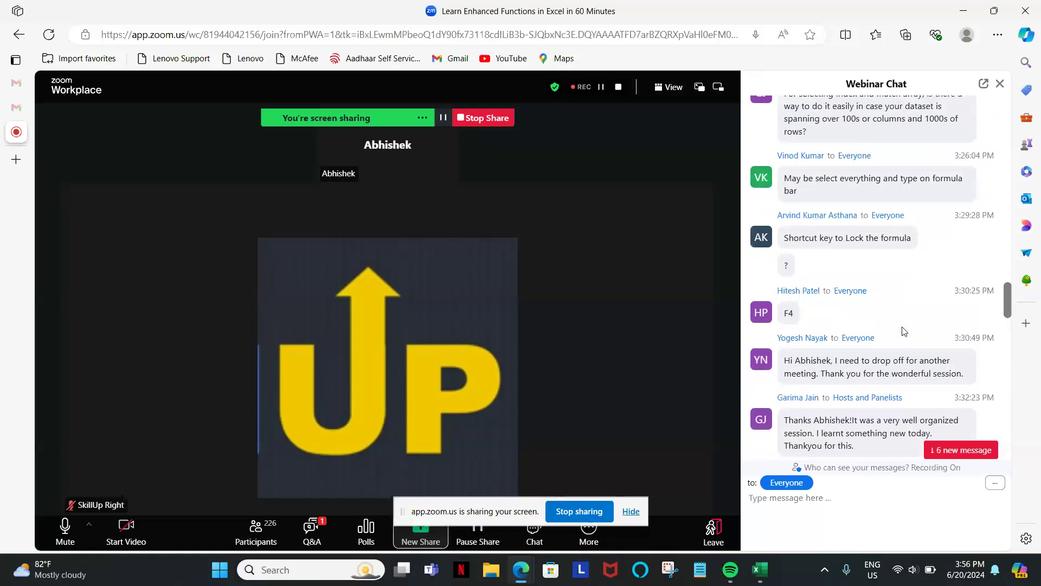
pyautogui.scroll(-10, 903, 329)
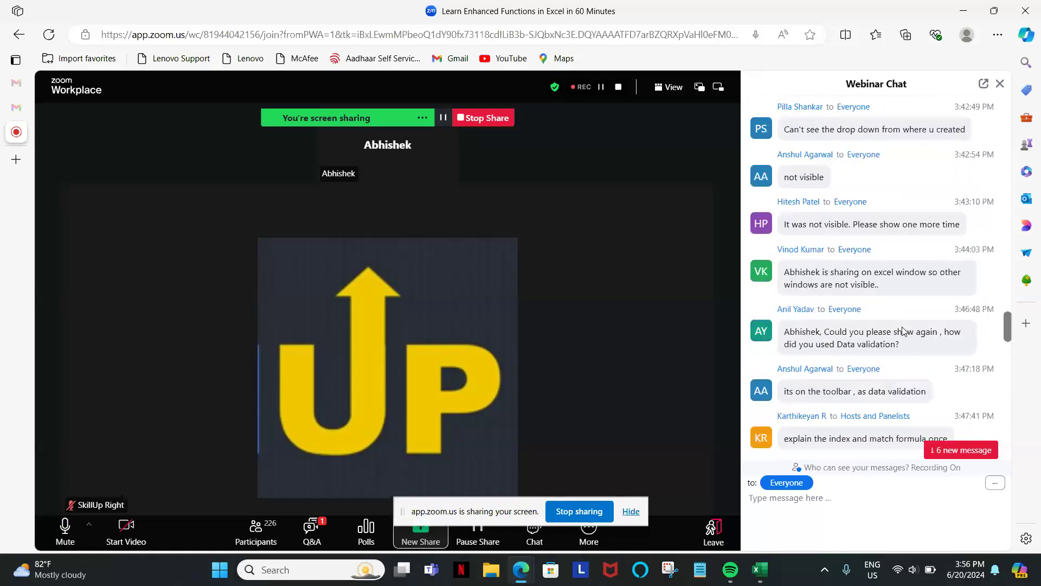
pyautogui.scroll(-10, 902, 329)
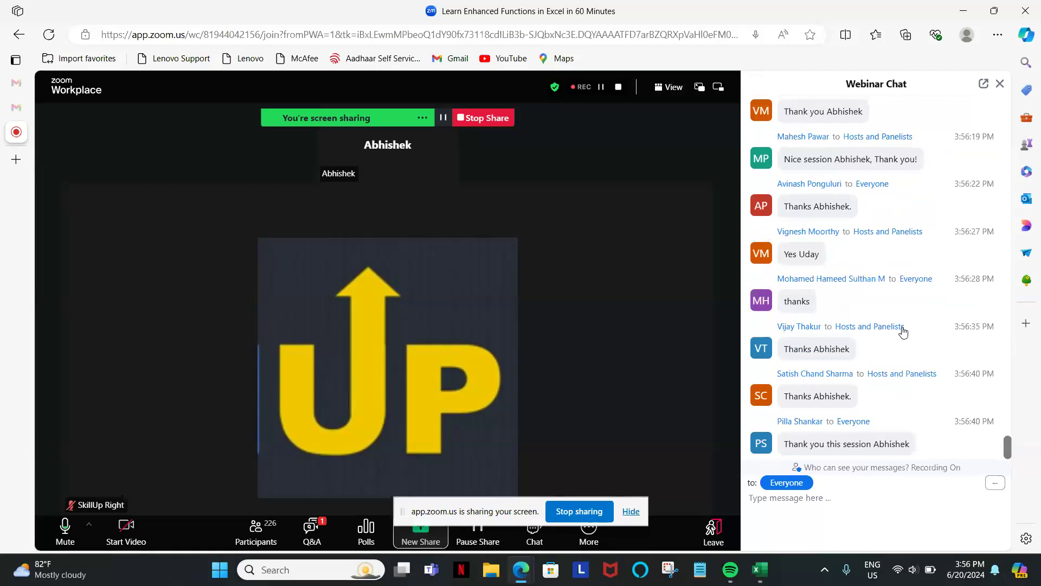
pyautogui.scroll(15, 903, 331)
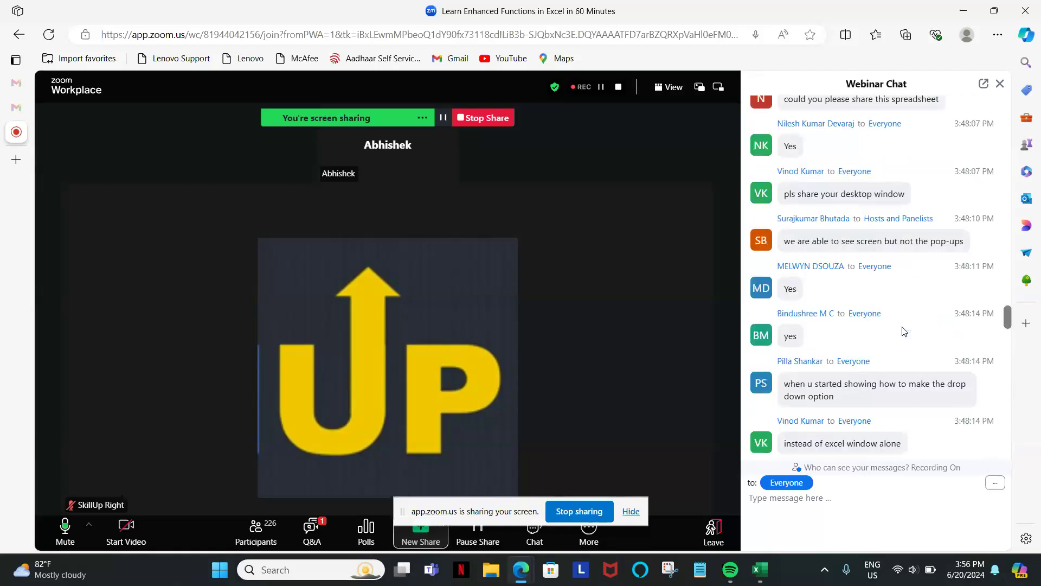
pyautogui.scroll(10, 903, 330)
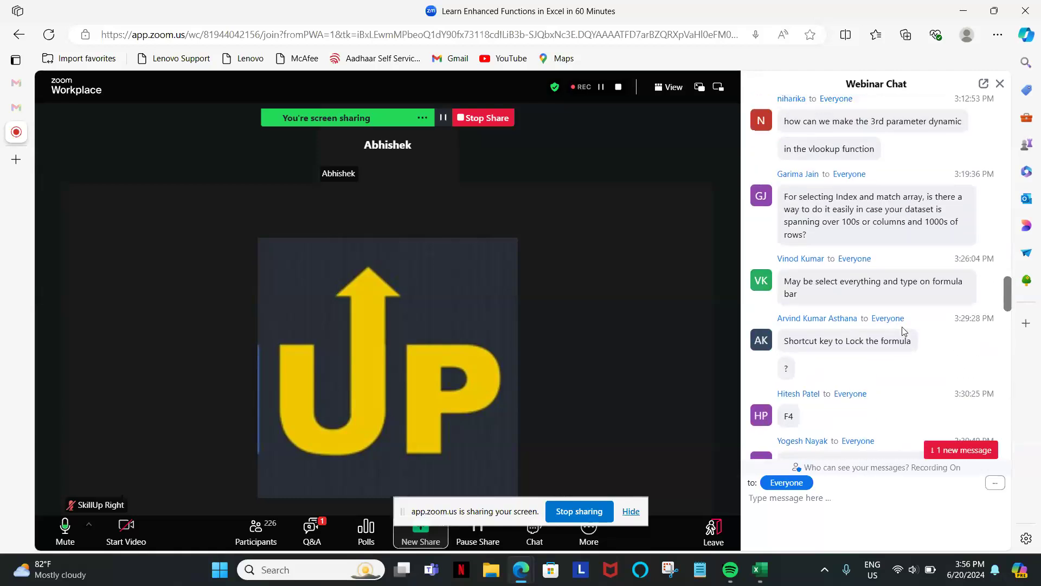
pyautogui.scroll(-15, 903, 331)
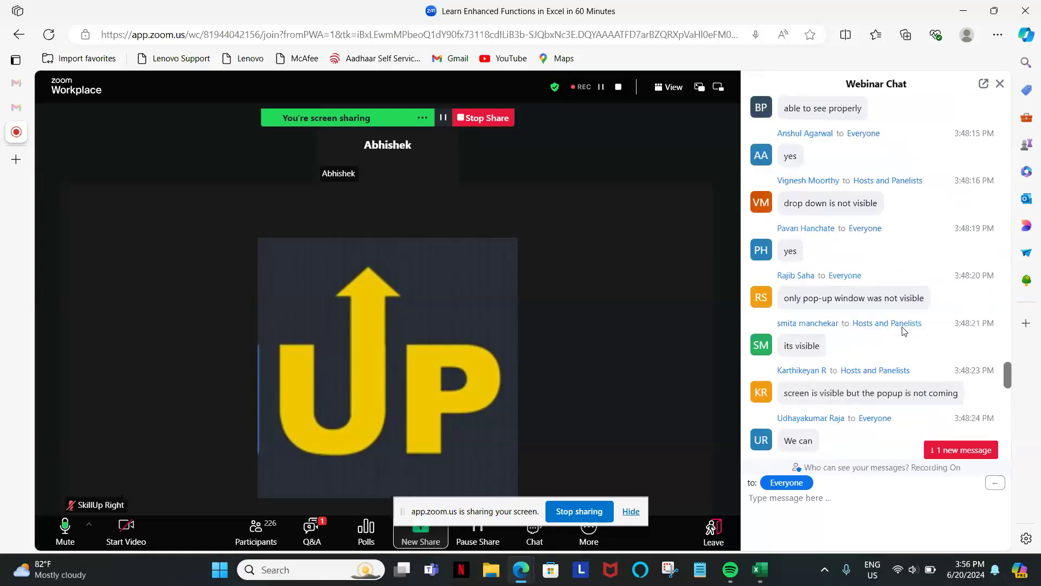
pyautogui.scroll(-15, 903, 331)
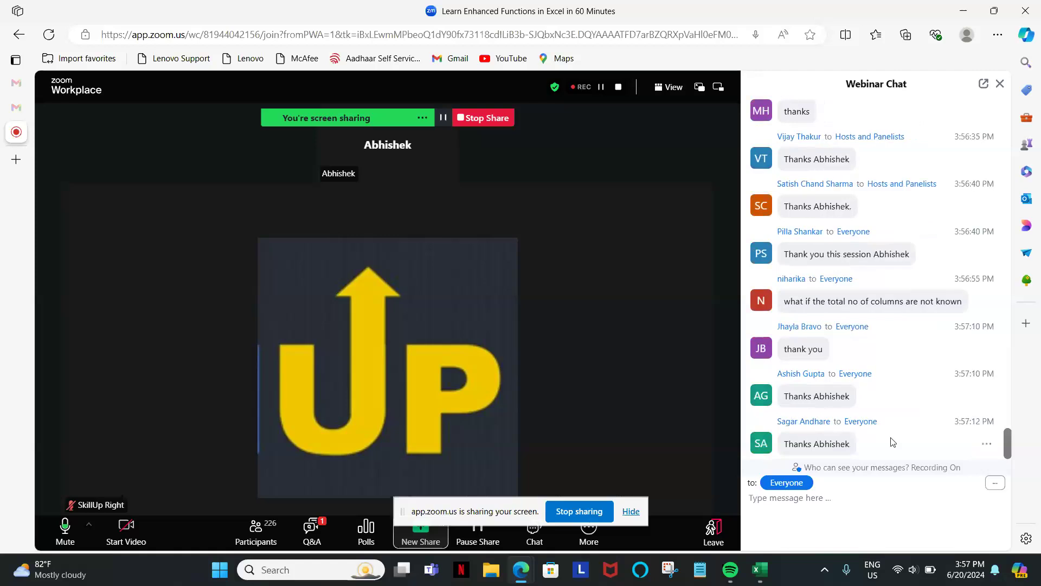
# Follow the newest chat messages as they arrive, checking them for final questions and session feedback.
pyautogui.scroll(2, 892, 441)
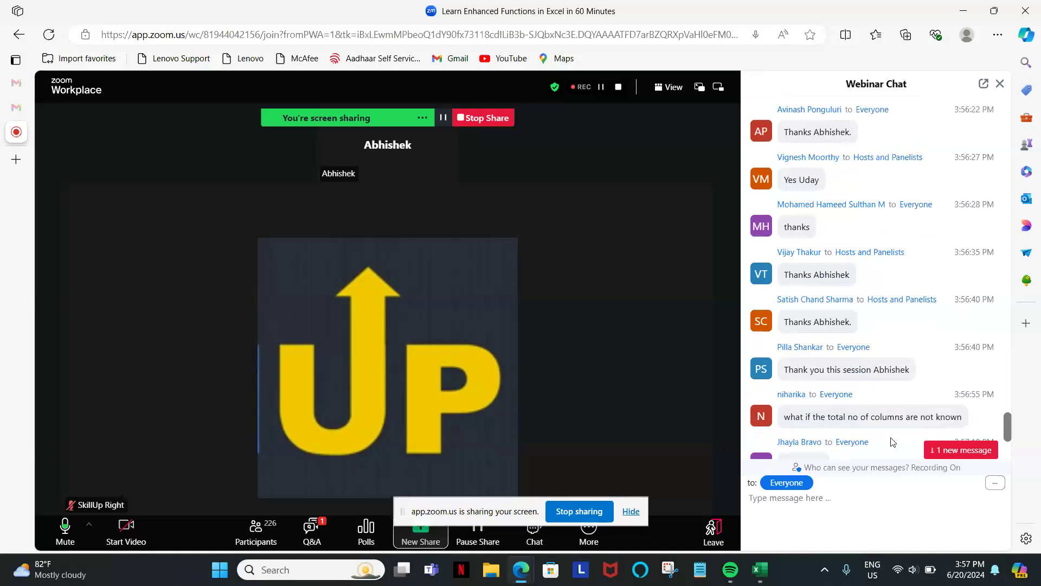
pyautogui.scroll(-5, 892, 442)
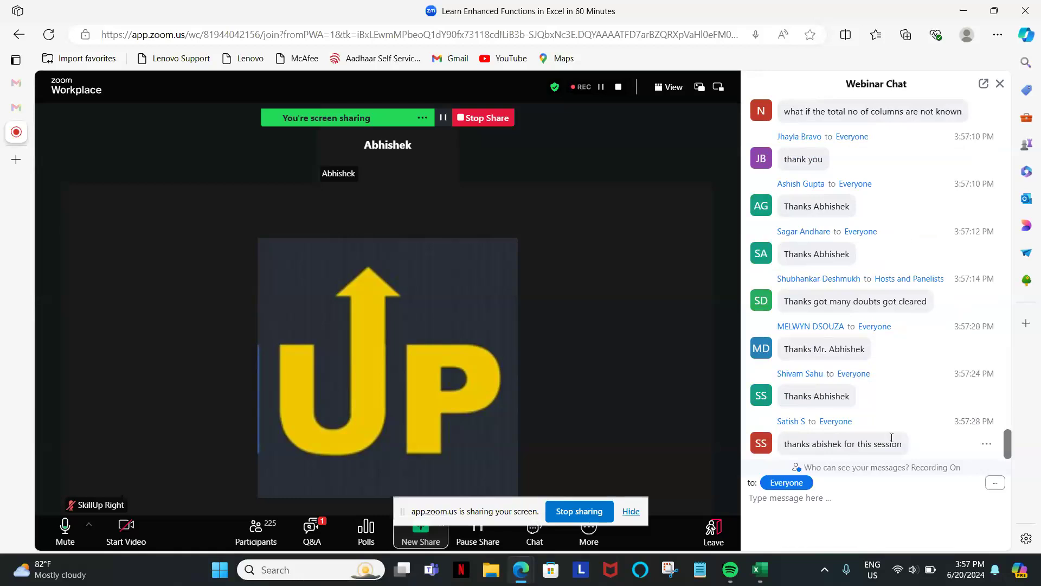
pyautogui.scroll(3, 892, 440)
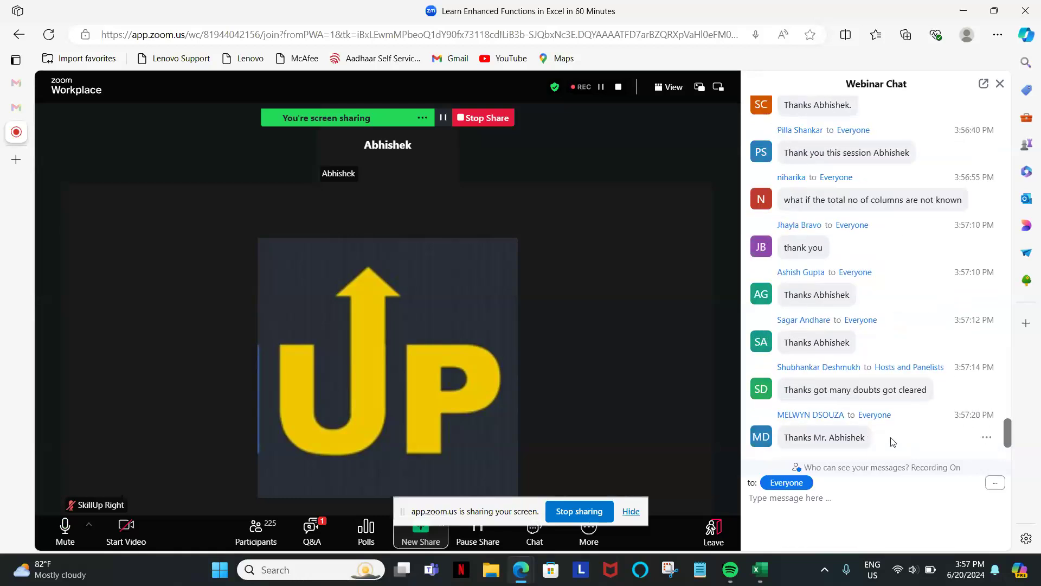
pyautogui.scroll(1, 892, 441)
pyautogui.scroll(-8, 892, 441)
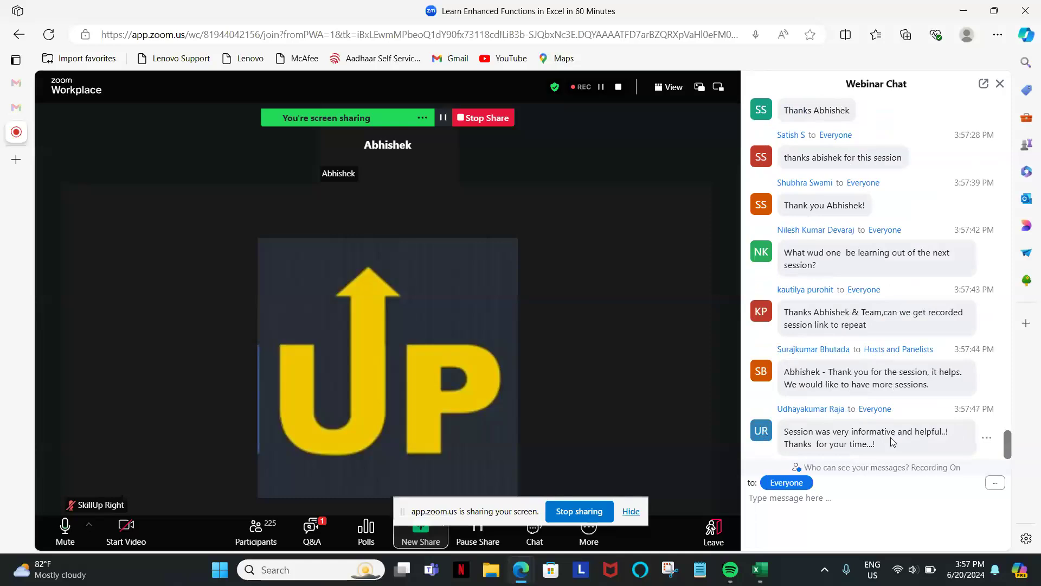
pyautogui.scroll(2, 892, 441)
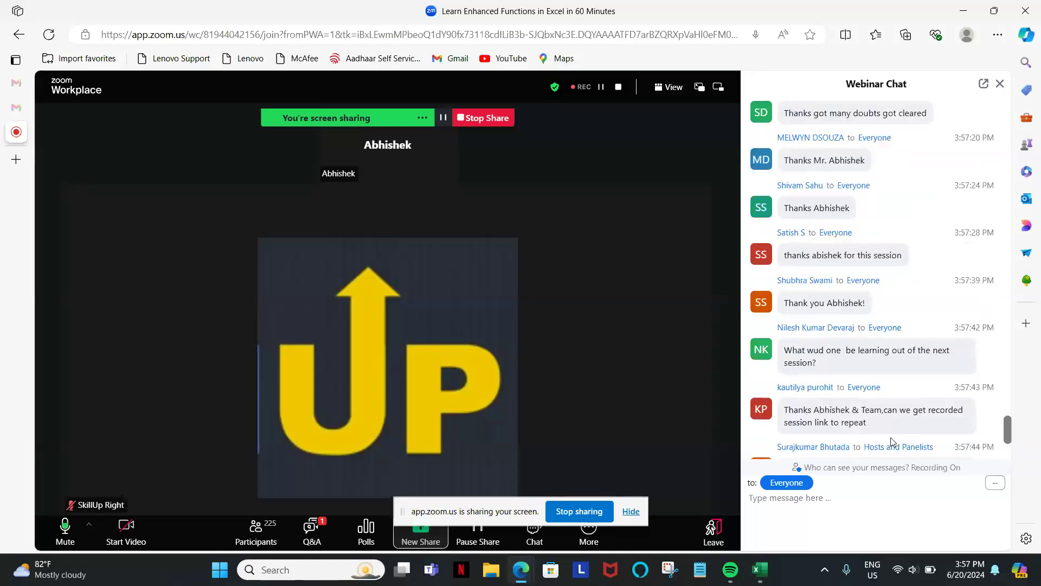
pyautogui.scroll(-5, 892, 441)
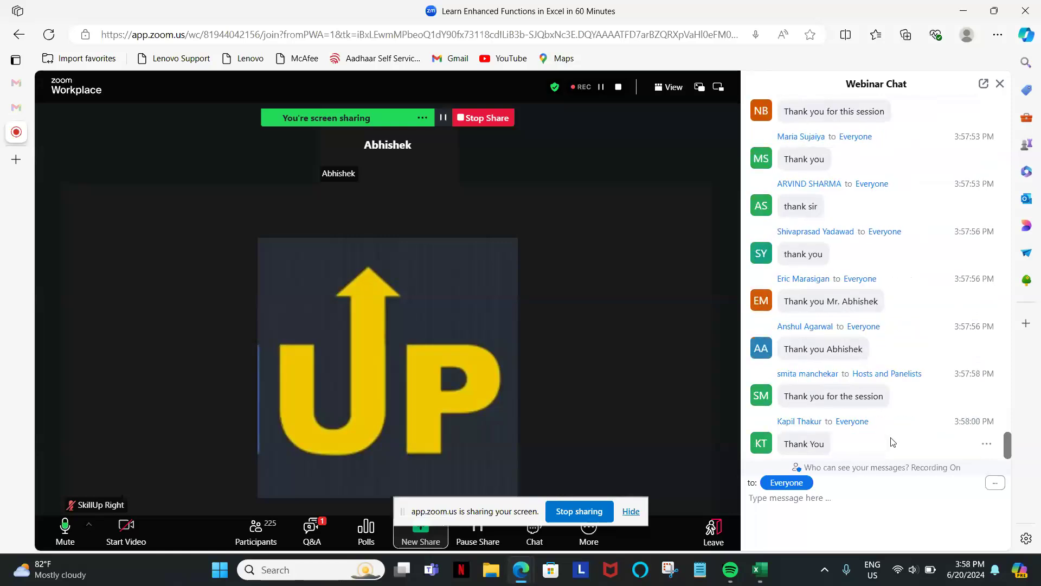
pyautogui.scroll(2, 892, 442)
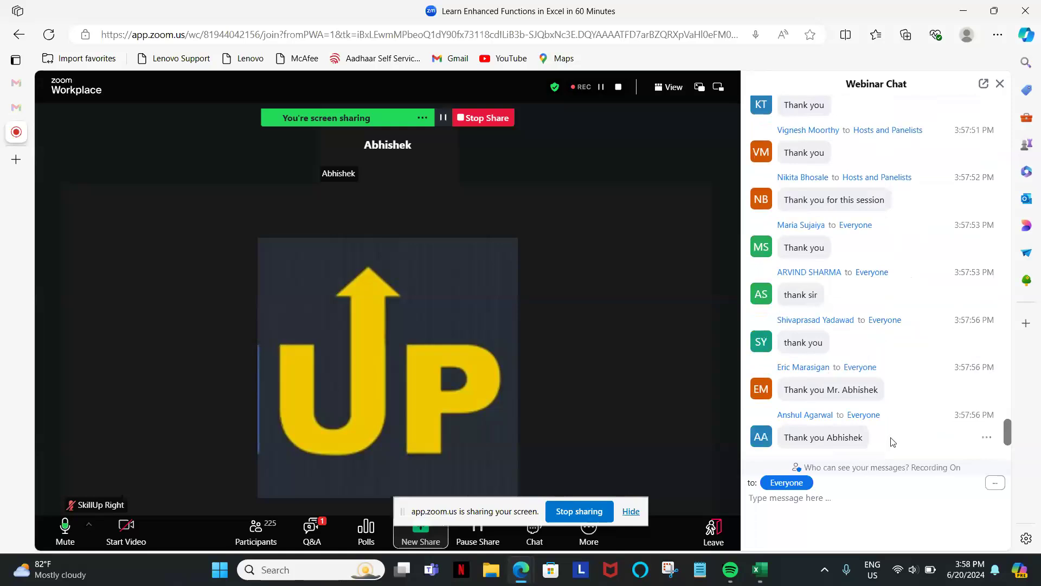
pyautogui.scroll(-5, 892, 442)
pyautogui.scroll(2, 892, 442)
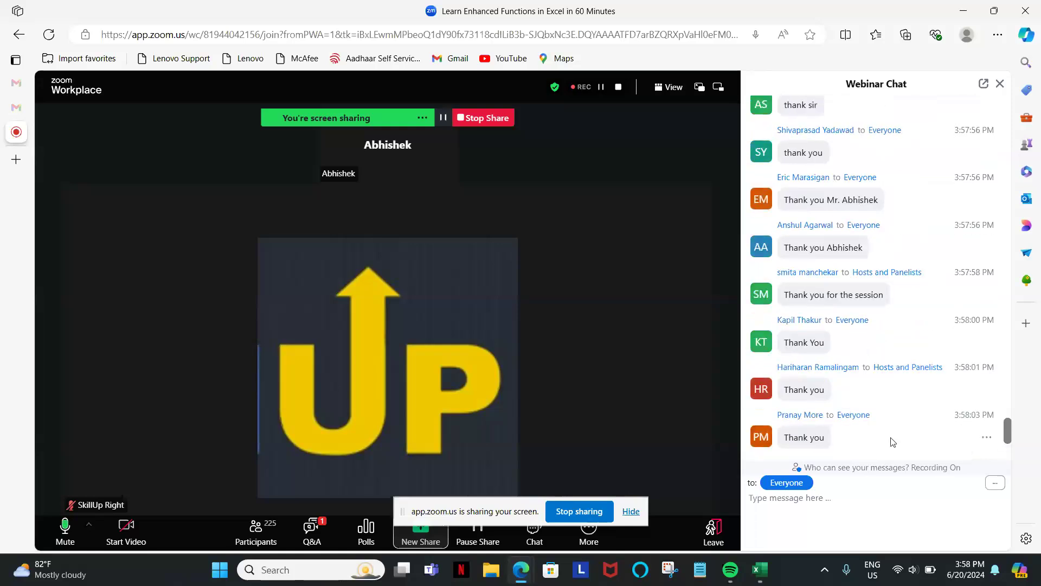
pyautogui.scroll(-5, 892, 442)
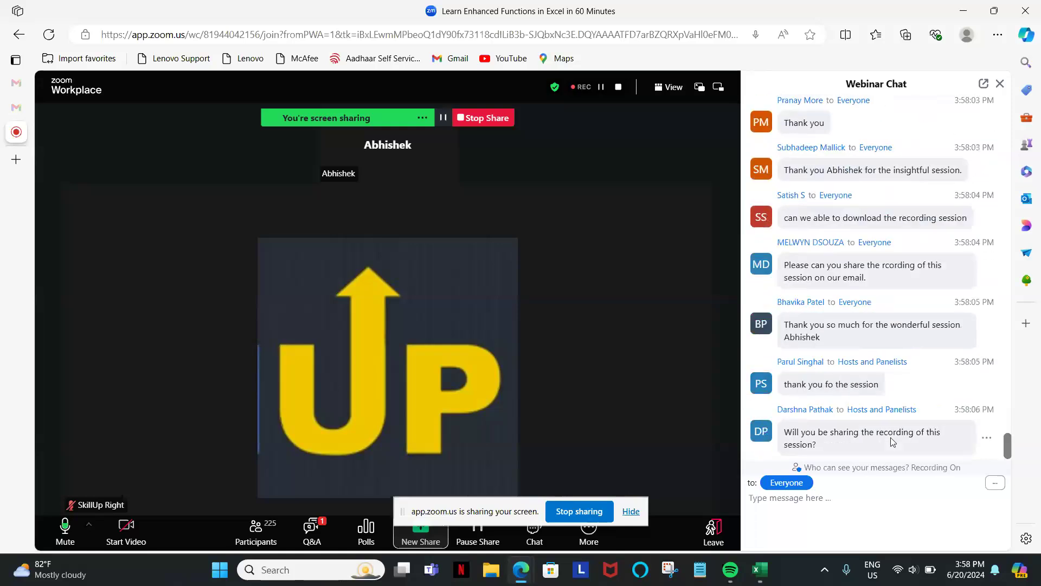